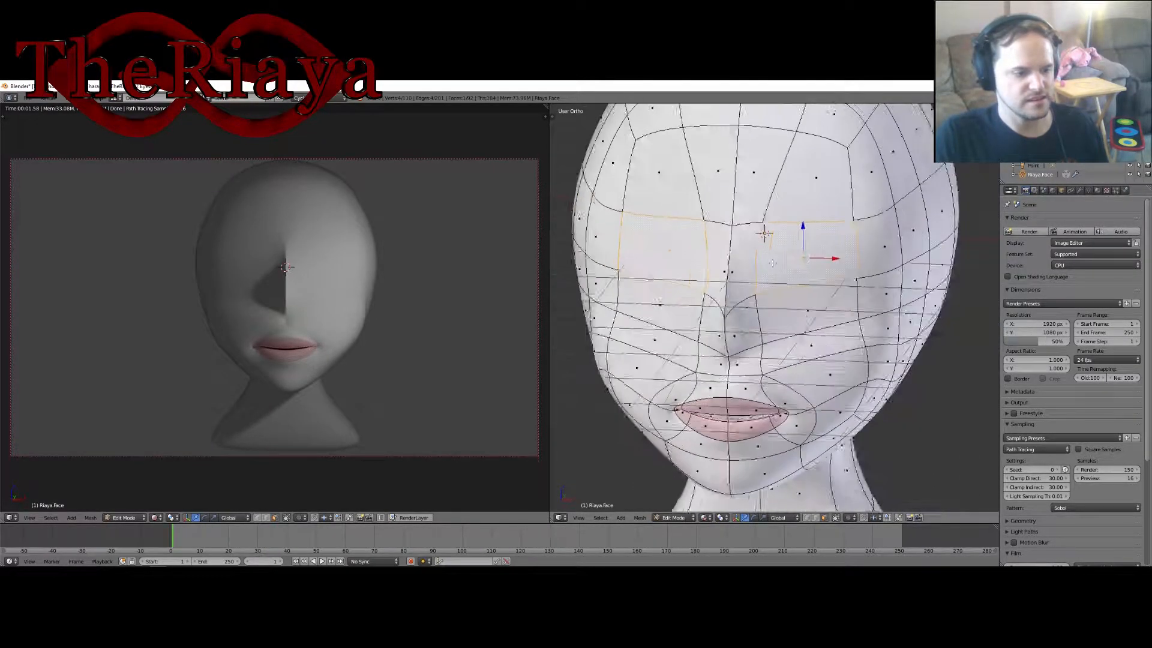
Try deleting the two selected eye-area faces, and undo back to the inner eye faces.
key(x)
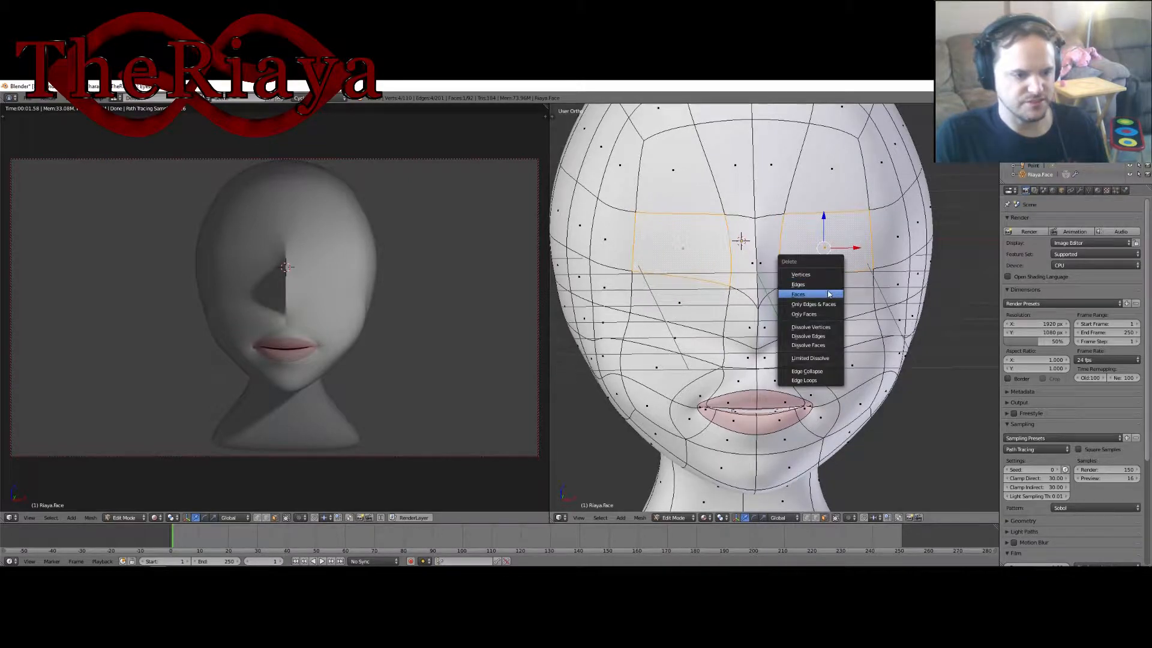
click(828, 294)
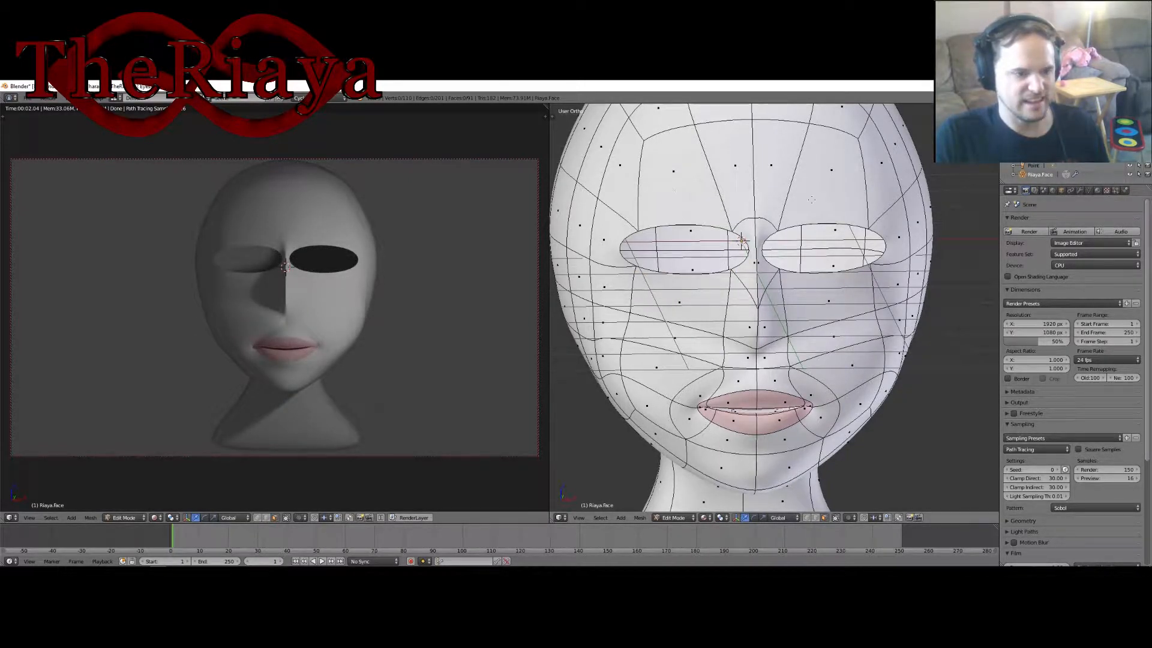
key(ctrl+z)
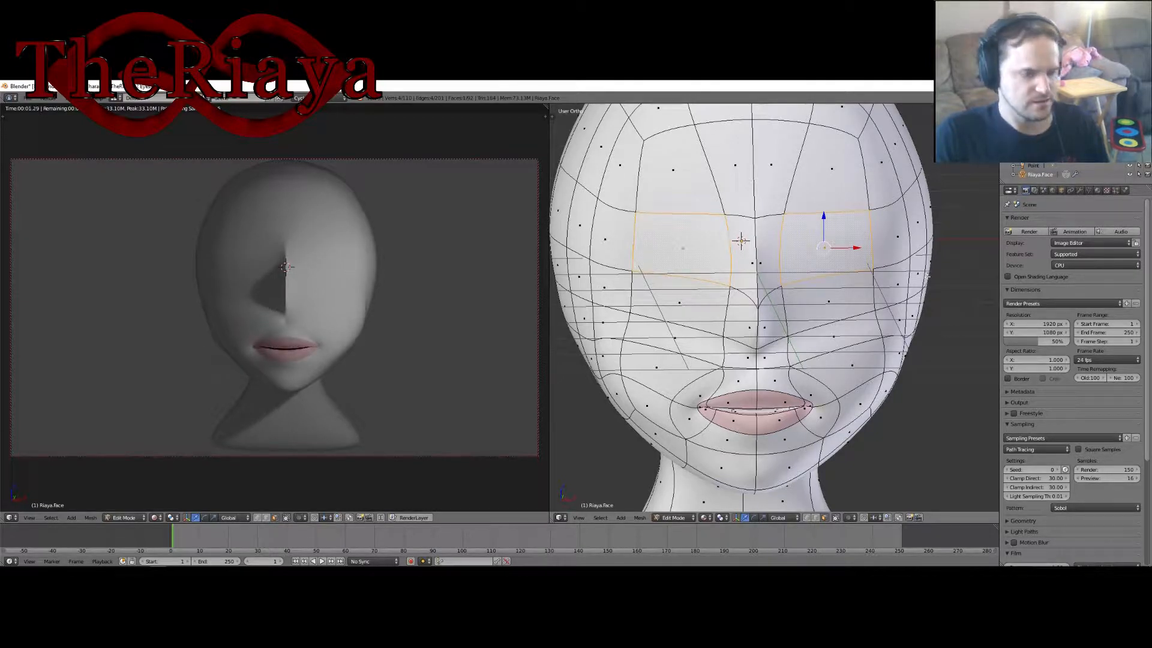
key(ctrl+z)
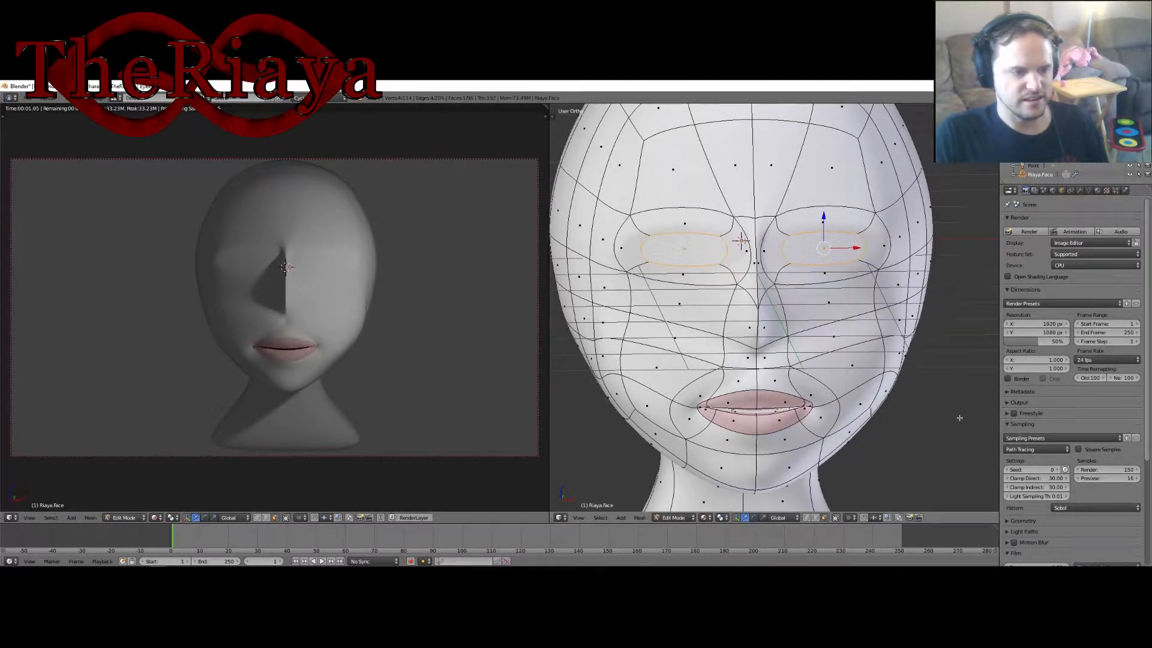
Try scaling the inner eye faces down to small rectangles and deleting them, and undo back to the full-size eye faces.
key(s)
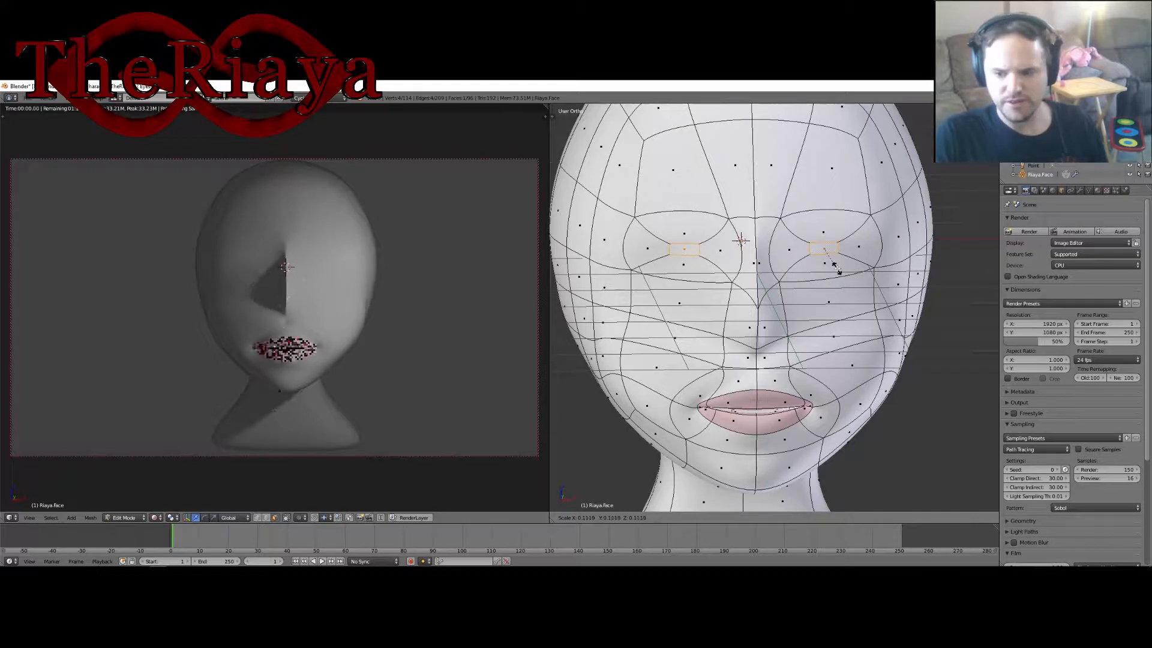
click(837, 269)
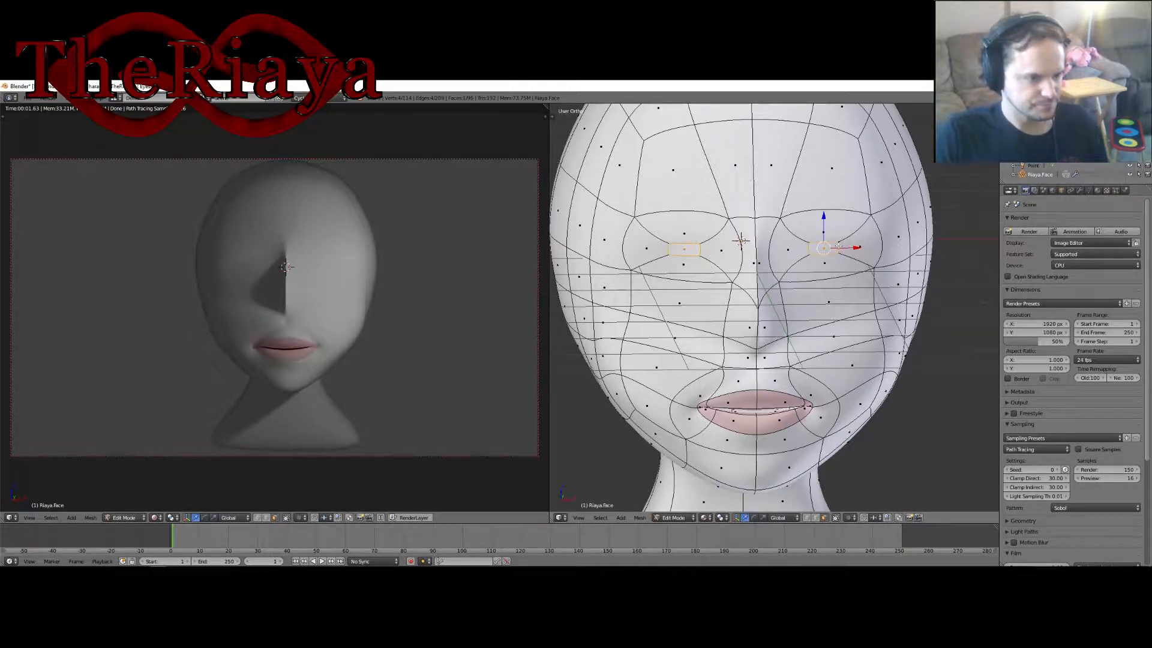
middle_drag(838, 246, 826, 266)
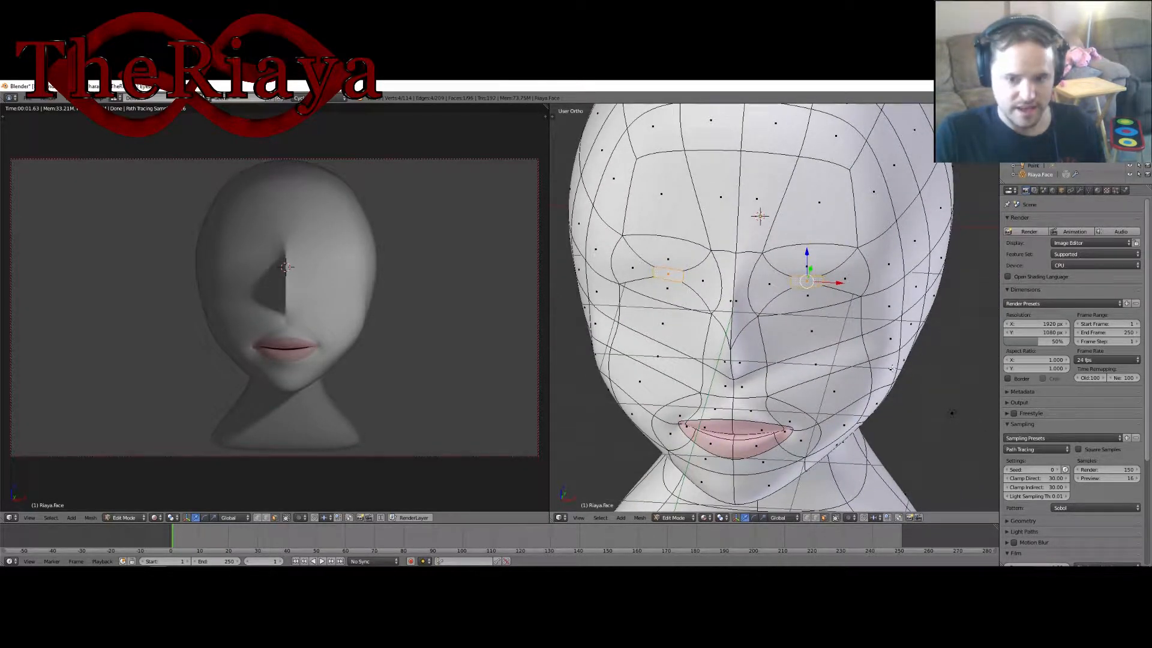
key(x)
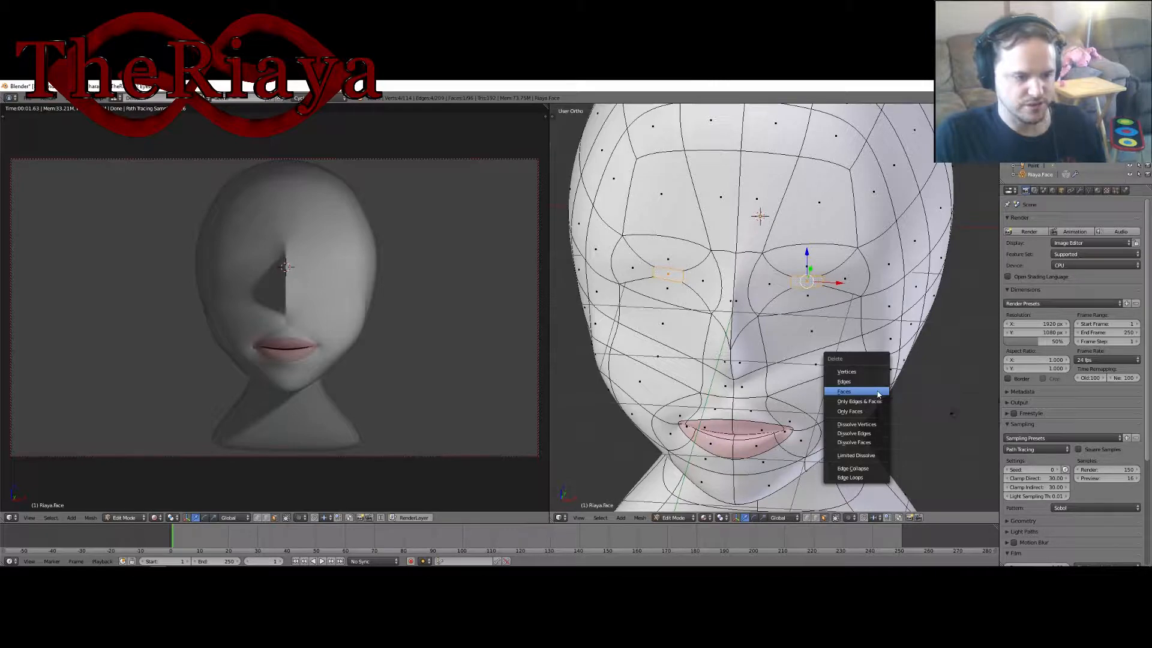
click(887, 391)
middle_drag(900, 388, 873, 368)
key(ctrl+z)
key(ctrl+z)
key(ctrl+z)
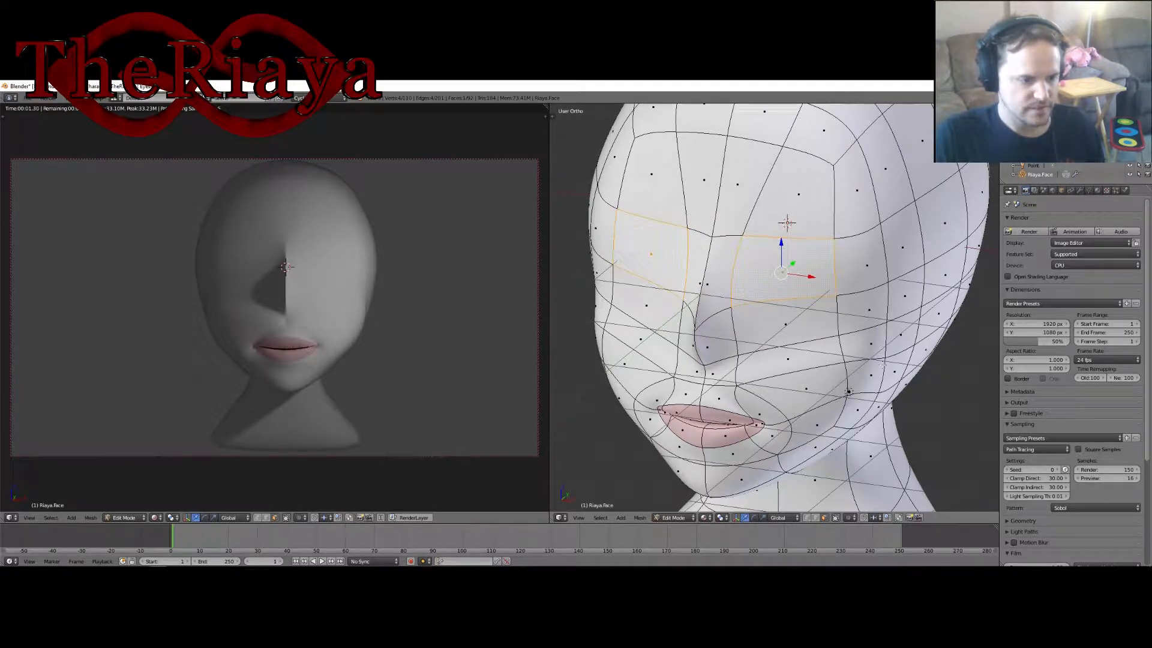
Delete the two eye-area faces and extrude the edge loop around the resulting eye openings.
key(x)
click(881, 367)
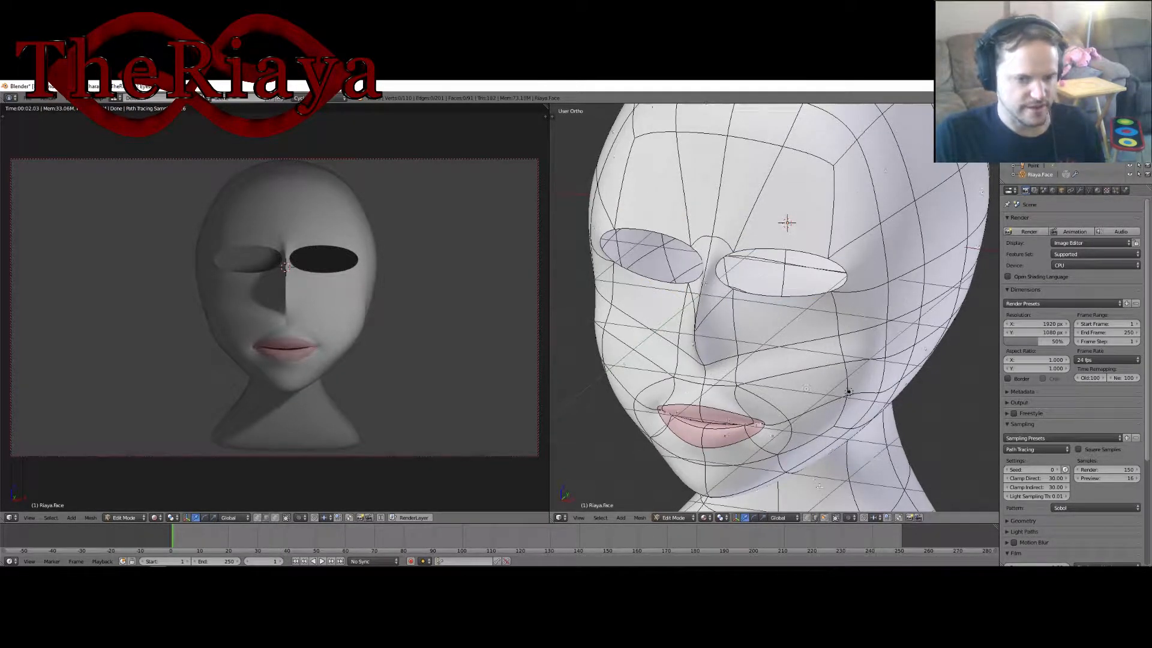
alt+right_click(801, 252)
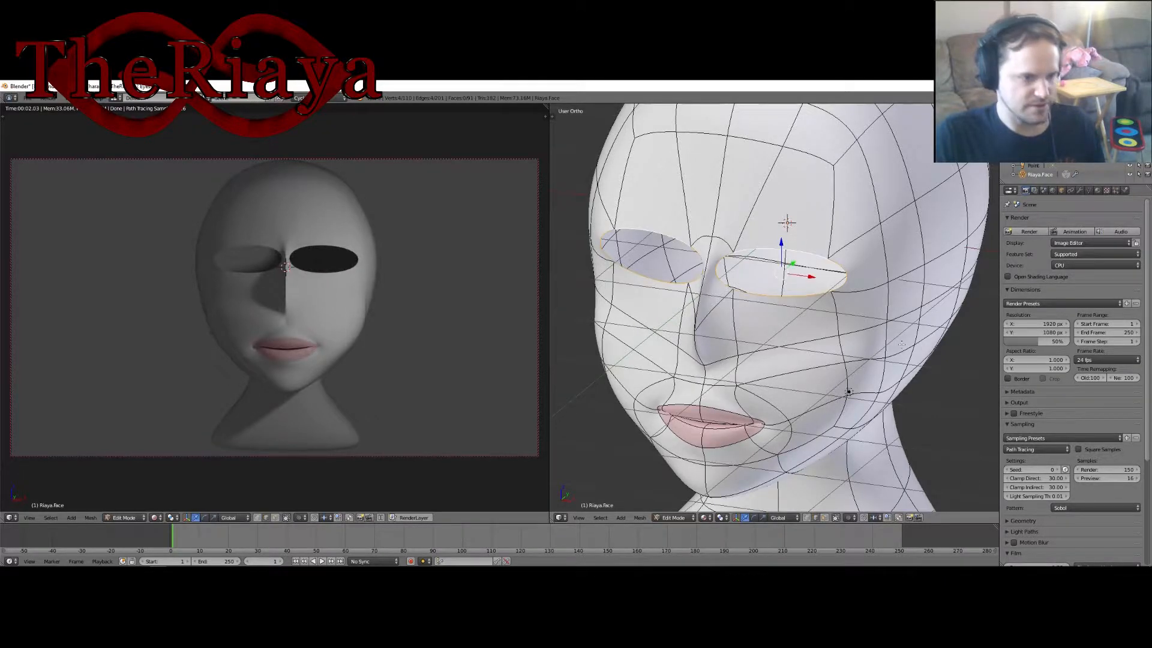
key(e)
click(902, 344)
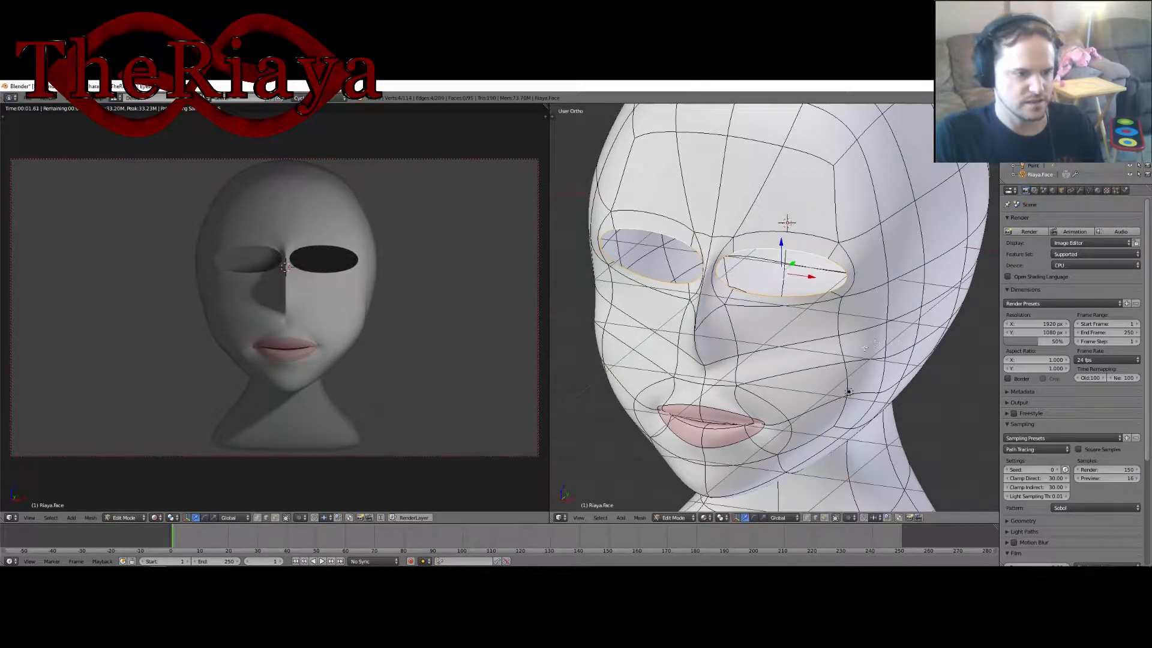
Scale the extruded edge loop inward to narrow the eye openings, and save the file.
scroll(867, 367, up, 2)
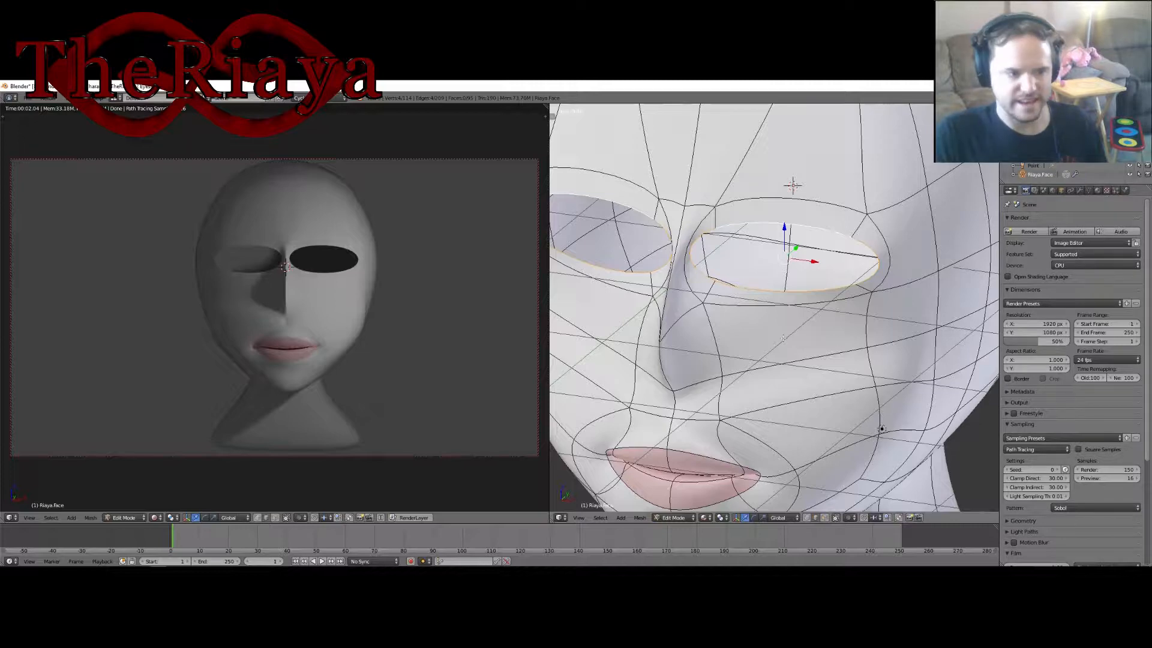
middle_drag(783, 338, 788, 336)
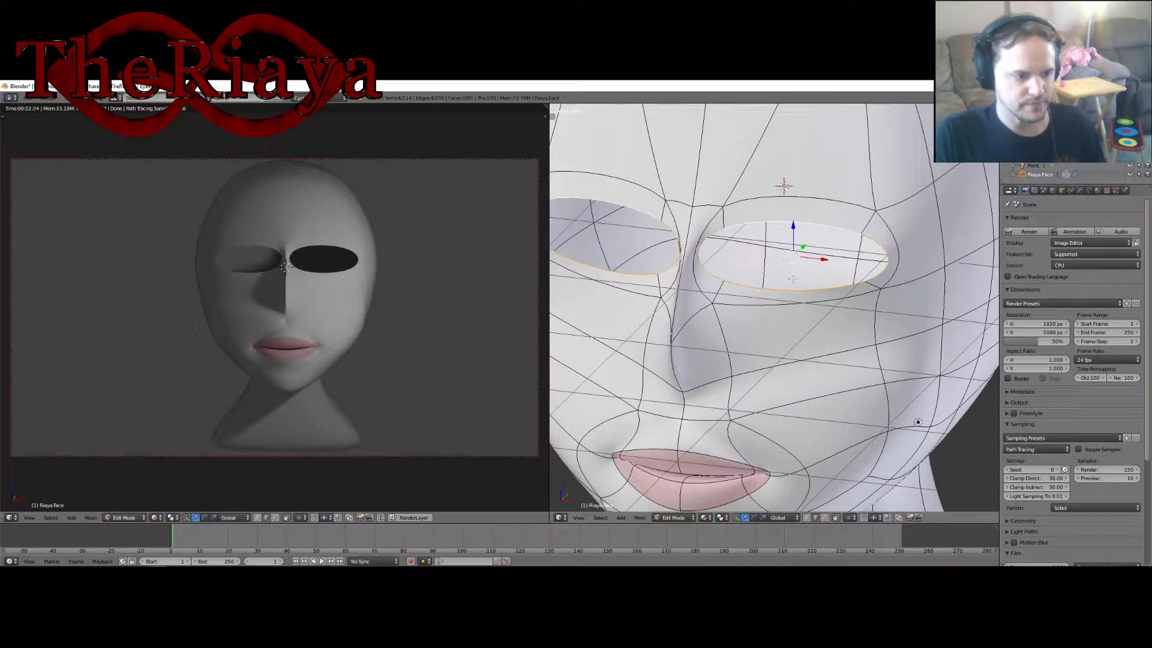
middle_drag(793, 279, 853, 312)
key(s)
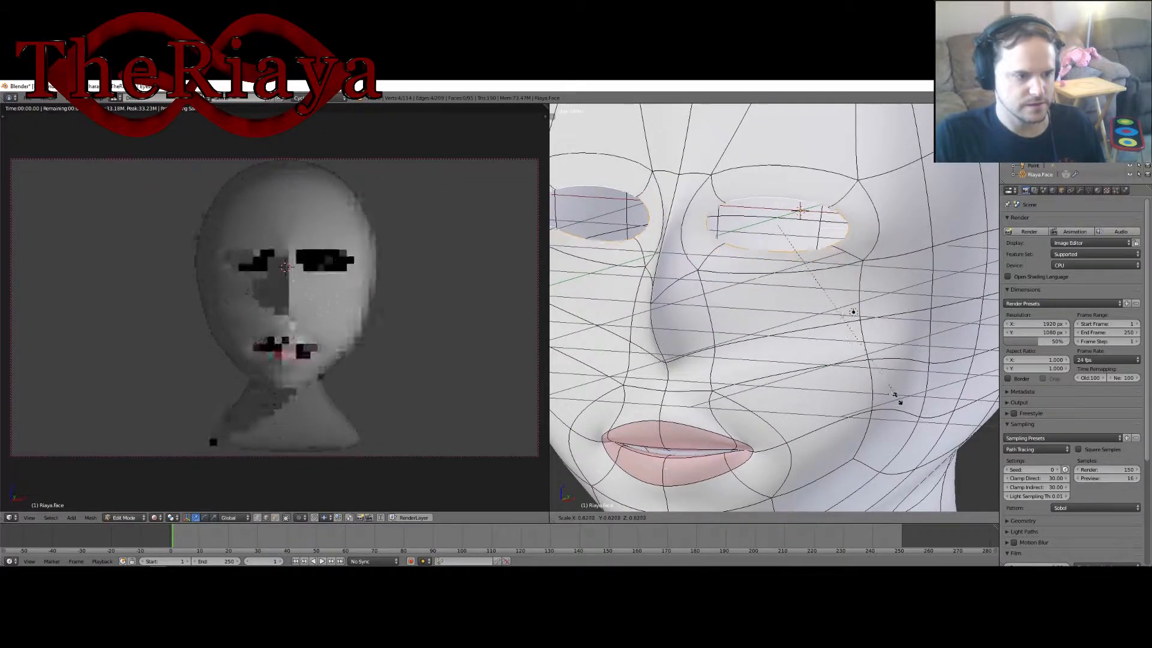
click(881, 373)
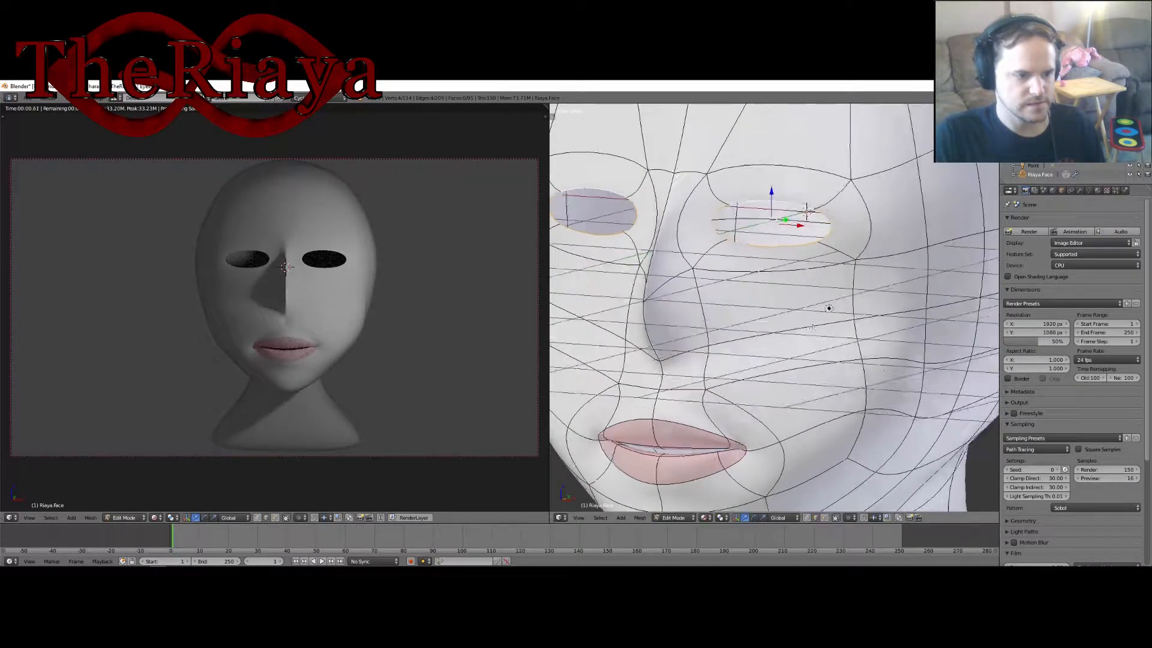
middle_drag(880, 373, 811, 275)
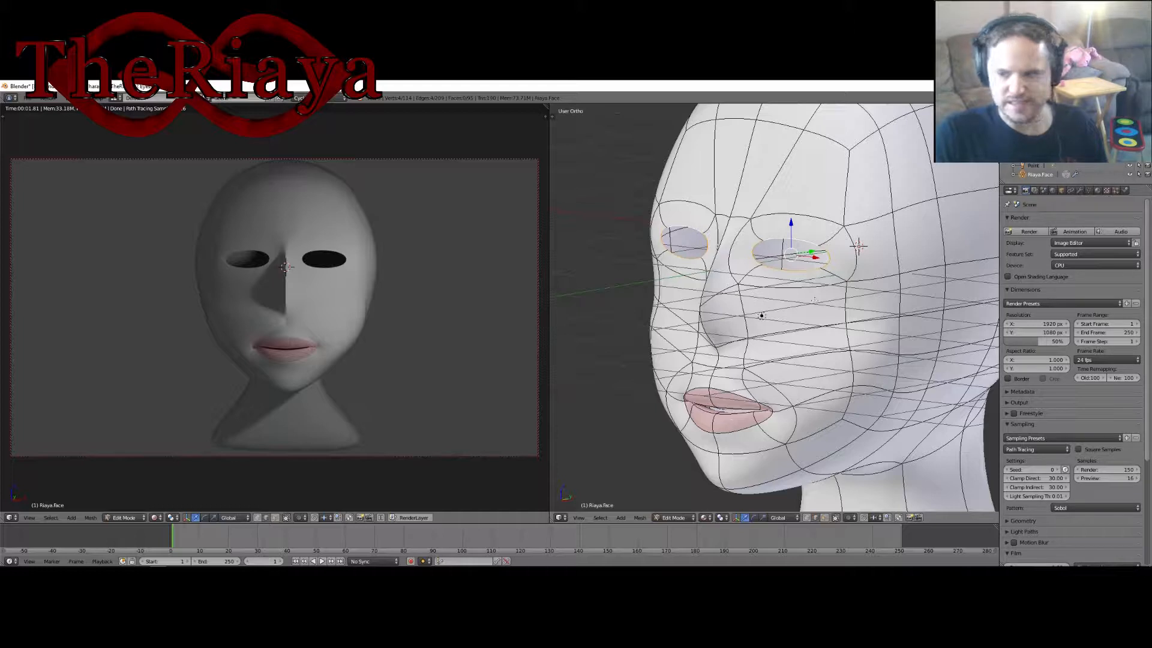
key(ctrl+s)
click(815, 301)
Leave Edit Mode, move the eye object from its own layer to the face's layer, and display that layer.
key(Tab)
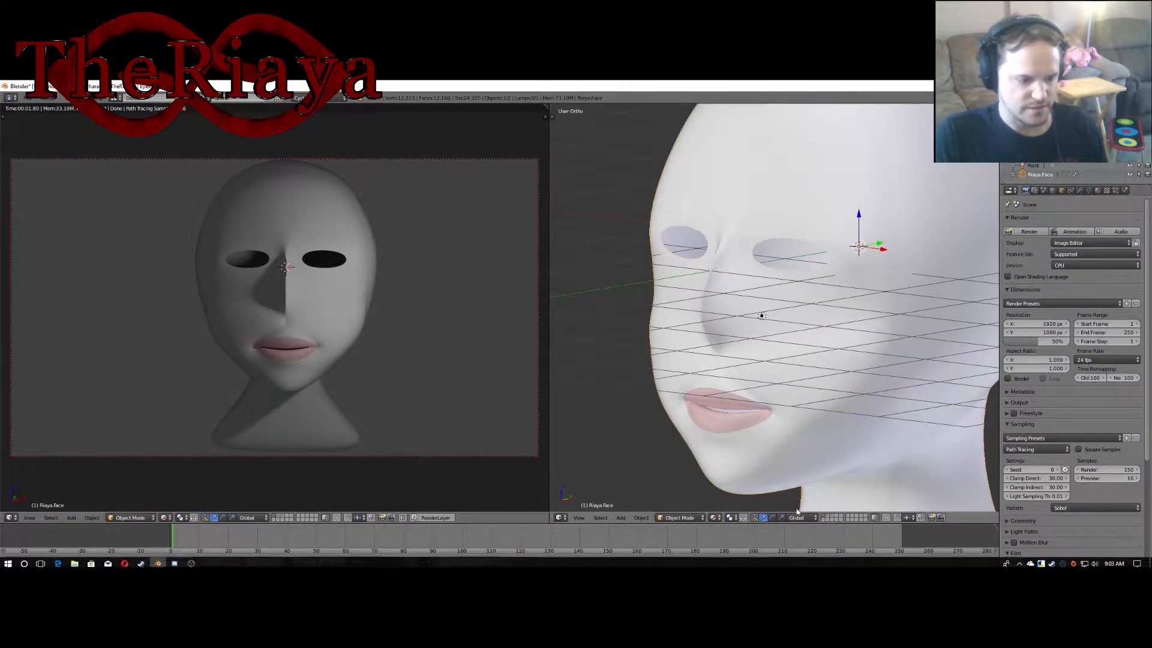
click(827, 520)
right_click(695, 331)
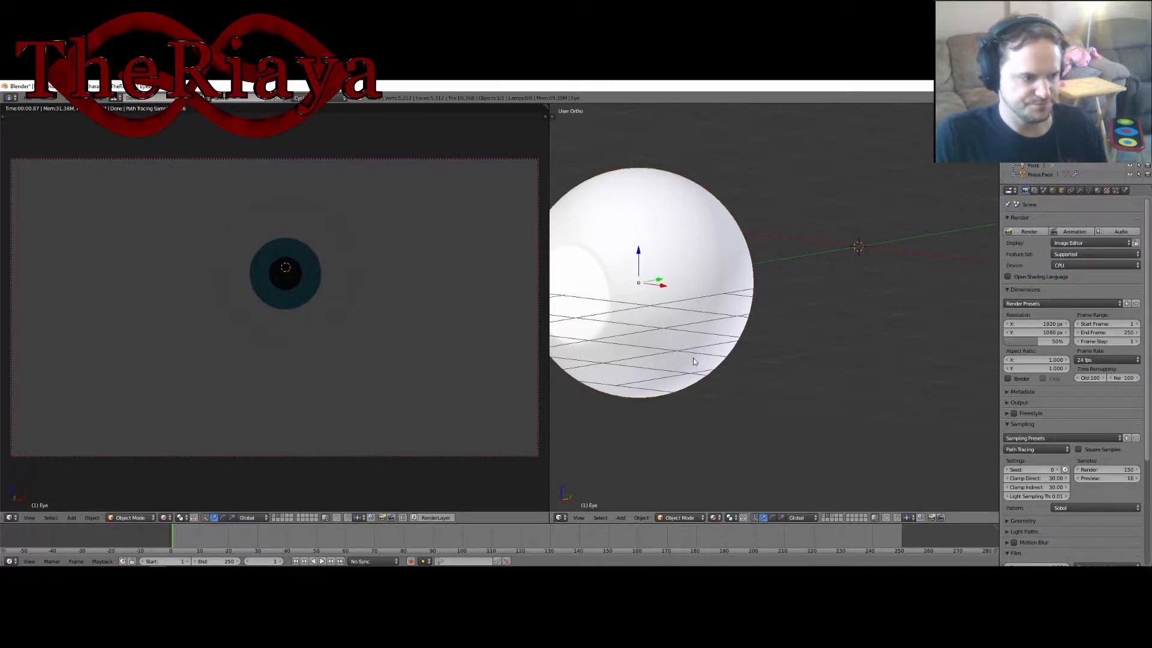
shift+middle_drag(694, 359, 811, 371)
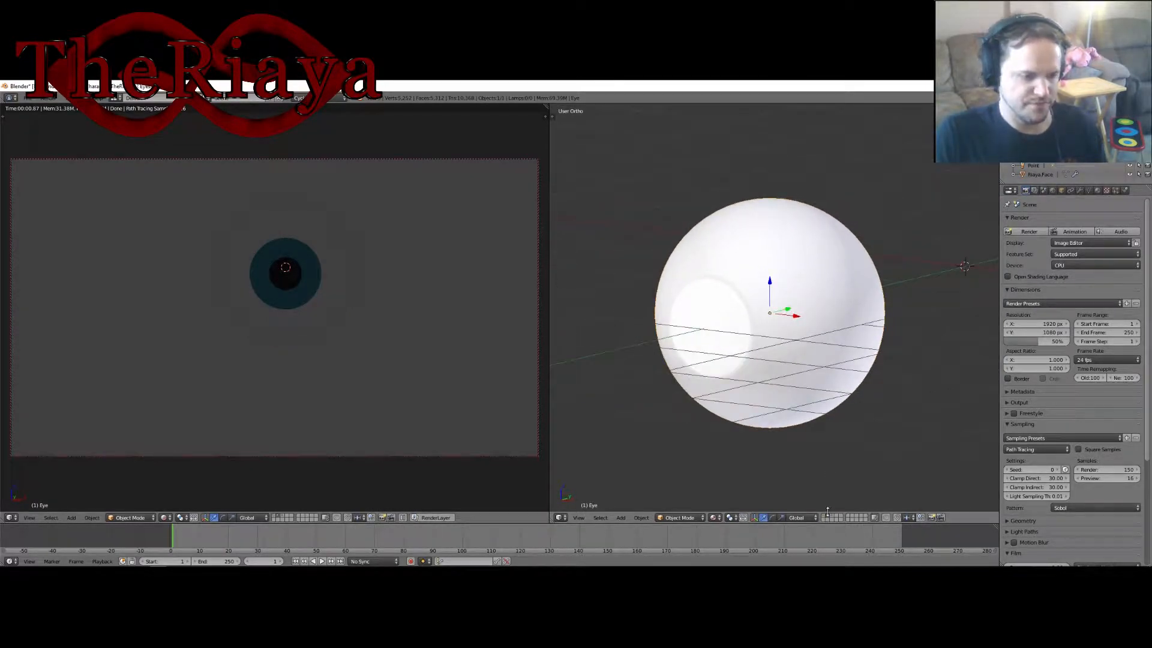
key(m)
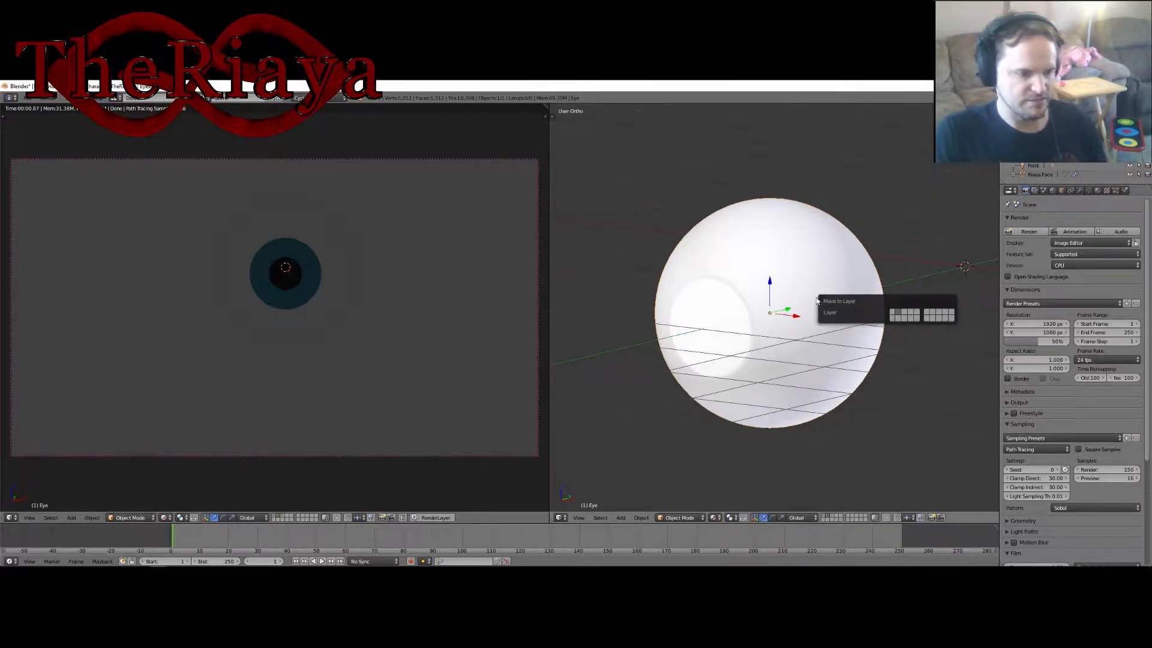
click(897, 319)
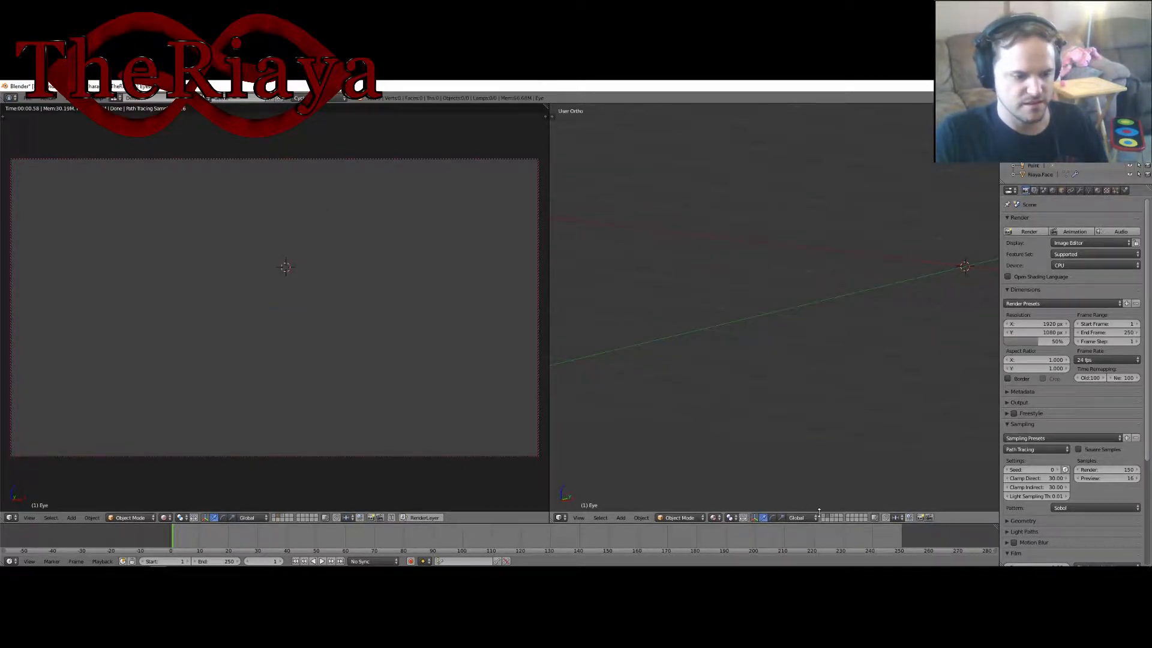
click(824, 515)
Move the eyeball along X to the character's left side and scale it down toward eye-socket size.
middle_drag(792, 353, 866, 314)
drag(839, 298, 890, 305)
shift+middle_drag(857, 318, 818, 340)
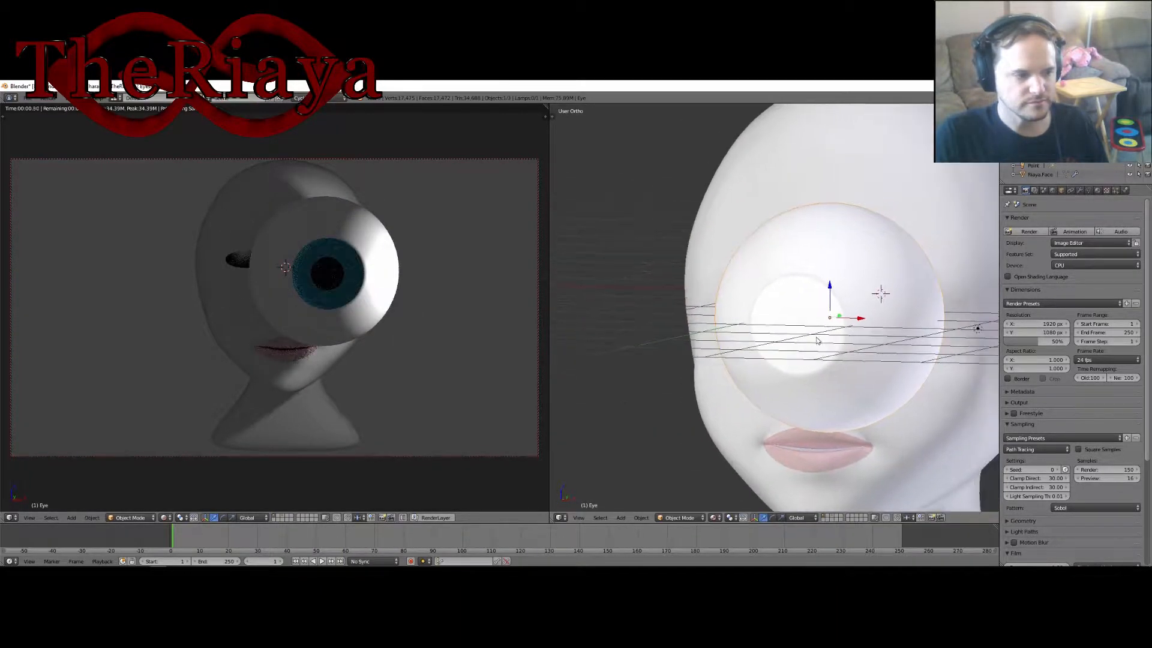
scroll(846, 384, down, 5)
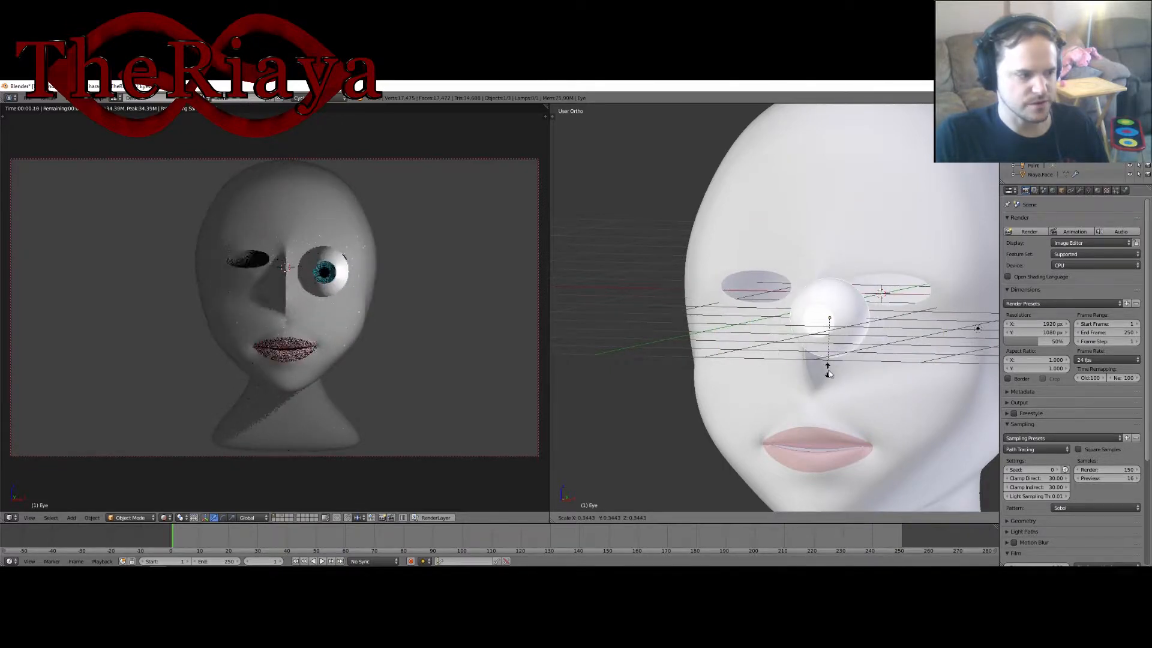
Move the eyeball back along Y into the head and adjust its X position within the character's left eye opening.
middle_drag(841, 382, 667, 315)
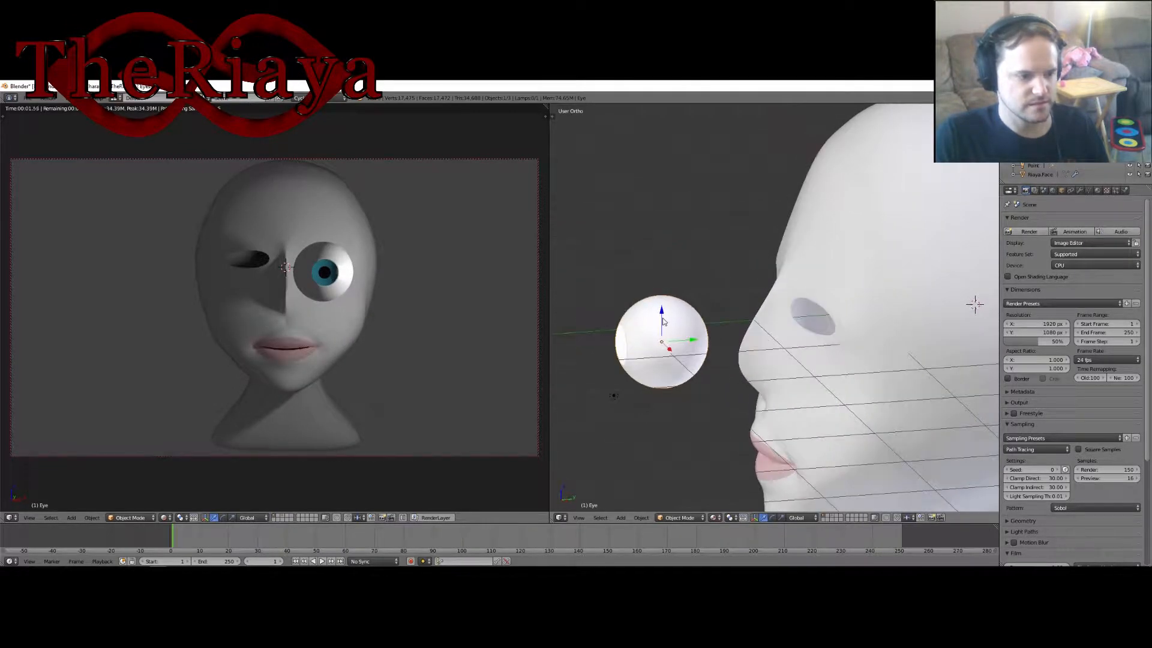
drag(693, 329, 863, 317)
middle_drag(774, 372, 815, 384)
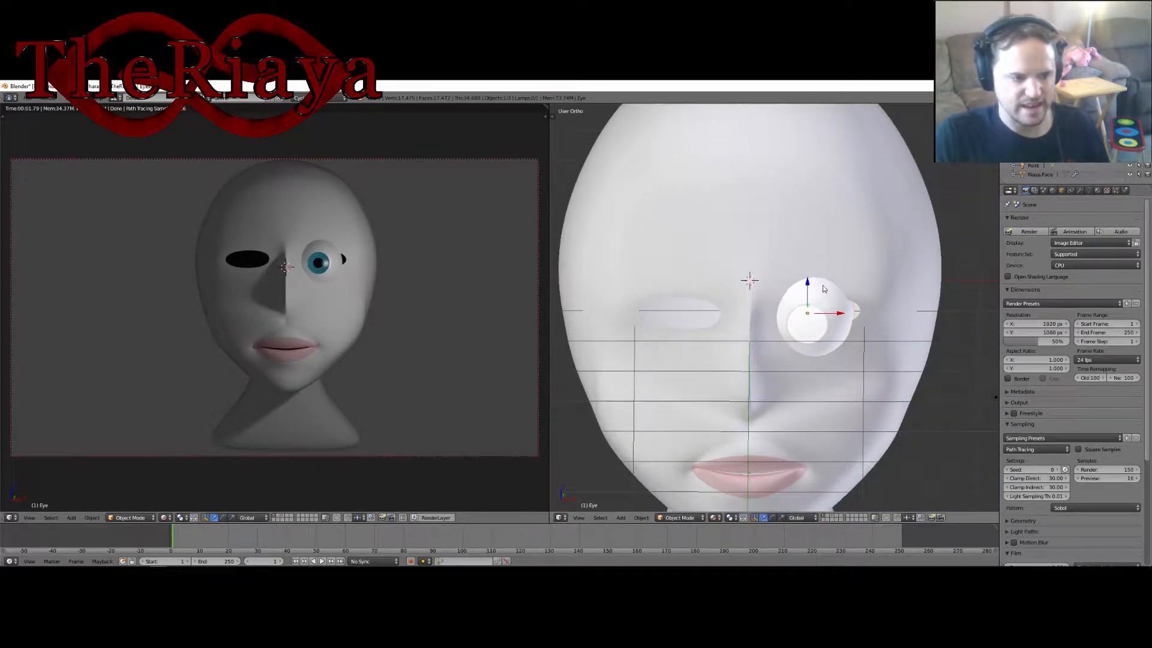
mouse_move(839, 317)
mouse_down()
mouse_move(856, 317)
mouse_move(843, 318)
mouse_up()
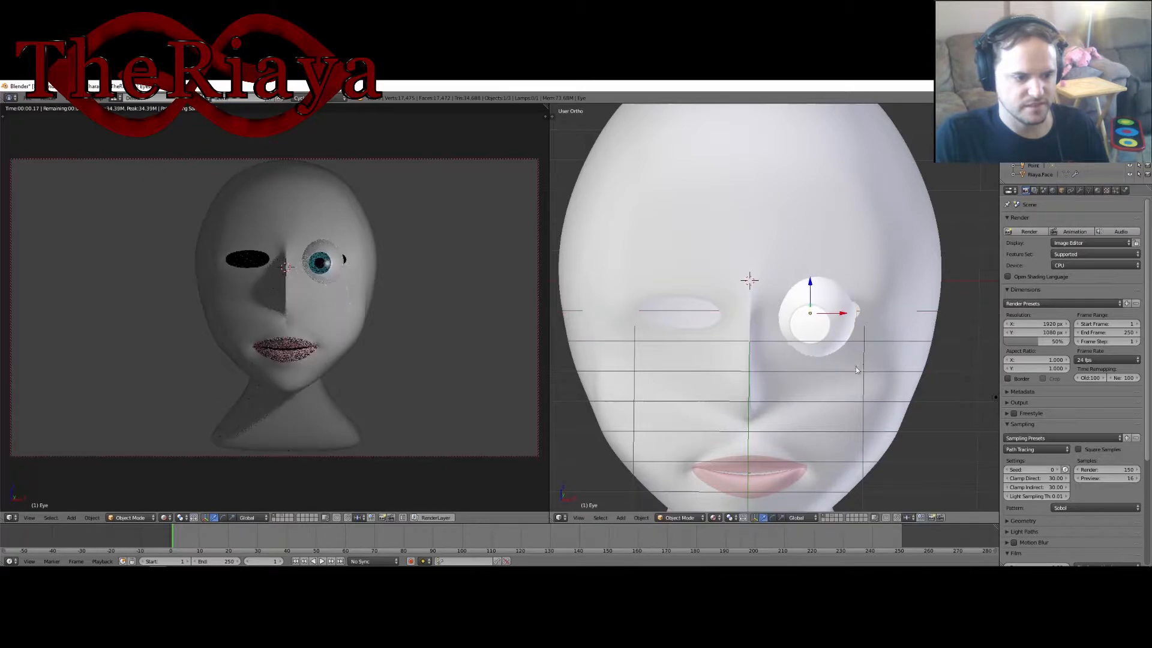
middle_drag(845, 355, 783, 360)
key(g)
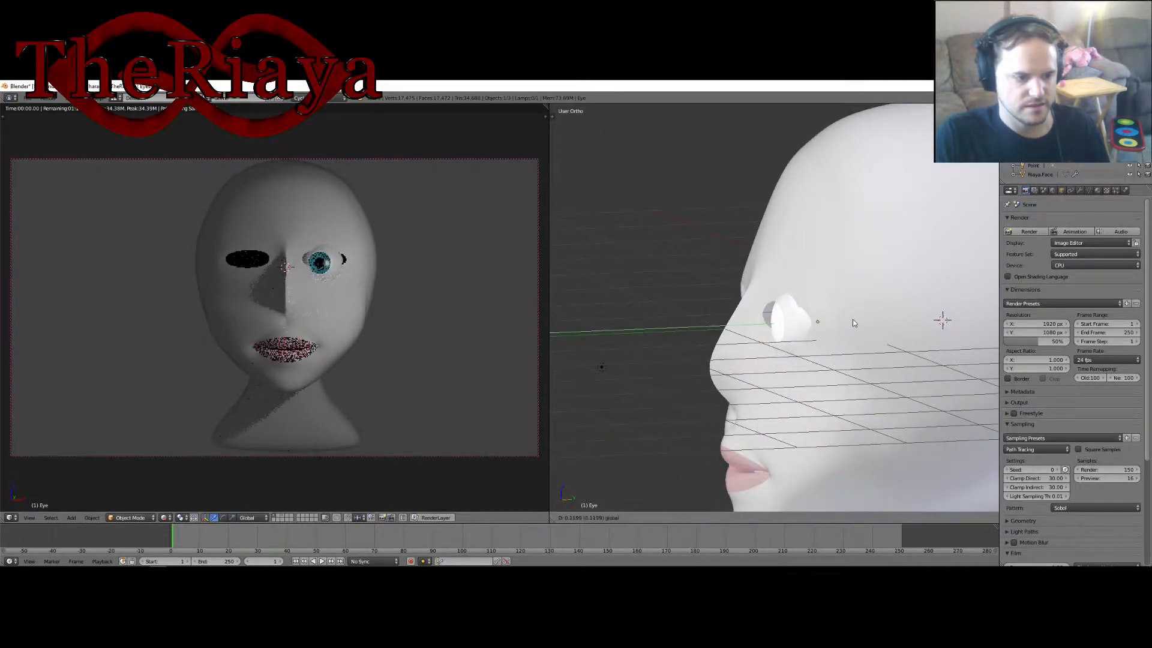
click(852, 318)
middle_drag(851, 318, 875, 371)
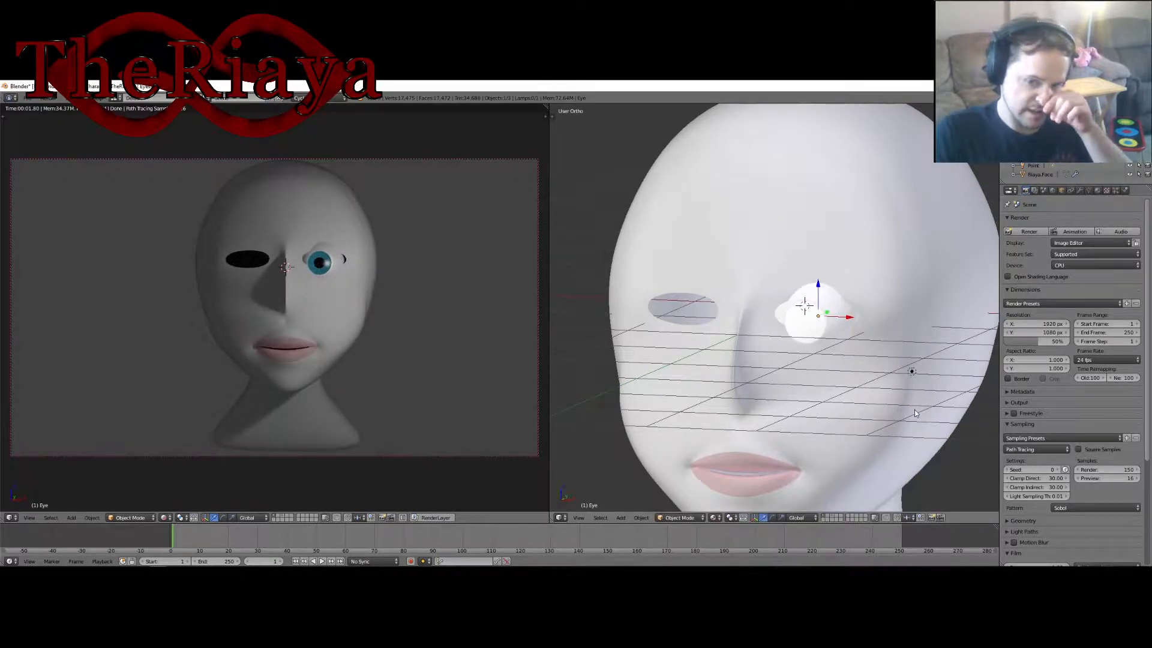
Scale the eyeball up slightly to better fill the character's left eye opening.
middle_drag(898, 384, 853, 397)
key(s)
click(921, 393)
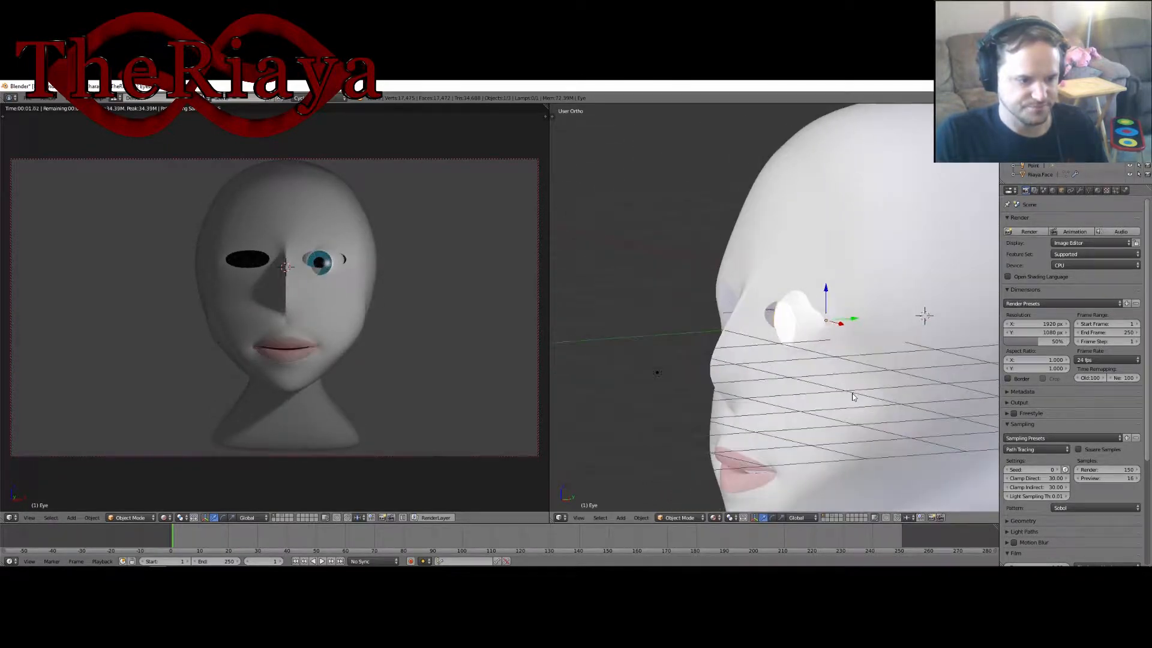
key(s)
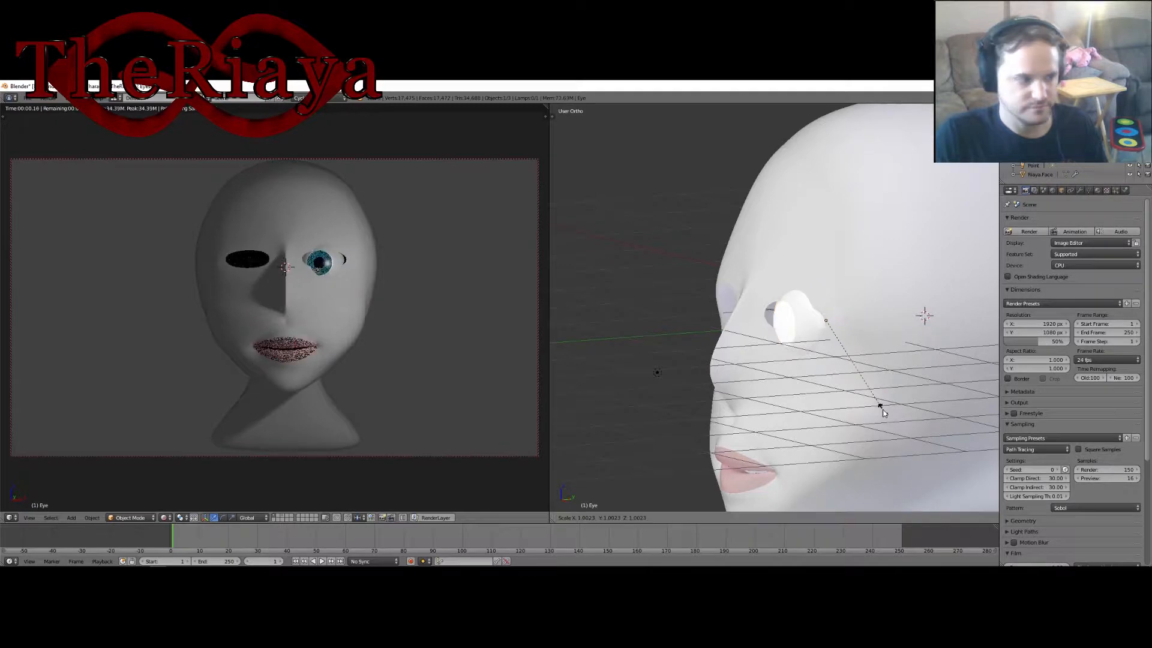
click(889, 413)
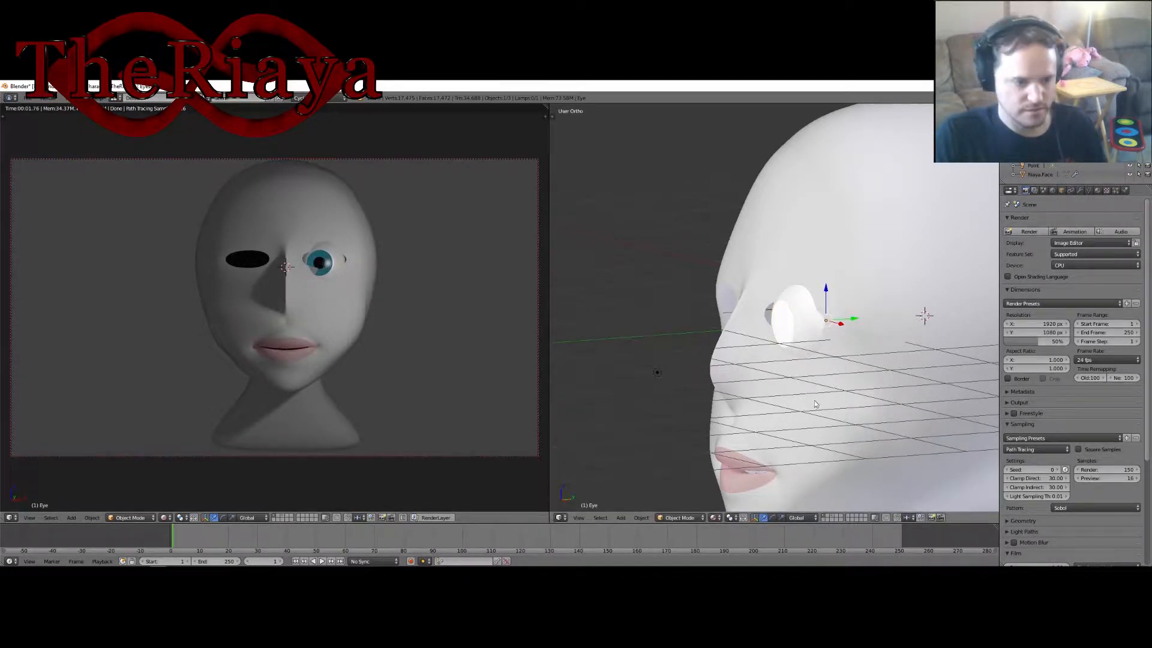
middle_drag(836, 404, 839, 399)
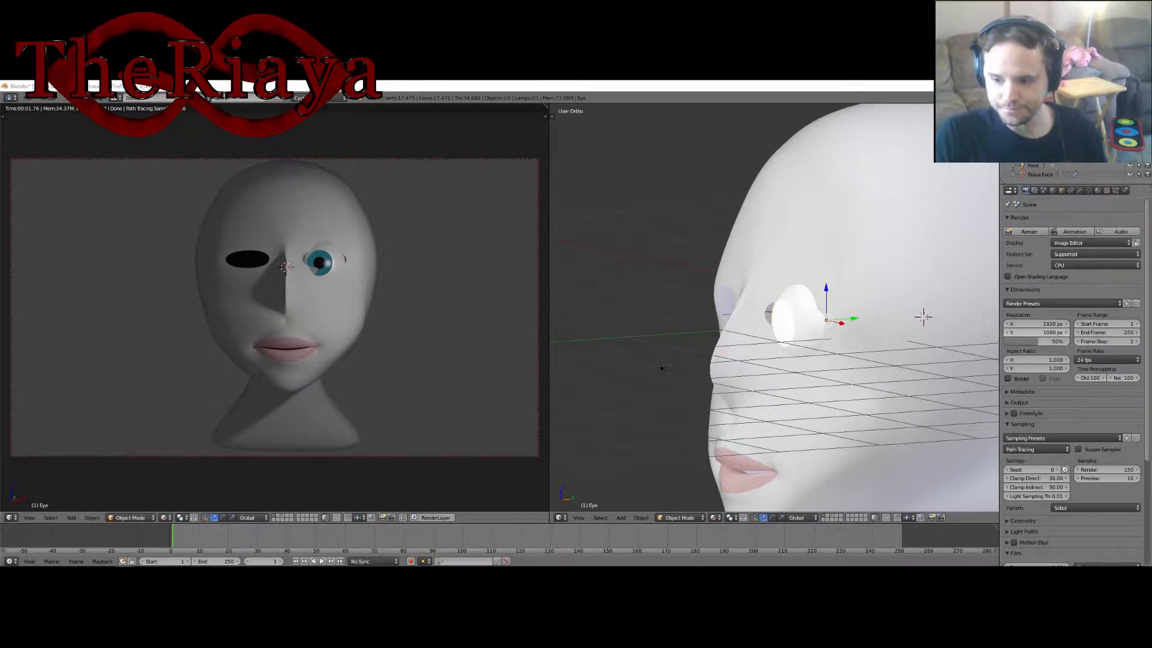
Examine how the eyeball sits against the rim of the character's left eye opening, checking the face mesh in Edit Mode and reselecting the eyeball.
middle_drag(923, 317, 864, 298)
right_click(895, 236)
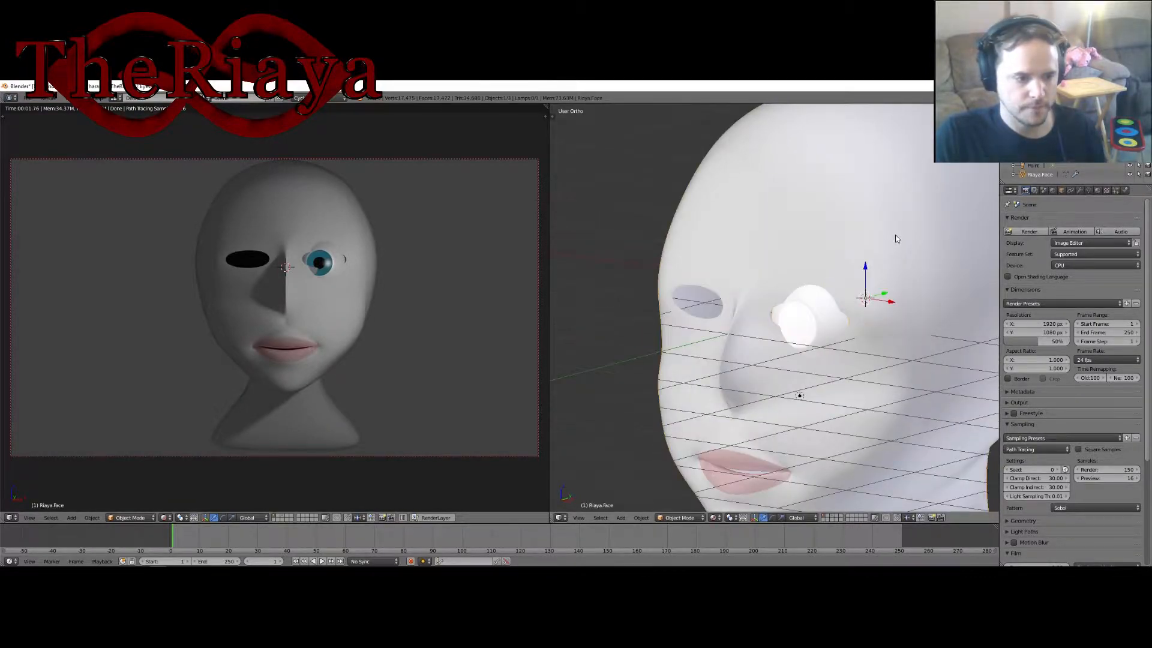
key(Tab)
middle_drag(800, 396, 852, 301)
scroll(799, 309, up, 4)
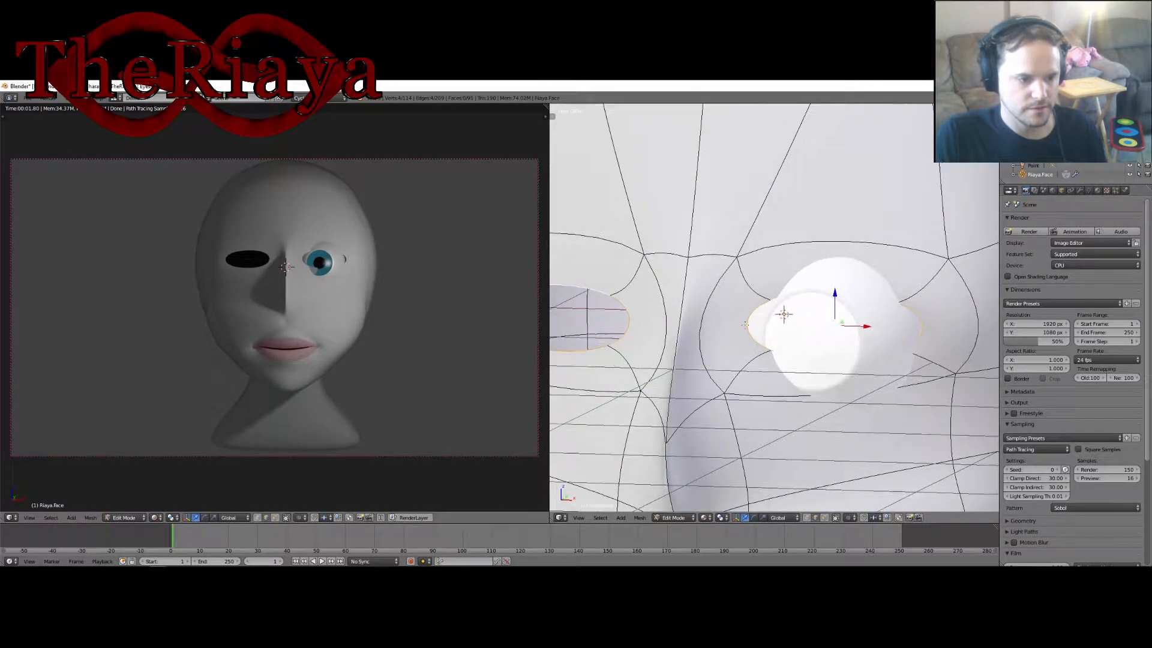
middle_drag(767, 300, 814, 301)
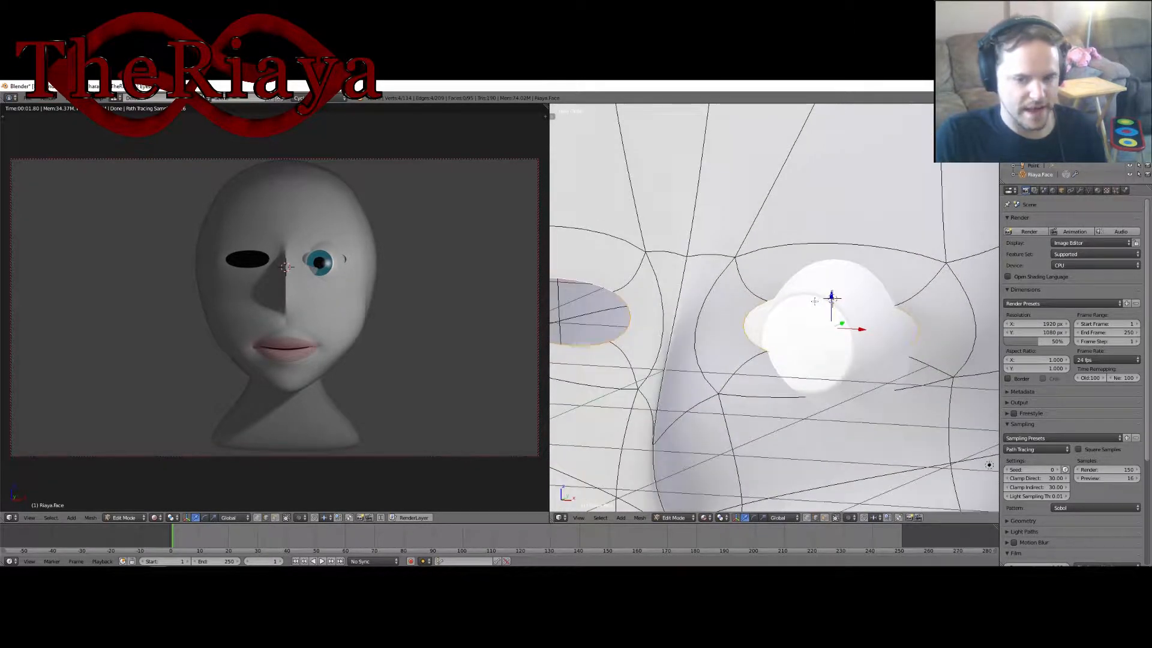
key(Tab)
right_click(819, 306)
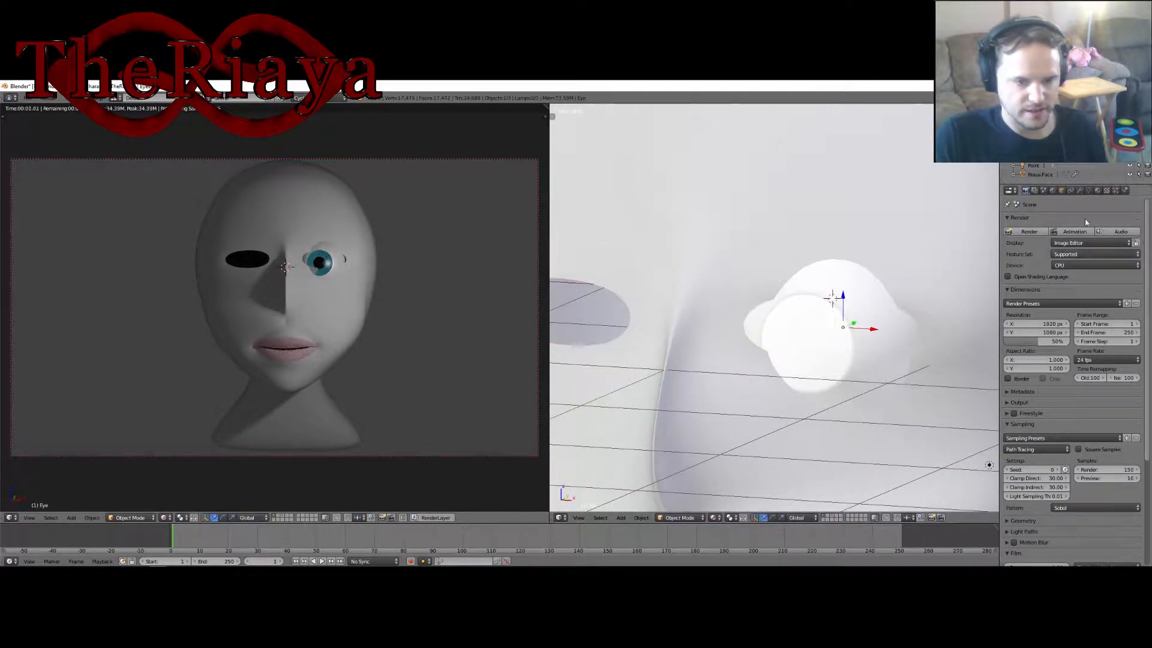
middle_drag(775, 319, 791, 318)
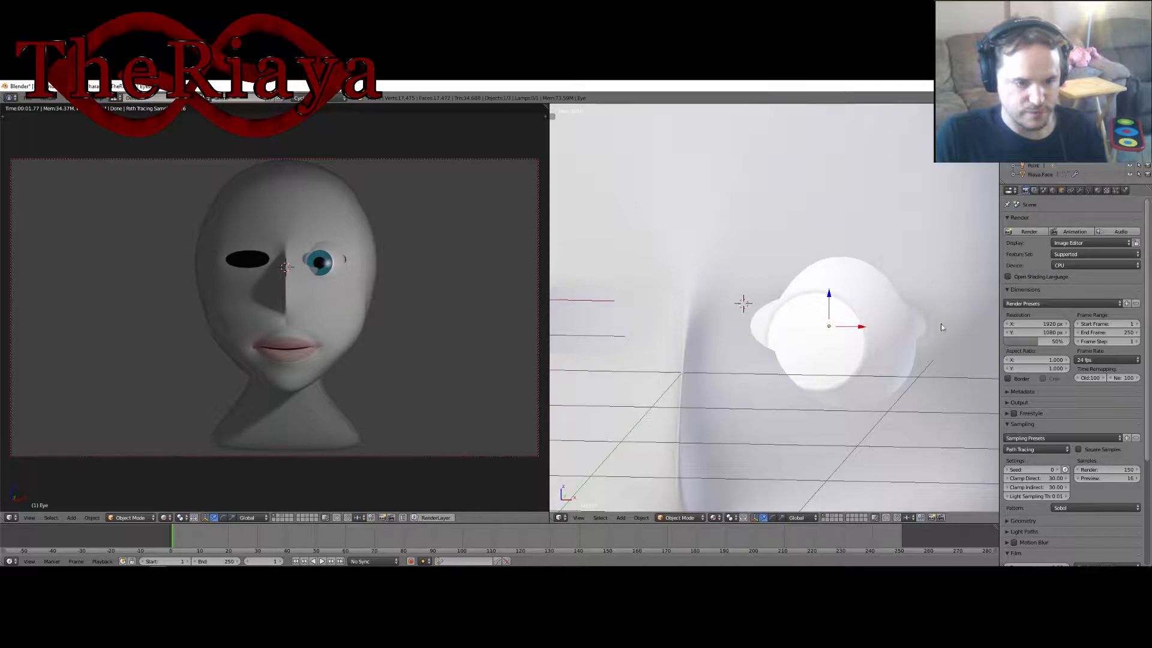
right_click(861, 315)
right_click(872, 322)
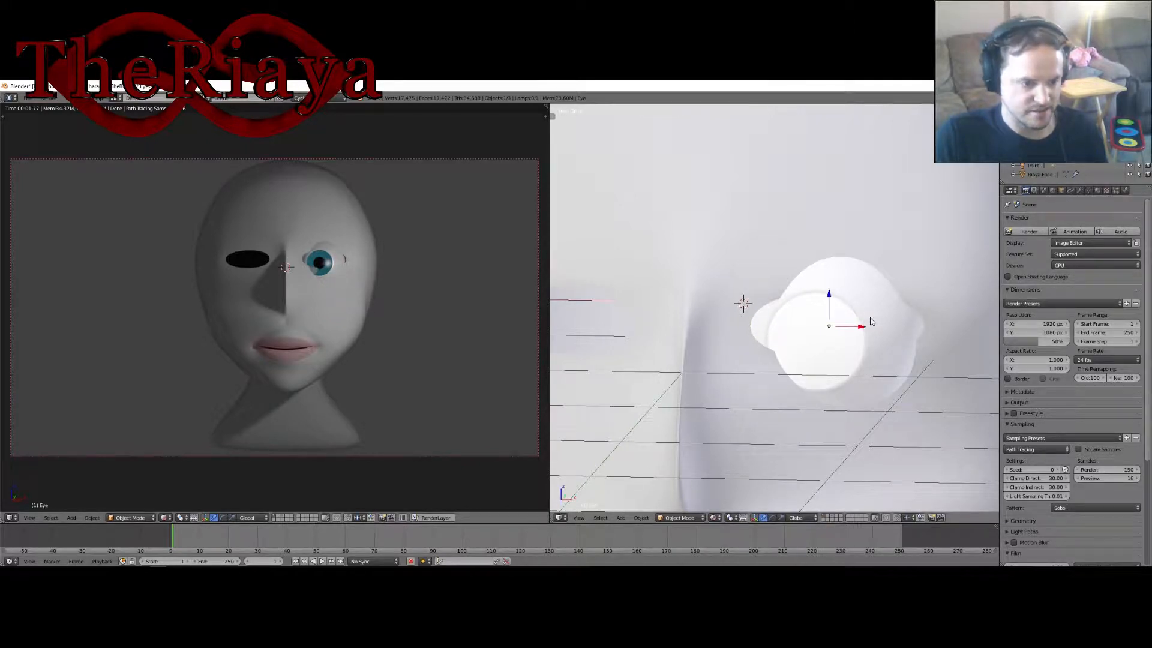
Set the 3D cursor's Y location to -1.27811 to match the eyeball's Y location.
scroll(872, 322, down, 3)
scroll(888, 322, down, 2)
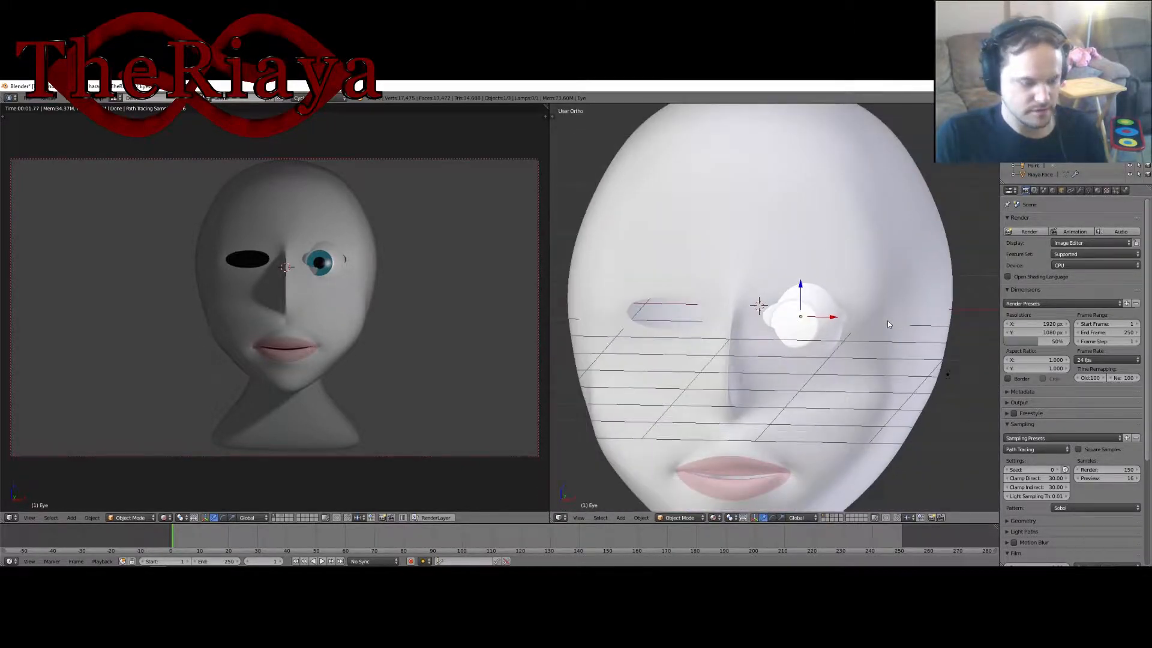
key(n)
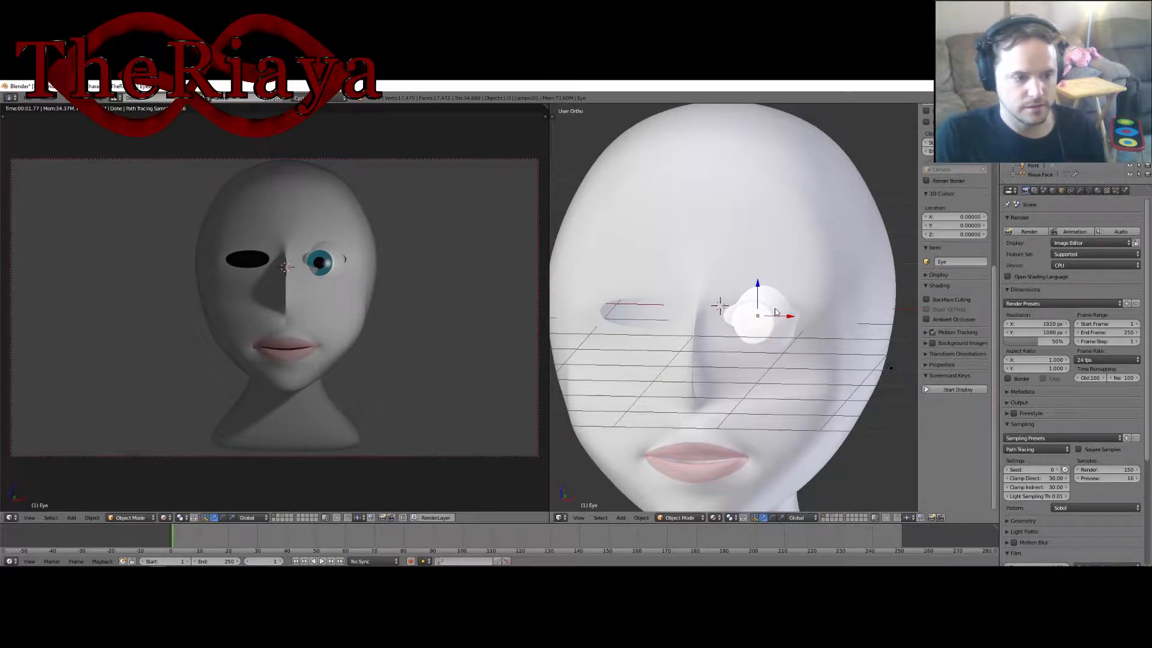
scroll(938, 464, up, 5)
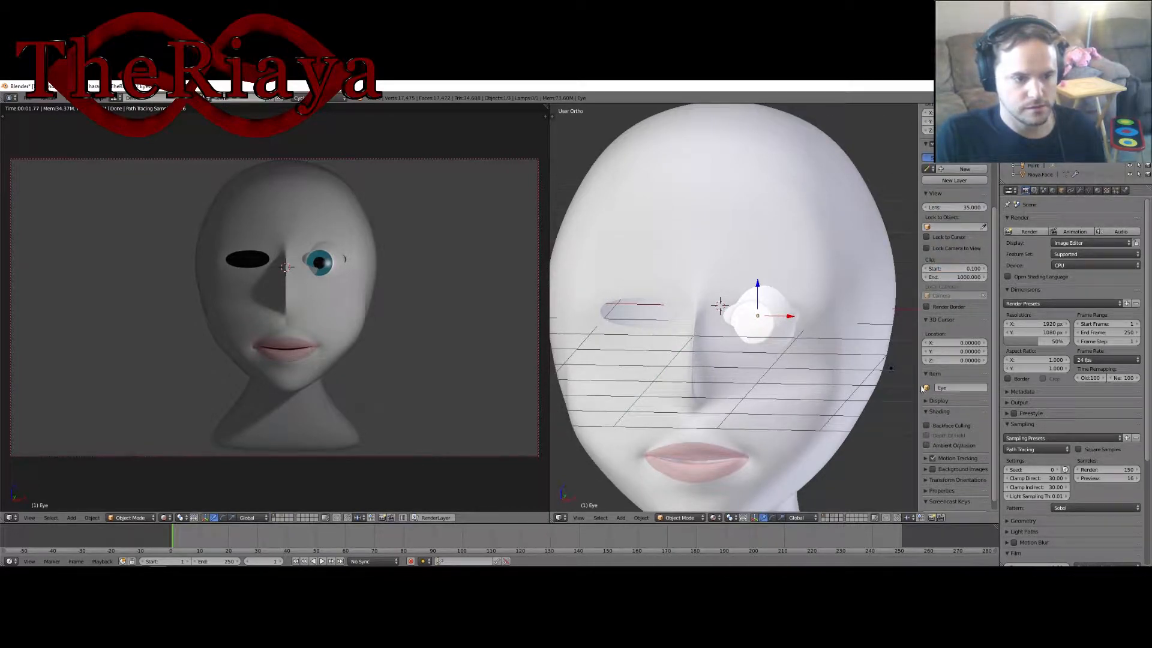
scroll(972, 426, up, 6)
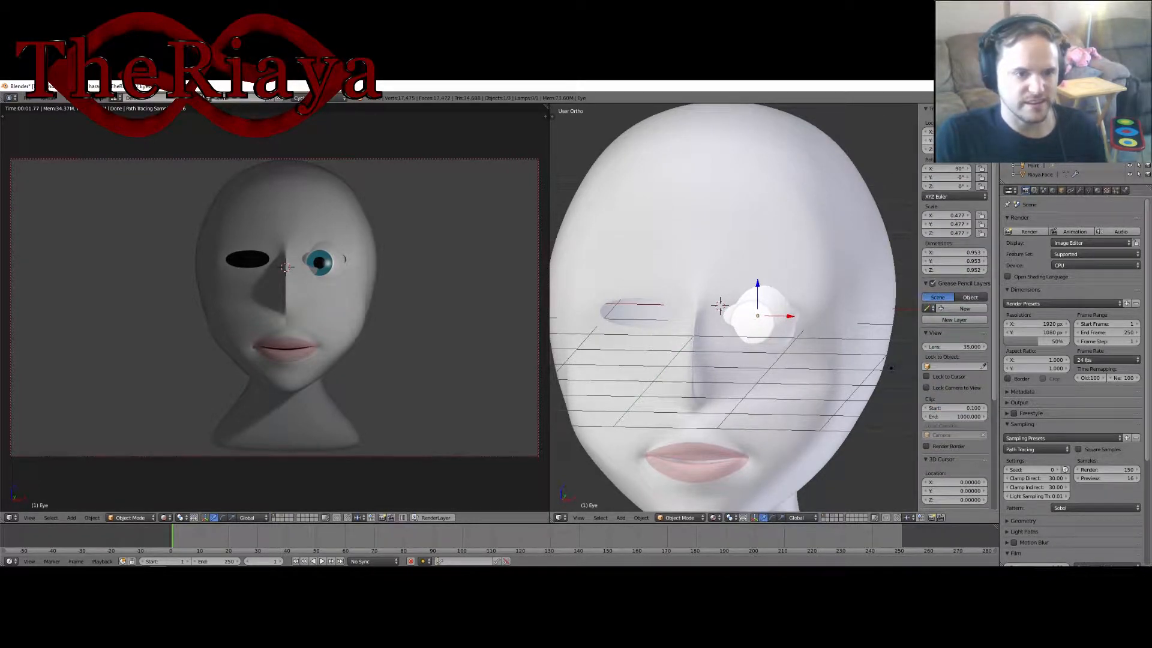
click(947, 141)
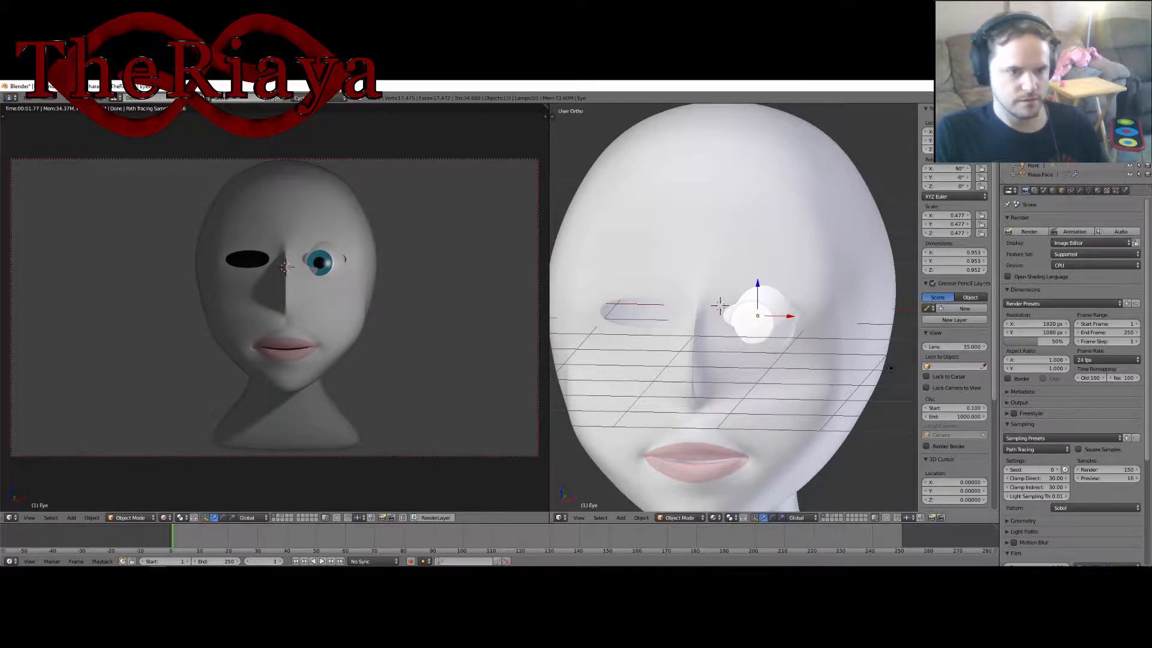
scroll(950, 390, down, 6)
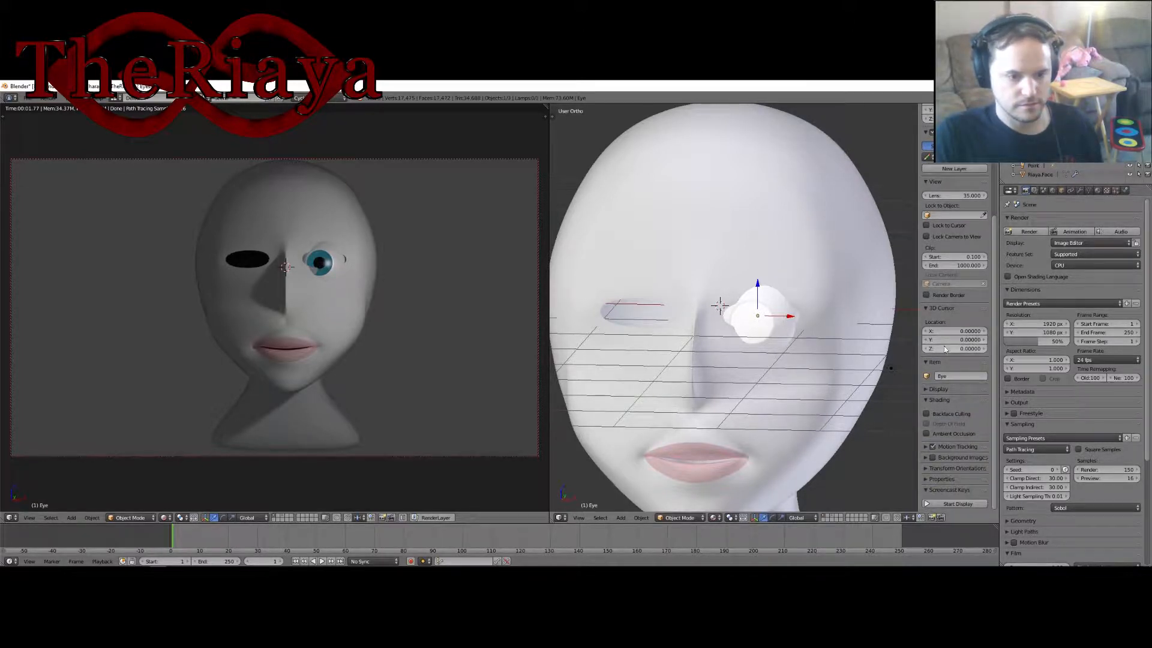
click(945, 340)
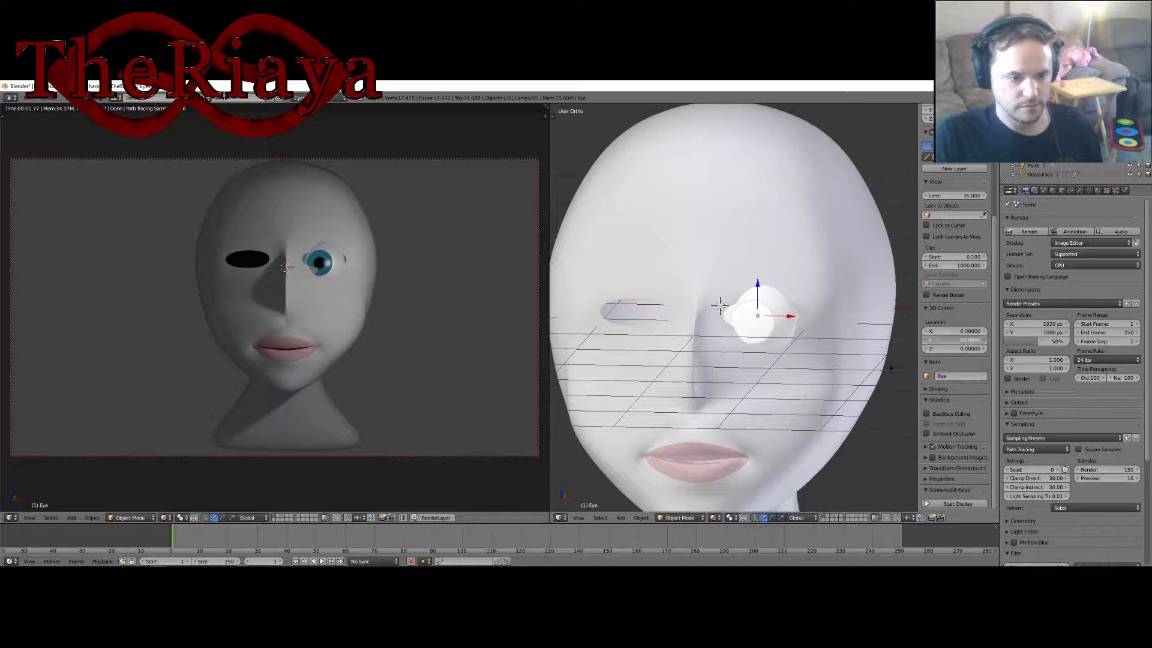
text(-1.27811)
key(Return)
Set the 3D cursor's Z location to 0.10145 to match the eyeball's height, keeping X at 0.
scroll(947, 162, up, 6)
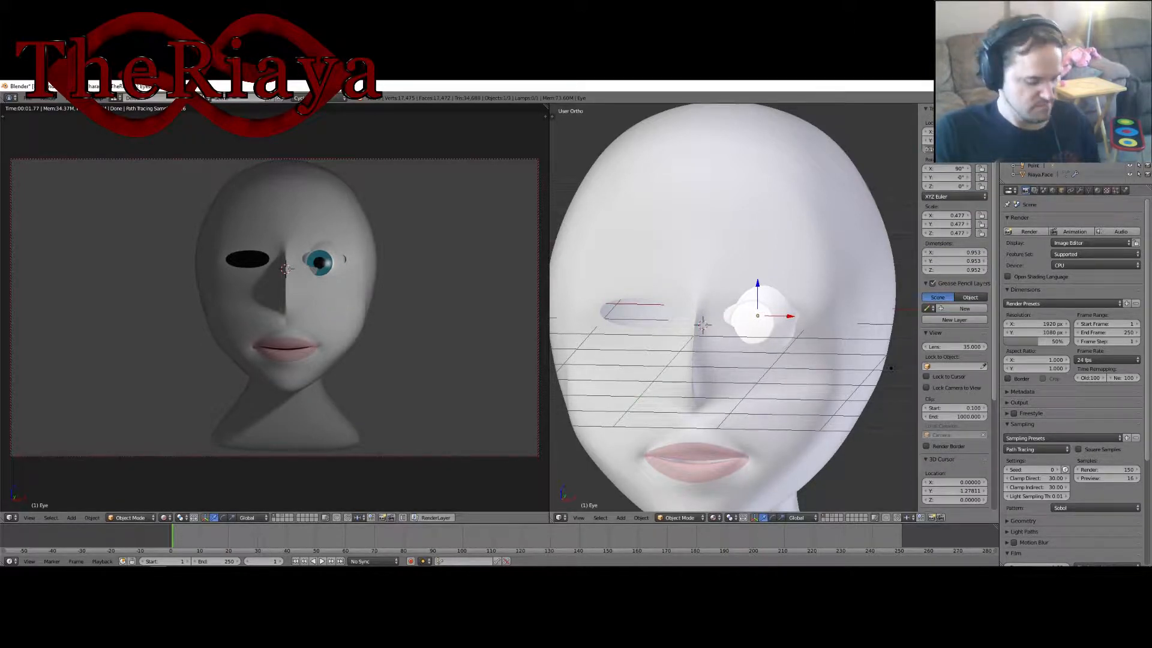
scroll(957, 319, down, 6)
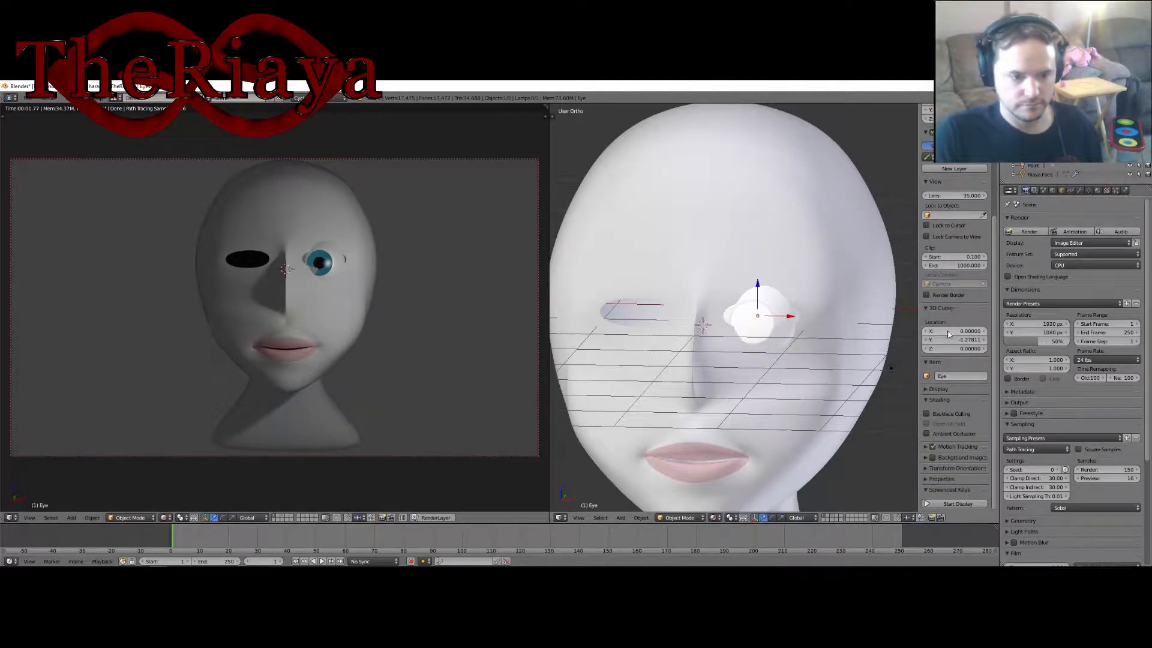
click(949, 349)
text(0.101446)
key(Return)
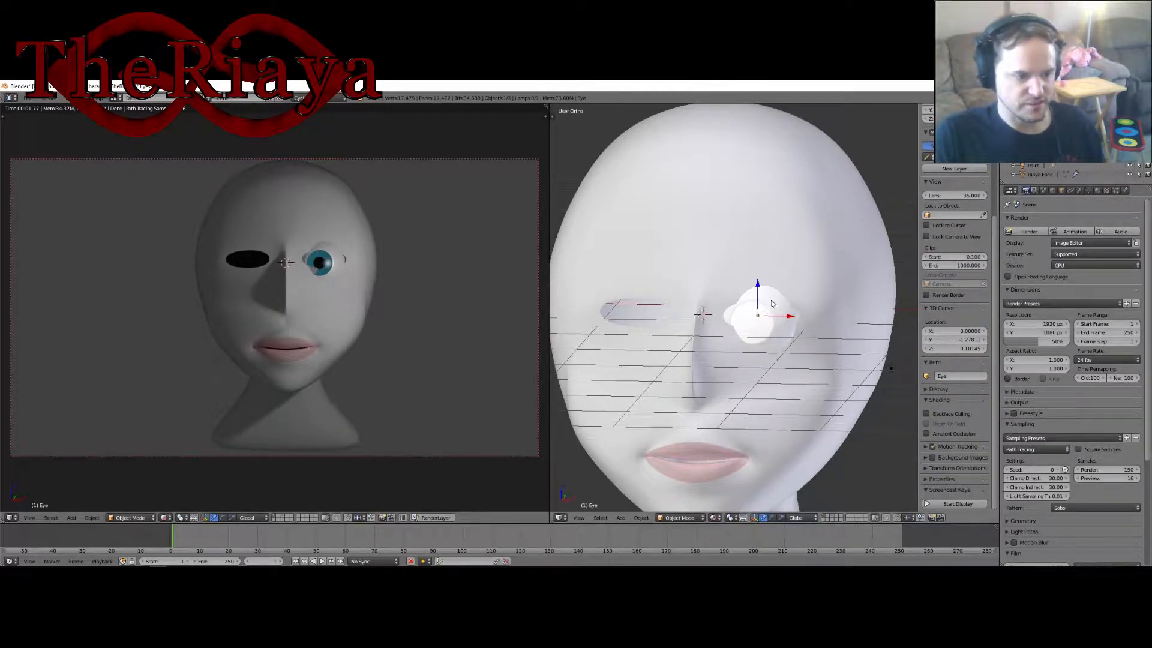
Set the eyeball's origin to the 3D cursor on the face's centre line.
key(ctrl+alt+shift+c)
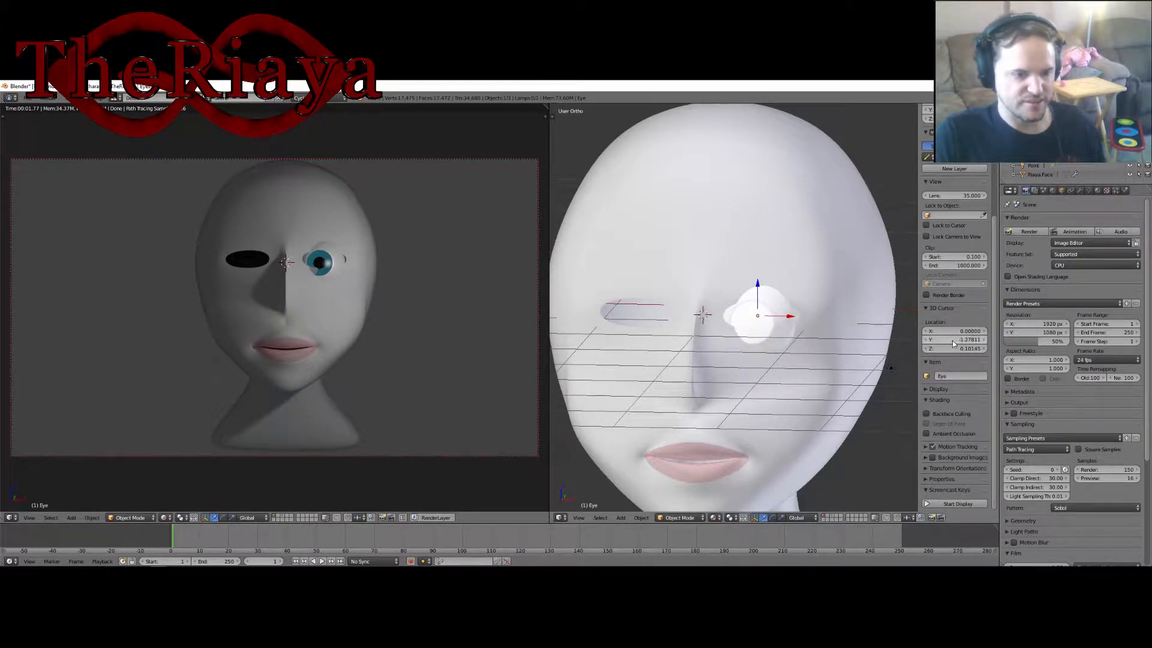
key(ctrl+alt+shift+c)
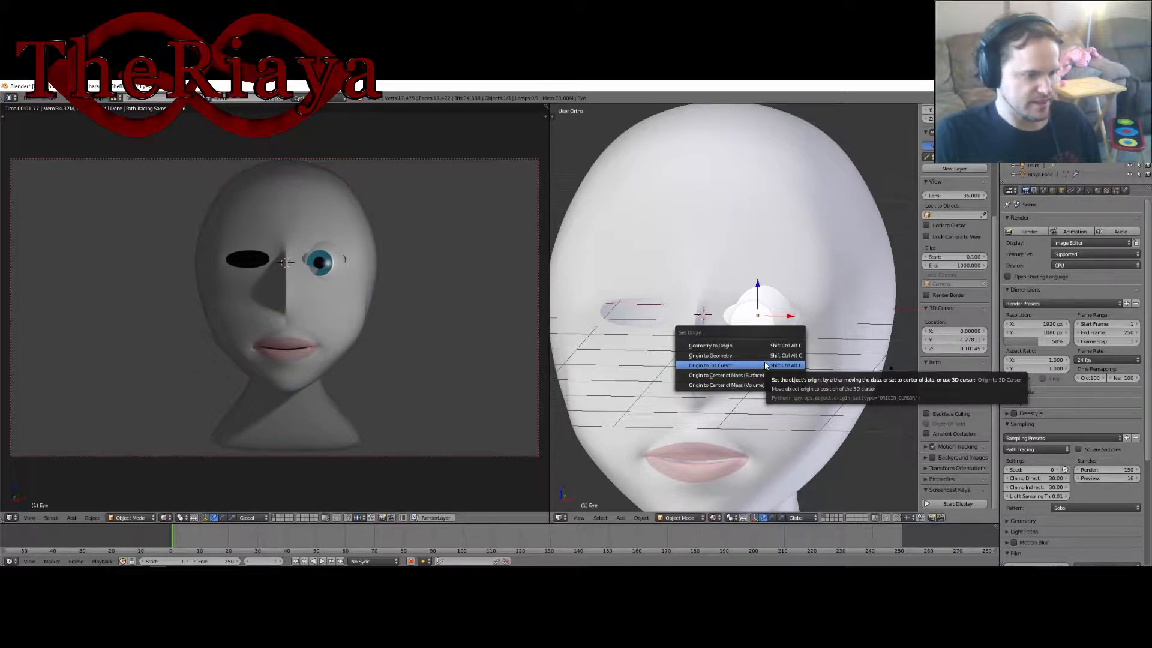
click(766, 365)
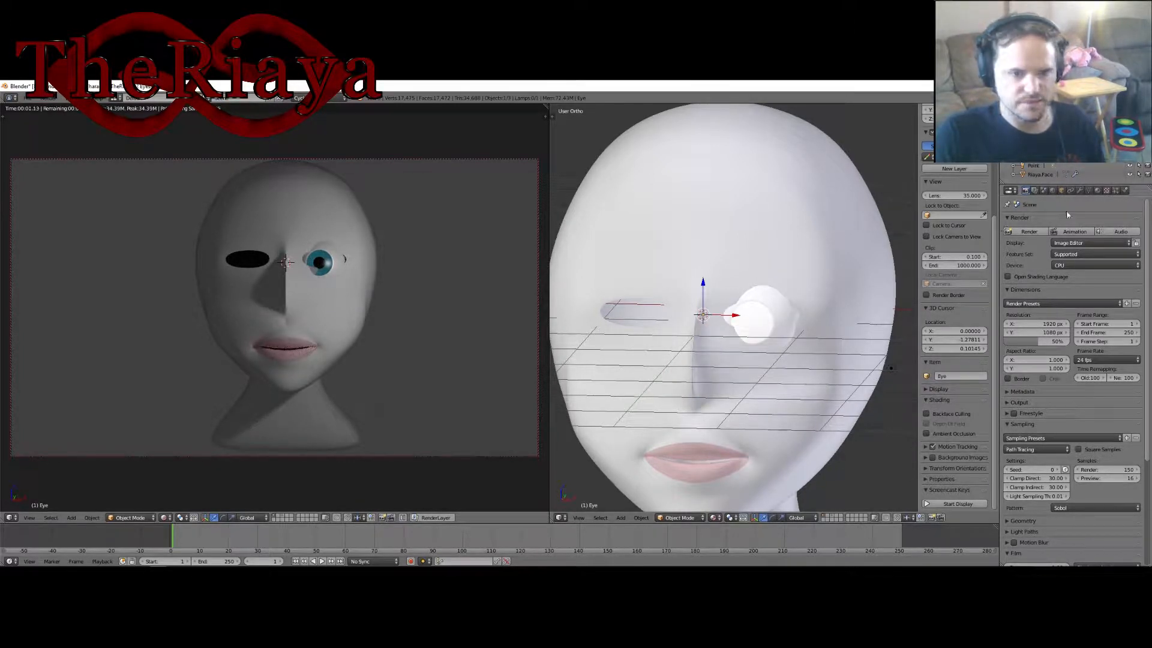
Turn on the Screencast Keys display and add a Mirror modifier to the eyeball.
click(1080, 190)
click(1053, 220)
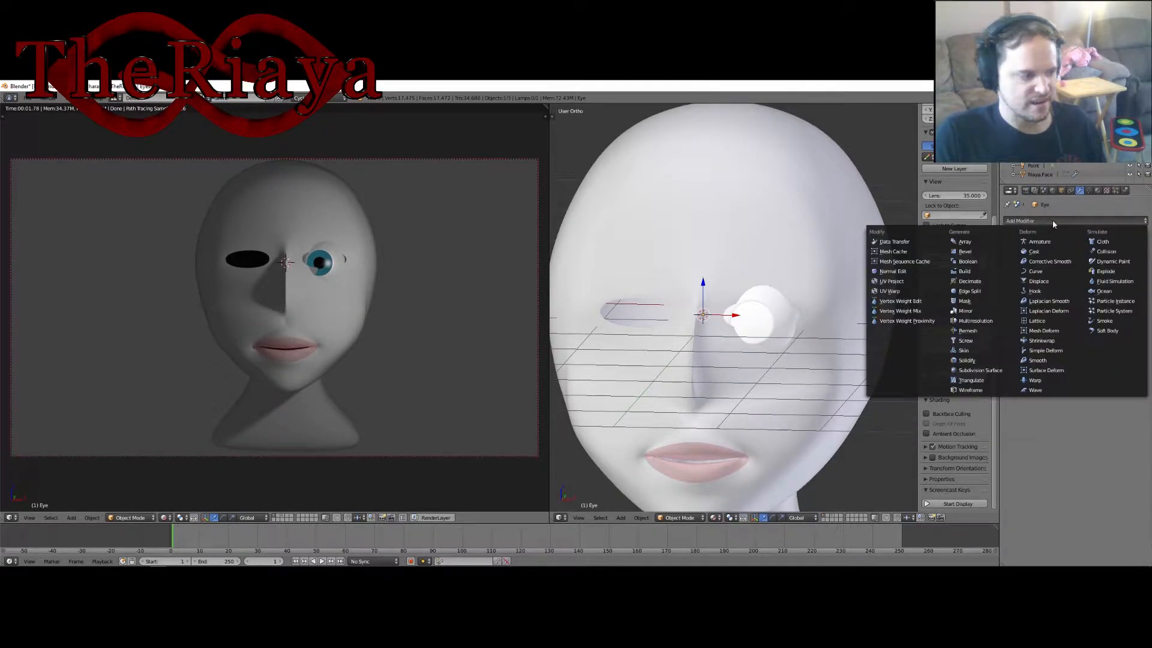
click(975, 503)
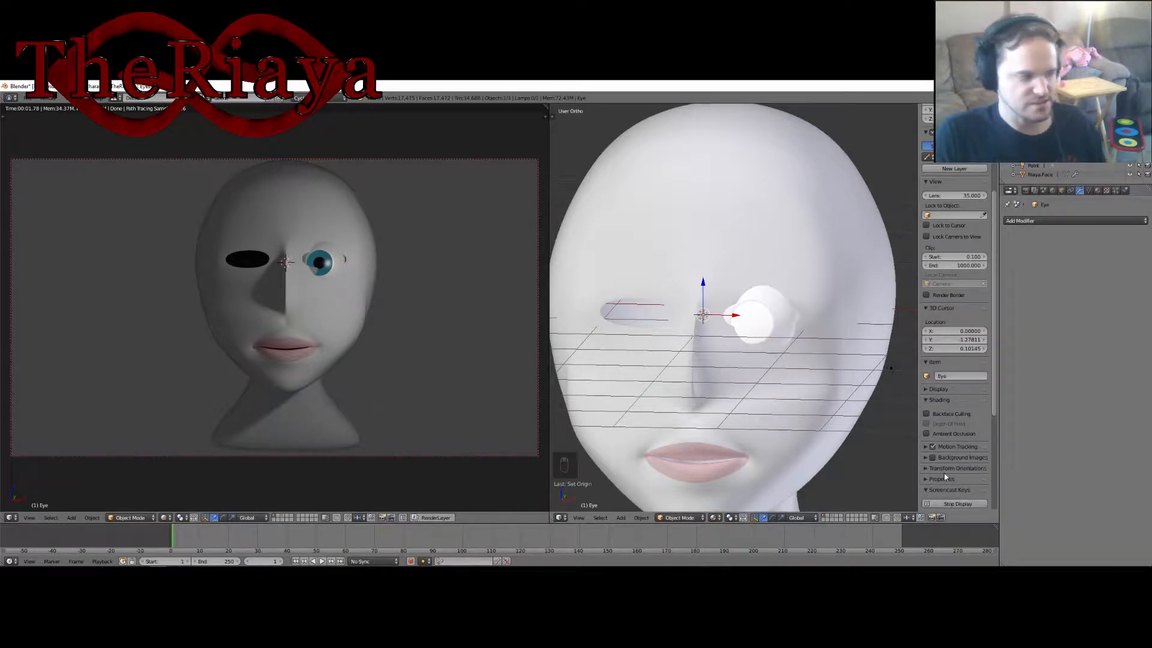
click(1071, 220)
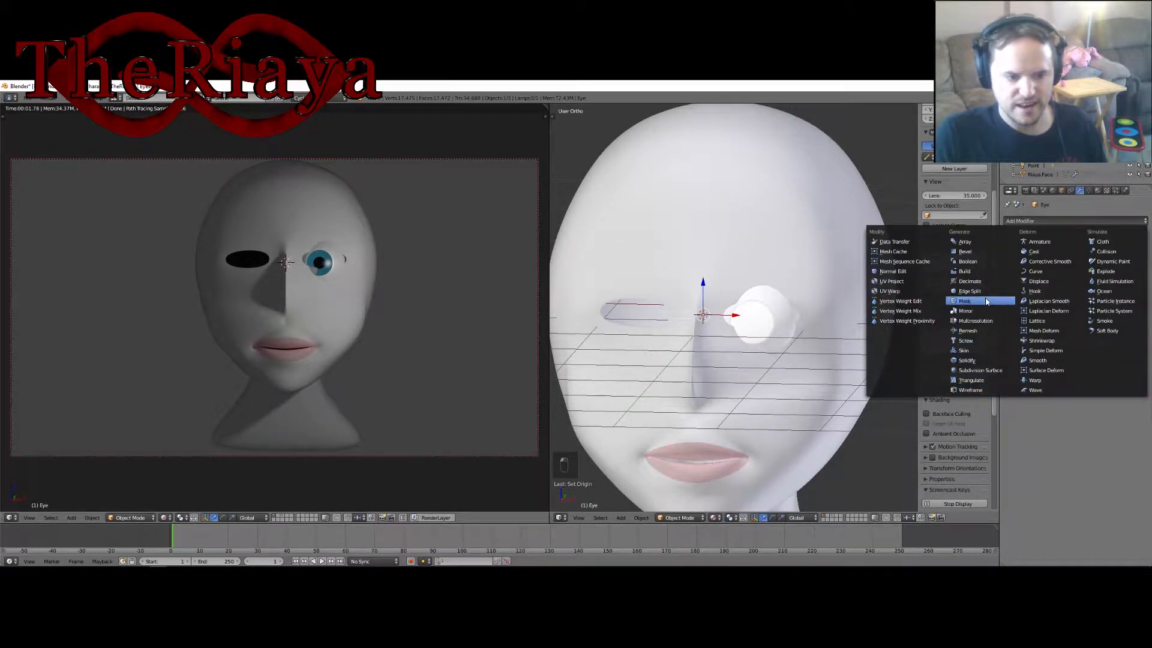
click(966, 310)
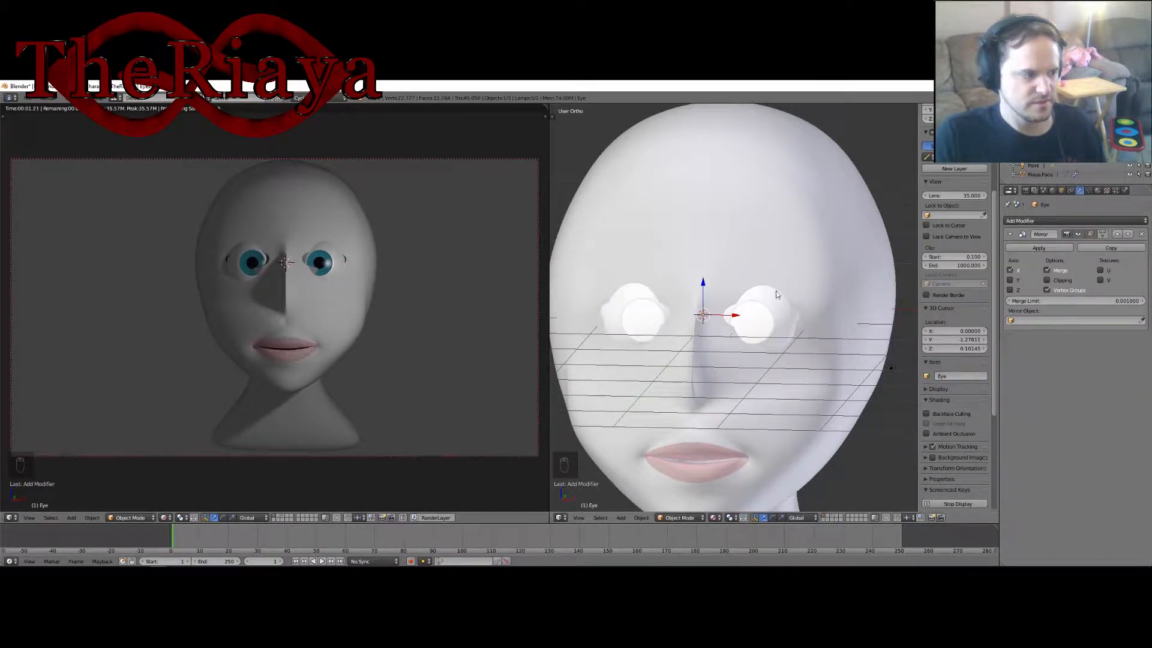
Save the file with the face selected, and check the left eye opening's rim against the eyeball in Edit Mode.
right_click(809, 270)
key(ctrl+s)
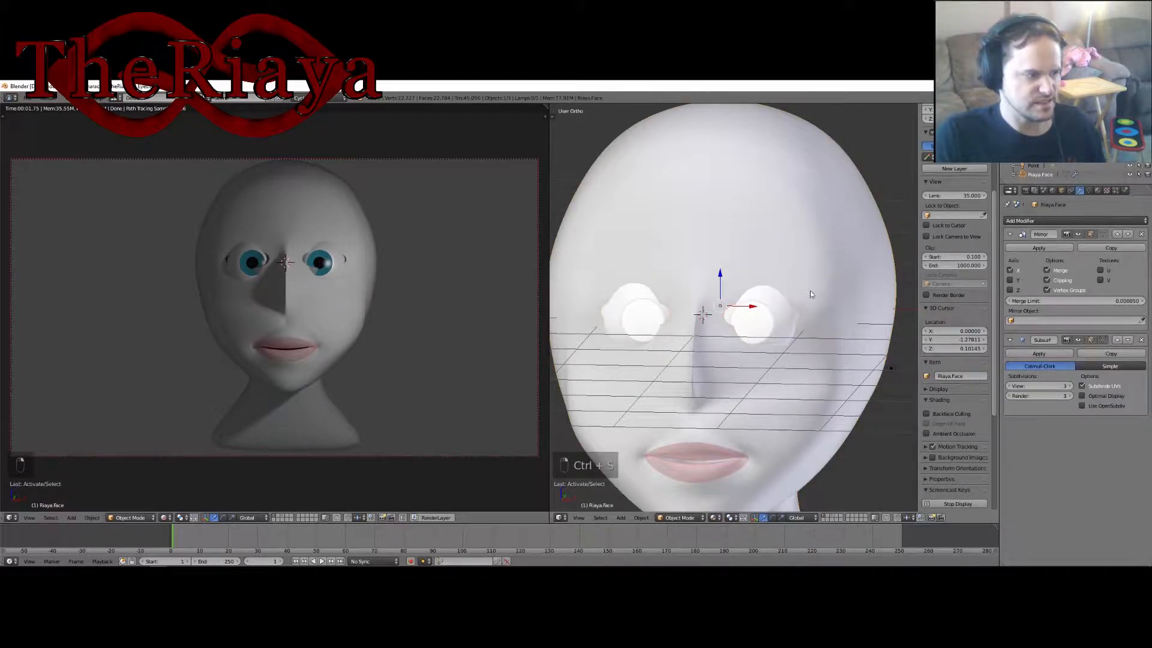
scroll(810, 291, up, 5)
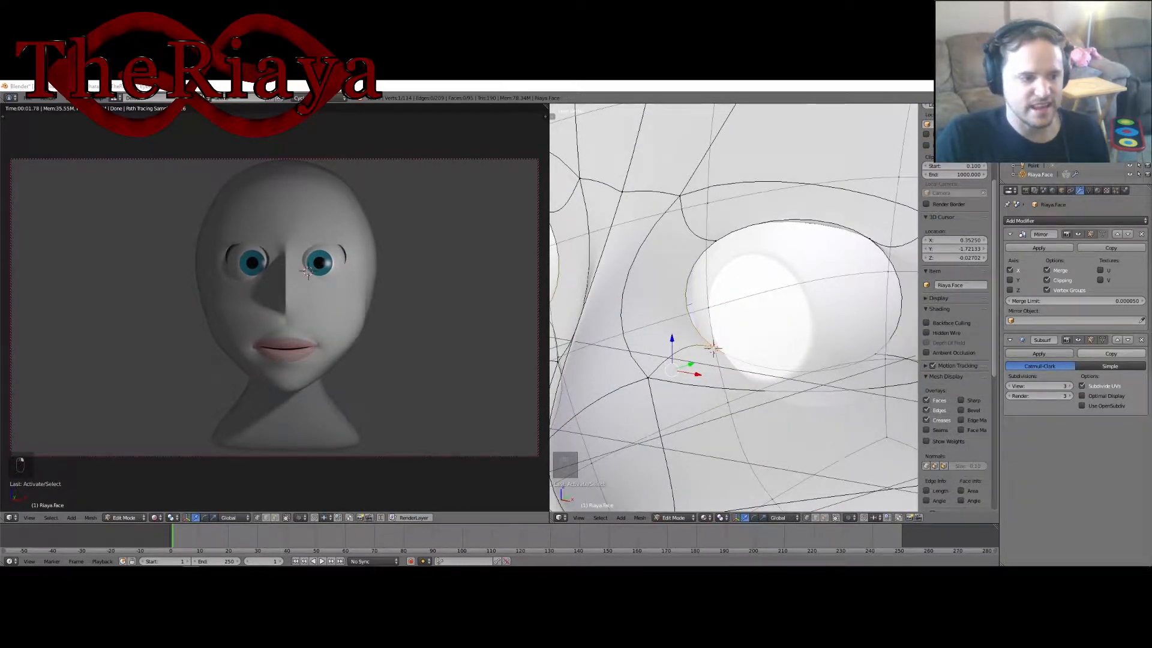
middle_drag(784, 282, 754, 281)
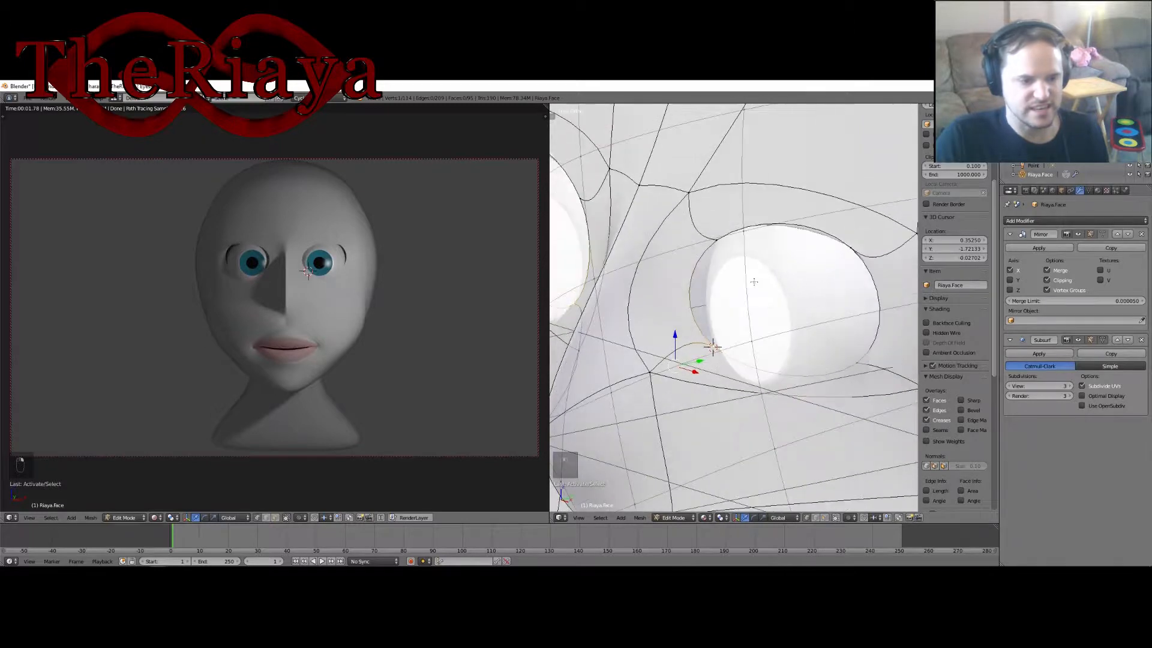
click(836, 520)
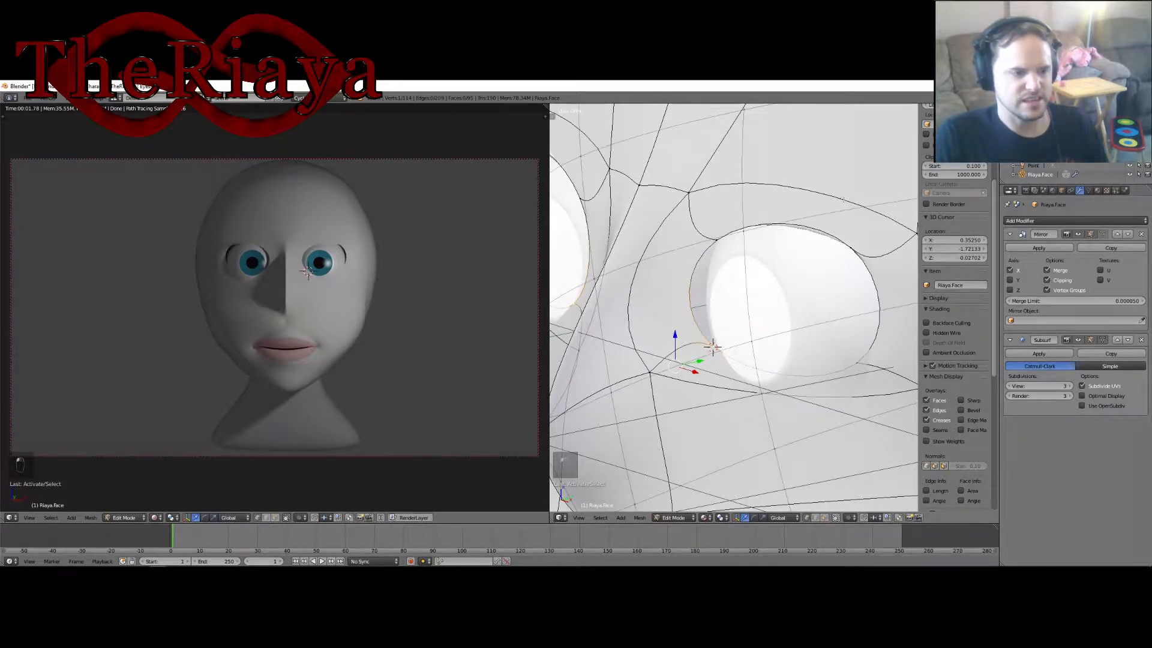
mouse_move(743, 278)
middle_down()
mouse_move(774, 329)
mouse_move(793, 276)
mouse_move(763, 286)
middle_up()
key(KP_5)
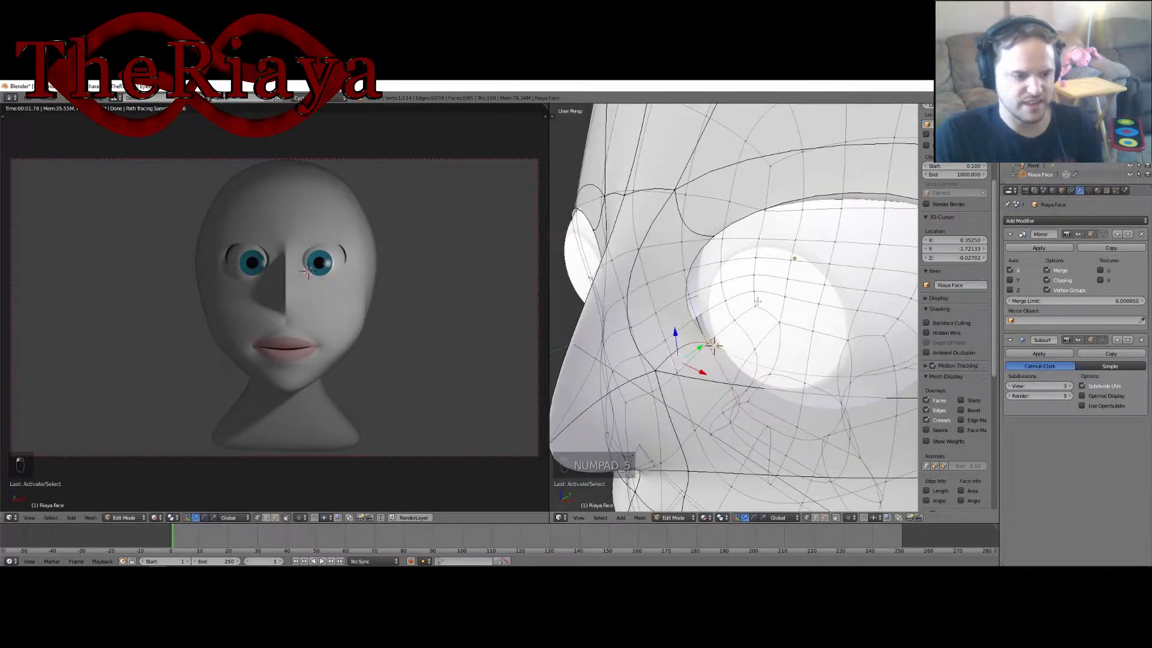
key(KP_5)
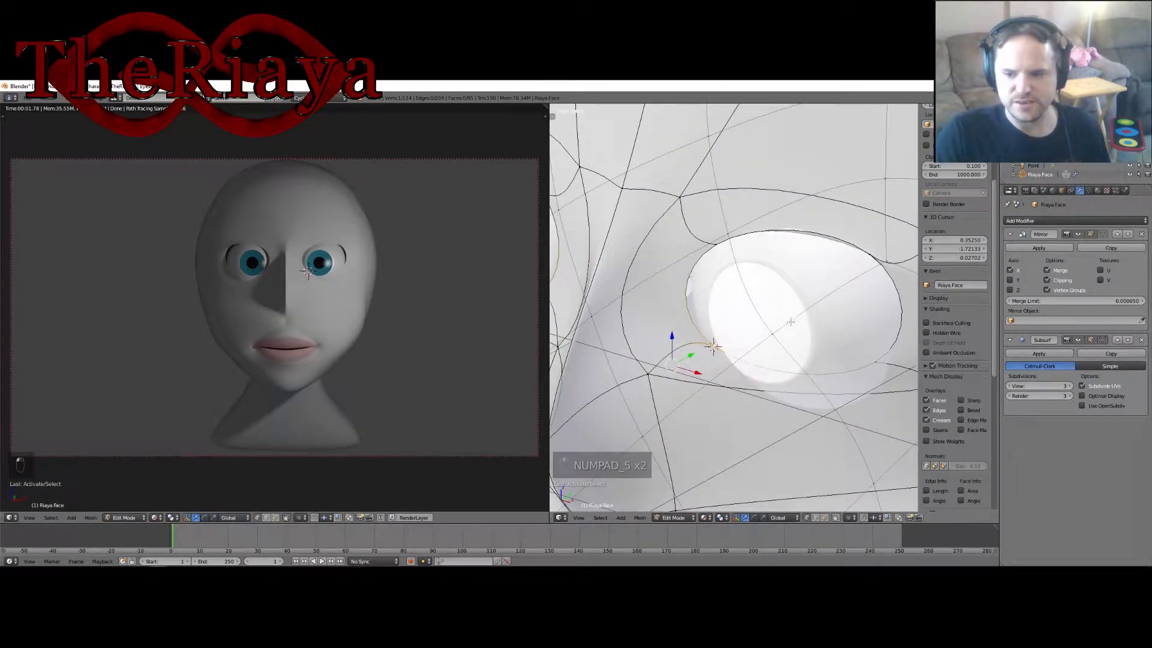
middle_drag(761, 344, 789, 316)
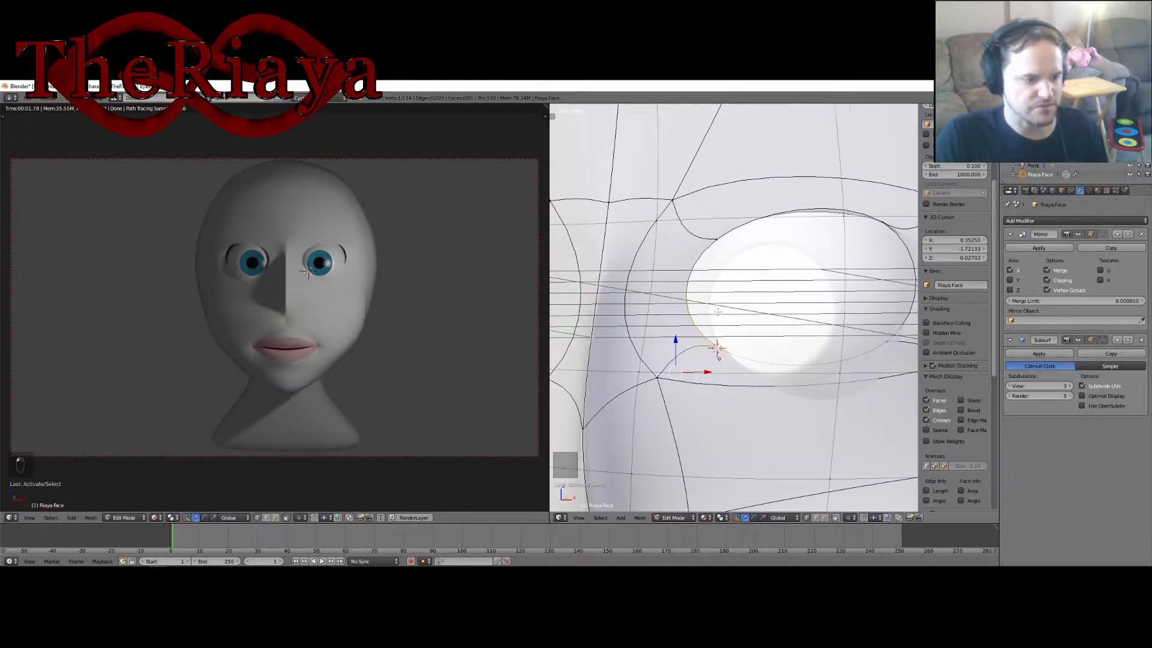
Move the face vertex below the inner corner of the character's left eye opening down along Z.
key(g)
key(z)
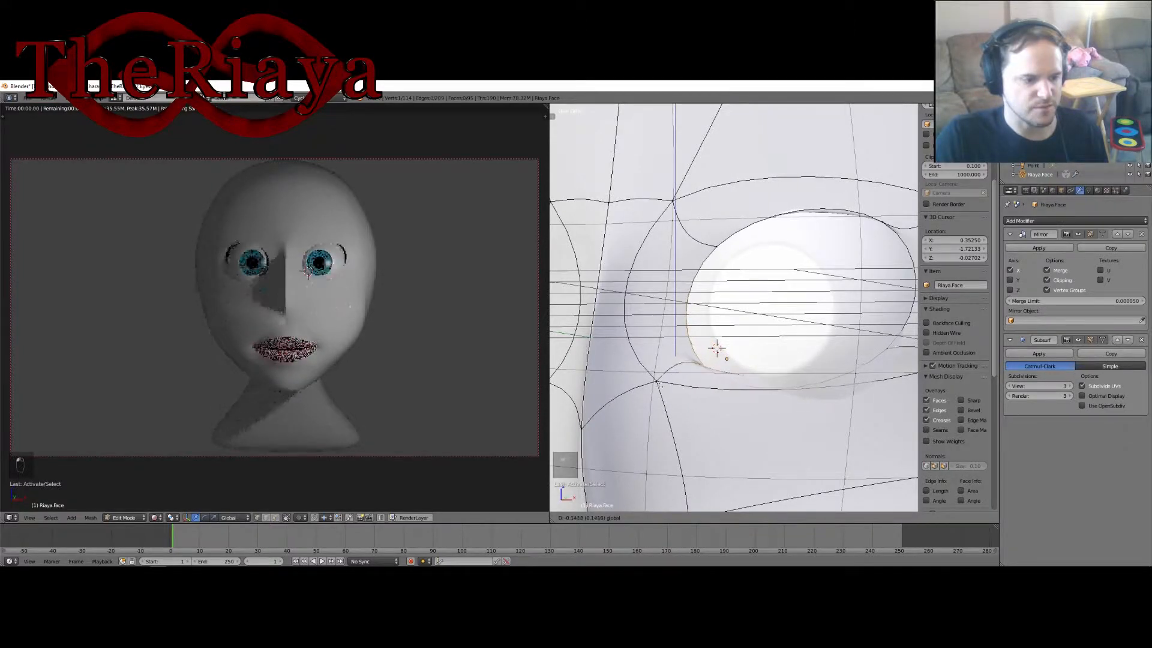
click(644, 384)
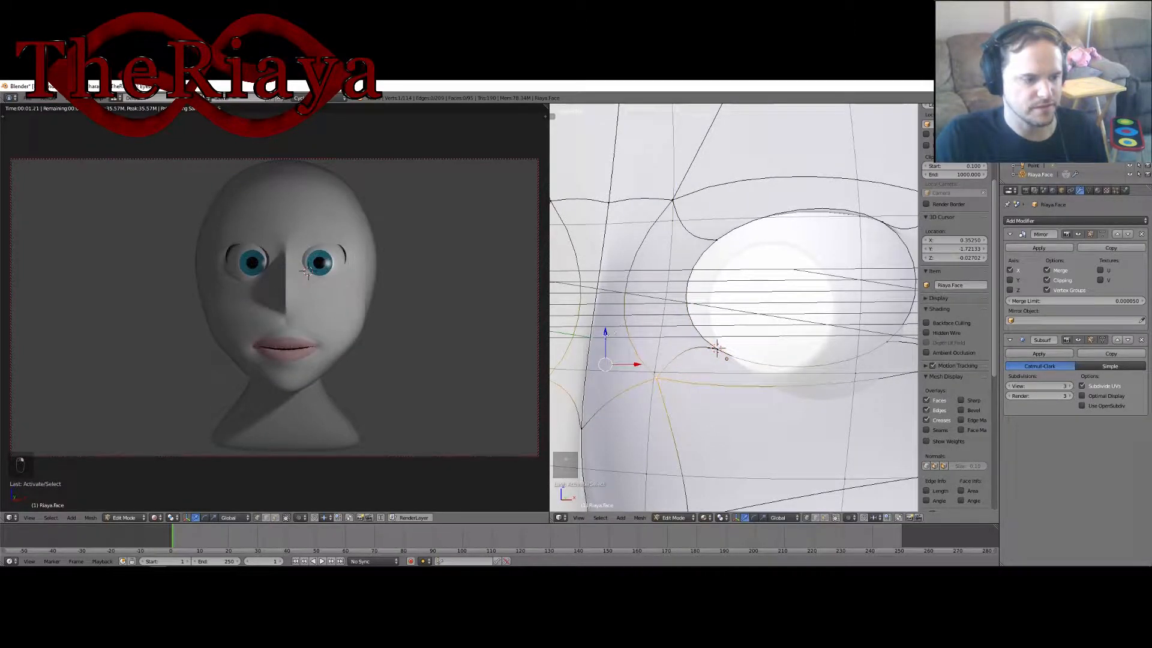
key(g)
key(z)
click(618, 365)
Advance one frame on the timeline and move the face vertex below the left eye opening's outer corner down along Z.
key(Right)
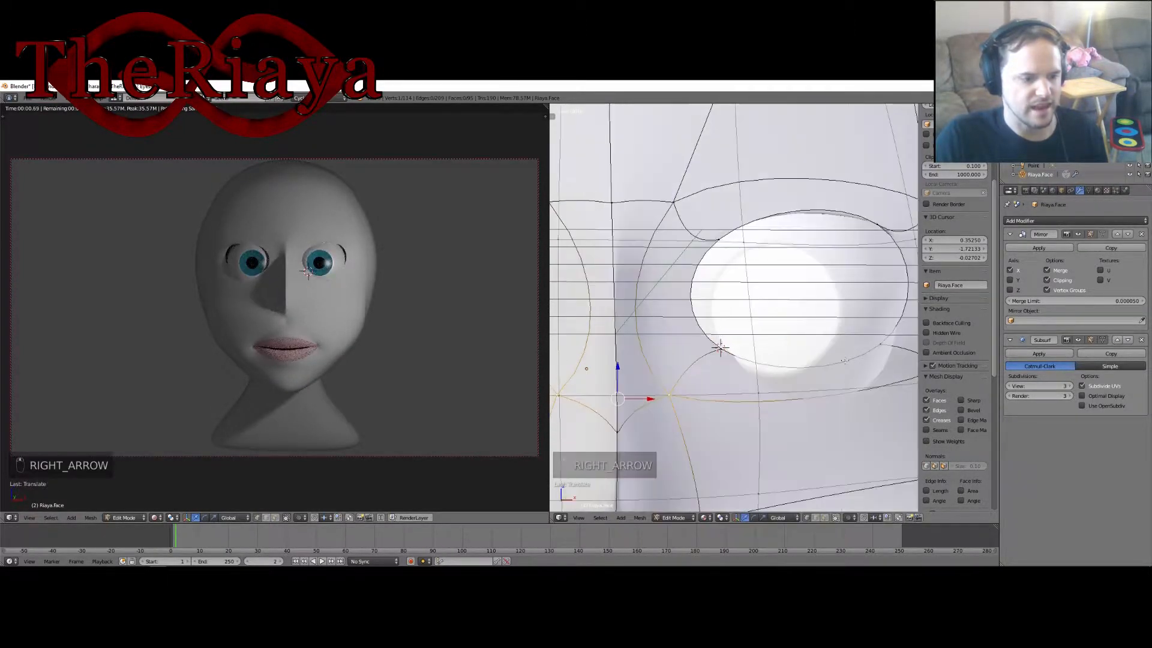
ctrl+scroll(843, 360, up, 4)
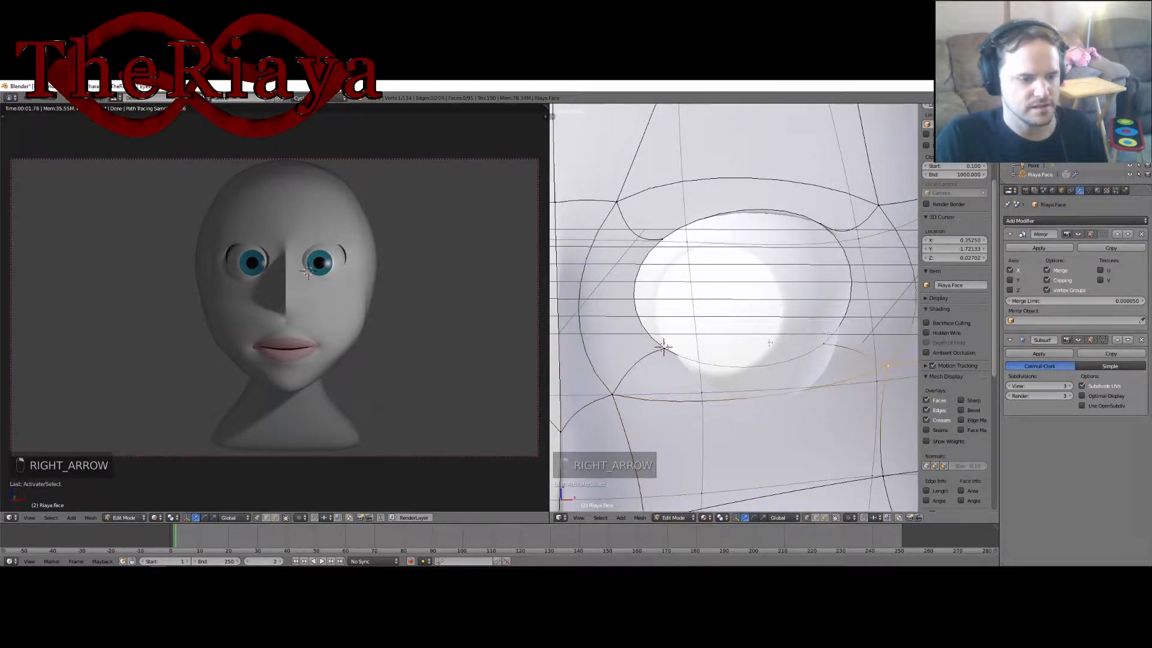
middle_drag(874, 367, 792, 334)
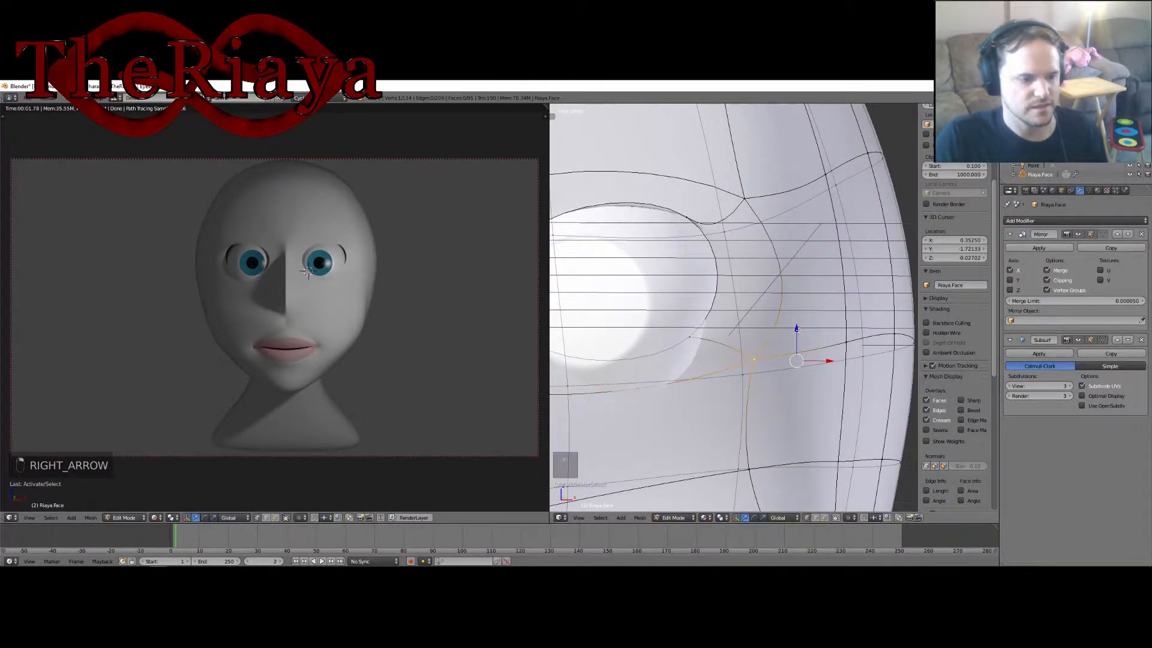
drag(797, 330, 797, 348)
middle_drag(797, 347, 837, 355)
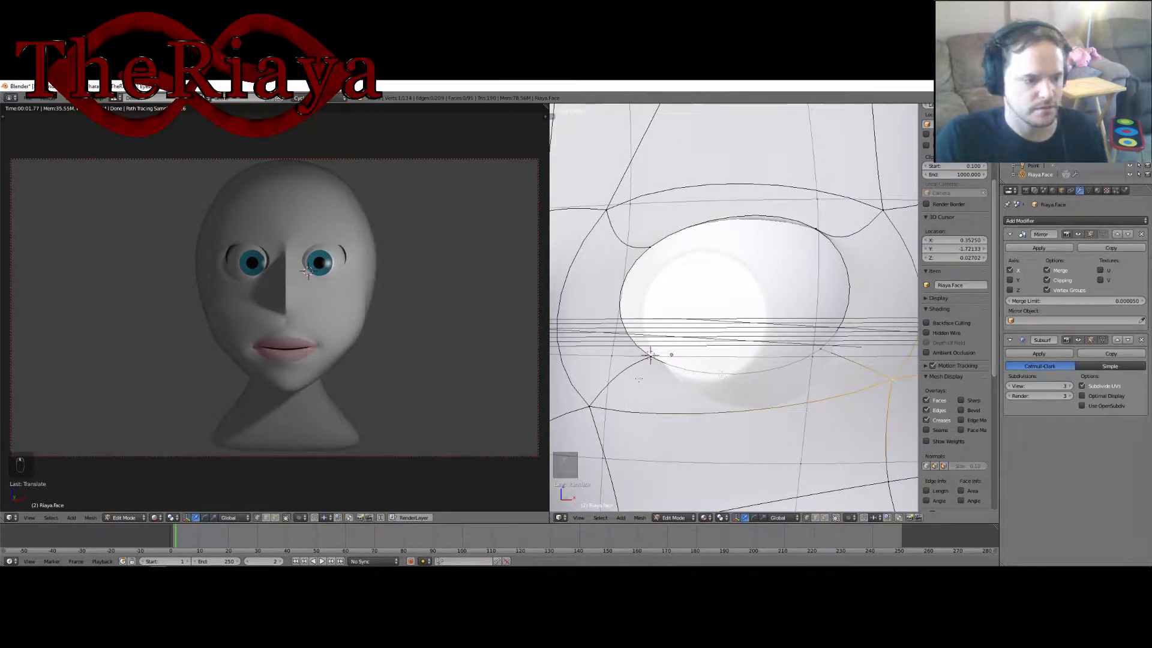
Reposition the rim vertex at the lower inner corner of the left eye opening against the eyeball.
middle_drag(673, 359, 727, 374)
drag(627, 337, 664, 370)
scroll(664, 370, up, 3)
shift+middle_drag(674, 373, 706, 357)
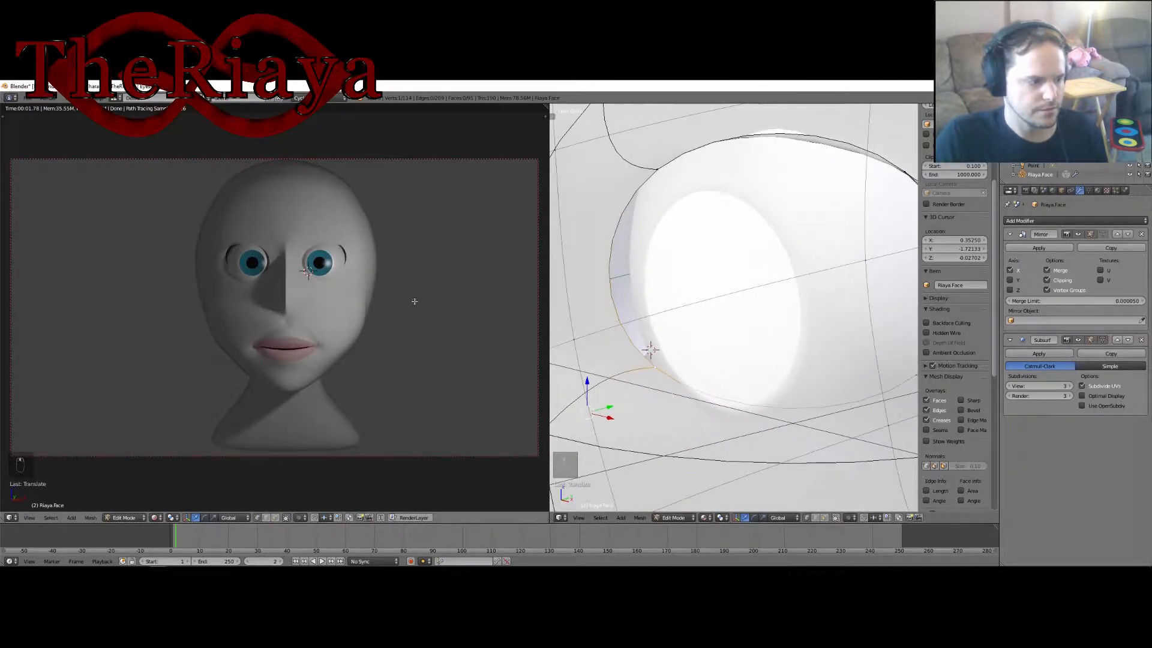
Bring the rendered view close to the left eye and move the opening's upper inner rim vertex back along Y.
middle_drag(389, 304, 435, 361)
scroll(388, 329, up, 4)
scroll(398, 341, up, 2)
scroll(399, 341, up, 2)
middle_drag(674, 288, 729, 323)
middle_drag(710, 243, 682, 217)
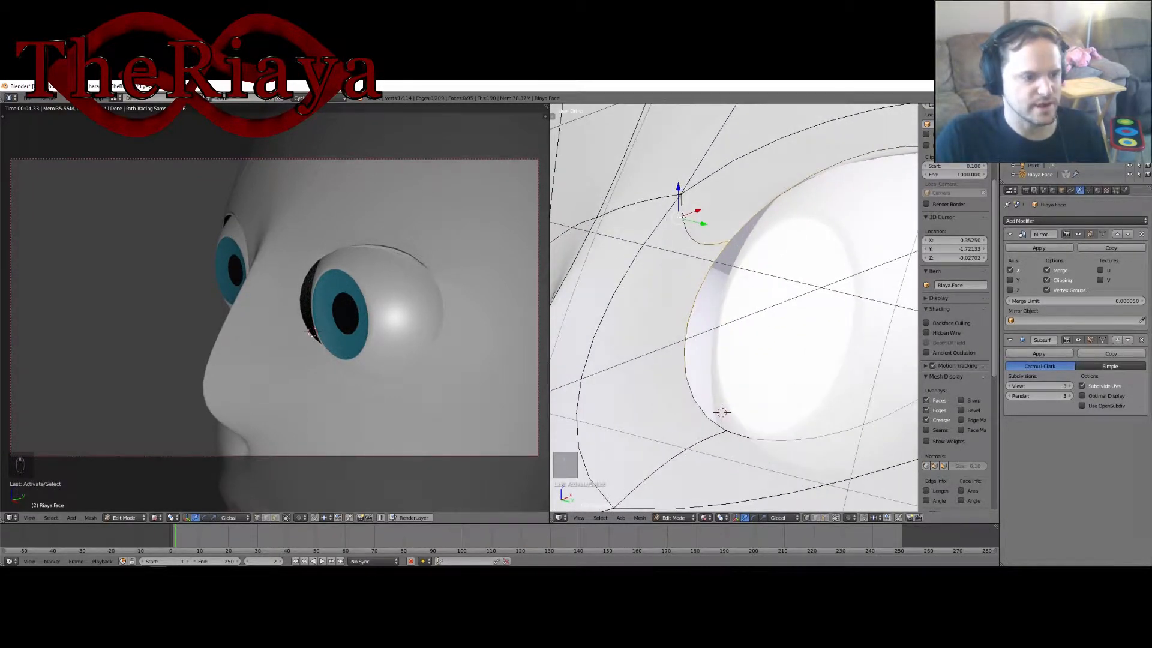
drag(703, 224, 726, 232)
middle_drag(726, 232, 739, 207)
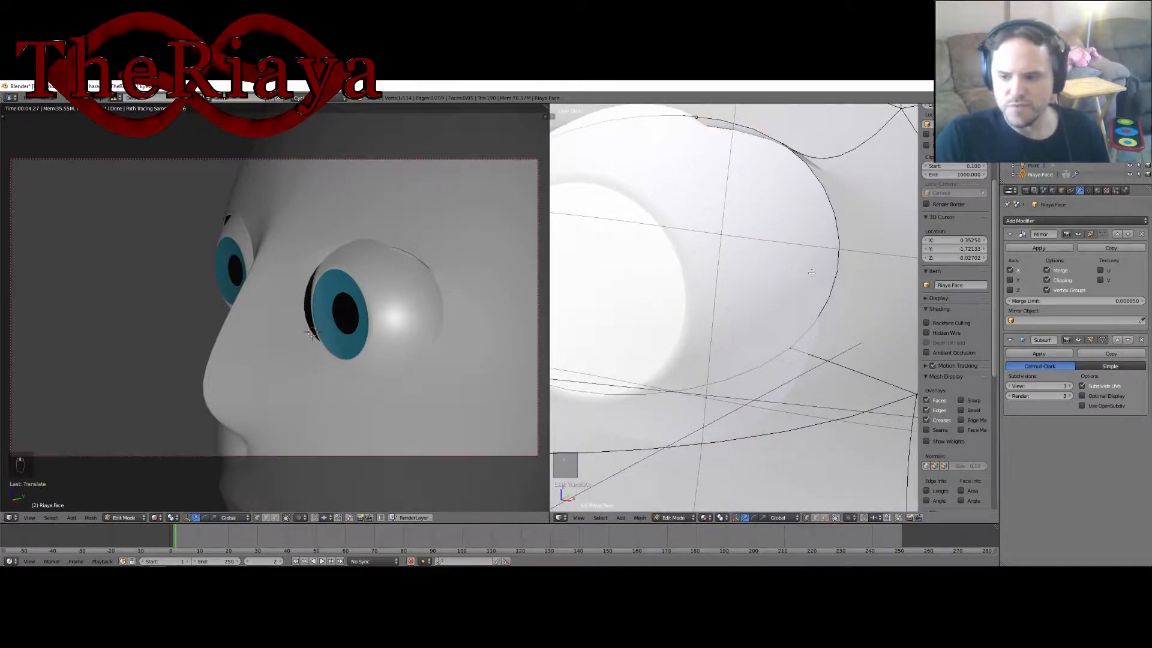
Move the lower outer rim vertex of the left eye opening forward along Y.
middle_drag(811, 273, 864, 351)
right_click(841, 372)
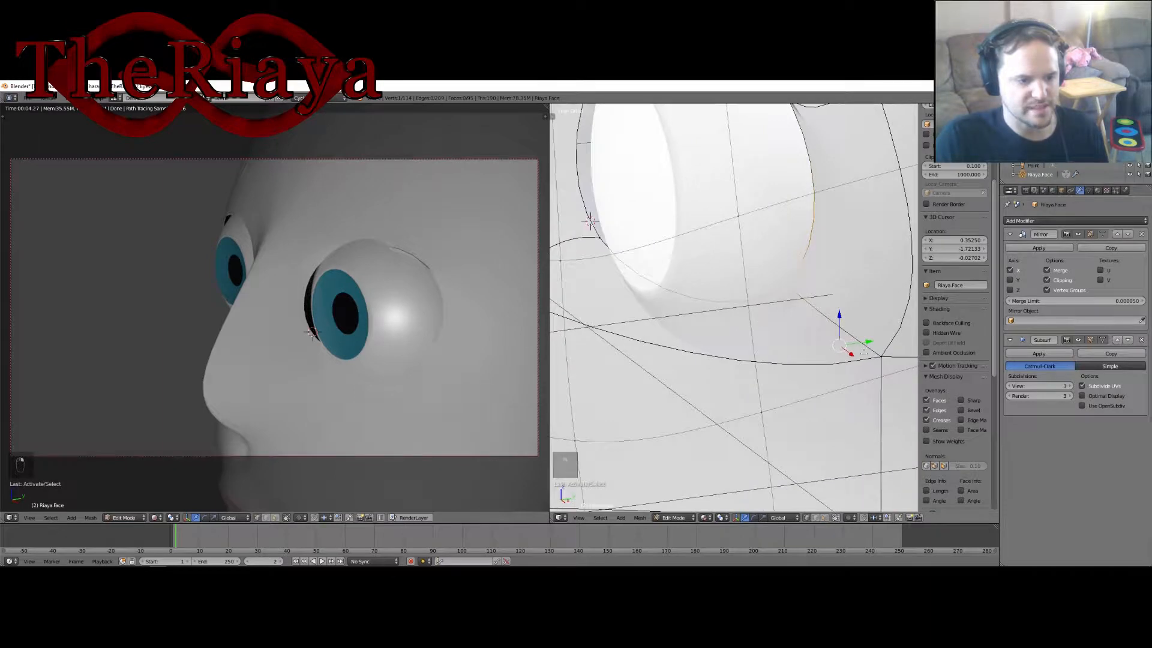
key(g)
key(y)
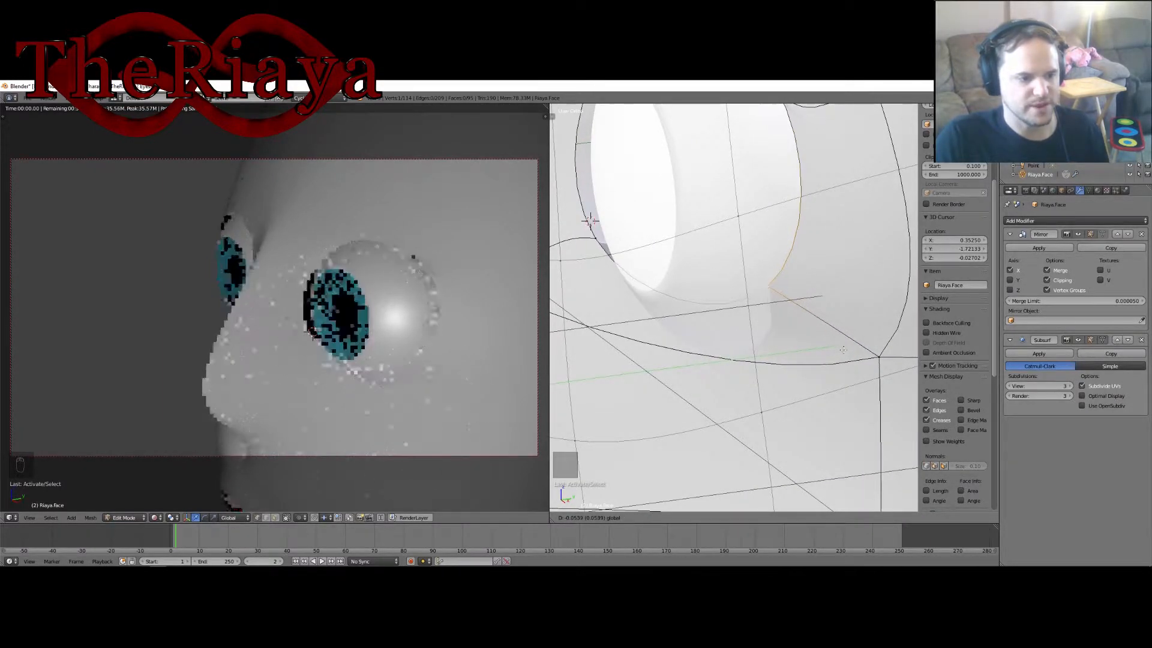
middle_drag(843, 350, 693, 349)
Move the lower inner rim vertex of the left eye opening along X to close the gap beside the eyeball.
key(g)
key(x)
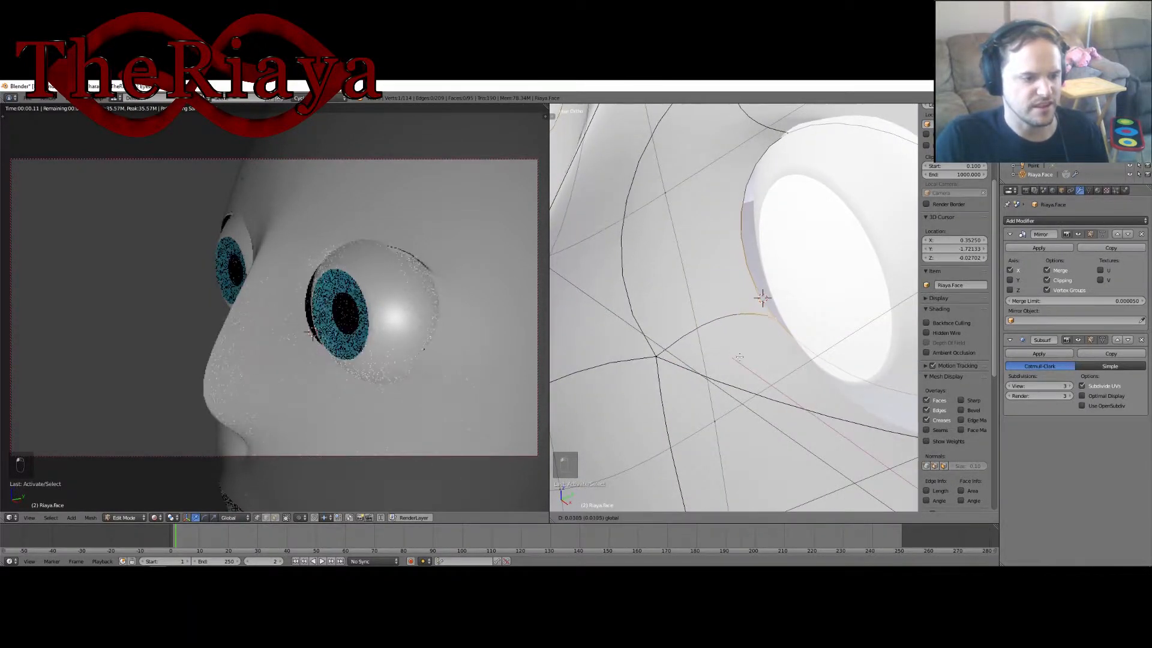
click(761, 351)
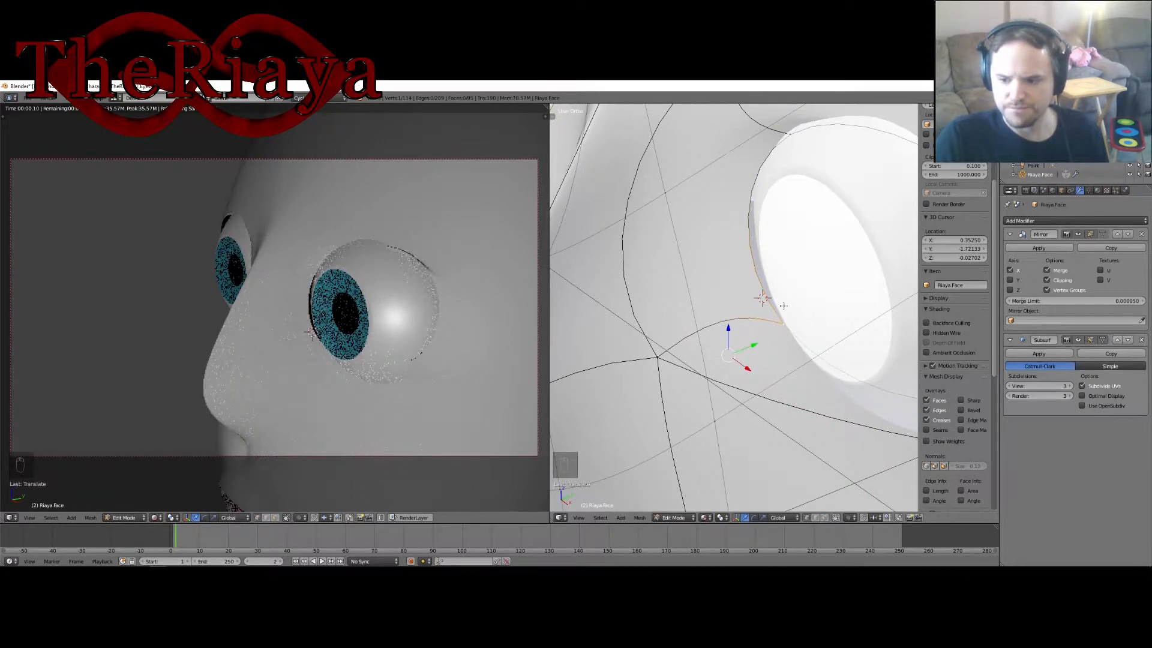
middle_drag(761, 351, 794, 317)
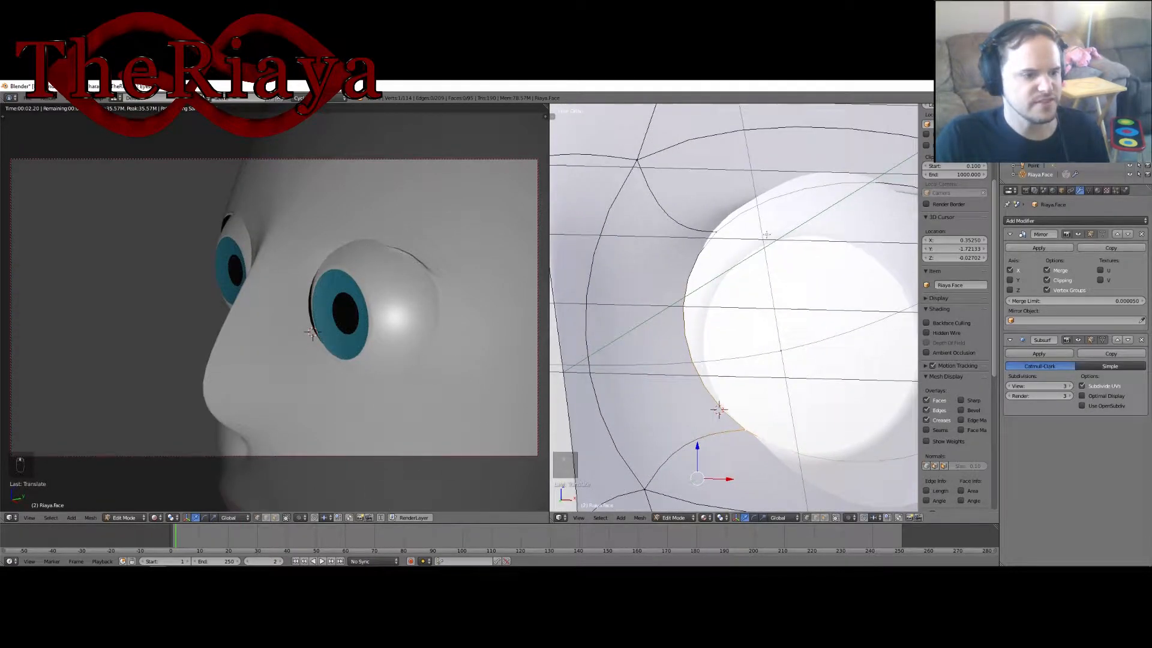
Move the face vertex above the outer corner of the left eye opening up along Z.
middle_drag(767, 234, 811, 240)
right_click(836, 181)
scroll(802, 251, down, 7)
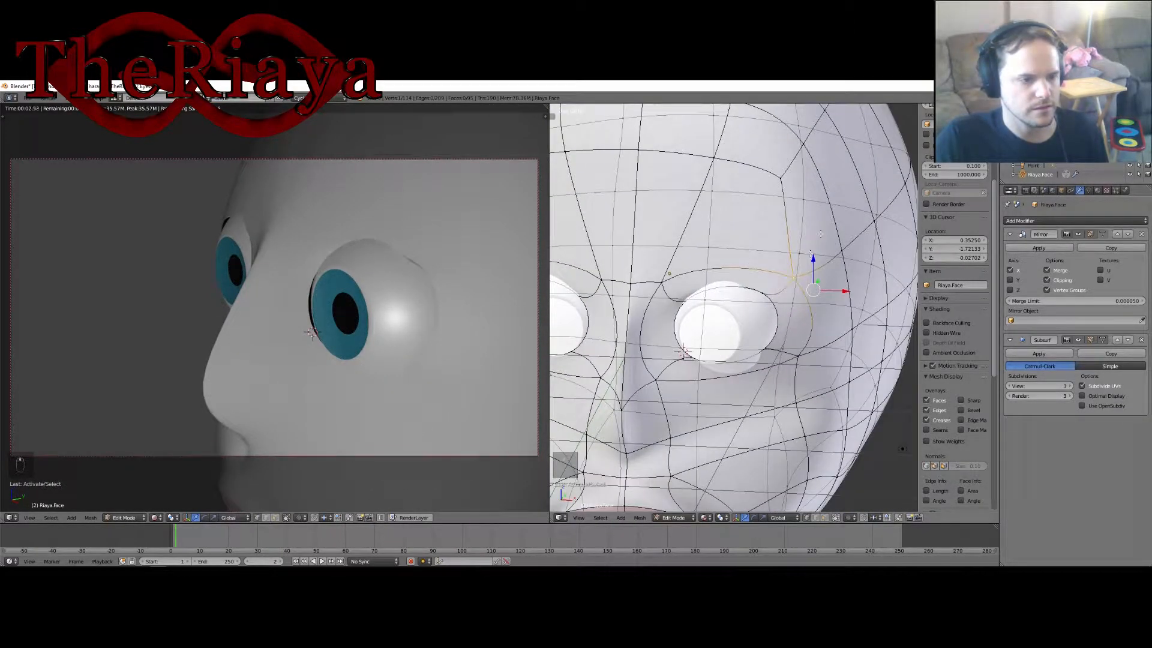
drag(815, 257, 816, 228)
scroll(751, 319, up, 2)
middle_drag(751, 320, 752, 295)
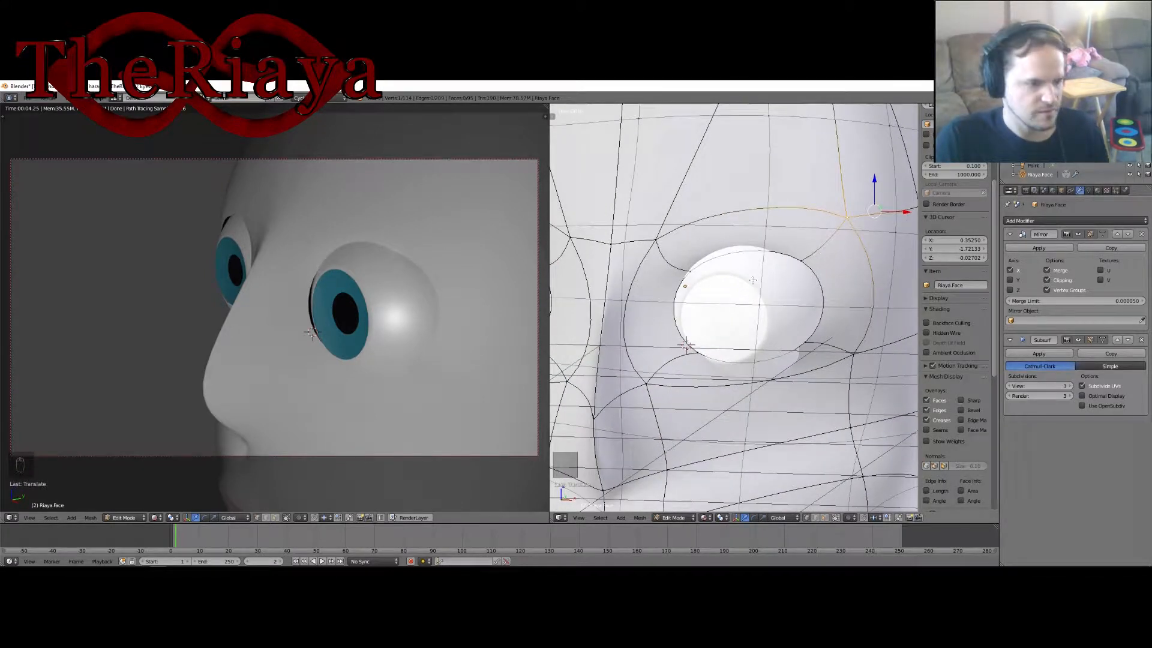
Add a single edge loop around the left eye opening between its rim and the surrounding face loop.
key(ctrl+r)
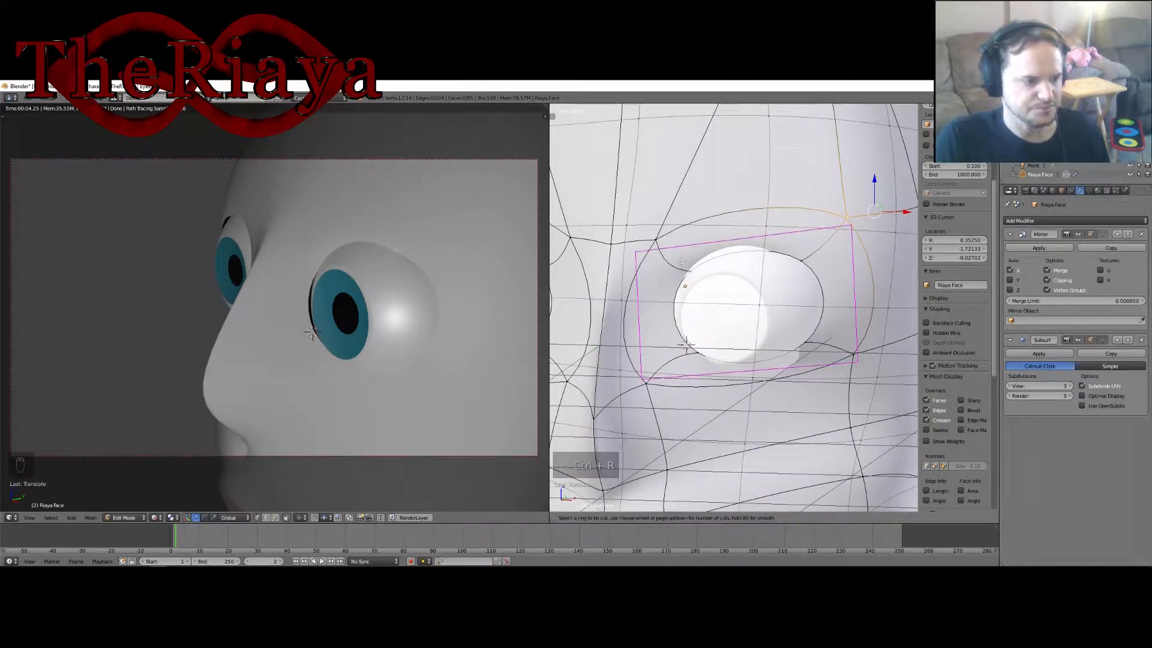
scroll(686, 345, up, 1)
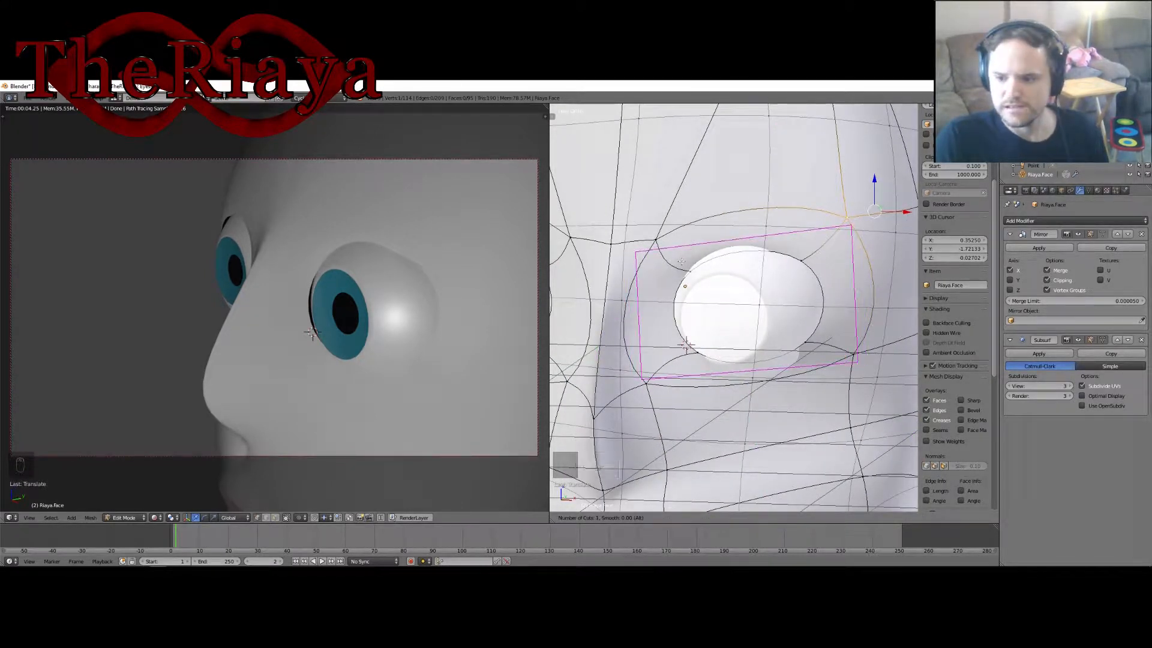
click(686, 346)
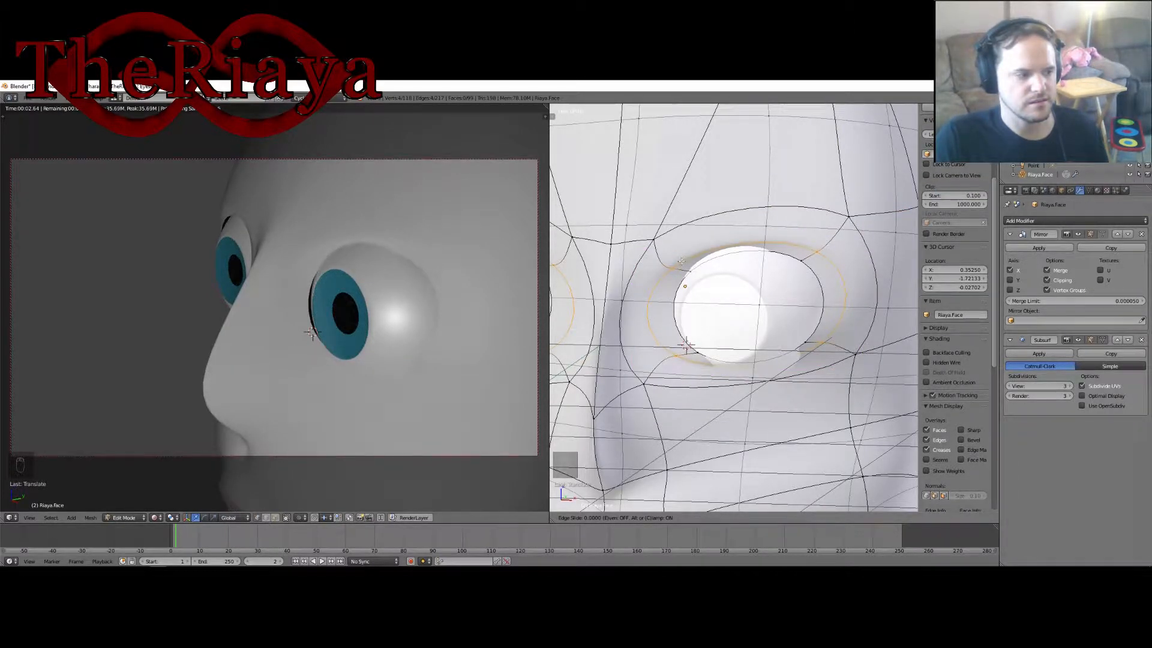
click(682, 262)
middle_drag(684, 264, 701, 288)
scroll(701, 288, up, 4)
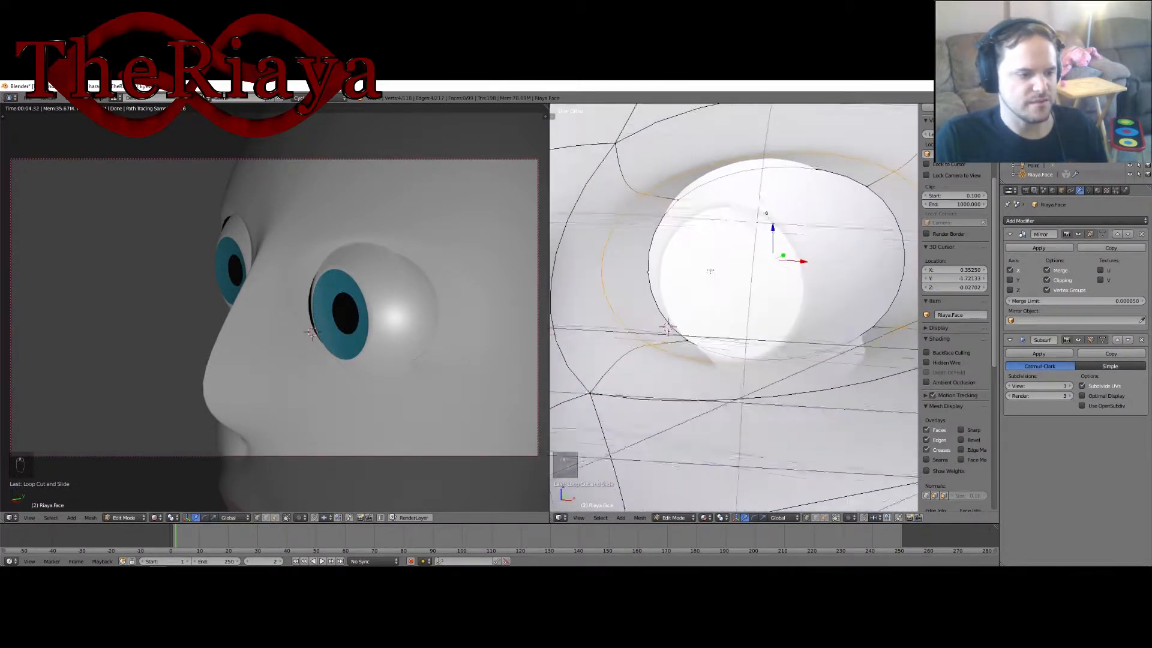
Move the lower inner rim vertex of the left eye opening slightly back along Y.
right_click(689, 329)
middle_drag(689, 329, 739, 330)
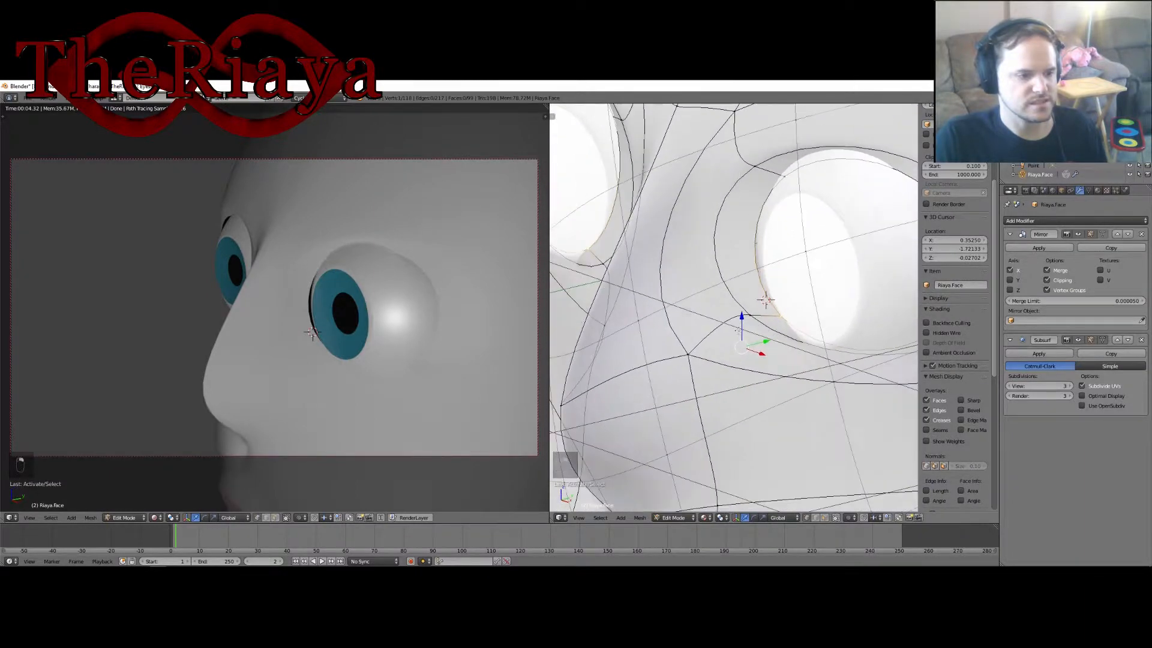
drag(769, 341, 778, 339)
Try to move the new loop's lower inner vertex along Y, and undo the move.
right_click(751, 316)
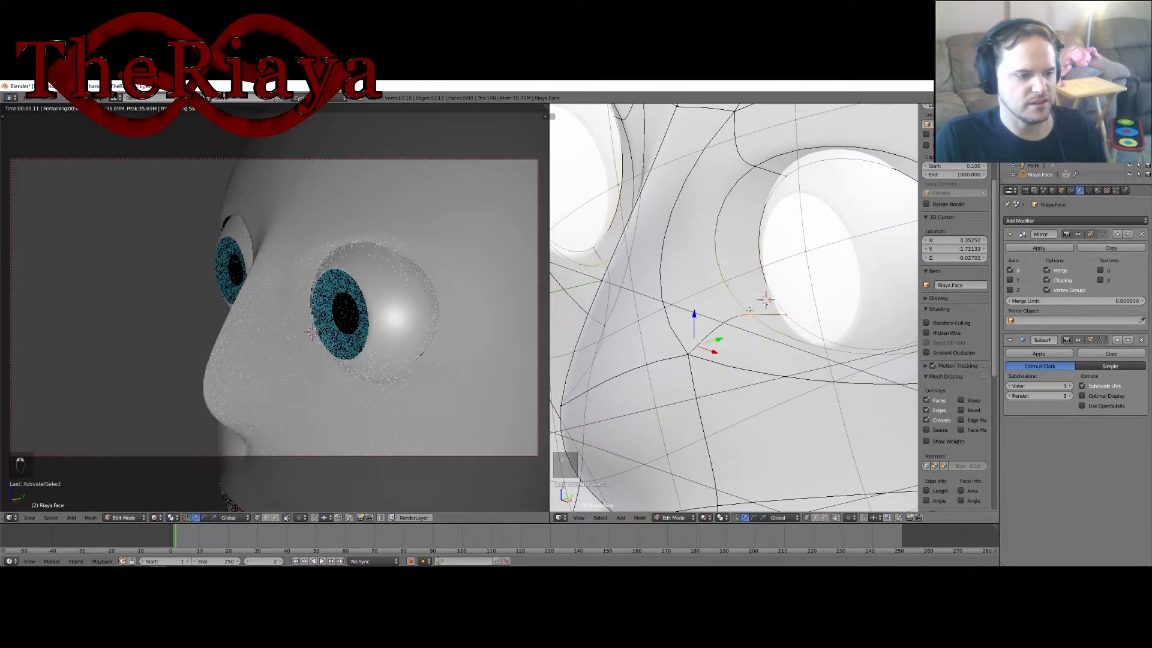
middle_drag(751, 316, 776, 325)
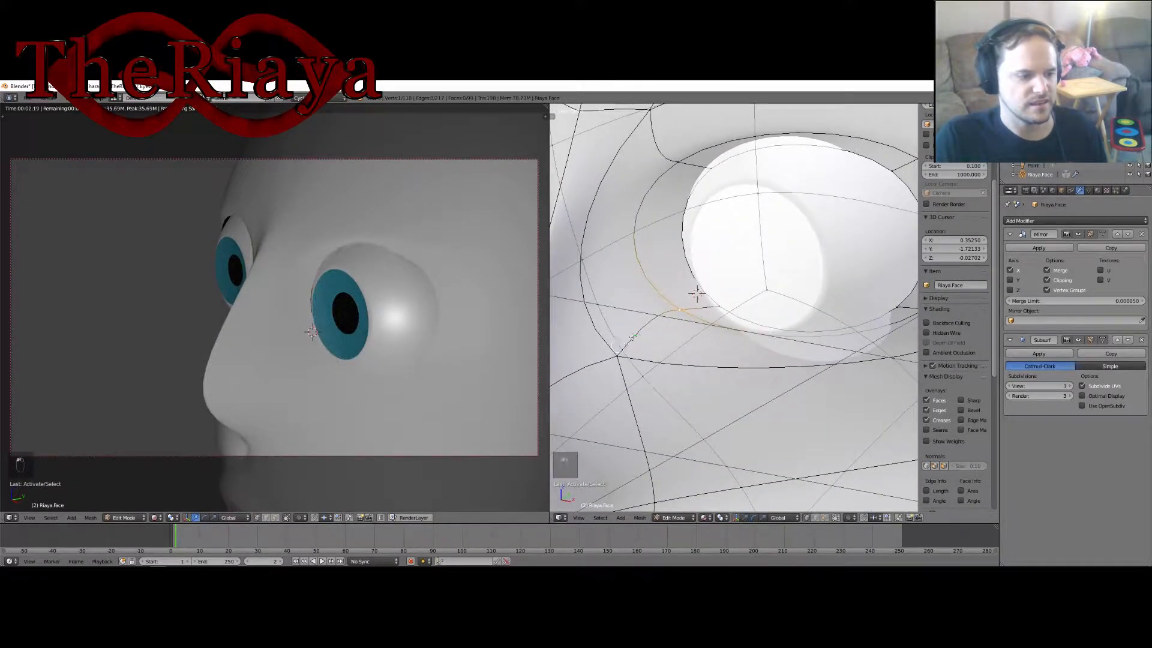
drag(633, 337, 635, 330)
key(ctrl+z)
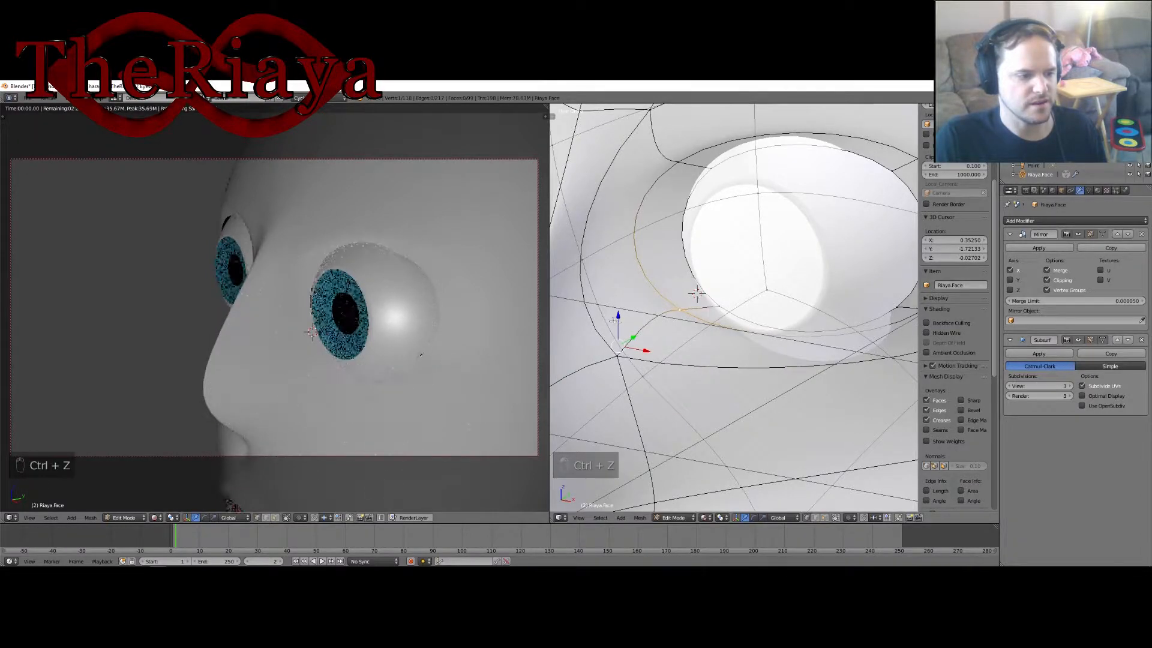
Move the new loop's lower outer vertex and the adjacent outer face vertex together slightly forward along Y.
middle_drag(763, 320, 737, 353)
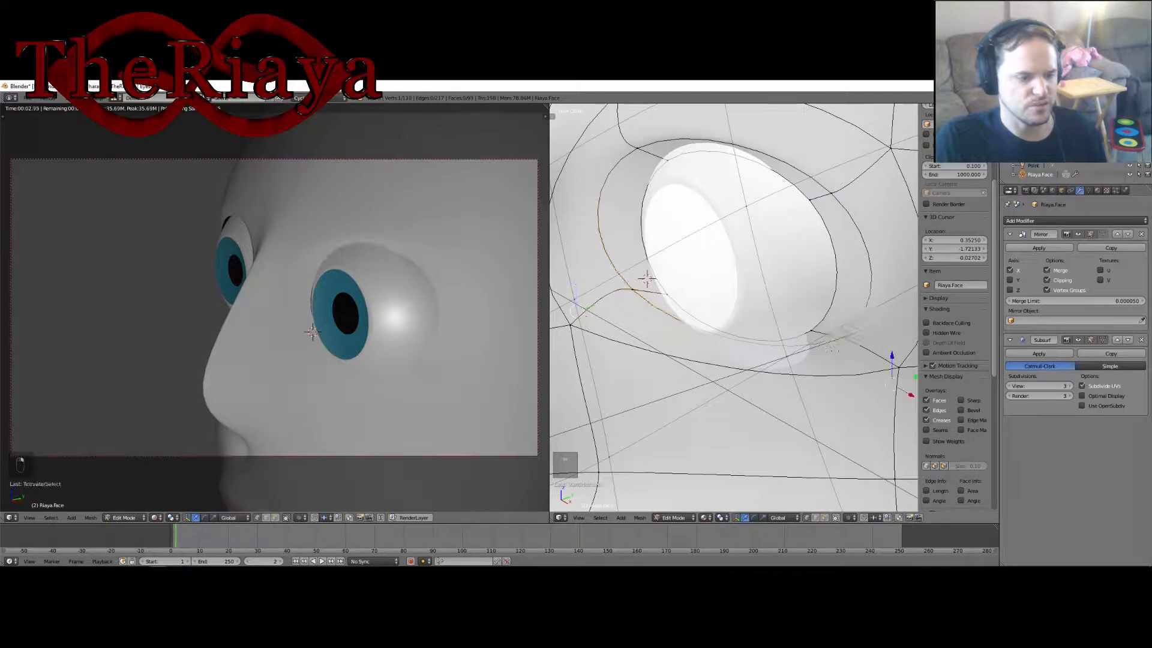
middle_drag(832, 347, 848, 367)
shift+right_click(868, 358)
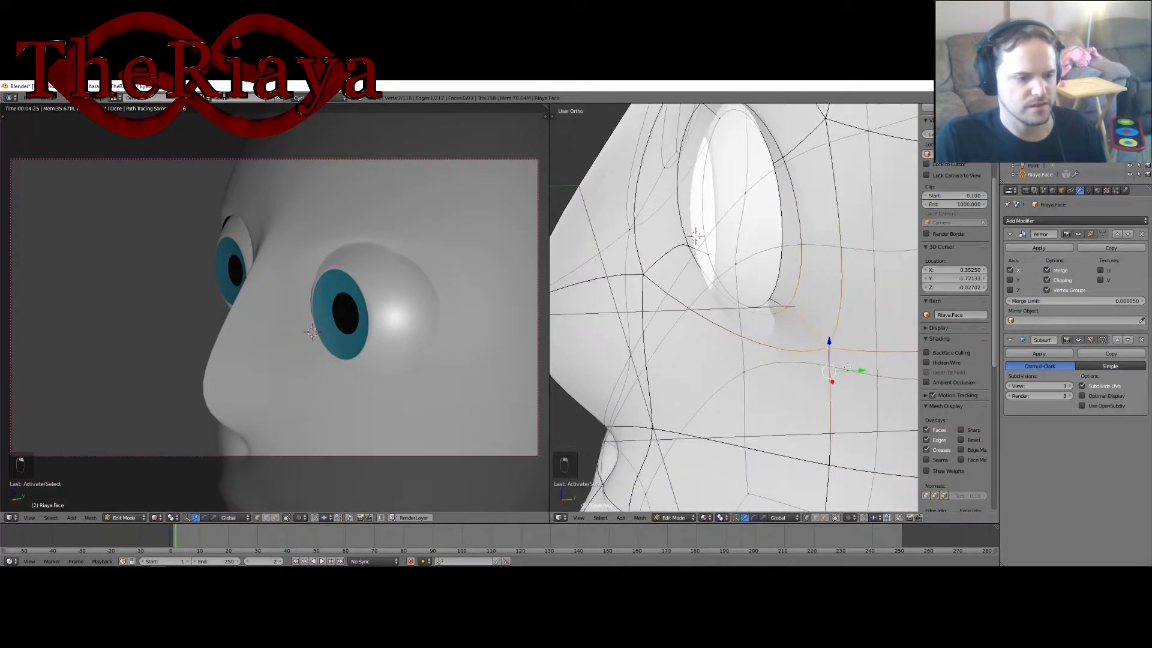
drag(860, 370, 852, 372)
Move the new loop's lower inner and lower outer vertices together forward along Y.
right_click(644, 286)
middle_drag(644, 285, 701, 265)
shift+right_click(674, 264)
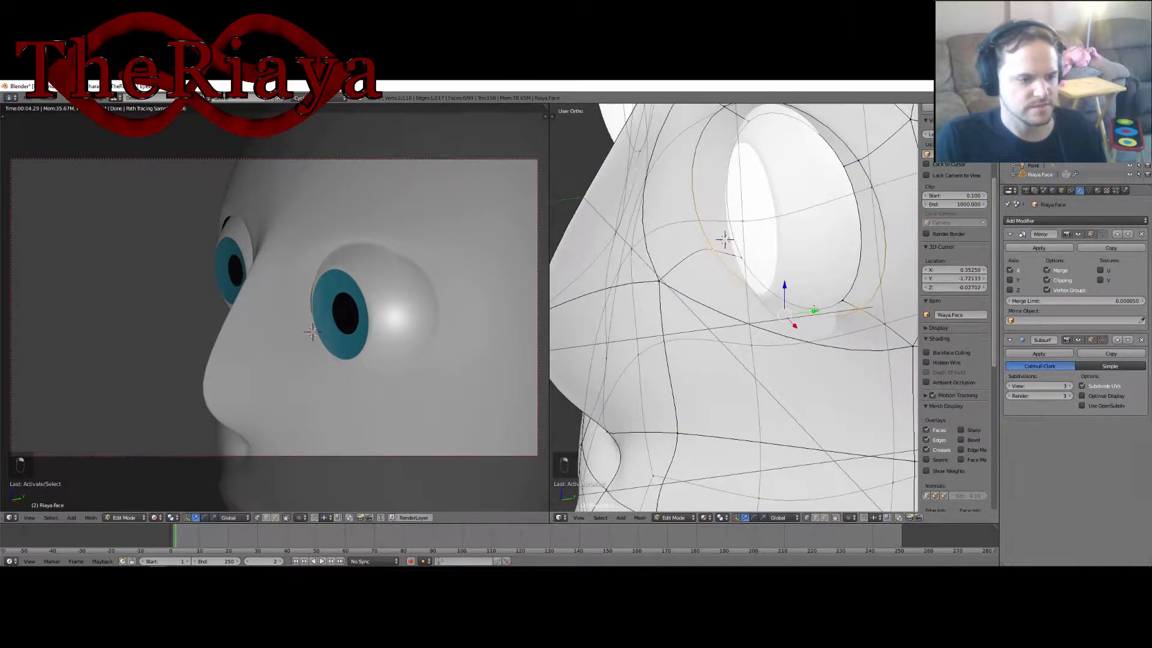
key(g)
key(y)
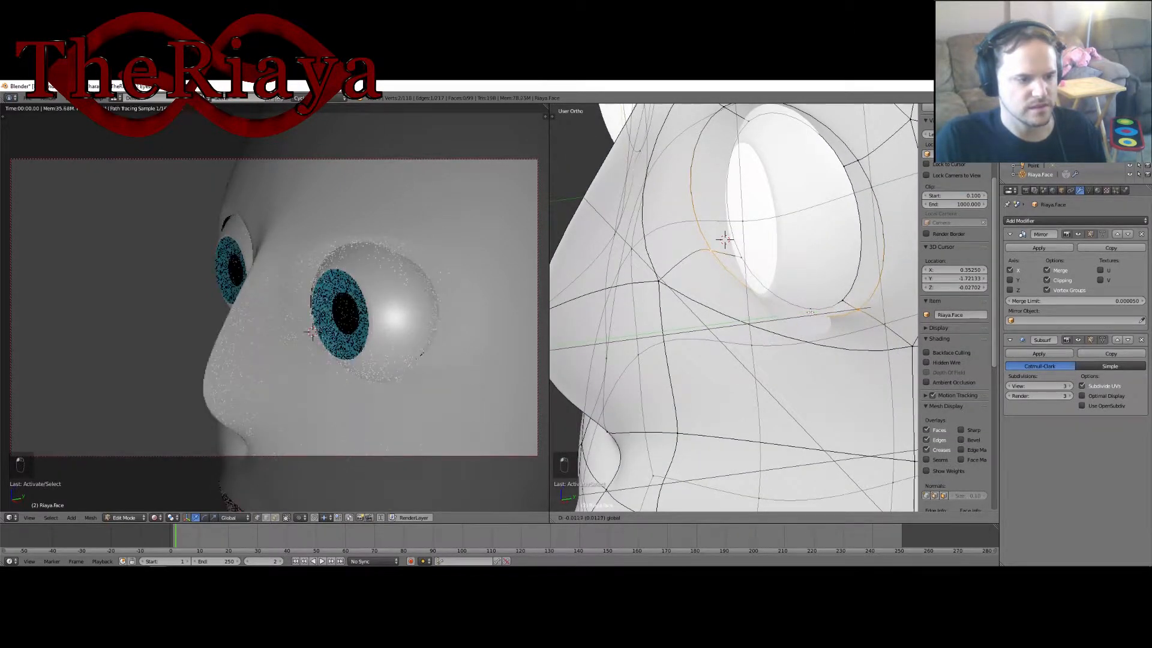
click(805, 314)
Move the face vertex below the left eye opening's outer corner forward along Y.
right_click(869, 344)
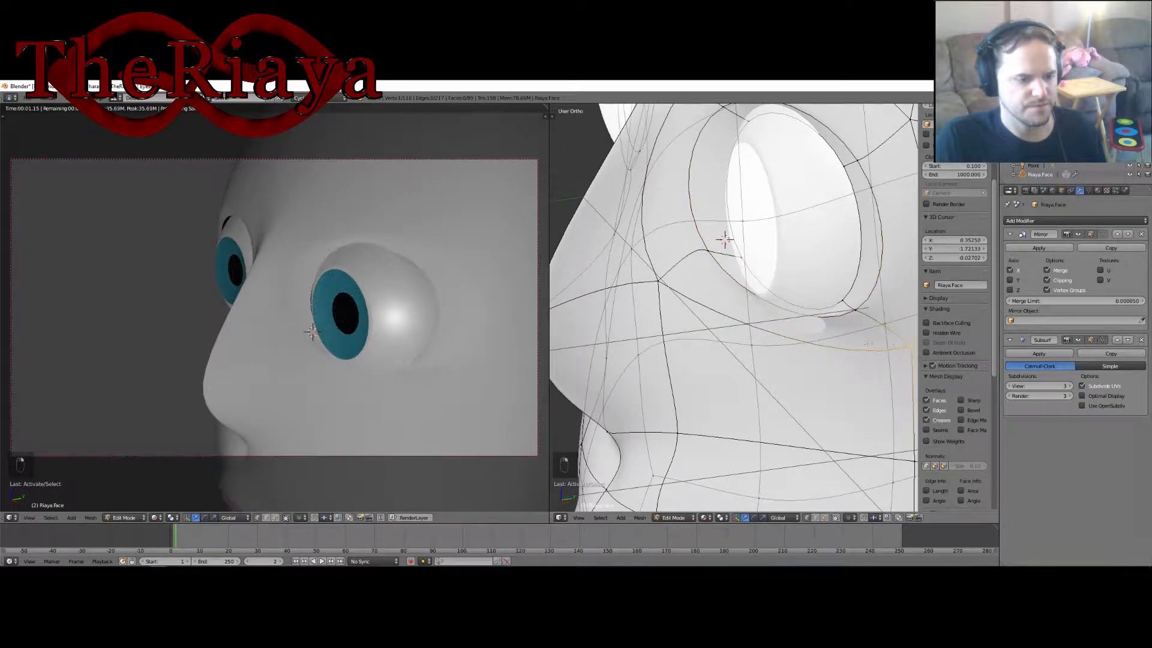
shift+middle_drag(851, 370, 768, 372)
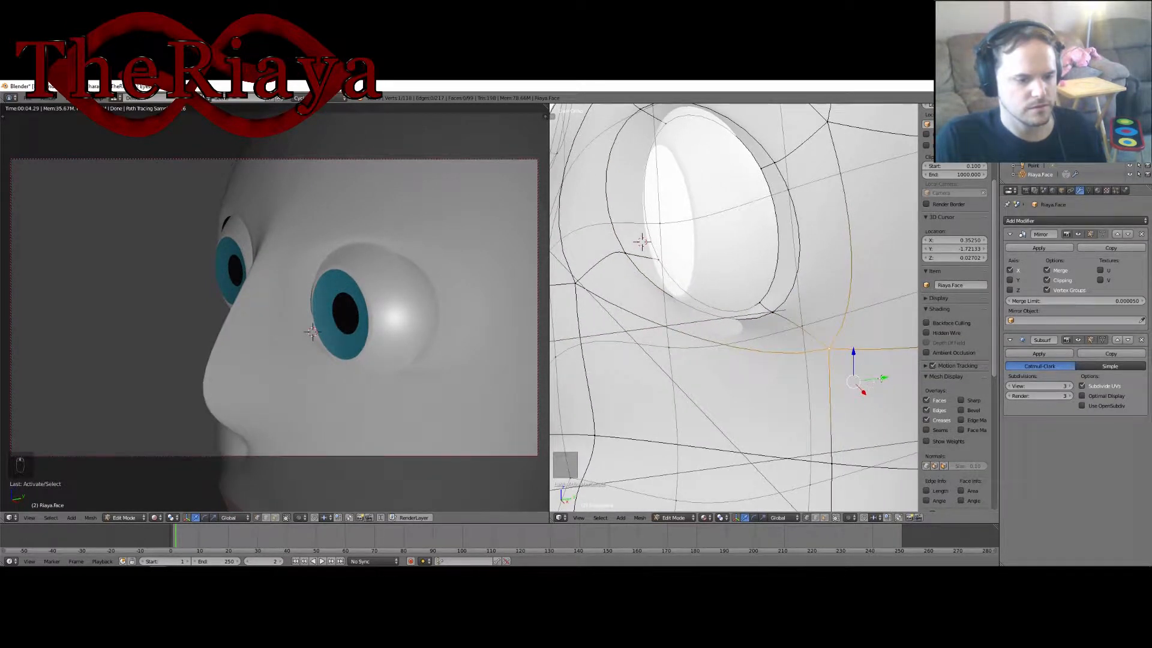
key(g)
key(y)
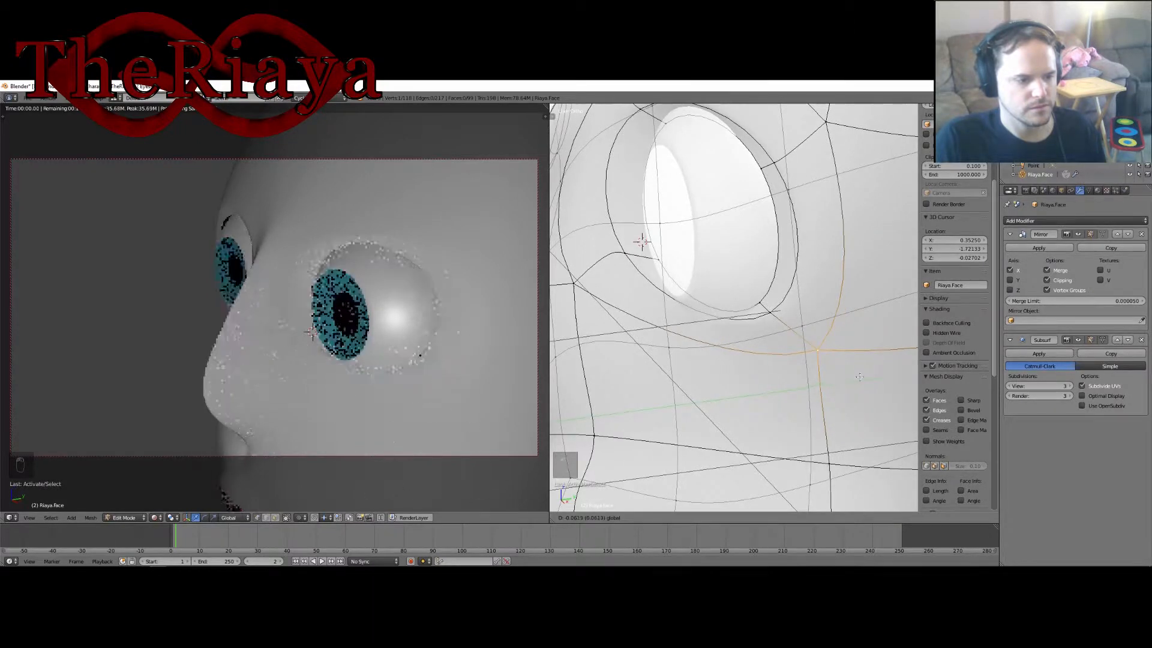
drag(856, 377, 855, 377)
Move only the new loop's lower outer vertex along Y to shape the skin under the eyeball.
right_click(776, 315)
key(g)
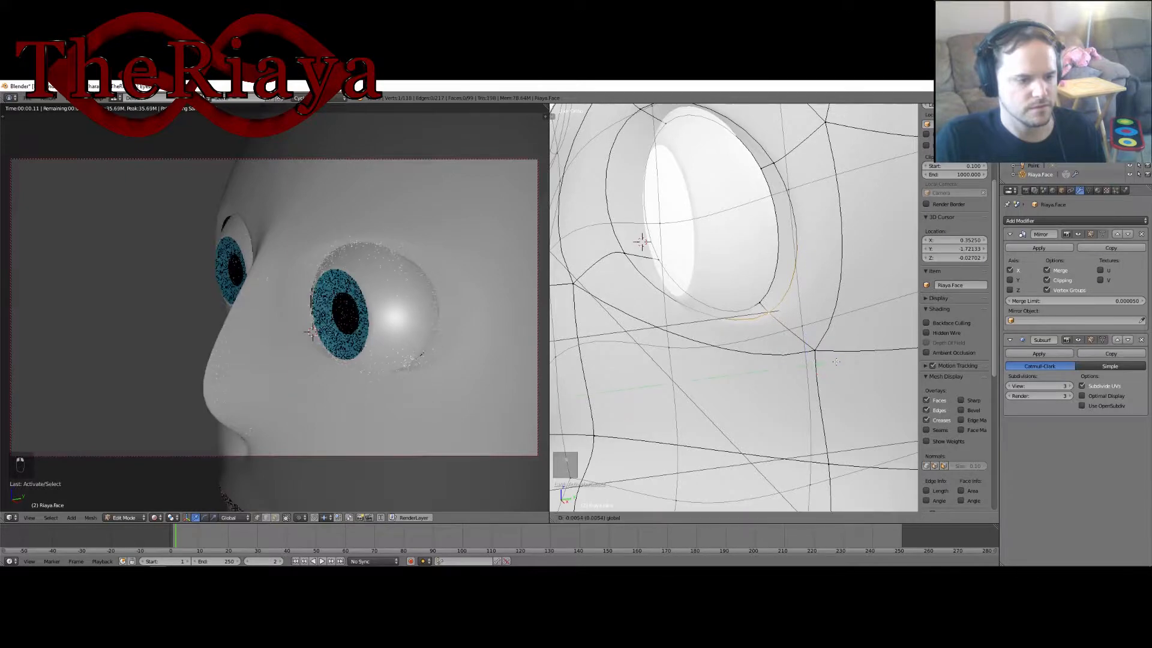
click(763, 289)
shift+middle_drag(764, 290, 817, 295)
shift+middle_drag(745, 268, 769, 291)
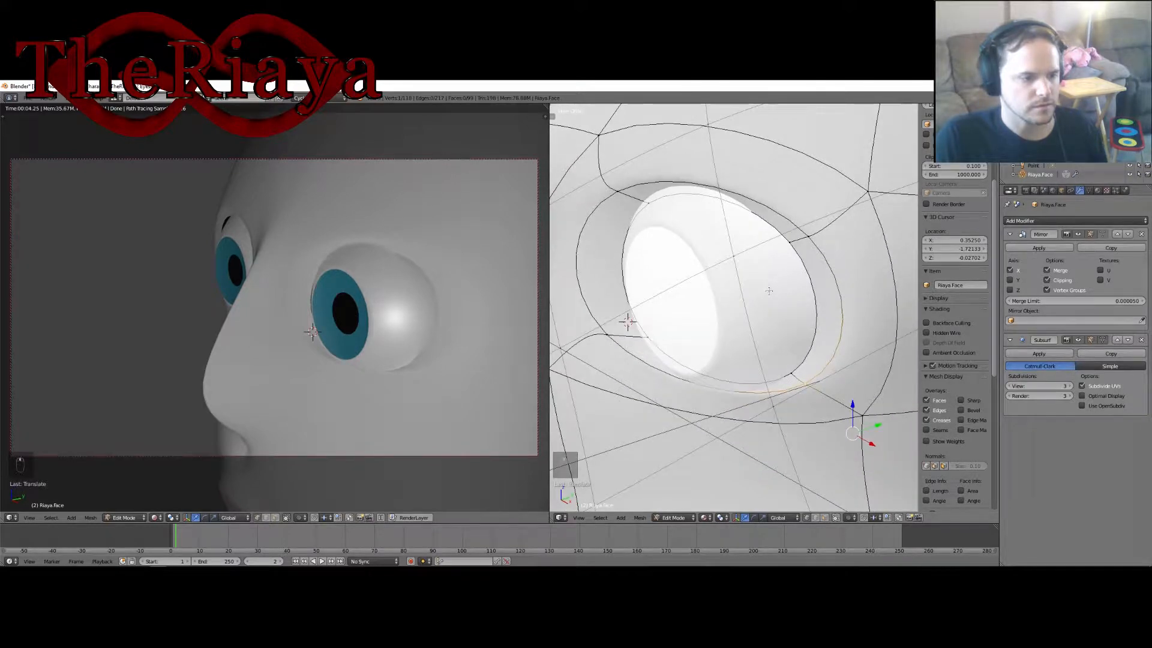
Move the upper inner rim vertex of the left eye opening forward along Y.
middle_drag(816, 224, 774, 245)
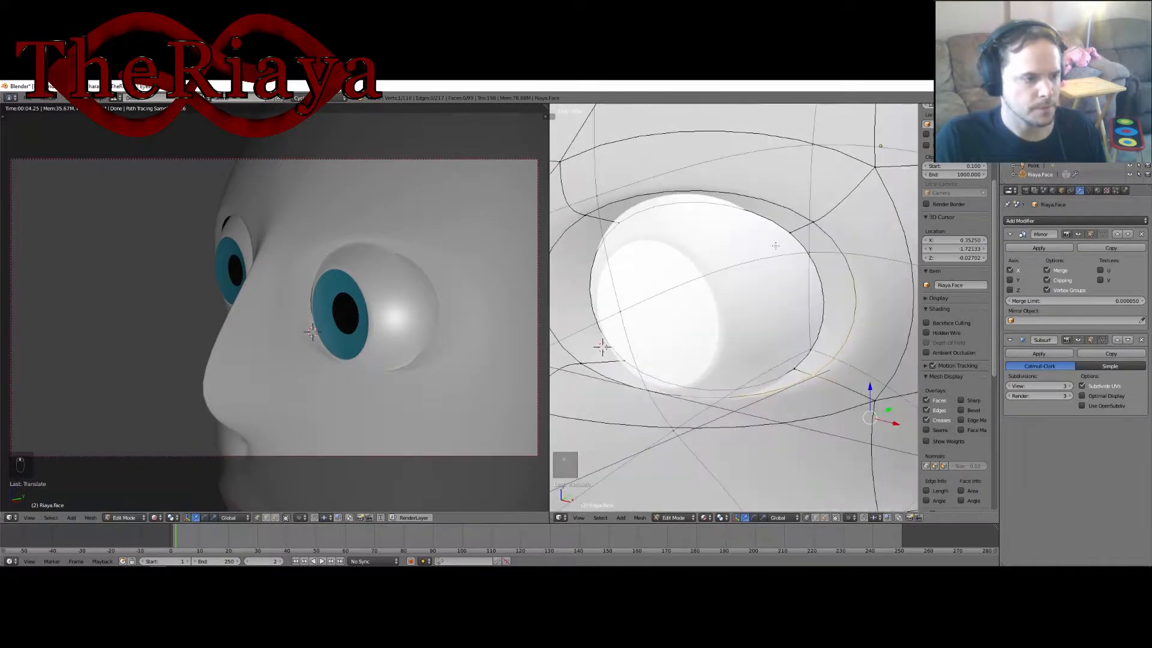
shift+middle_drag(669, 245, 731, 199)
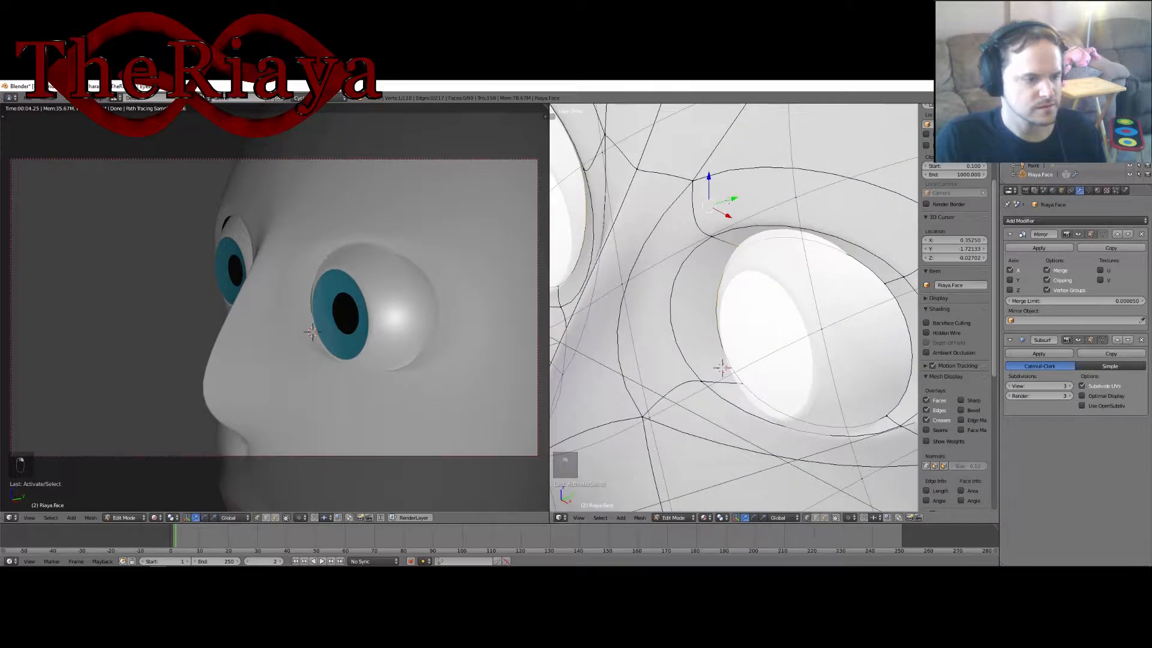
key(g)
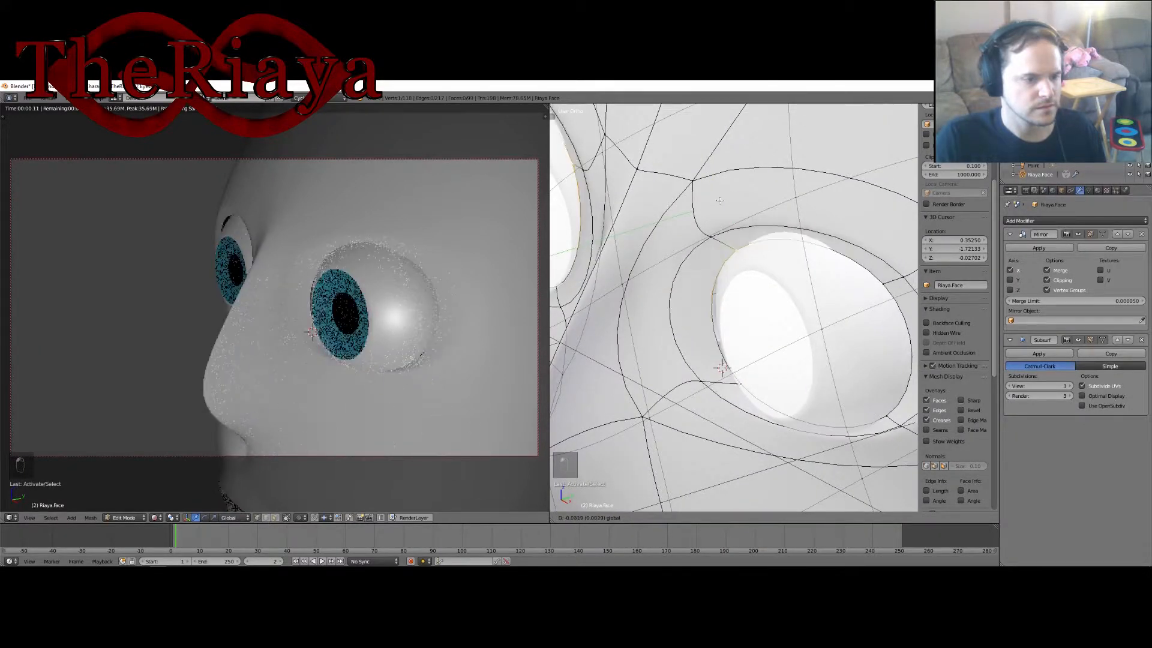
click(711, 206)
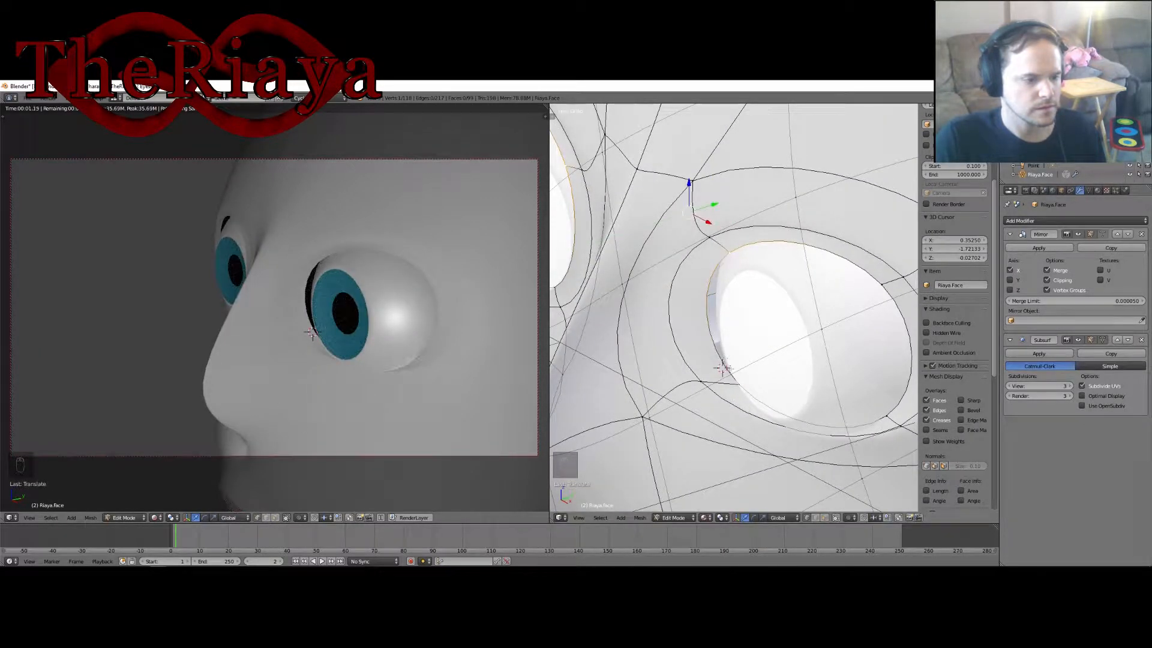
Move the lower inner rim vertex of the left eye opening along Y and along X to close the gap beside the eyeball.
drag(727, 421, 707, 402)
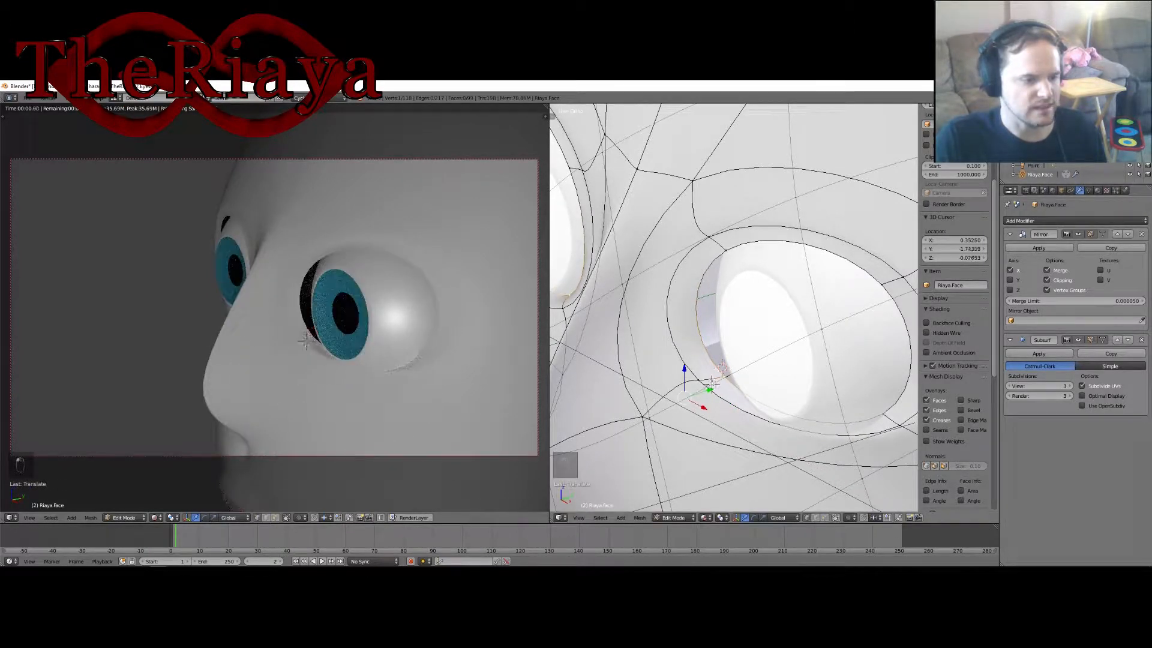
middle_drag(718, 381, 715, 270)
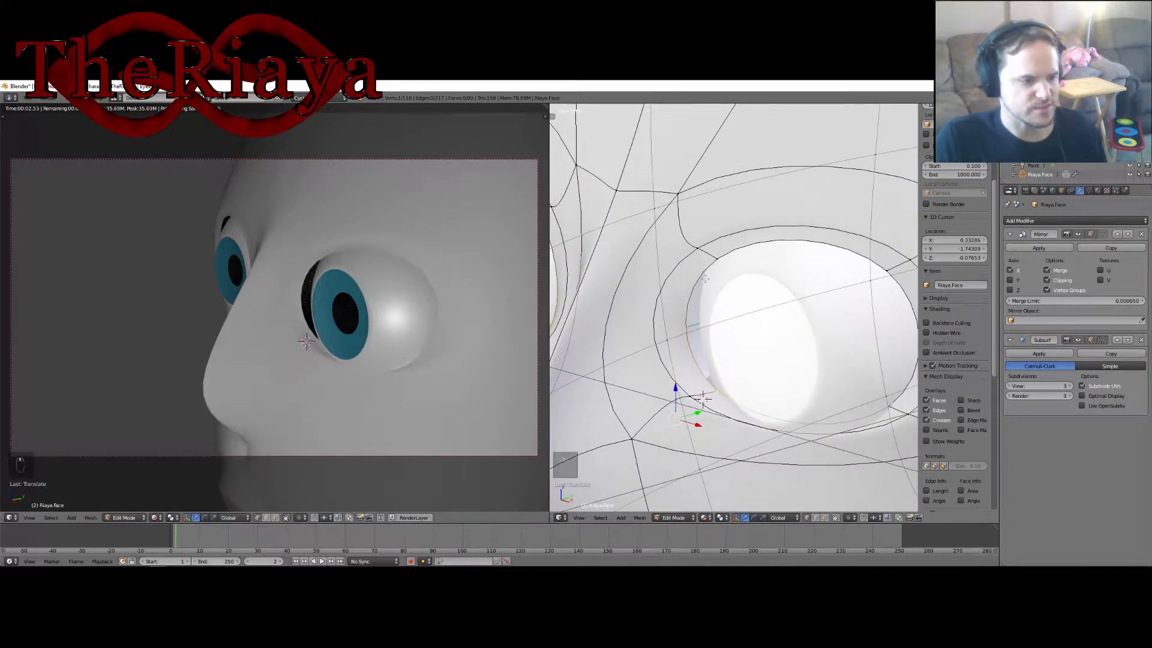
shift+right_click(716, 264)
right_click(703, 399)
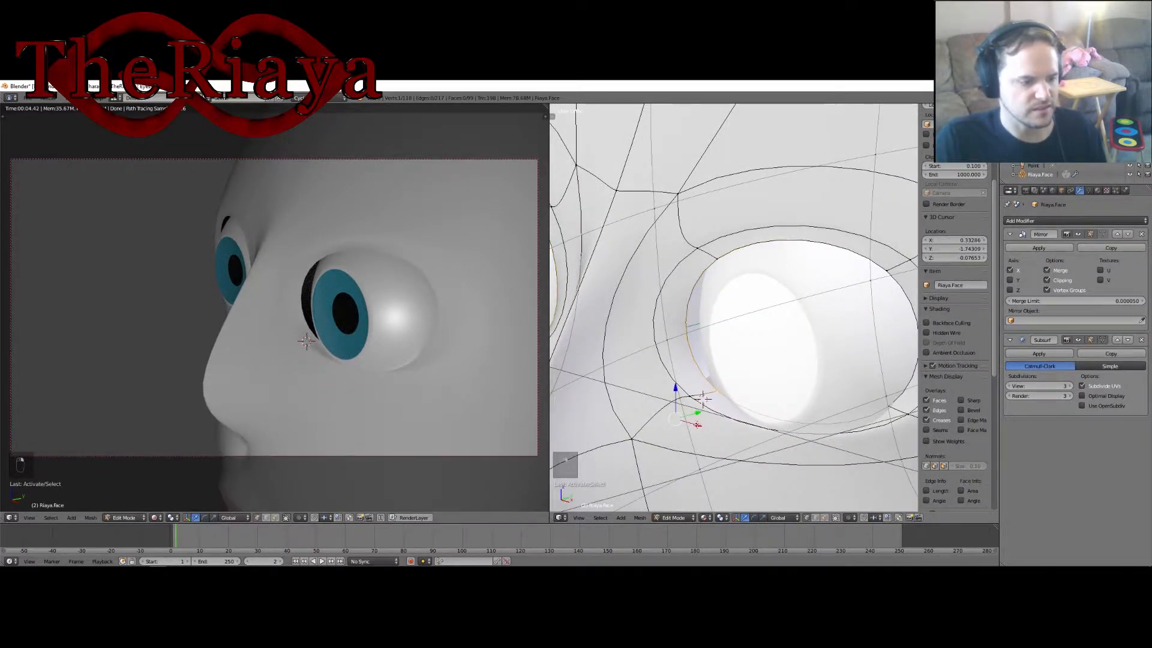
drag(697, 425, 708, 427)
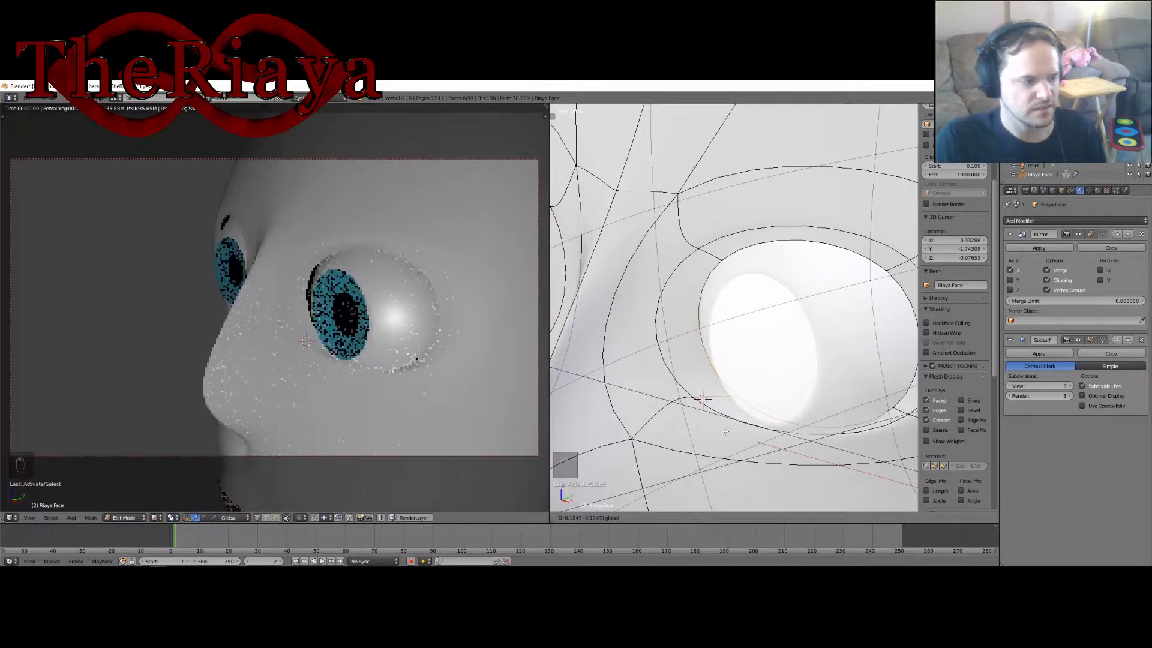
click(726, 431)
Move the upper inner rim vertex of the left eye opening along Y to fit the rim around the eyeball.
middle_drag(726, 431, 840, 376)
scroll(721, 330, down, 5)
scroll(840, 376, up, 6)
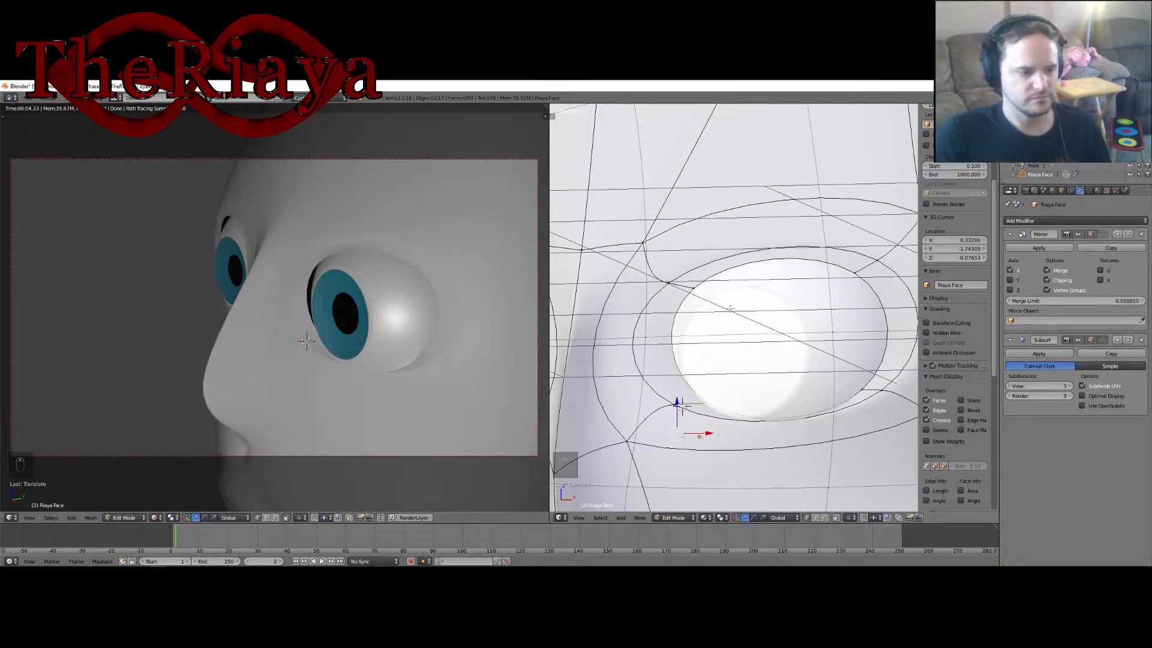
middle_drag(731, 309, 682, 324)
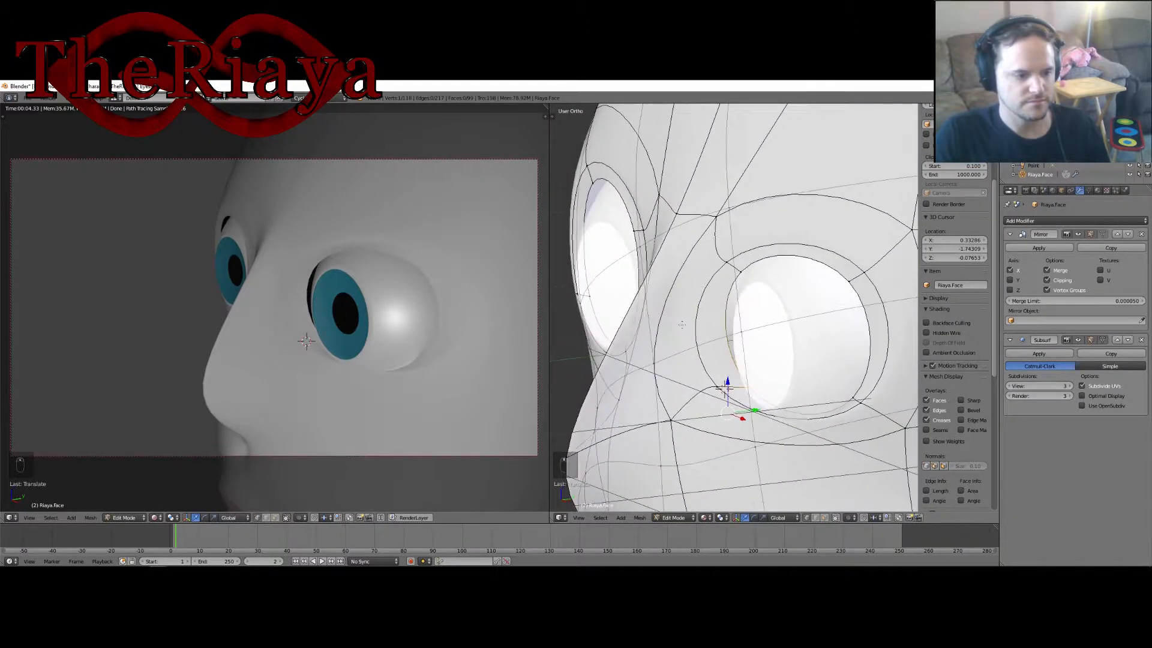
right_click(747, 279)
middle_drag(750, 270, 750, 269)
key(g)
key(y)
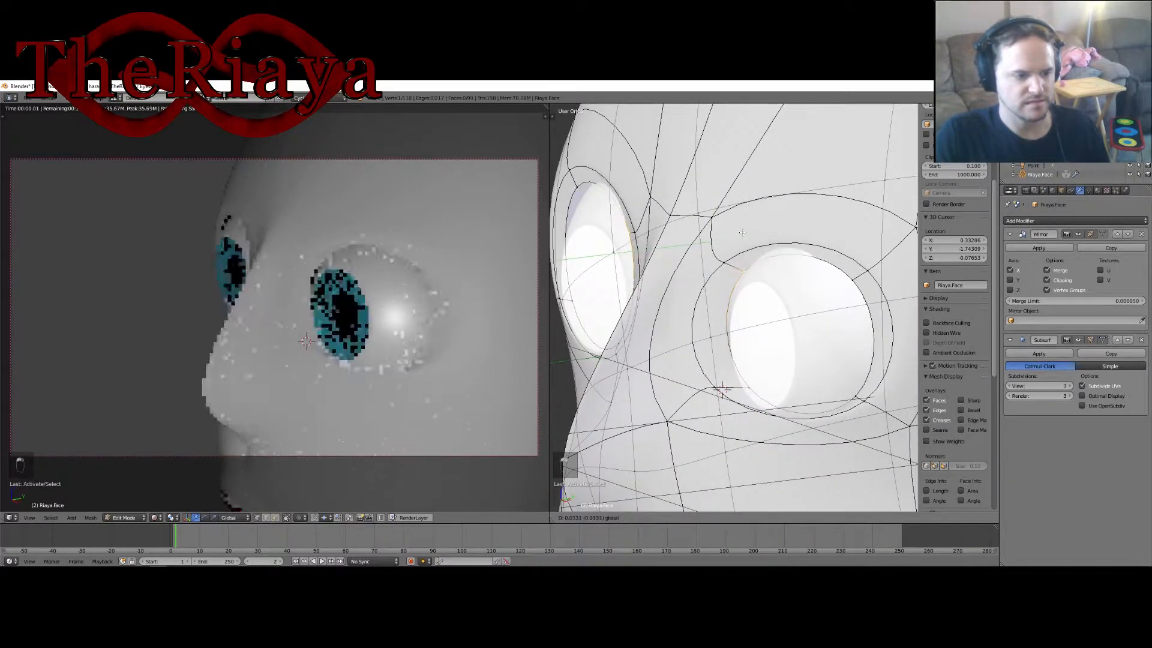
click(730, 242)
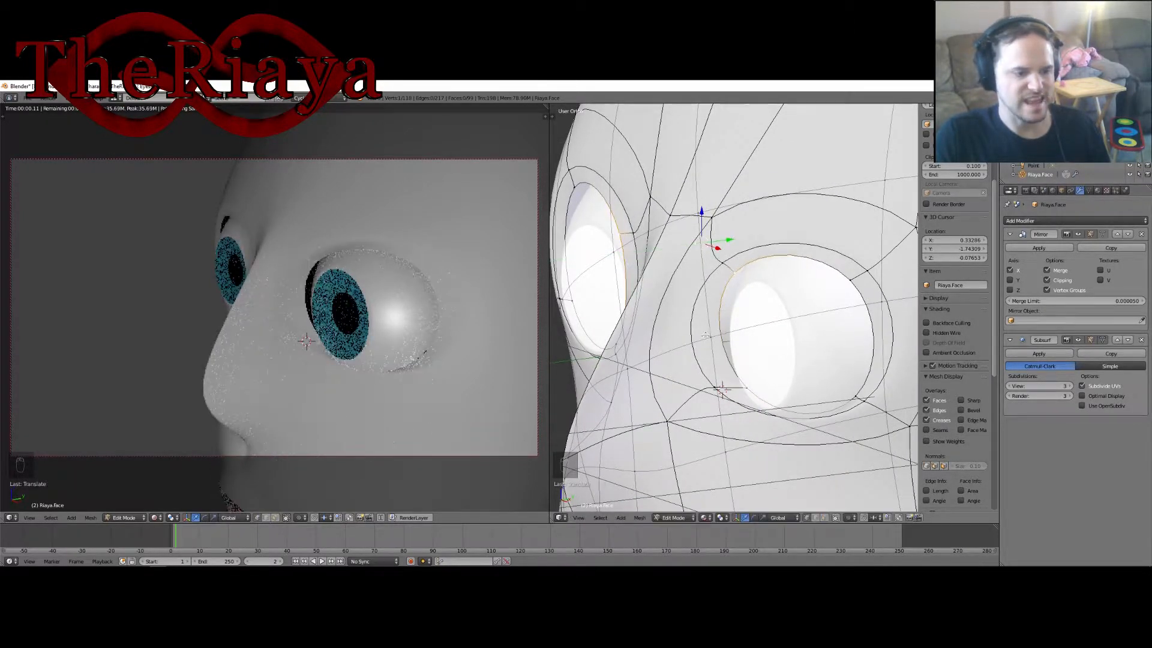
Save the Blender file, overwriting the existing version.
middle_drag(730, 246, 761, 359)
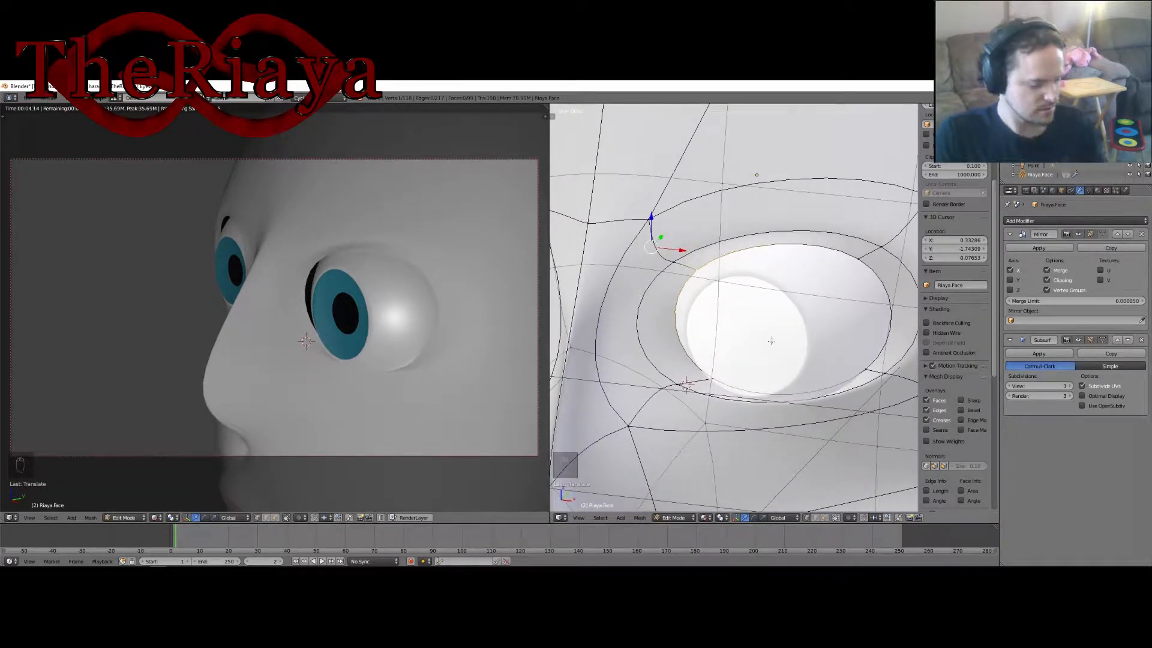
key(ctrl+s)
click(794, 324)
Leave edit mode and apply the Mirror and Subsurf modifiers to the face mesh.
key(Tab)
middle_drag(794, 324, 741, 340)
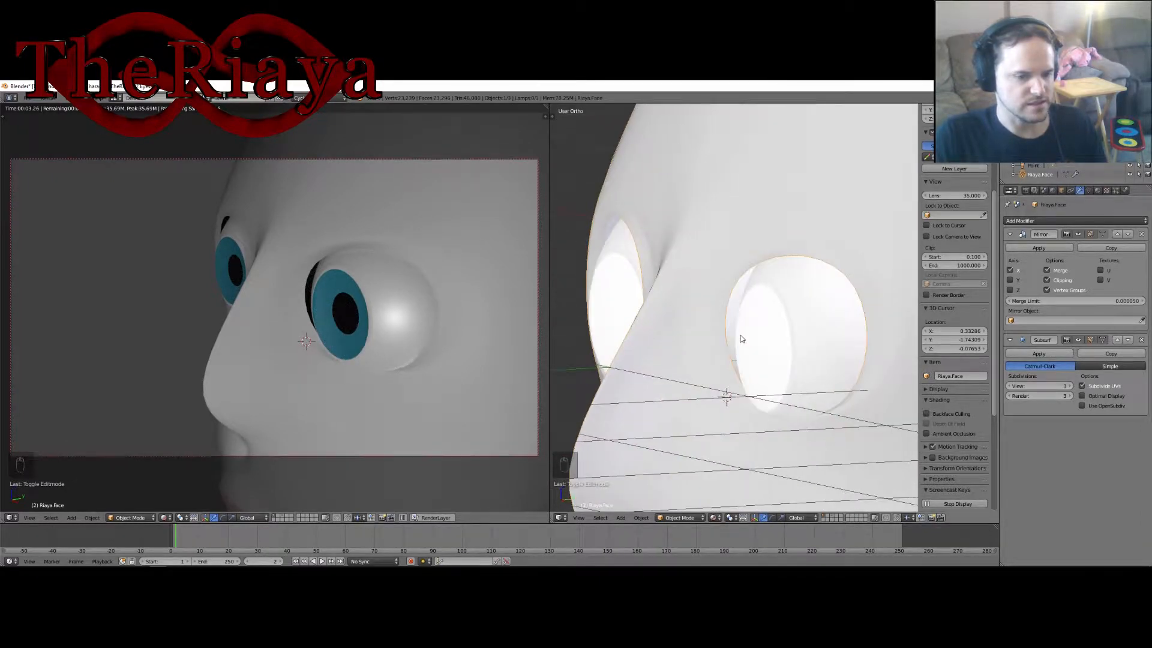
click(1038, 248)
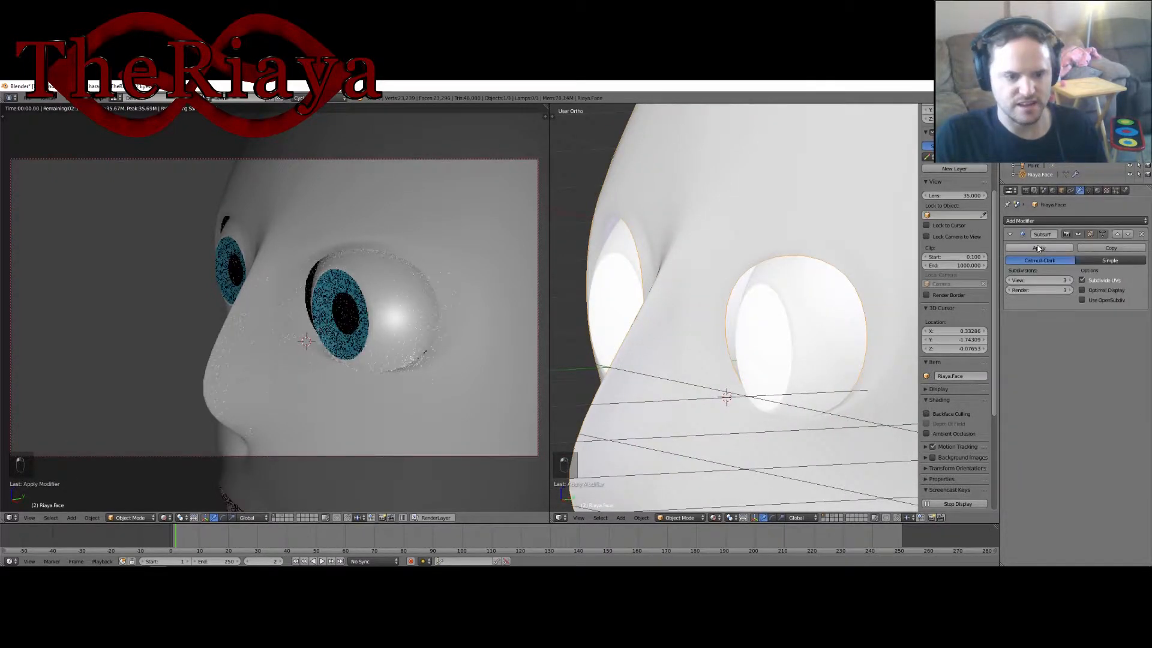
click(1039, 246)
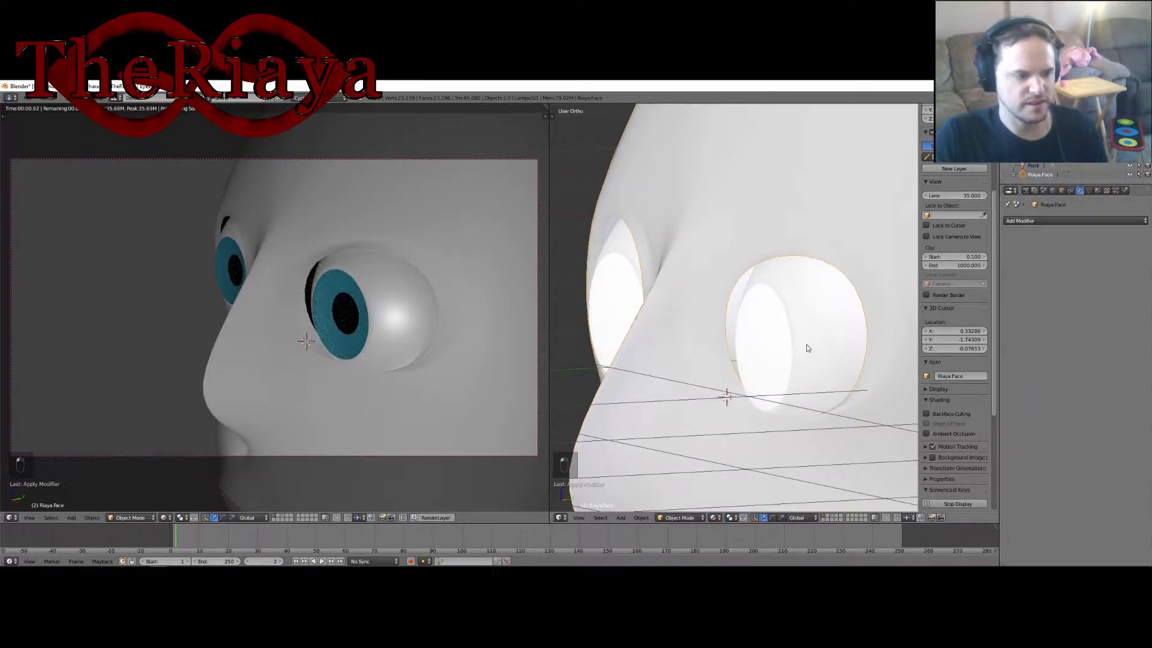
Enter edit mode on the dense face mesh and limit selection to visible geometry.
key(Tab)
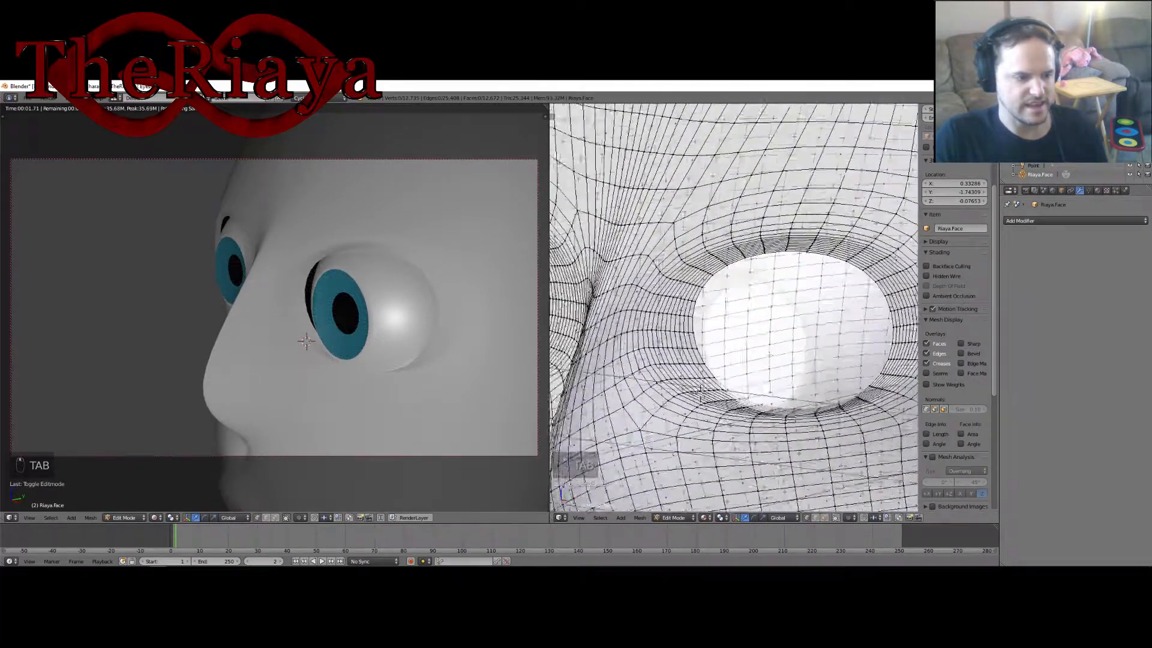
middle_drag(771, 355, 784, 357)
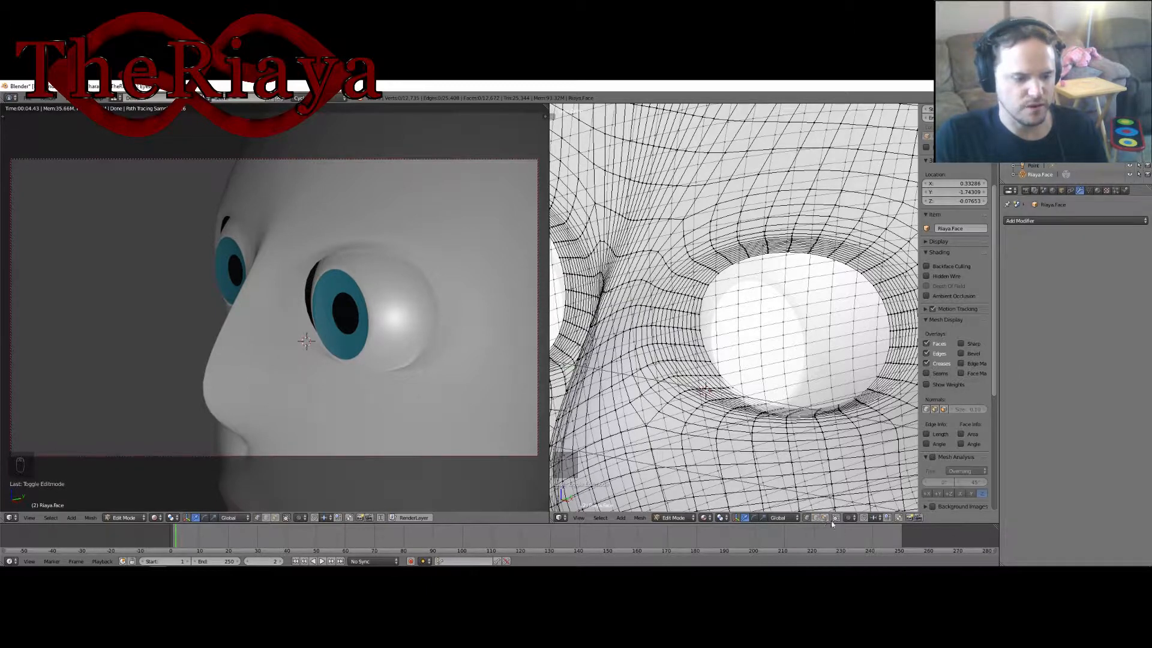
click(837, 518)
middle_drag(784, 412, 832, 412)
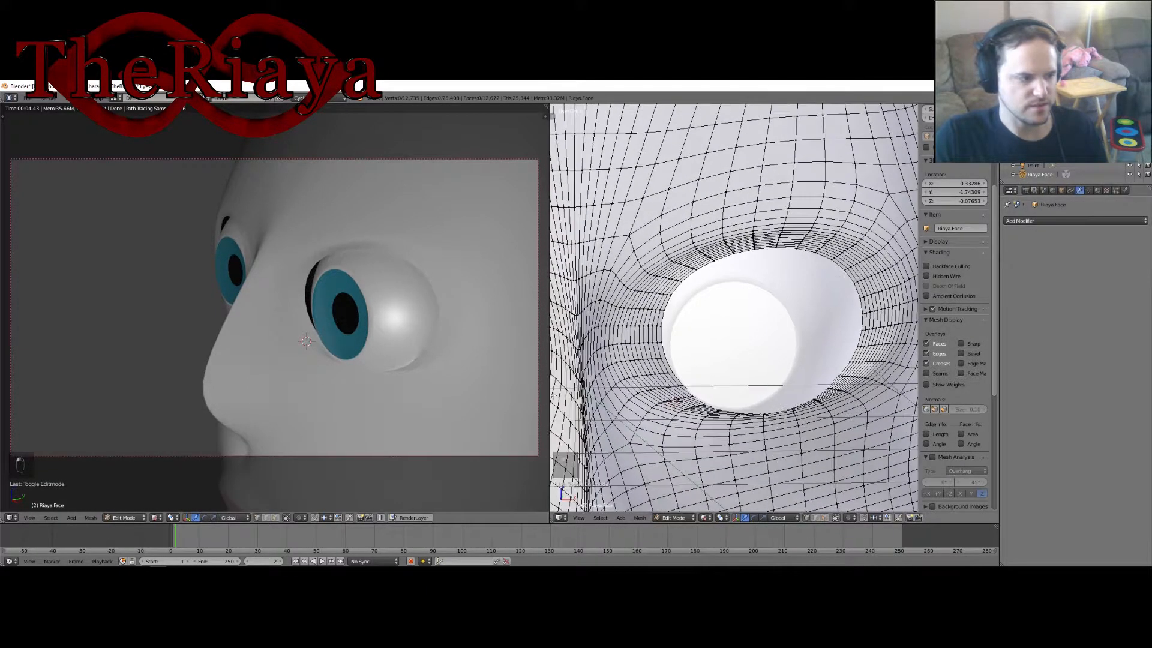
scroll(338, 382, down, 4)
middle_drag(338, 383, 441, 356)
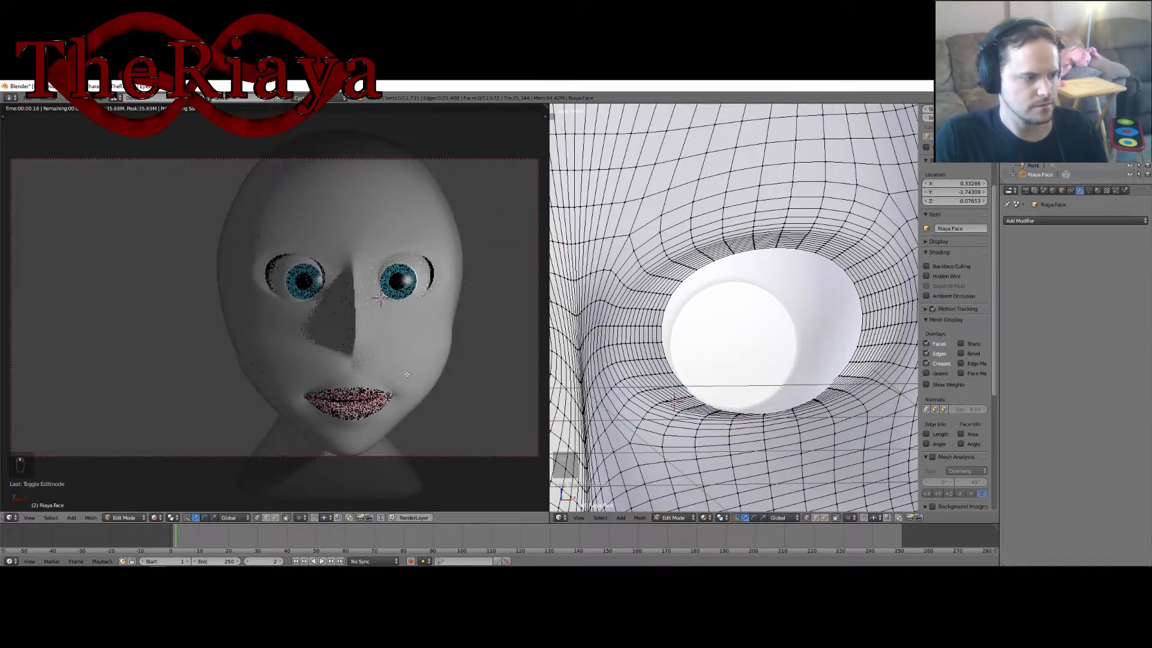
Switch to edge select mode and circle-select edges around the upper inner corner of the left eye opening.
scroll(441, 357, up, 1)
middle_drag(798, 364, 726, 365)
right_click(703, 317)
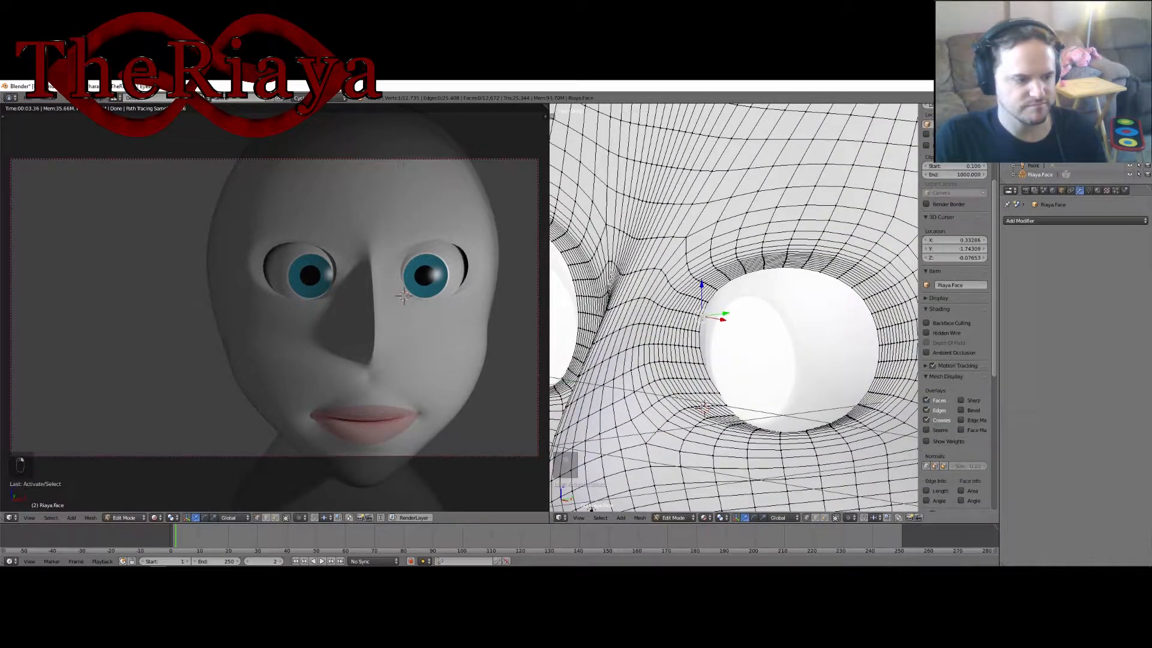
click(815, 518)
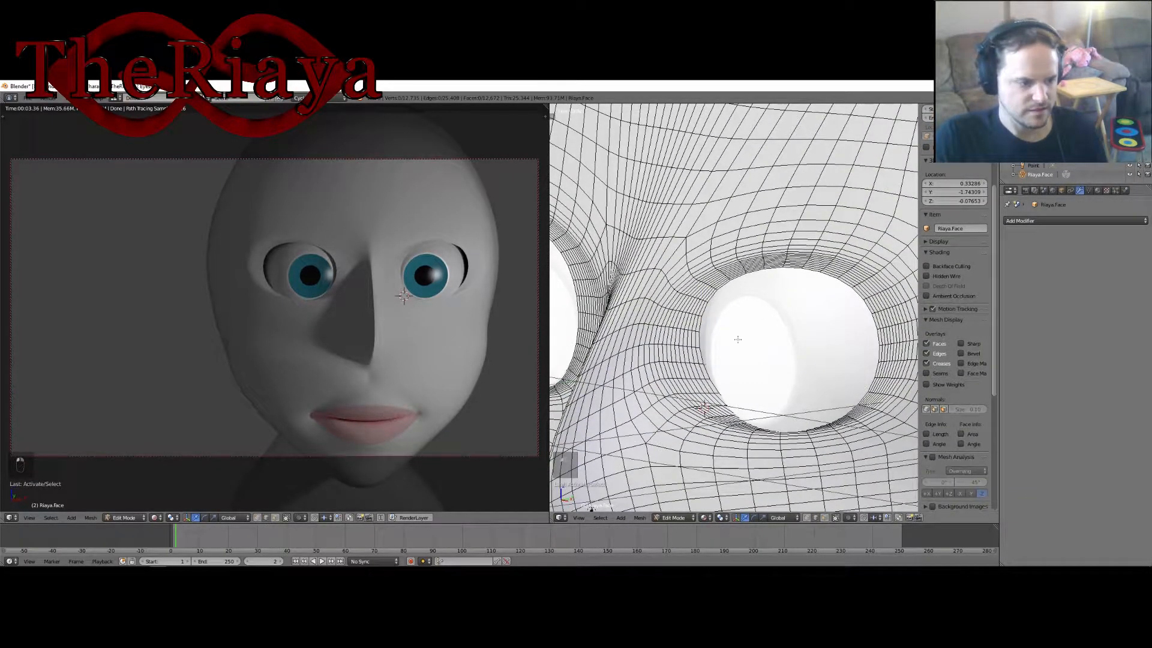
scroll(739, 344, up, 1)
key(b)
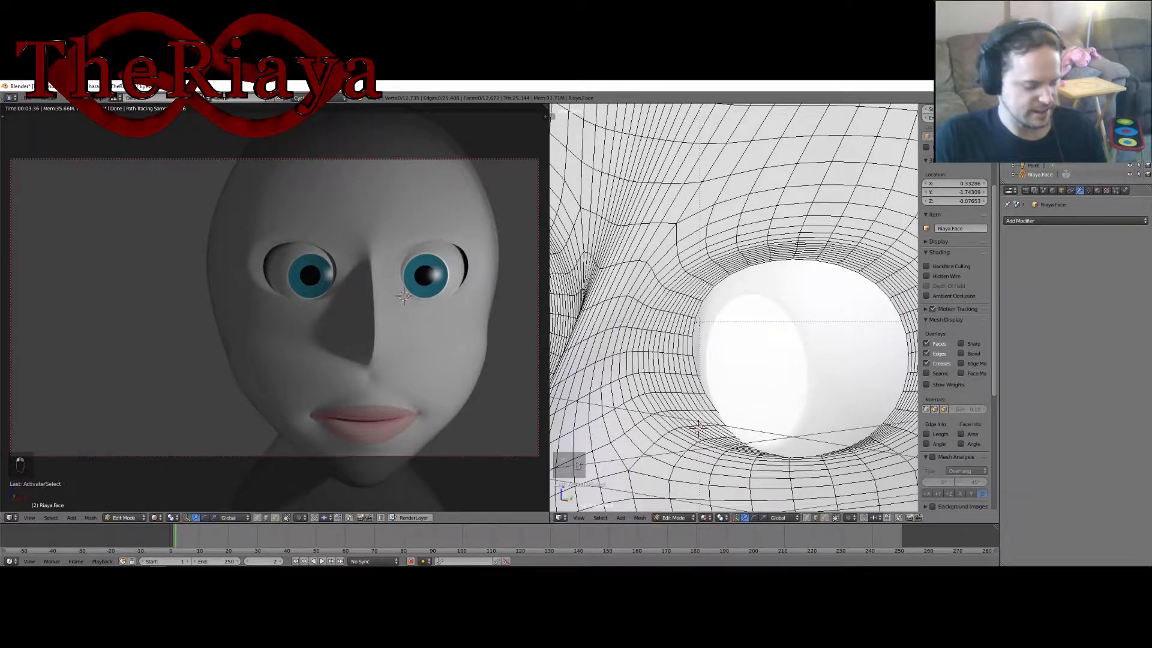
key(c)
drag(698, 319, 659, 309)
mouse_move(658, 279)
middle_down()
mouse_move(708, 303)
mouse_move(613, 336)
middle_up()
middle_drag(695, 360, 727, 317)
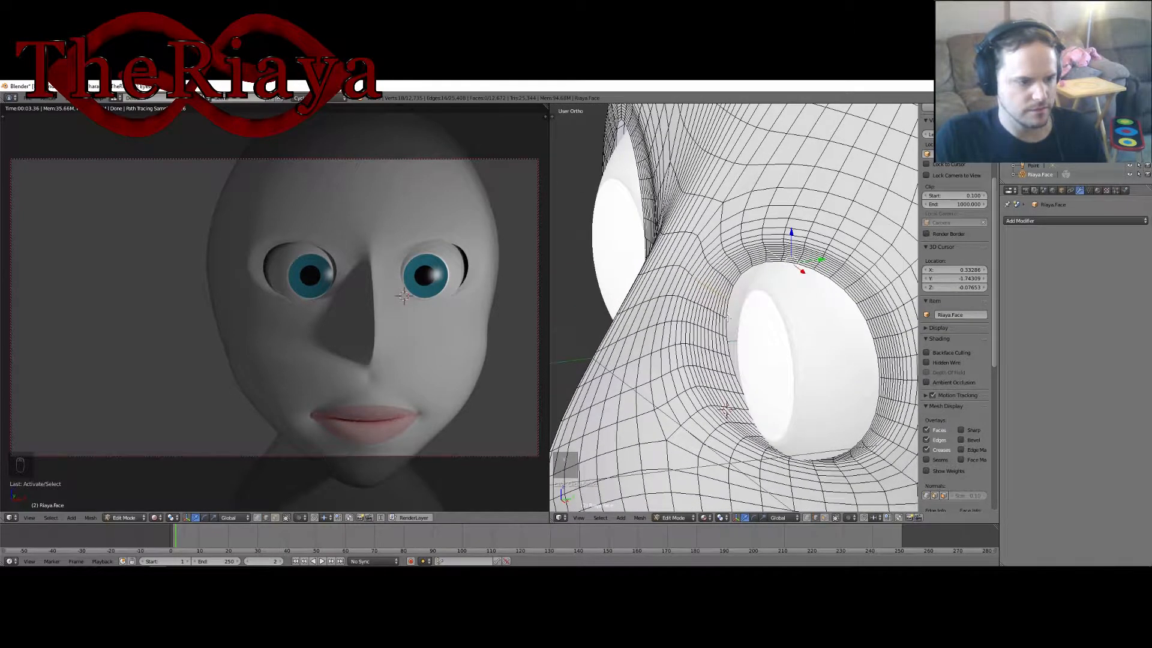
Enable proportional editing and try to move the upper inner rim edge of the left eye opening.
key(o)
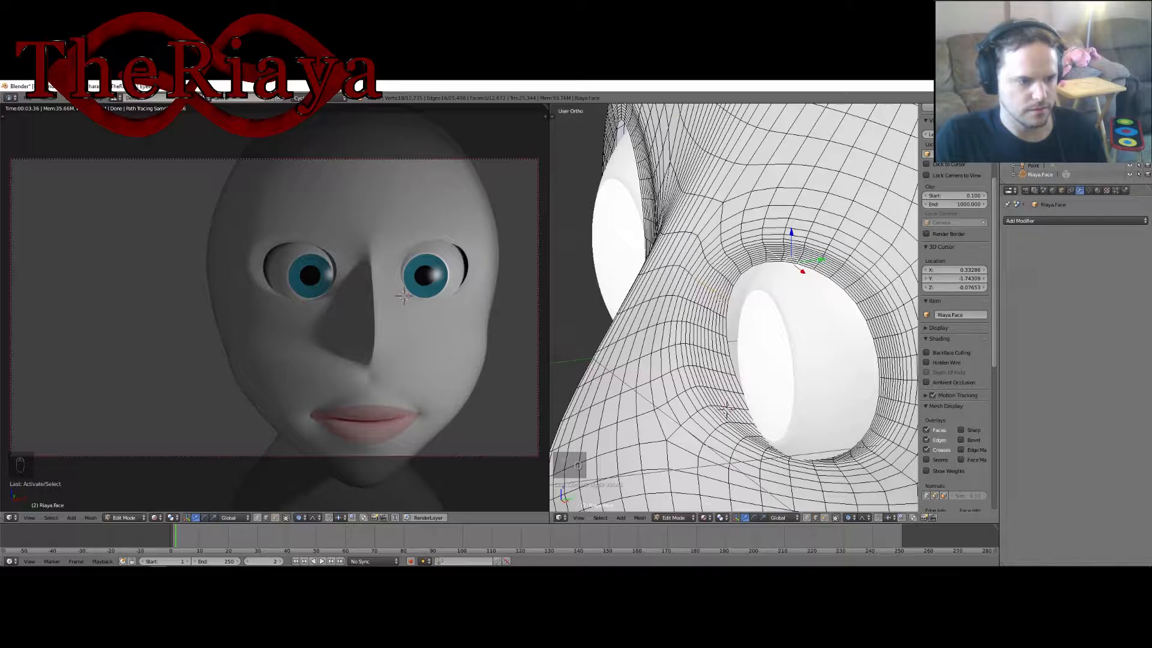
right_click(728, 299)
scroll(774, 335, up, 4)
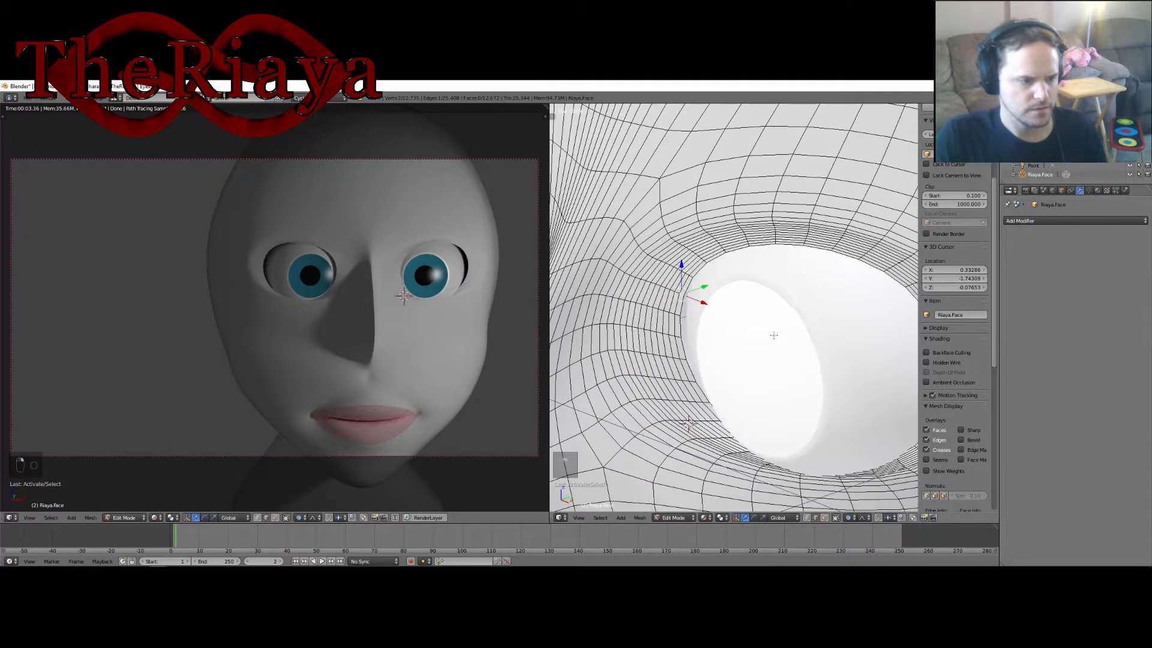
middle_drag(723, 296, 690, 300)
middle_drag(788, 309, 823, 320)
drag(722, 304, 744, 332)
key(ctrl+z)
Try to move the inner rim edge of the left eye opening along Y with a proportional size of 0.20.
scroll(740, 314, down, 20)
scroll(737, 326, down, 17)
scroll(737, 328, up, 20)
scroll(737, 329, up, 20)
scroll(738, 332, up, 15)
mouse_move(743, 332)
middle_down()
mouse_move(802, 419)
mouse_move(801, 296)
mouse_move(733, 347)
middle_up()
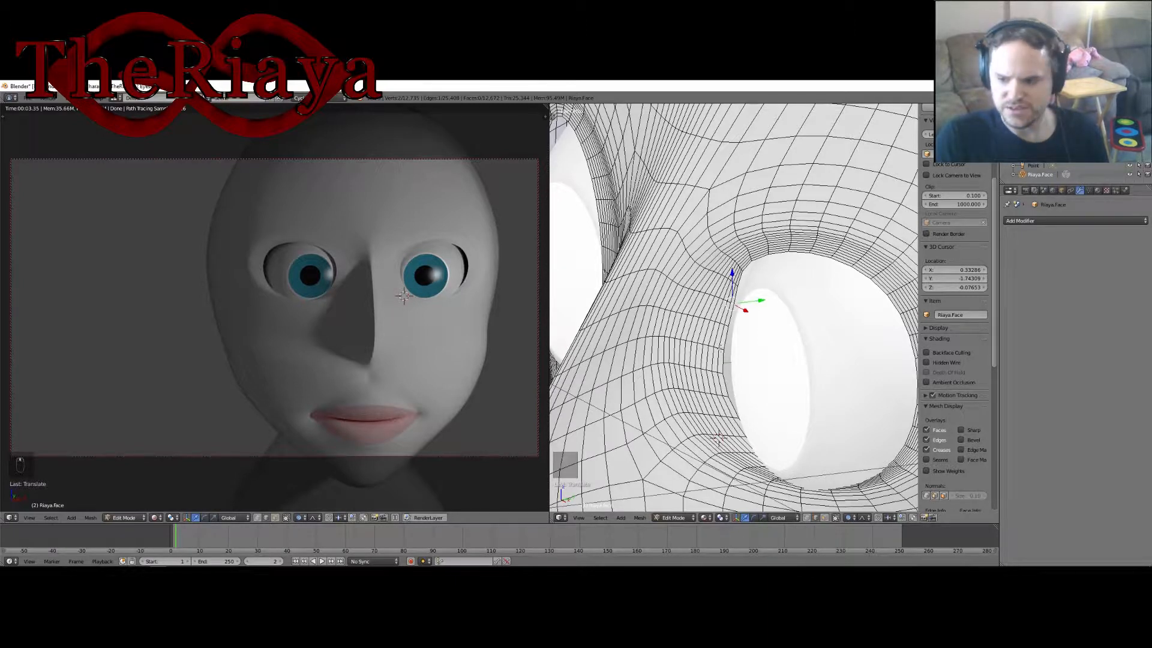
drag(752, 345, 761, 345)
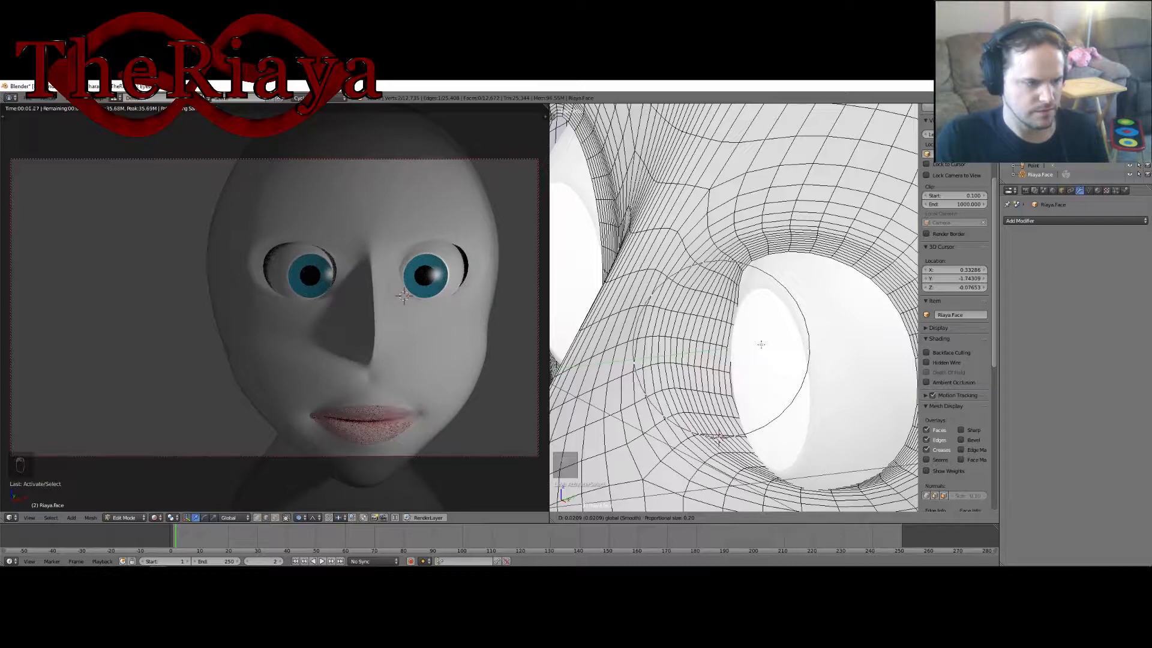
key(ctrl+z)
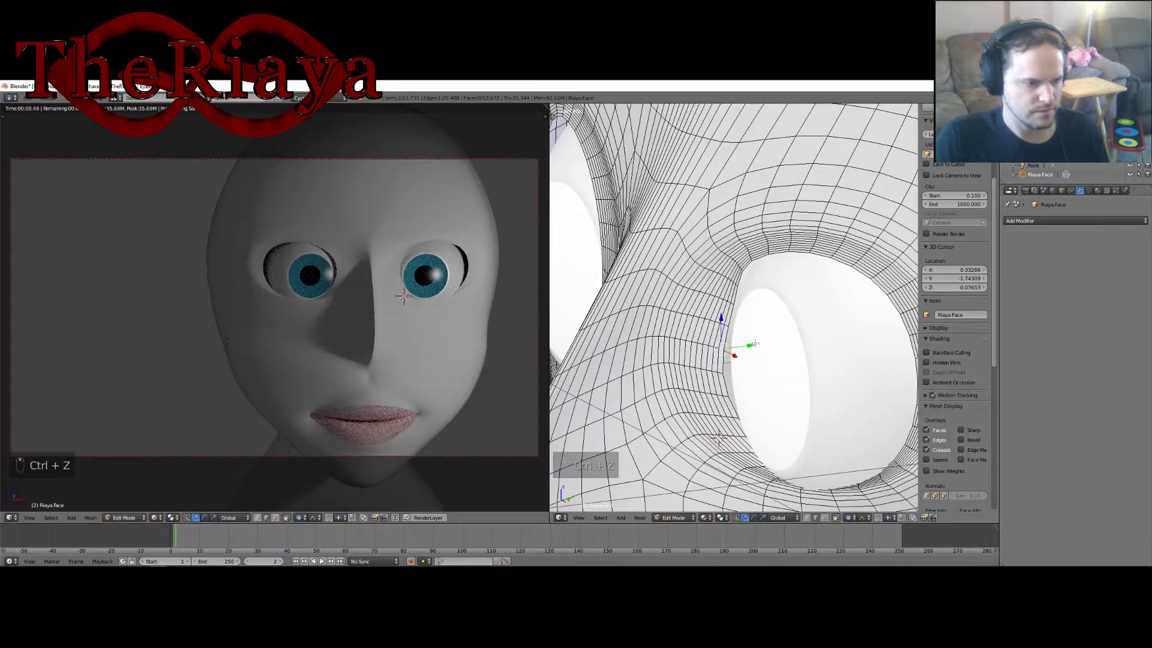
Try circle-selecting the faces at the upper inner corner of the left eye opening, and undo the selection.
middle_drag(761, 344, 701, 289)
drag(680, 282, 665, 275)
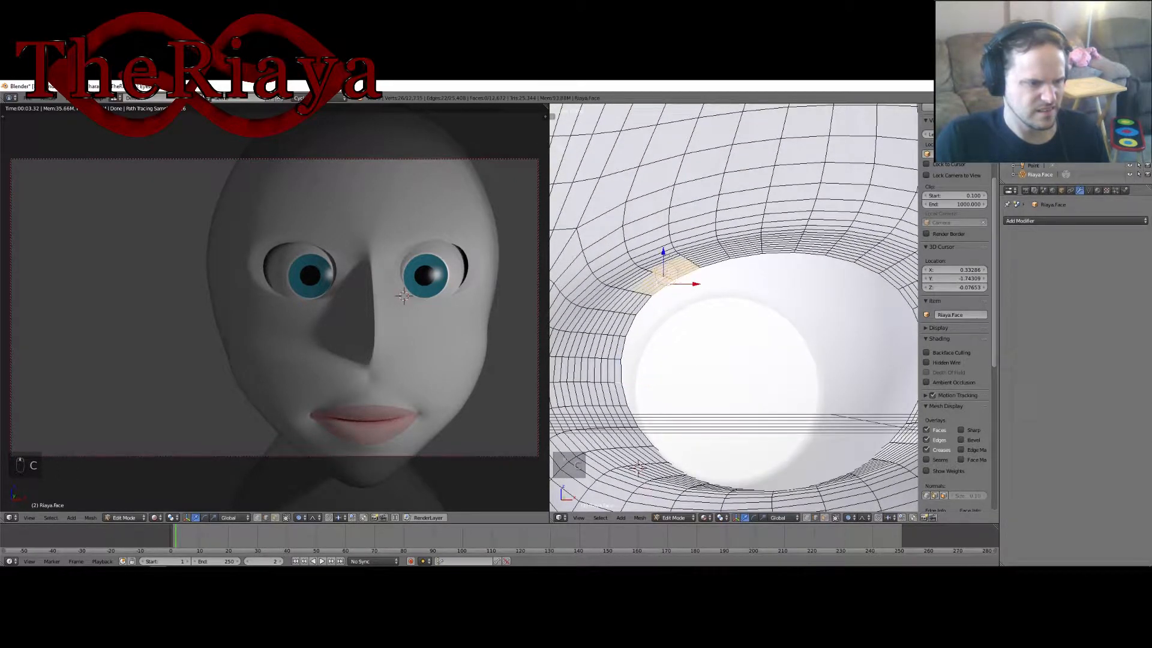
mouse_move(683, 268)
middle_down()
mouse_move(643, 286)
mouse_move(675, 317)
middle_up()
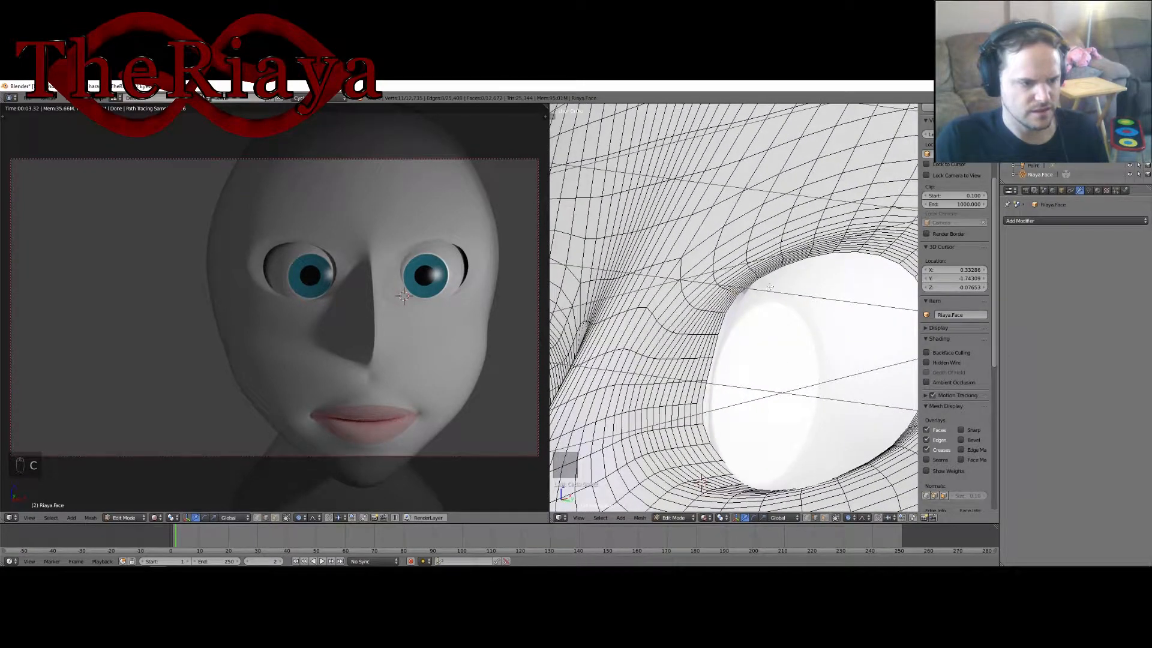
scroll(773, 287, down, 2)
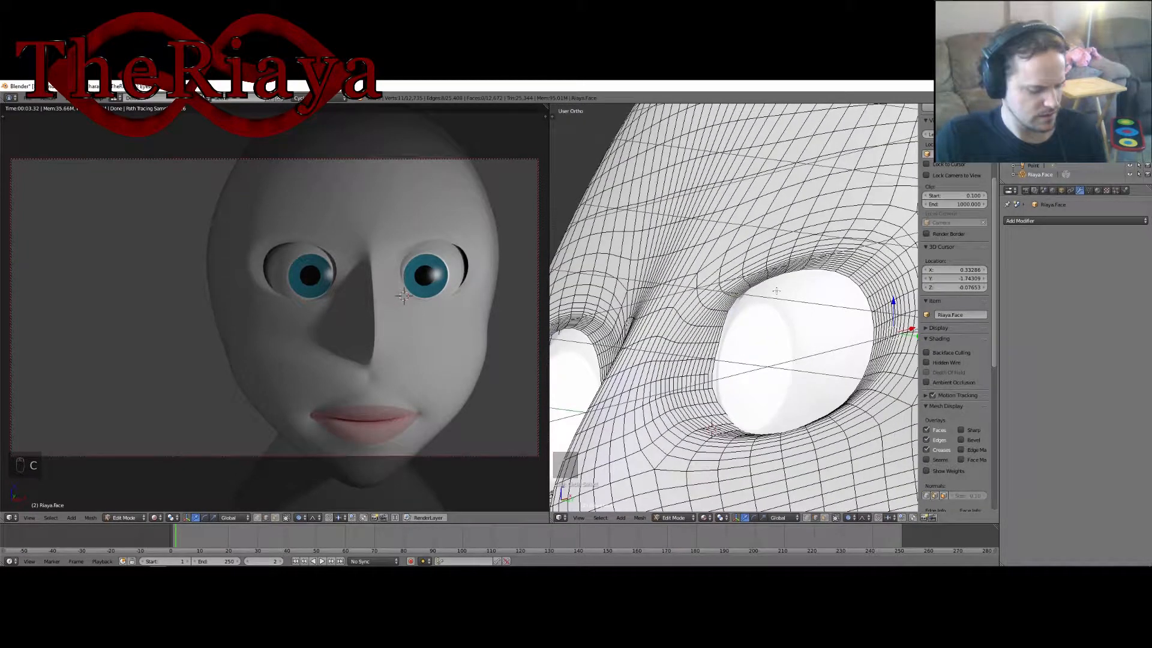
mouse_move(776, 296)
middle_down()
mouse_move(787, 319)
mouse_move(763, 303)
middle_up()
key(ctrl+z)
key(ctrl+z)
key(ctrl+z)
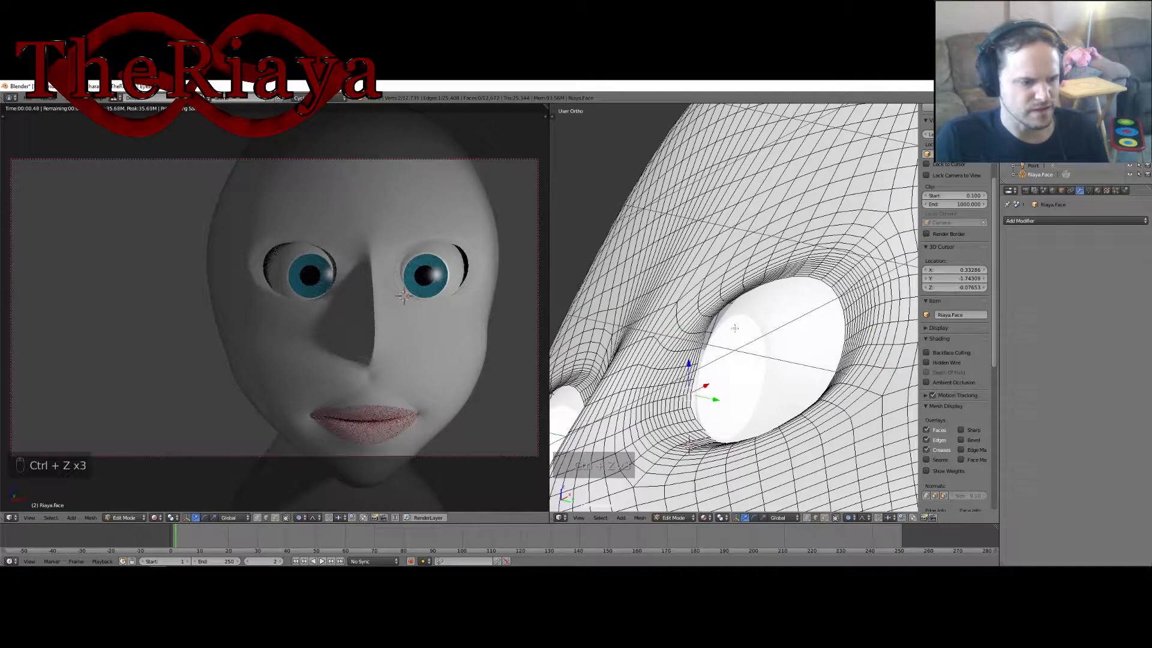
Undo applying the Mirror and Subsurf modifiers and reopen the low-poly face mesh in edit mode.
middle_drag(733, 328, 755, 365)
key(Tab)
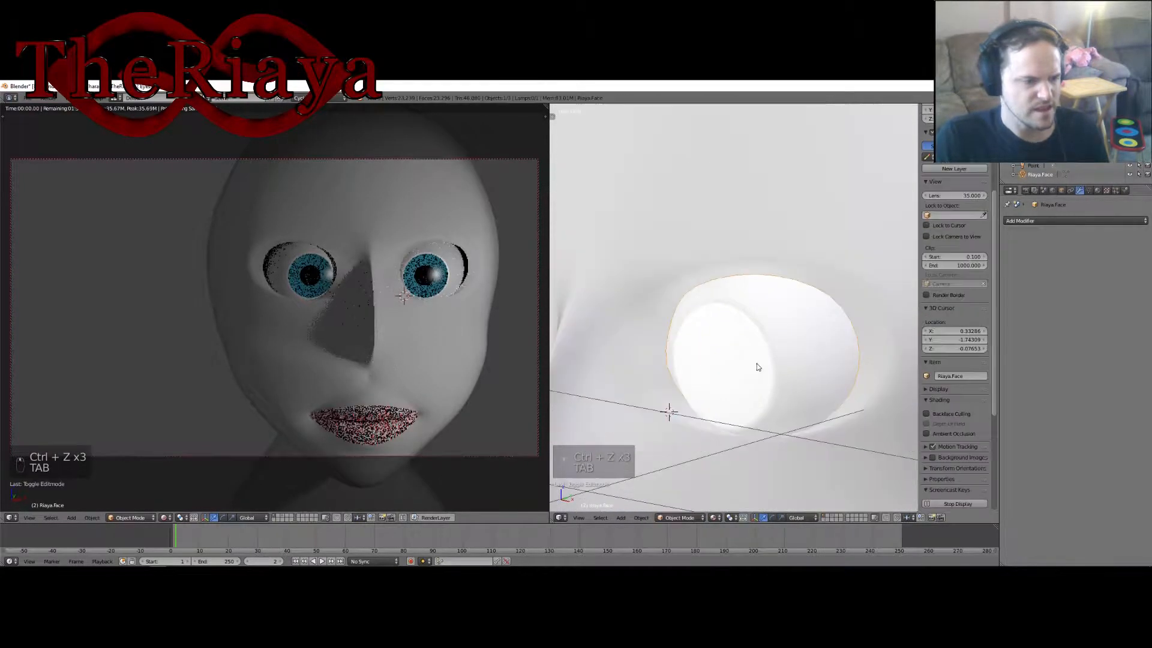
key(ctrl+z)
key(ctrl+z)
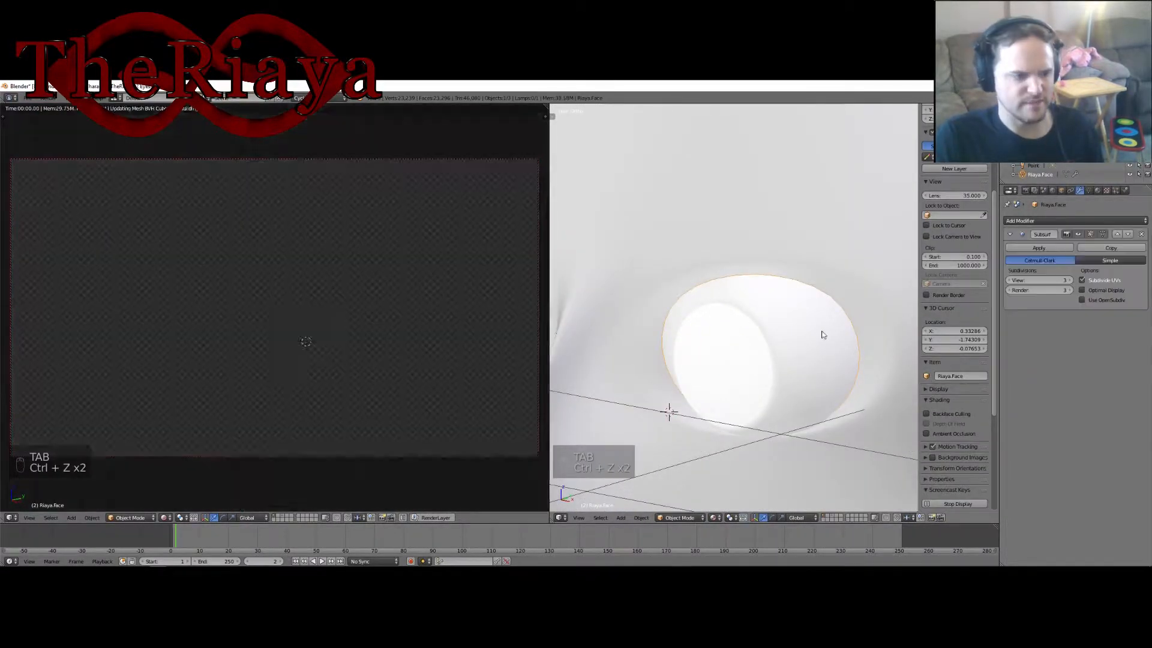
key(ctrl+z)
key(Tab)
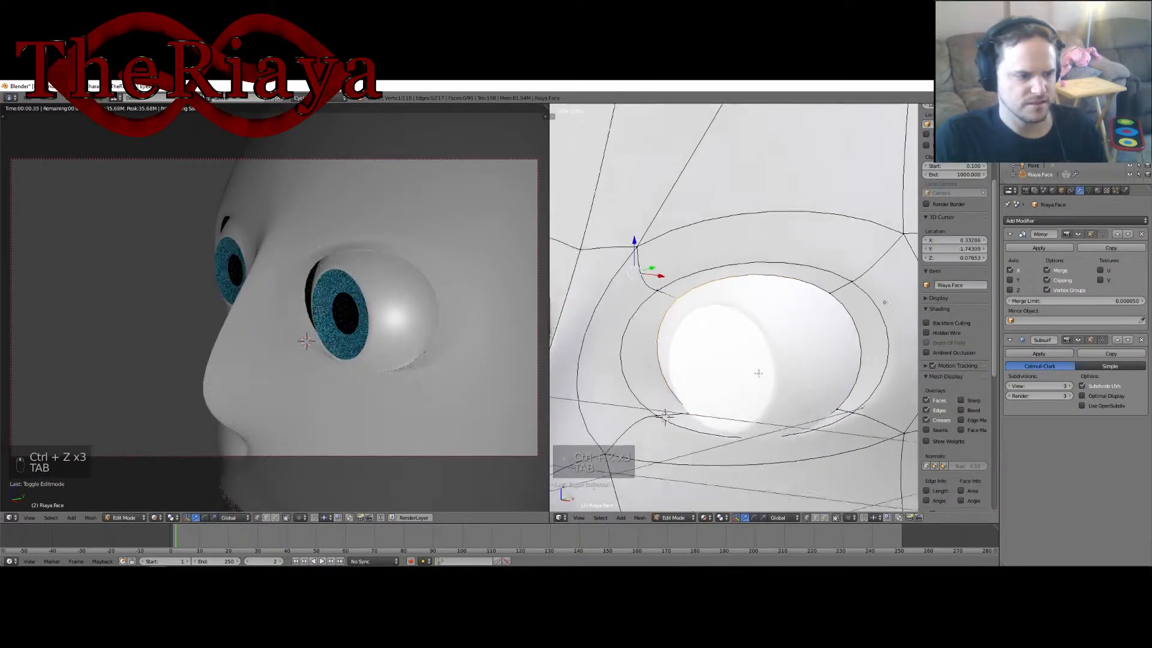
Turn off the Subsurf modifier's edit-cage adjustment to show the face's original unsmoothed control cage.
scroll(747, 317, down, 1)
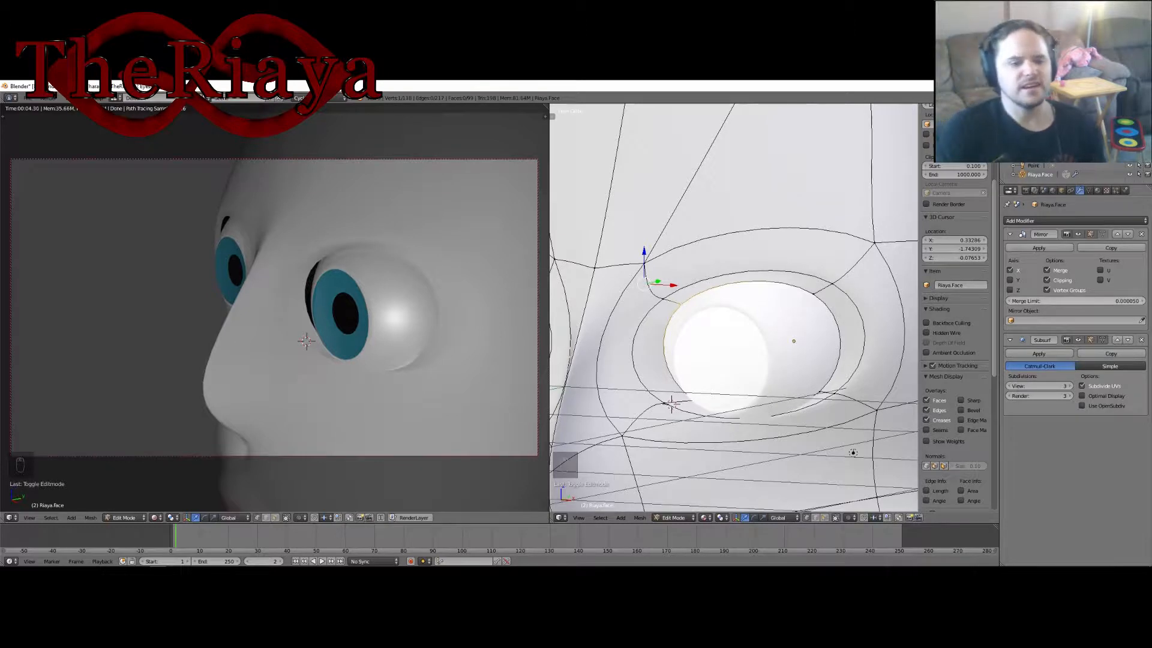
click(1105, 340)
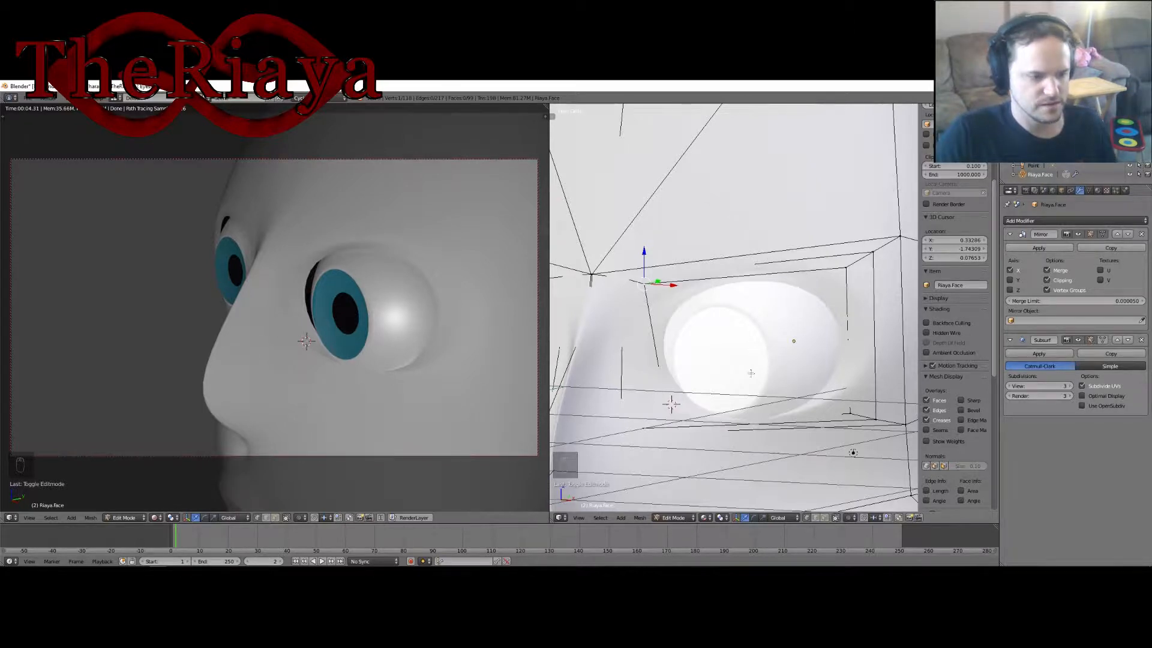
middle_drag(751, 373, 745, 395)
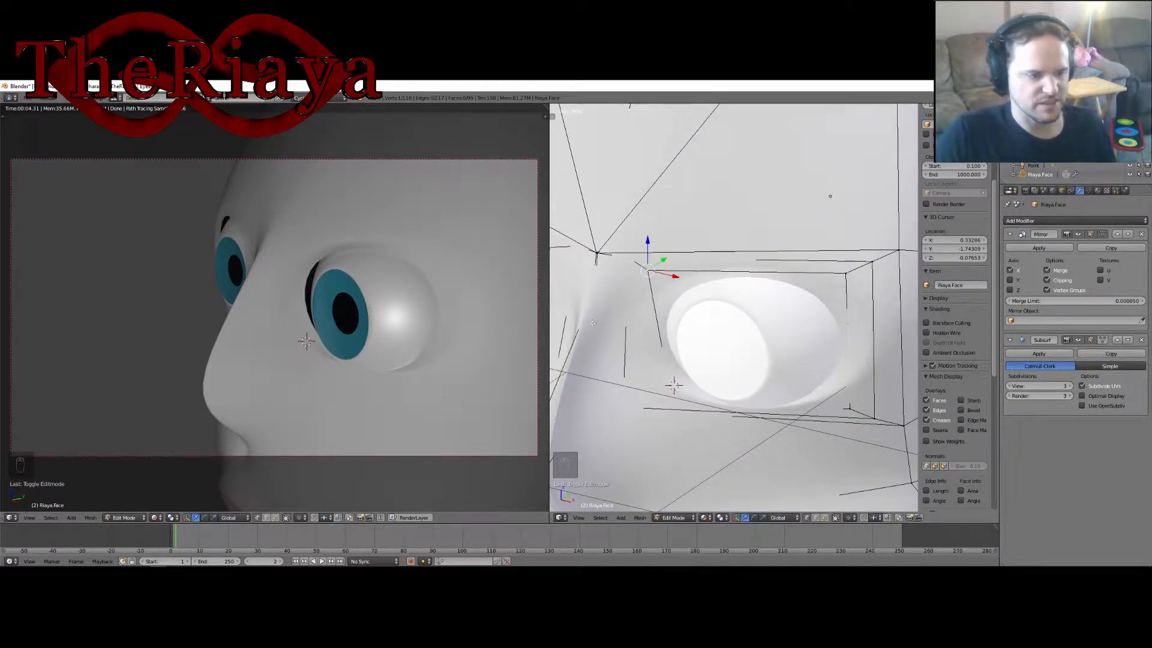
Save the file and knife-cut a new edge across the outer side rim of the left eye opening.
key(ctrl+s)
click(765, 369)
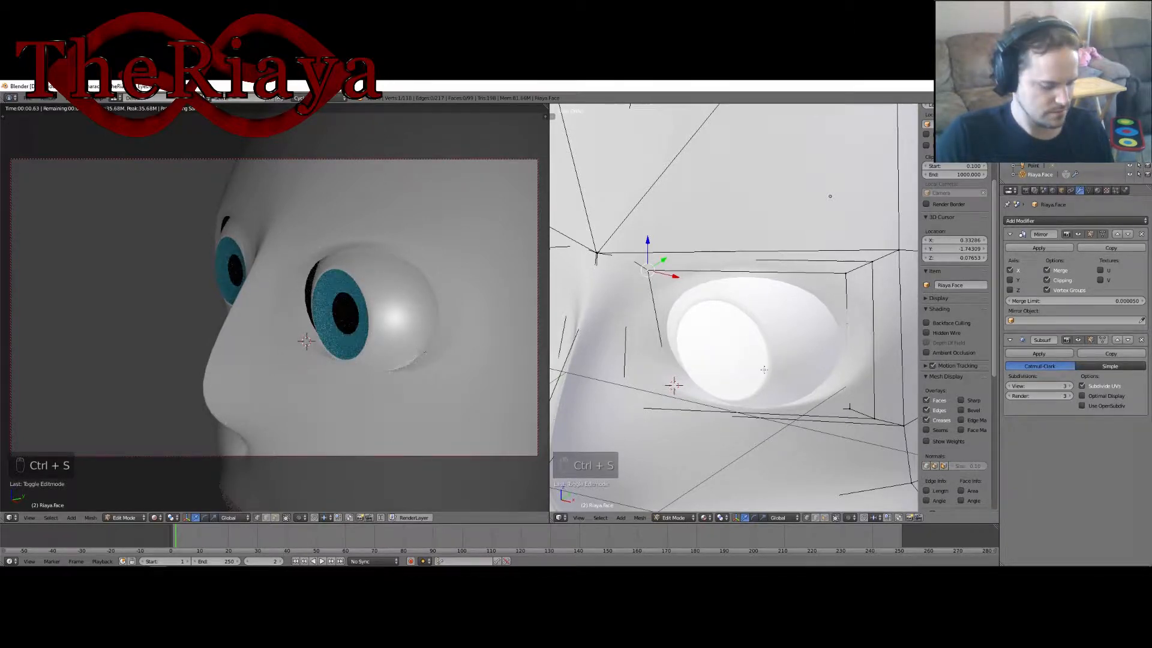
key(k)
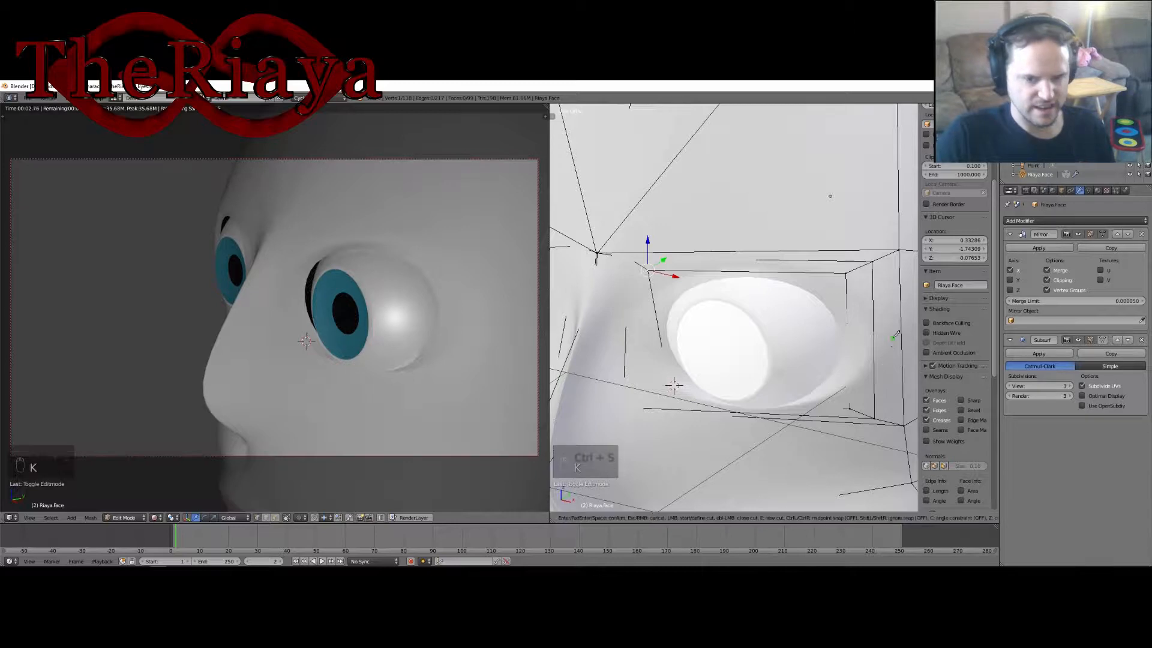
click(902, 335)
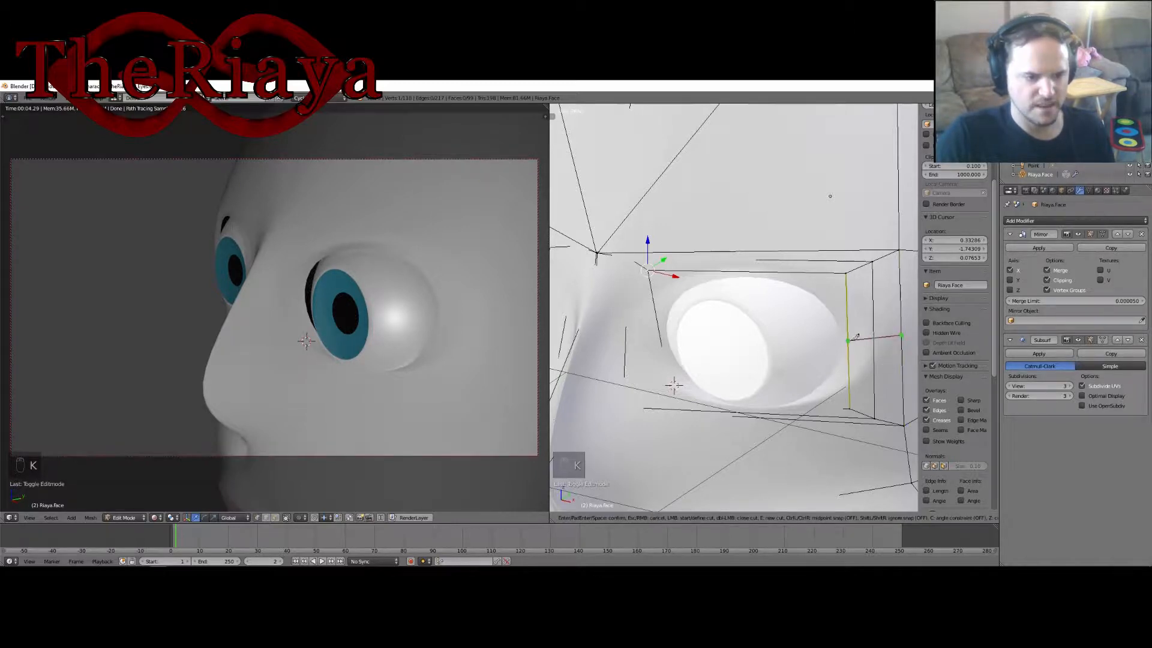
click(849, 338)
key(Return)
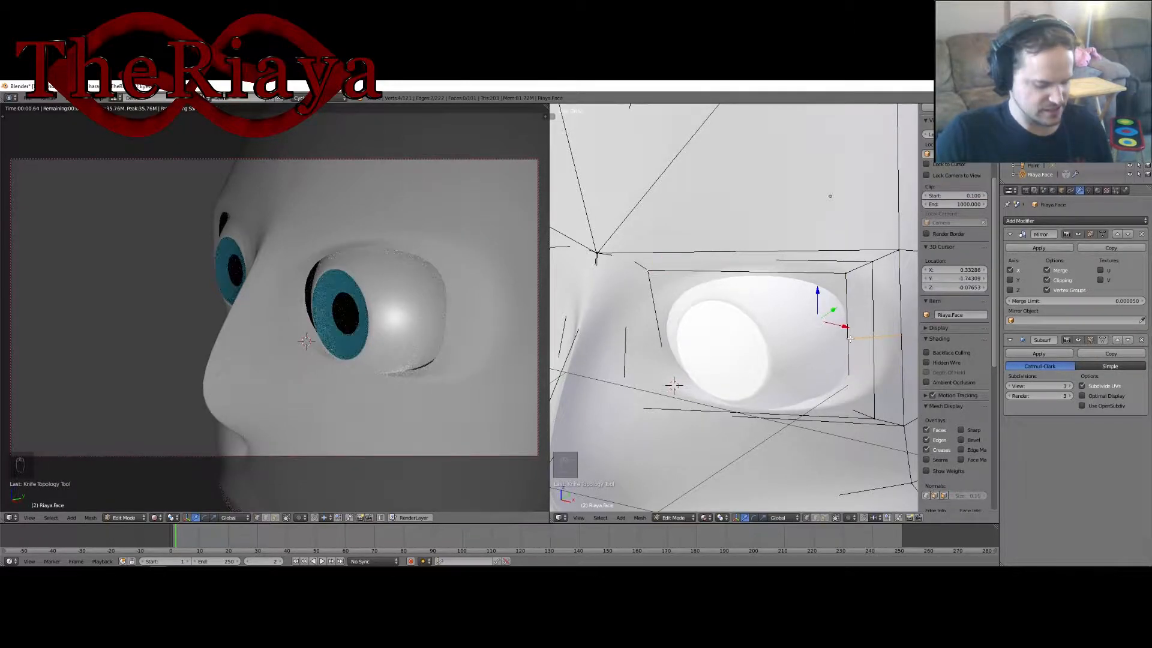
Knife-cut new edges across the middle of the top rim and the nose-side rim of the left eye opening.
key(k)
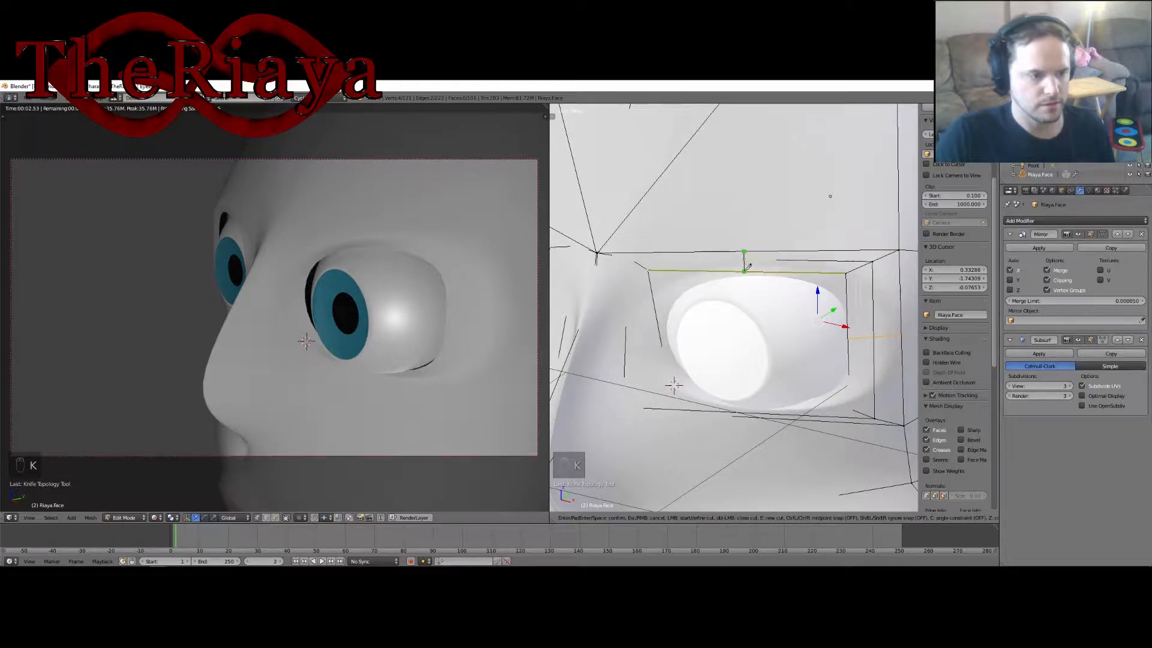
click(745, 271)
key(Return)
key(k)
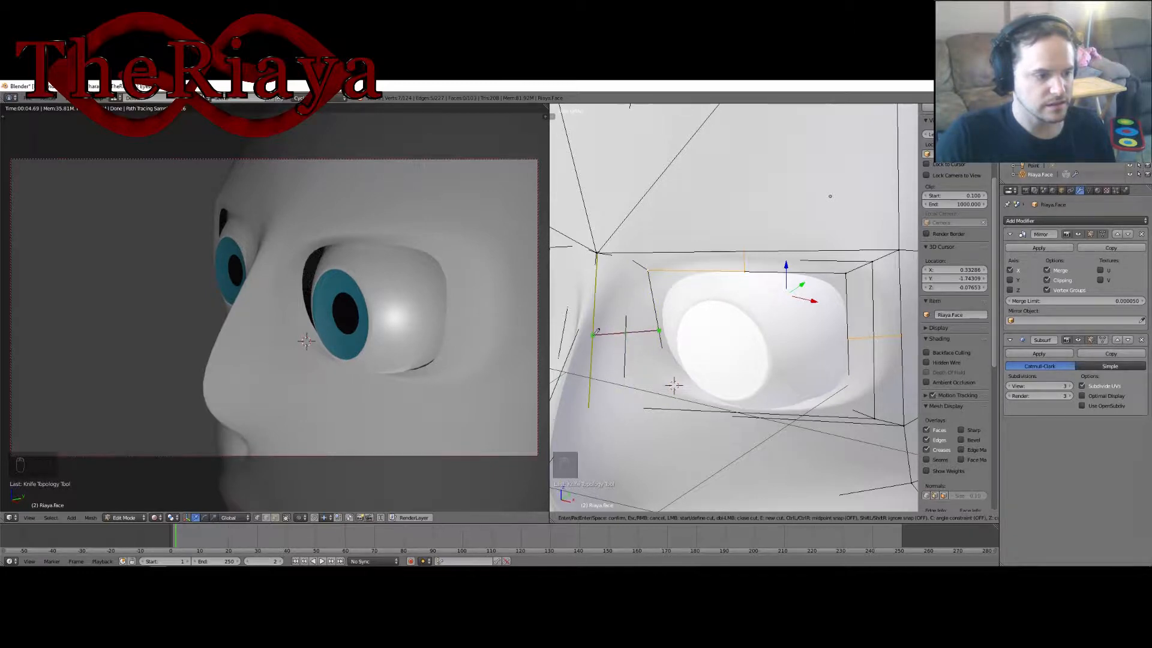
click(593, 334)
key(Return)
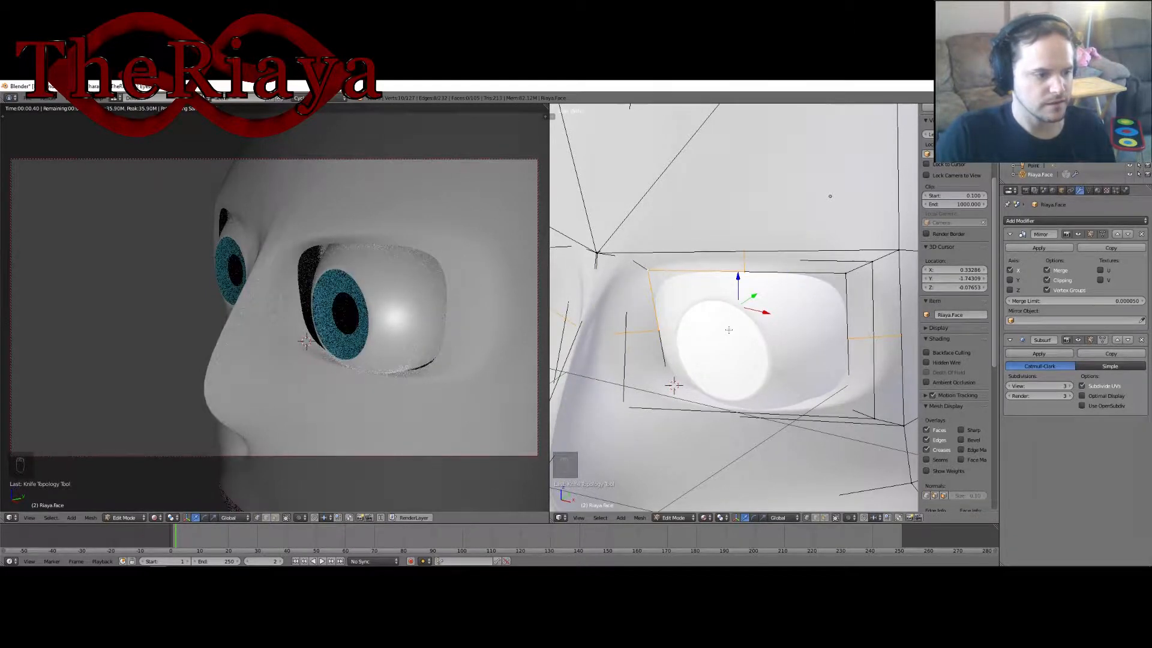
Knife-cut a new edge across the middle of the bottom rim of the left eye opening.
middle_drag(696, 345, 663, 357)
key(Tab)
key(Tab)
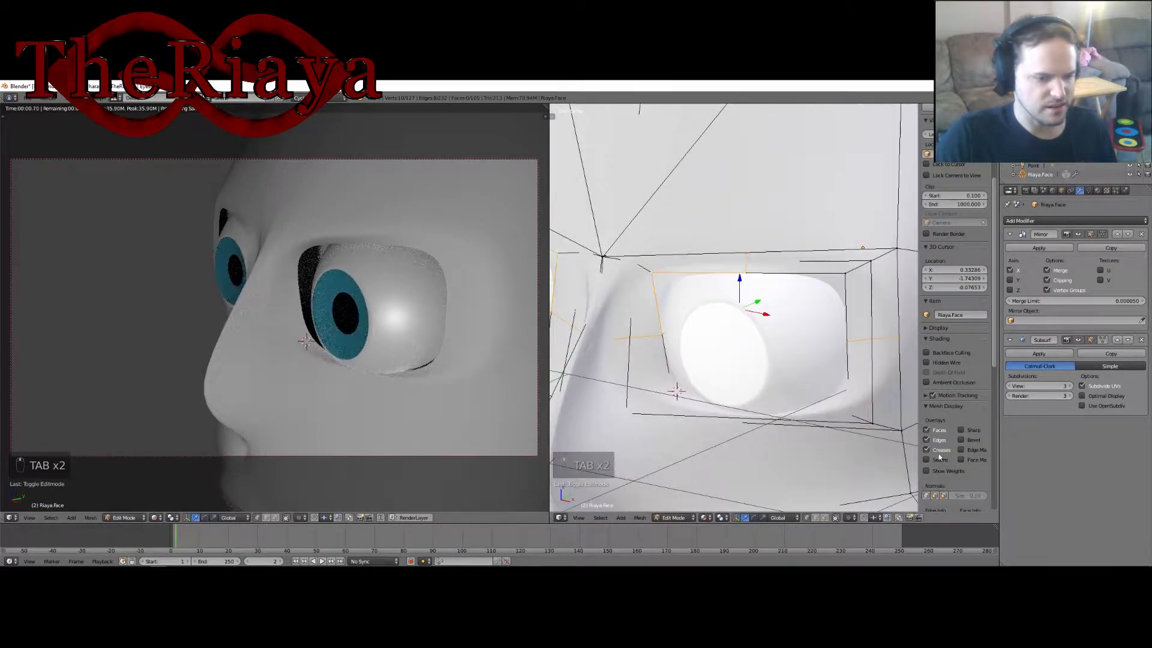
click(1103, 340)
click(1103, 339)
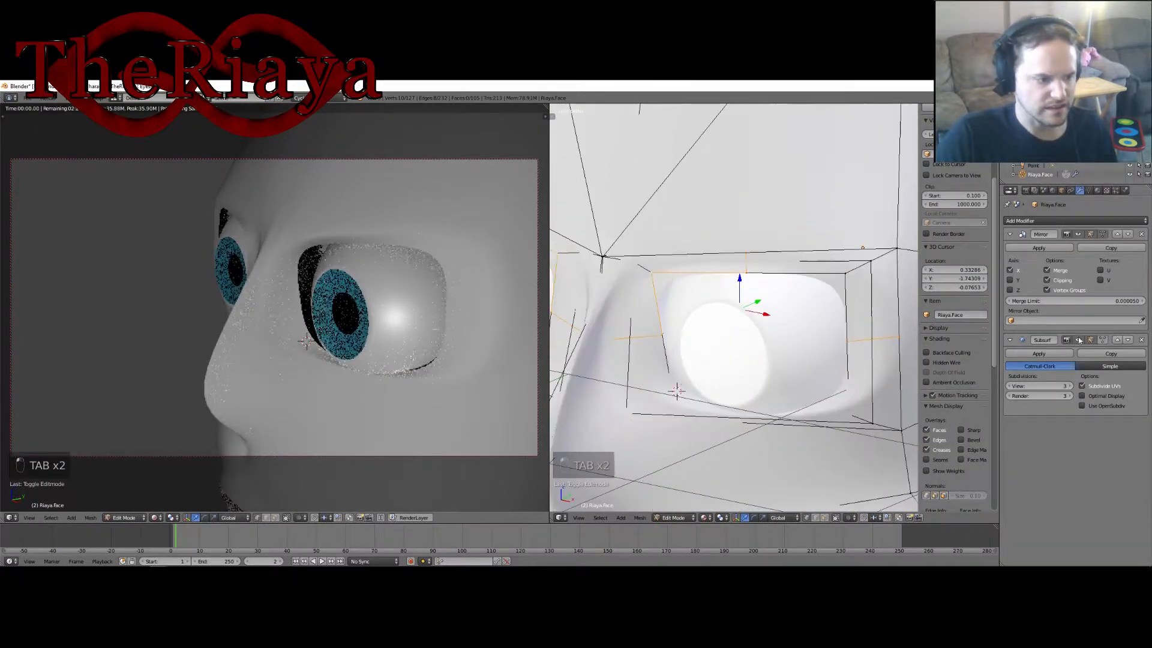
key(b)
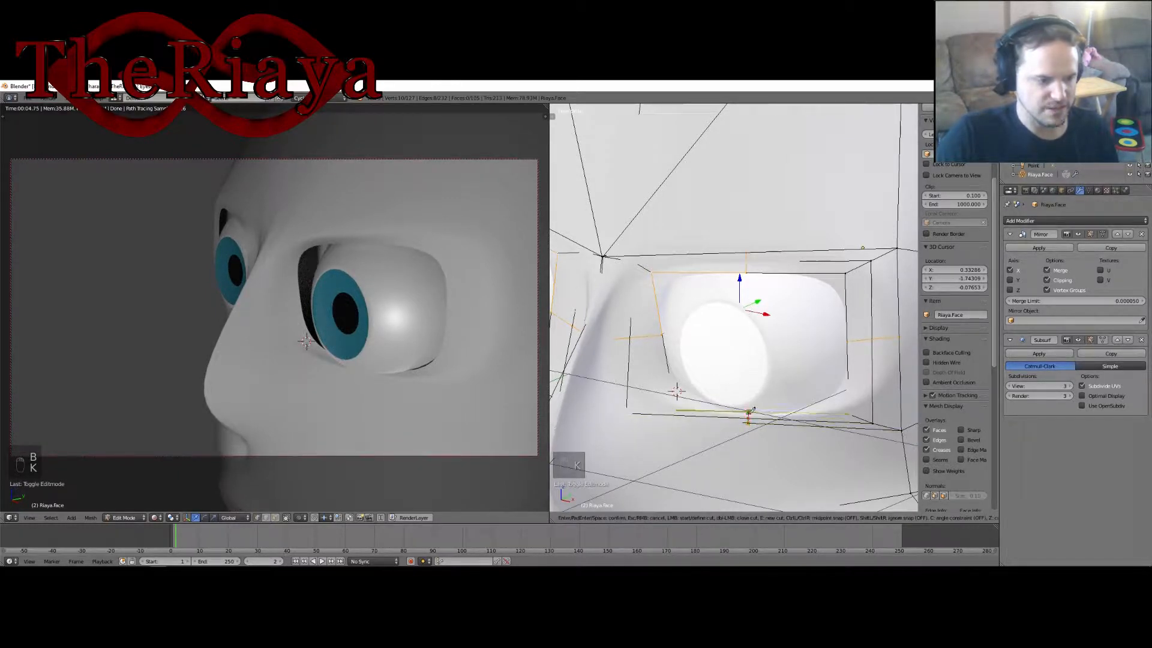
key(Tab)
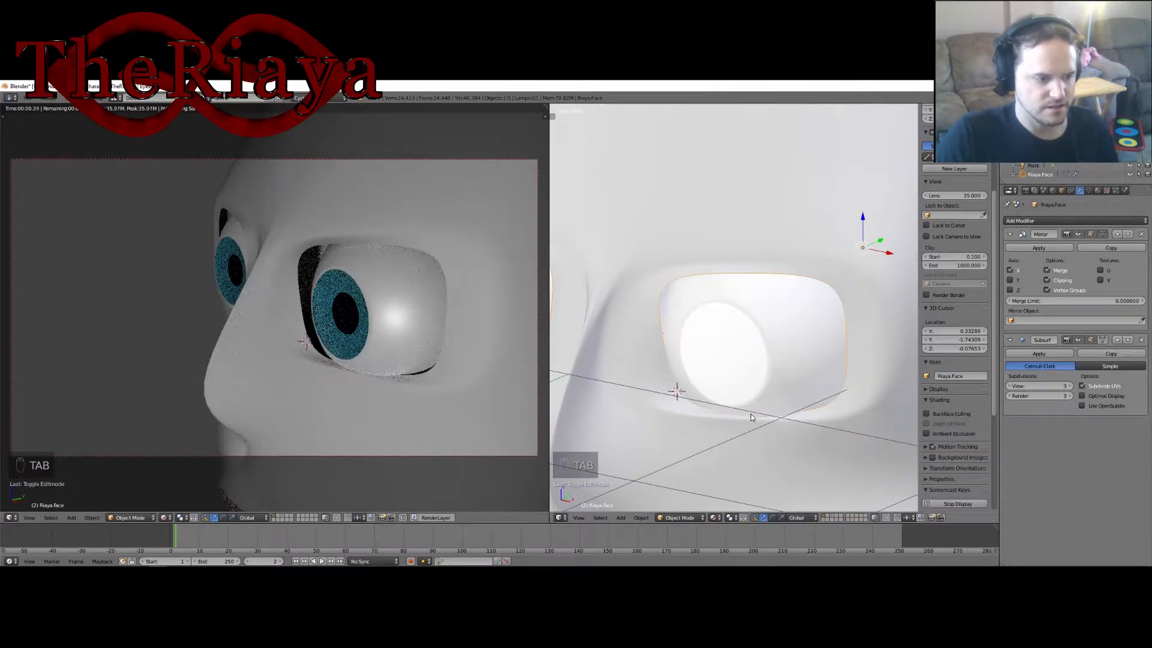
key(Tab)
middle_drag(780, 384, 746, 406)
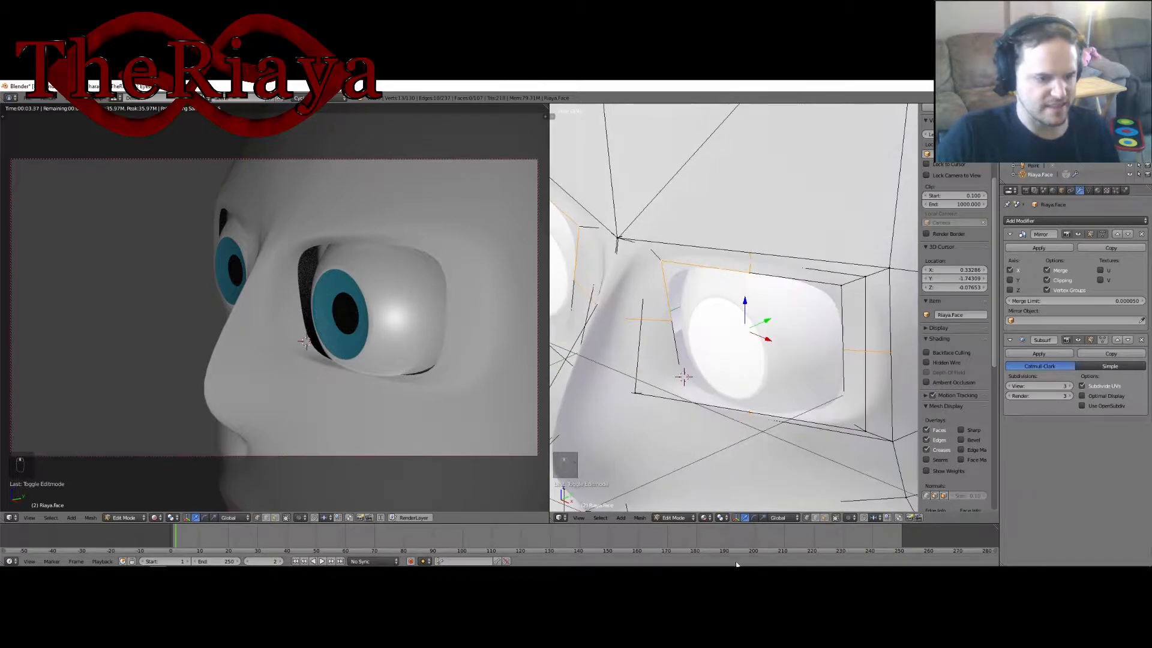
Turn on the Subsurf modifier's edit-cage adjustment and move the rim vertices at the upper inner corner of the left eye opening.
click(1104, 340)
middle_drag(765, 416, 821, 383)
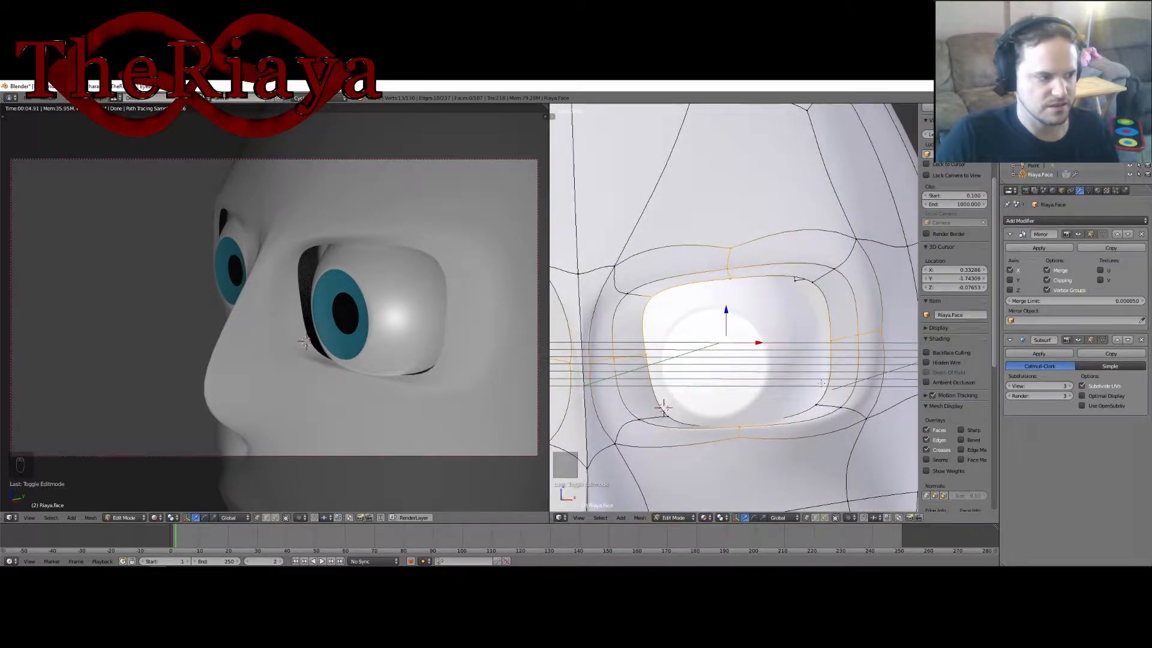
middle_drag(887, 354, 688, 302)
right_click(689, 294)
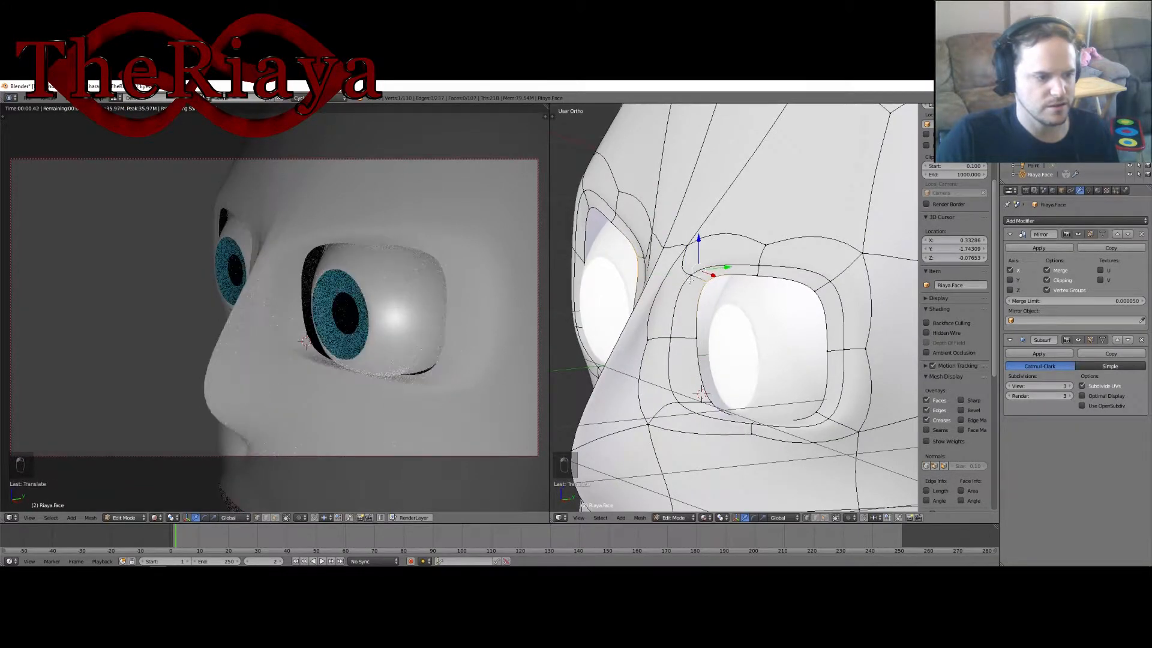
shift+right_click(716, 277)
key(g)
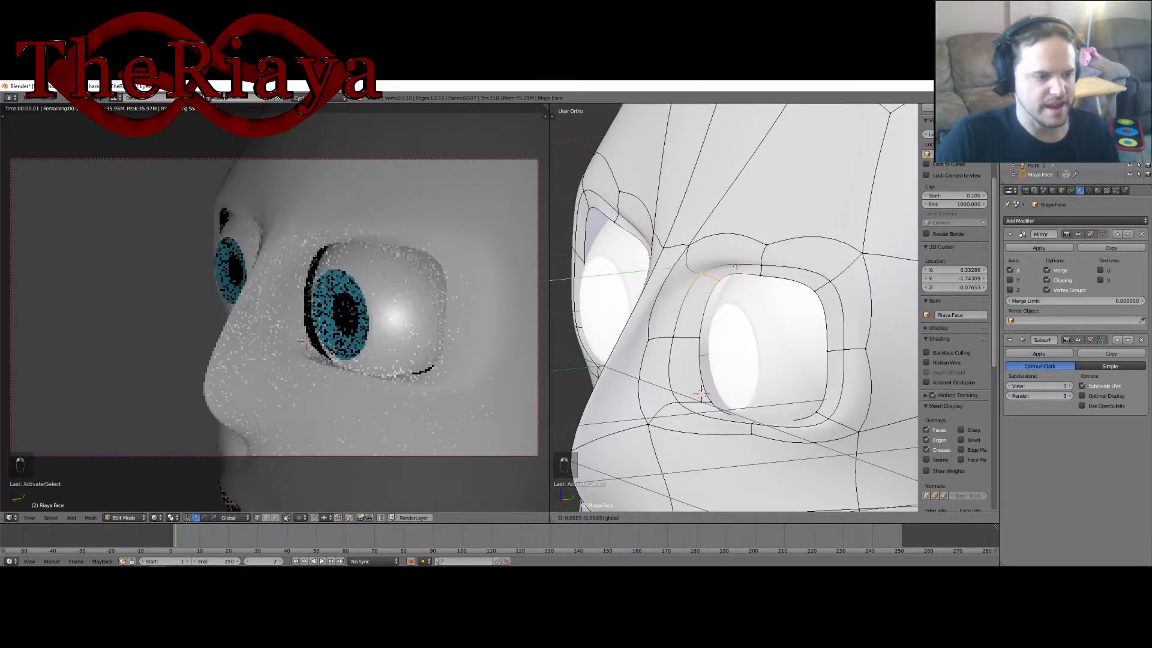
click(739, 263)
Reposition the neighbouring upper inner corner vertex, and shift the left eye opening's whole inner rim loop along Y.
right_click(712, 268)
middle_drag(711, 267, 784, 348)
key(g)
click(721, 271)
alt+right_click(740, 277)
click(791, 342)
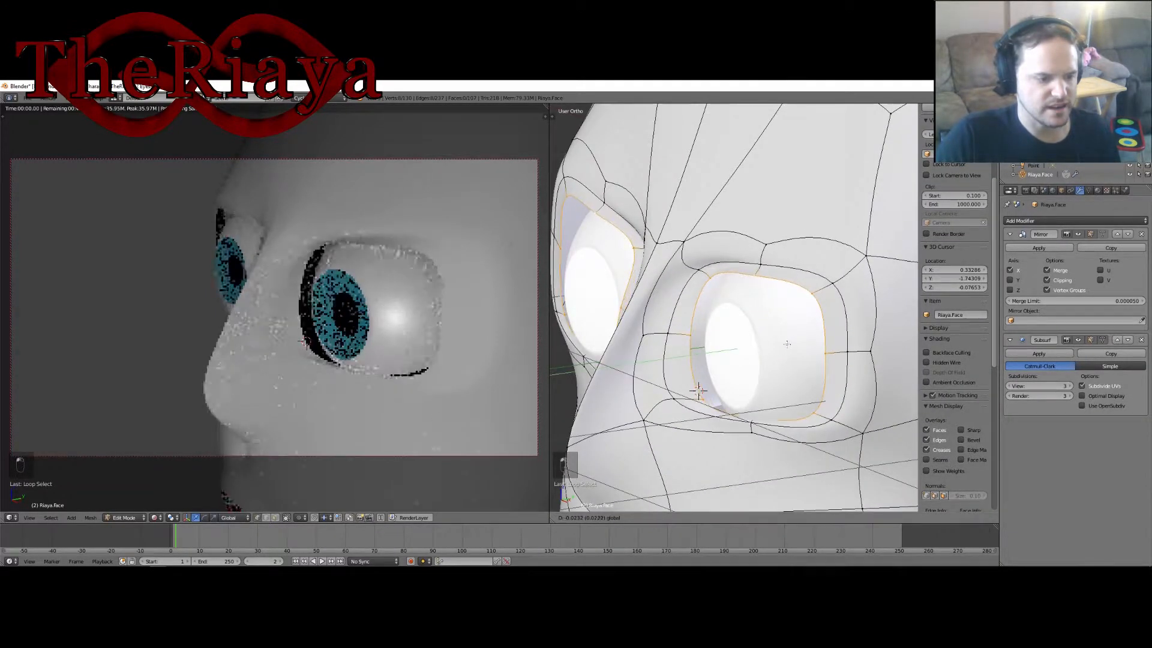
Lower the bottom rim's outer middle vertex along Z and reposition the inner middle vertex beside the eyeball.
right_click(750, 433)
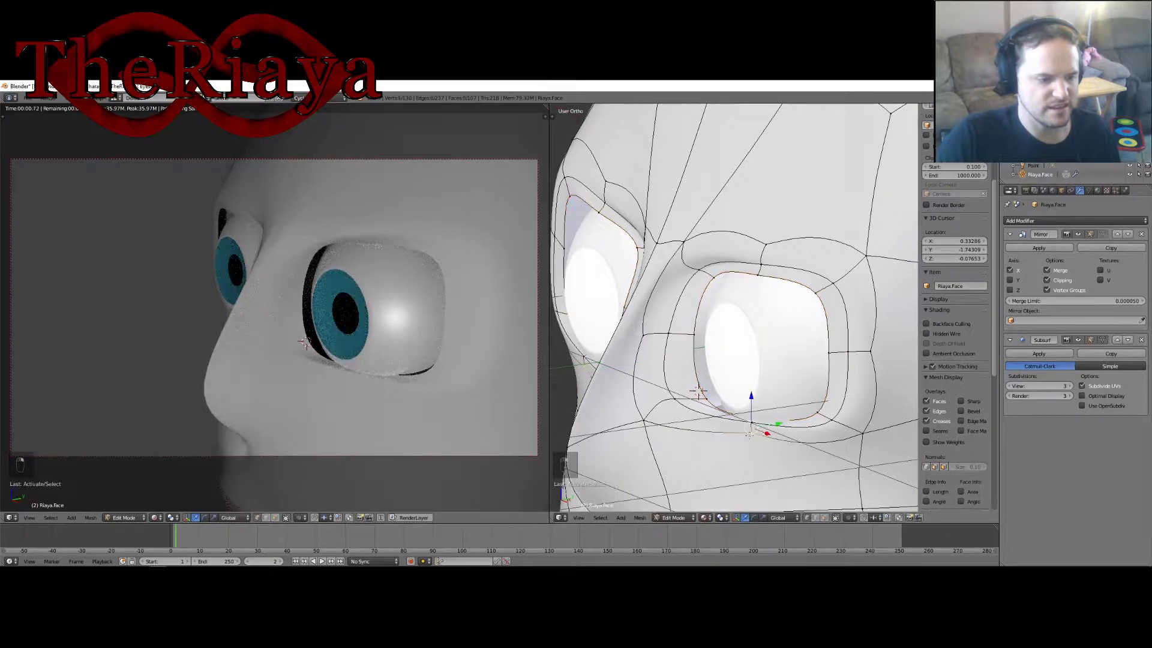
key(g)
key(z)
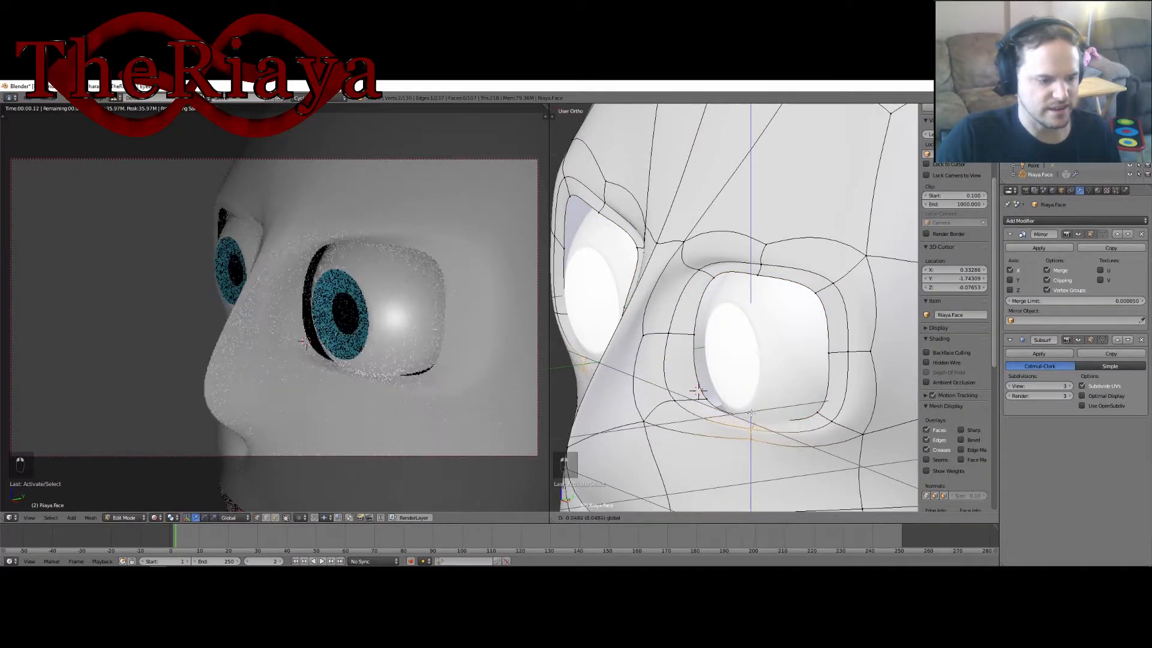
click(760, 415)
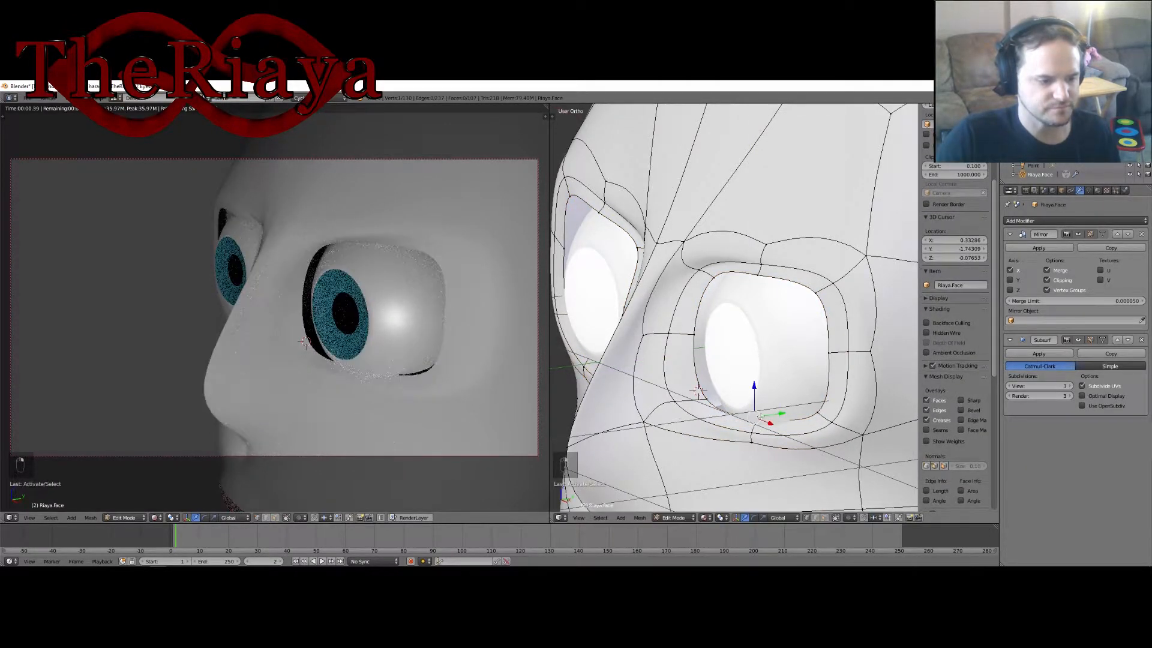
click(768, 415)
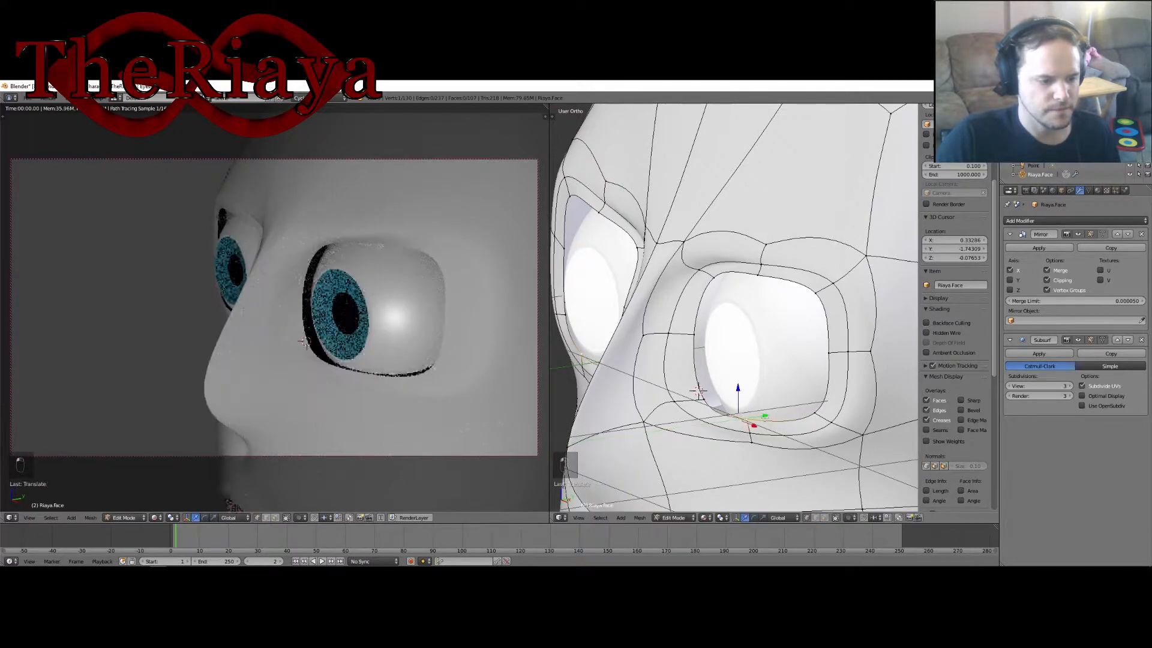
Extrude the inner rim loop of the left eye opening to form a lip around the eyeball.
right_click(698, 393)
middle_drag(698, 393, 810, 293)
key(KP_1)
alt+right_click(821, 299)
middle_drag(812, 336, 778, 349)
key(e)
drag(792, 349, 806, 352)
middle_drag(768, 360, 747, 315)
Move the two lip vertices at the upper inner corner of the left eye opening, lowering them along Z to close the gap.
right_click(699, 283)
mouse_move(699, 283)
middle_down()
mouse_move(715, 327)
mouse_move(695, 268)
mouse_move(760, 341)
mouse_move(848, 378)
mouse_move(764, 355)
mouse_move(729, 293)
mouse_move(697, 284)
middle_up()
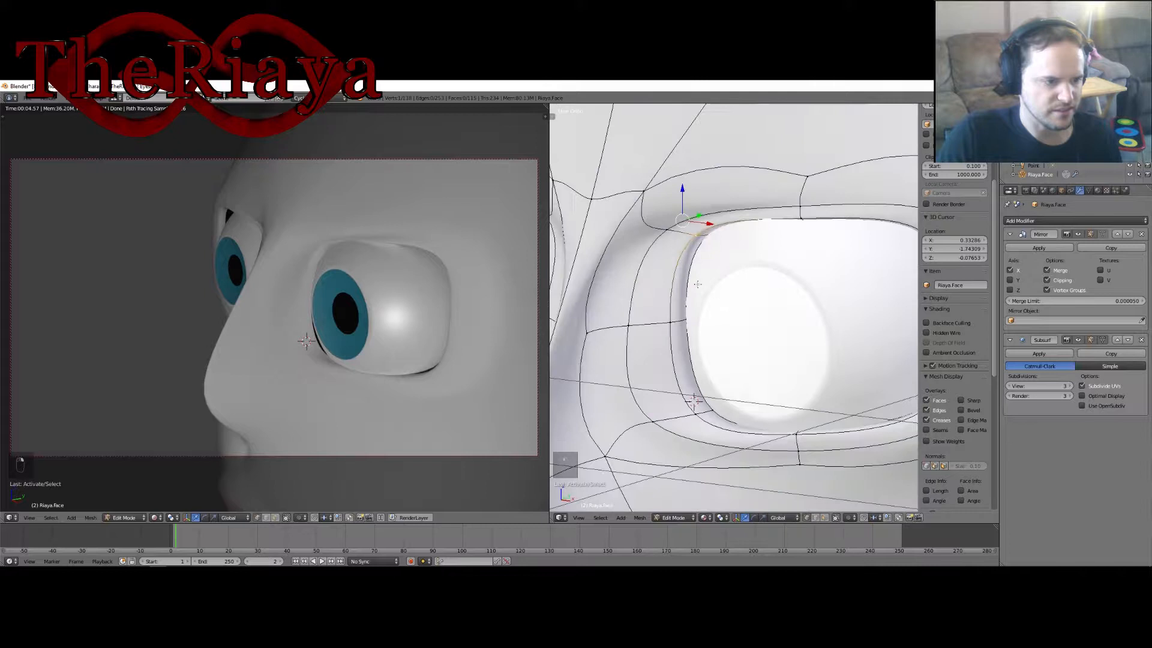
shift+right_click(716, 234)
middle_drag(874, 235, 773, 212)
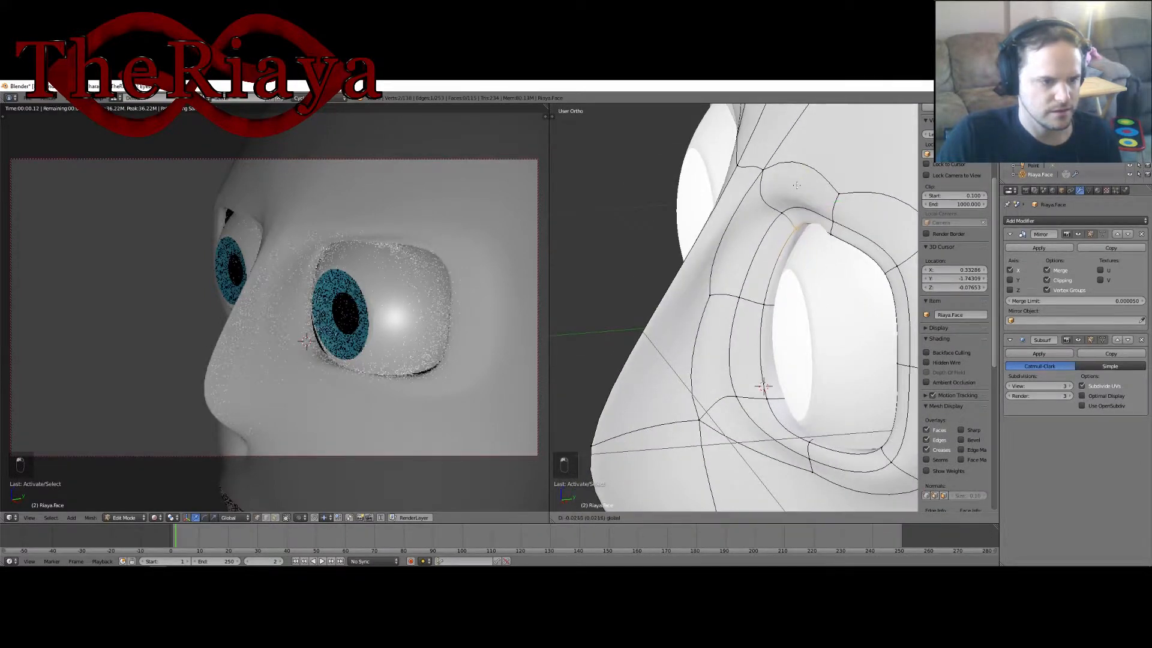
key(g)
click(819, 226)
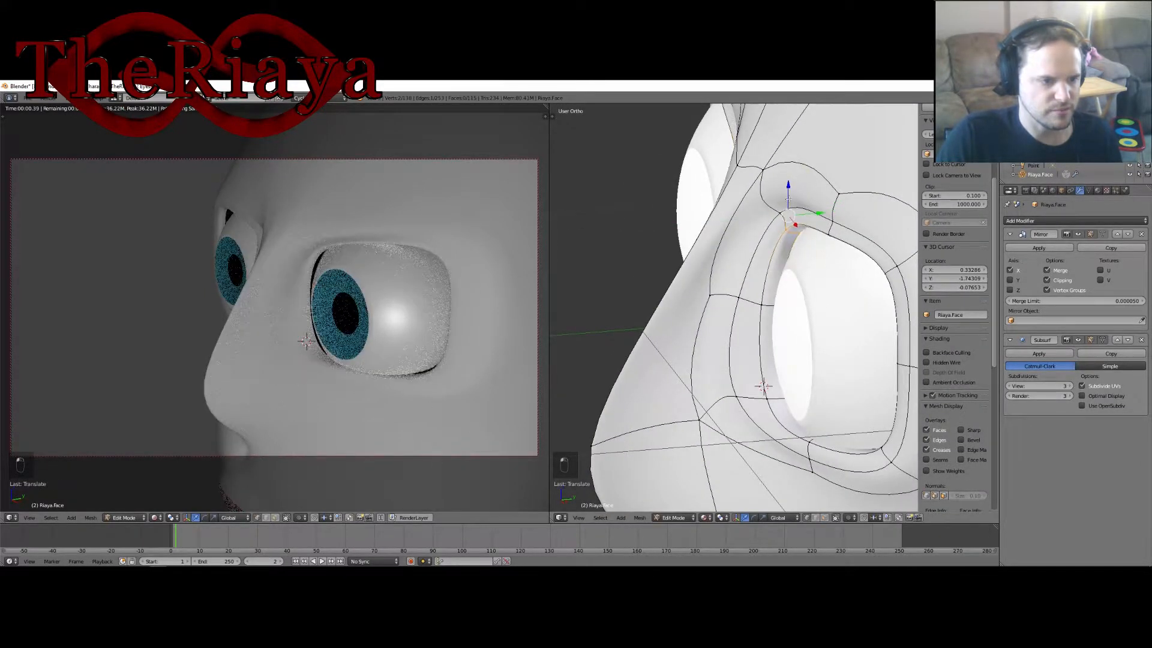
drag(792, 213, 791, 222)
middle_drag(799, 243, 811, 245)
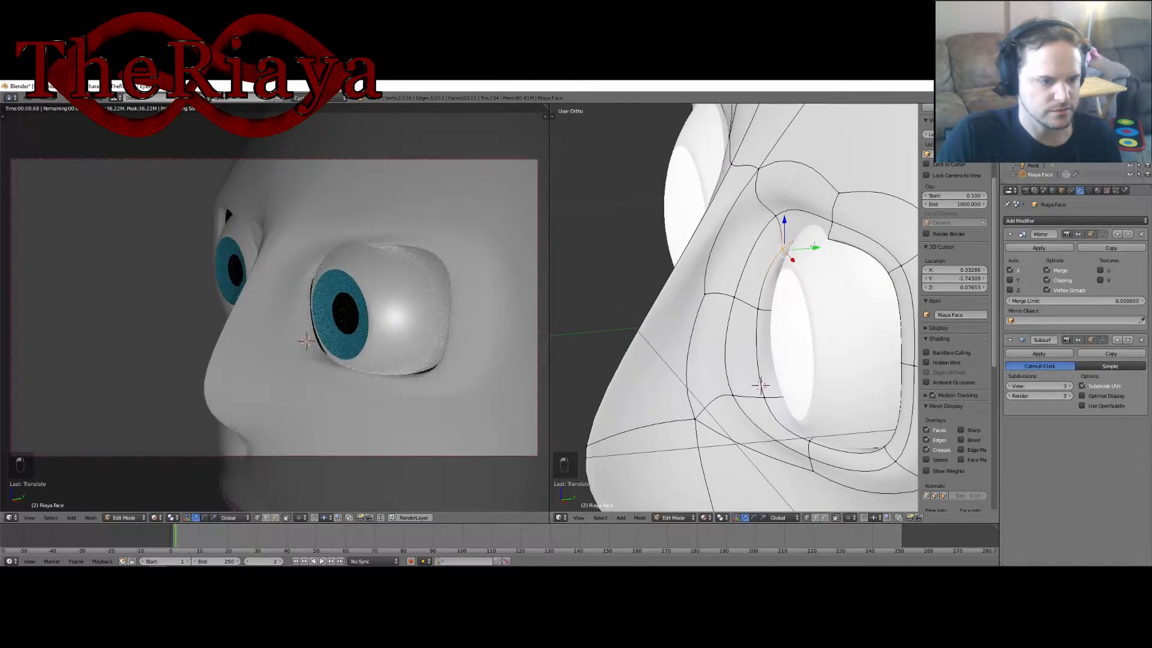
drag(803, 255, 806, 255)
Select the two lip vertices at the middle of the upper rim and shift them to follow the eyeball.
right_click(829, 242)
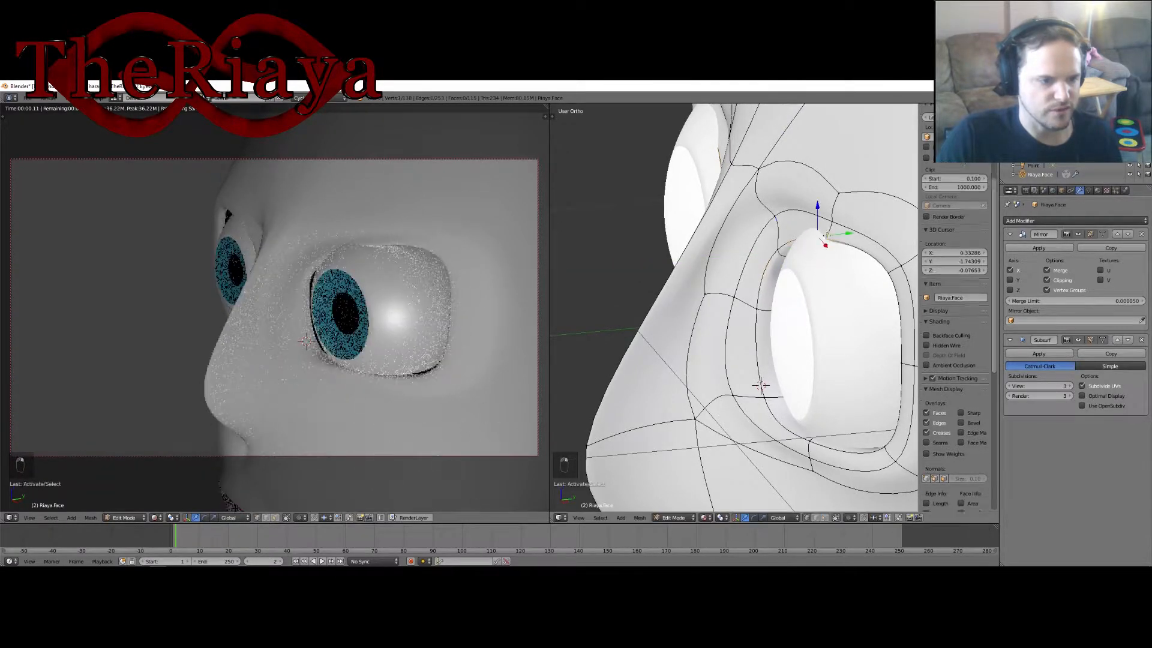
shift+right_click(828, 243)
middle_drag(854, 260, 791, 252)
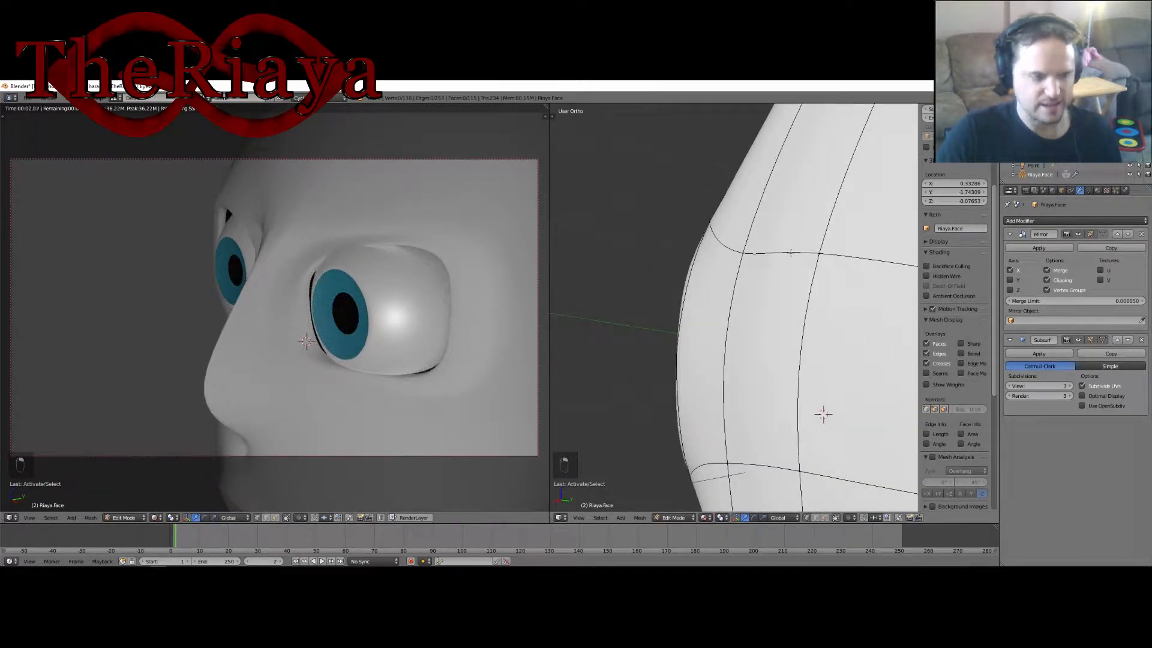
key(KP_5)
middle_drag(794, 306, 768, 301)
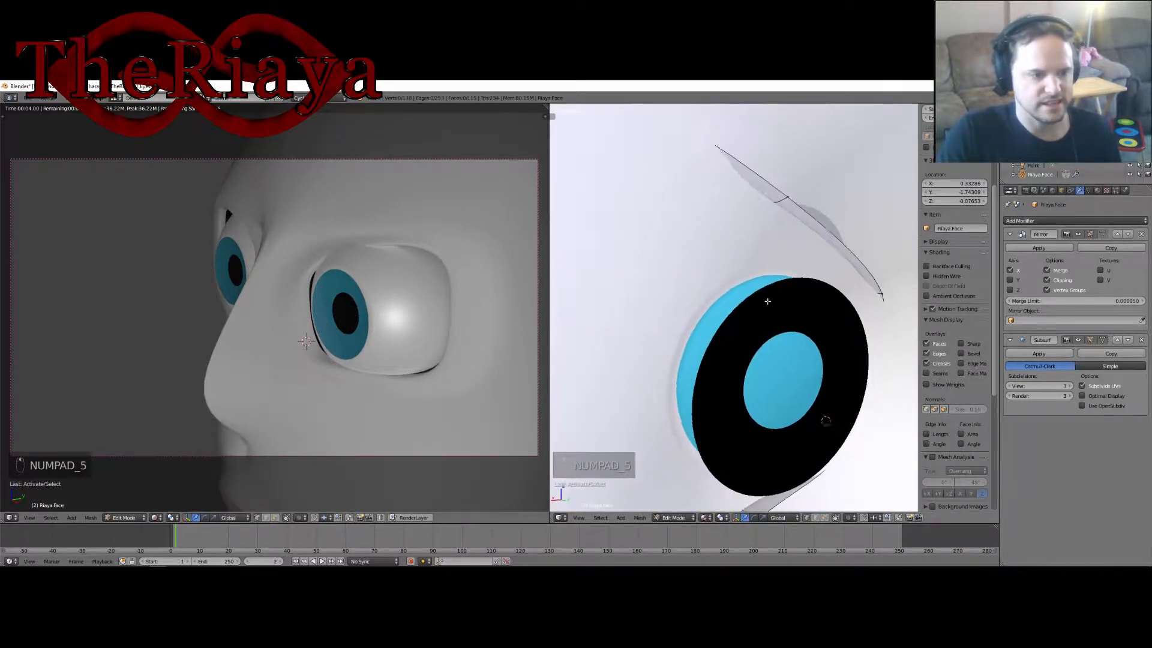
middle_drag(823, 411, 892, 262)
drag(856, 227, 842, 228)
middle_drag(842, 231, 759, 272)
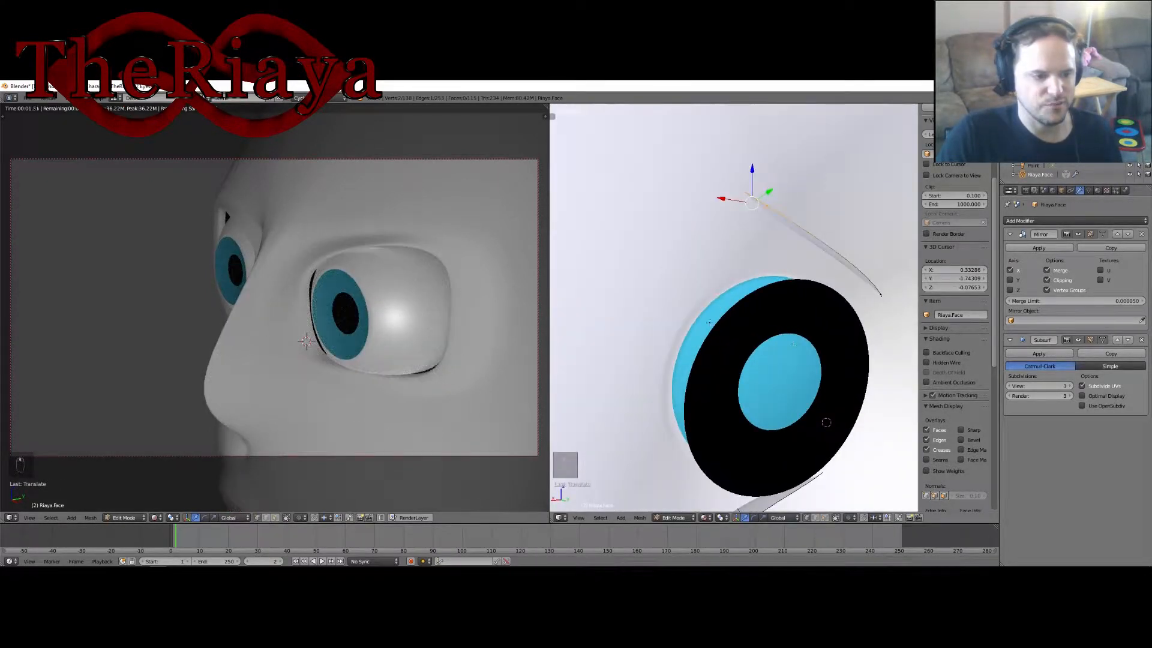
Examine the rim around the left eyeball from several angles, focusing on the two lip vertices at the upper outer corner.
middle_drag(826, 422, 758, 313)
middle_drag(680, 218, 867, 295)
scroll(656, 219, down, 5)
middle_drag(798, 285, 744, 271)
scroll(773, 273, up, 5)
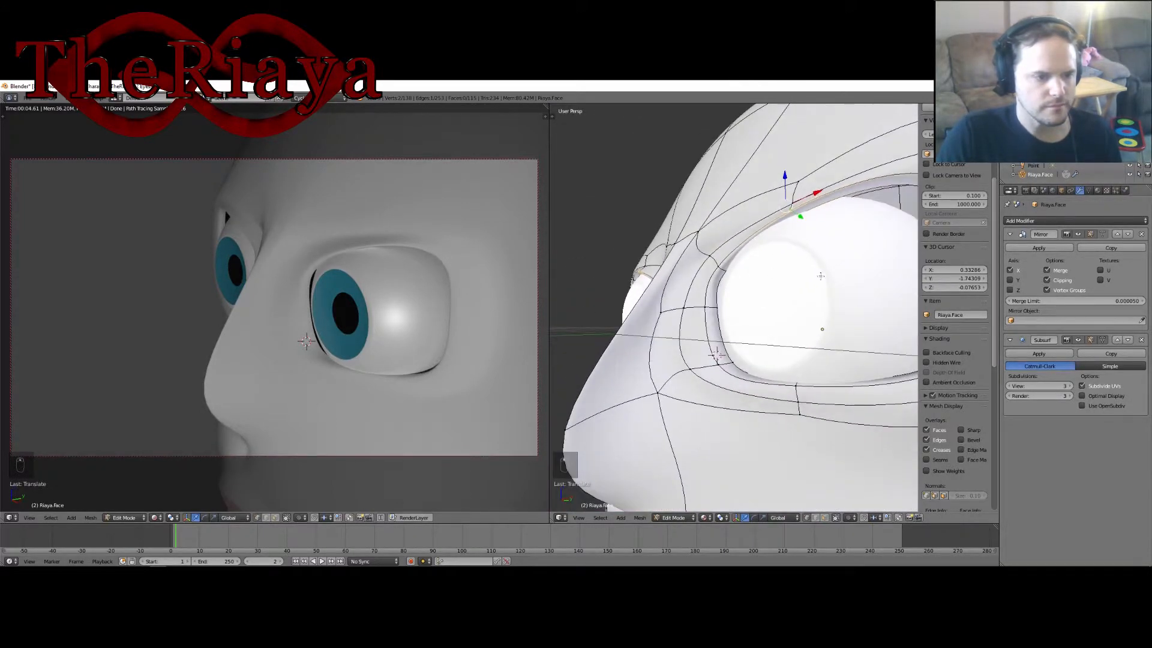
middle_drag(820, 276, 730, 308)
right_click(759, 239)
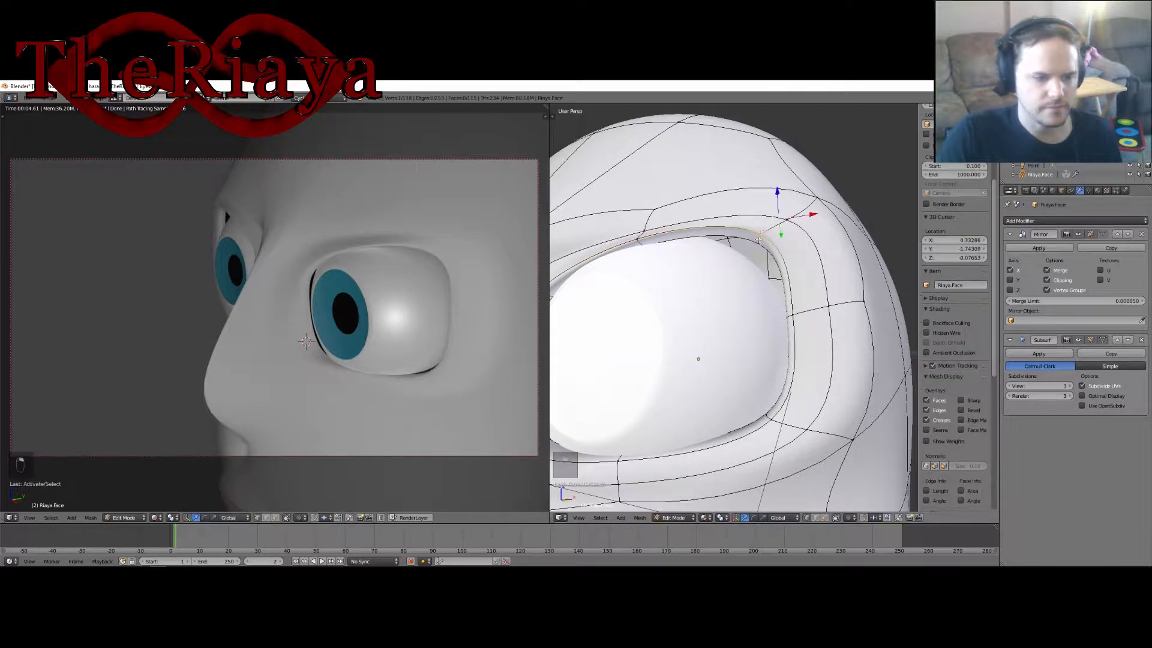
shift+right_click(755, 249)
middle_drag(755, 248, 797, 252)
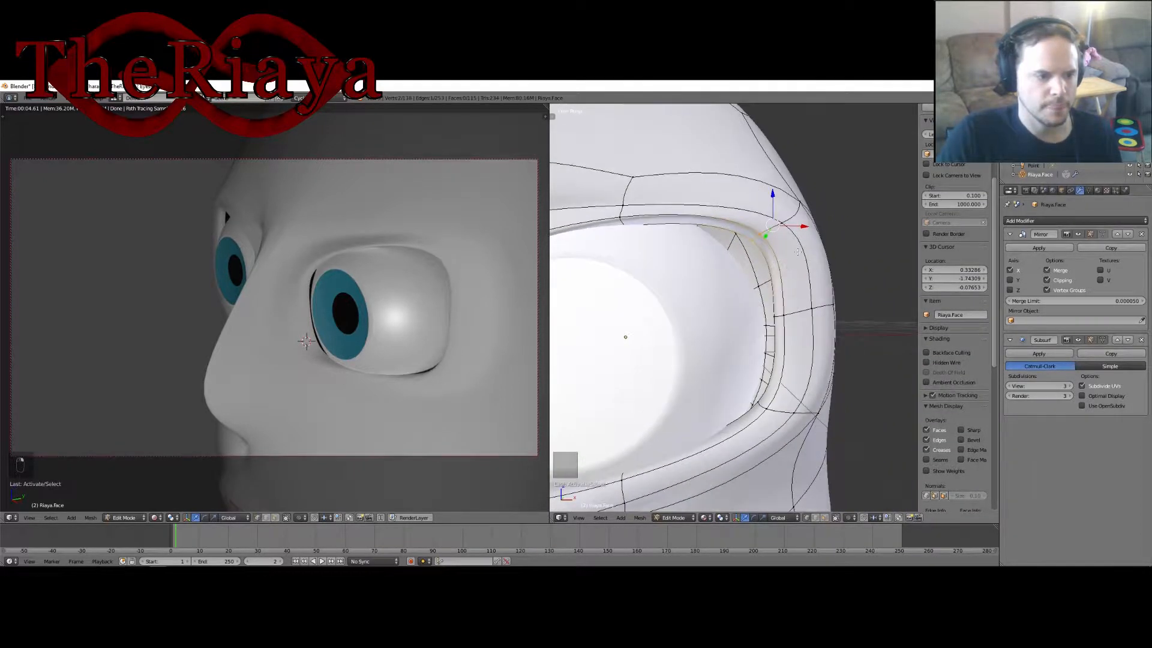
Move the two lip vertices at the lower outer corner of the left eye opening inward along X, redoing the first attempt.
right_click(786, 412)
shift+right_click(768, 407)
middle_drag(764, 405, 802, 411)
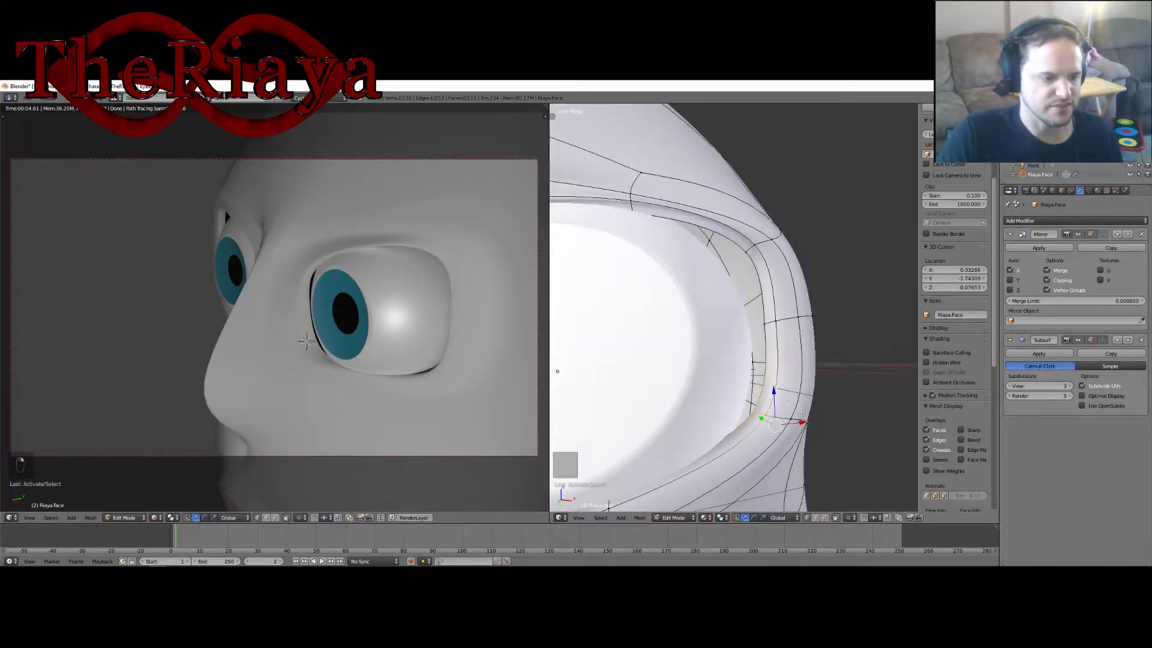
drag(803, 422, 793, 424)
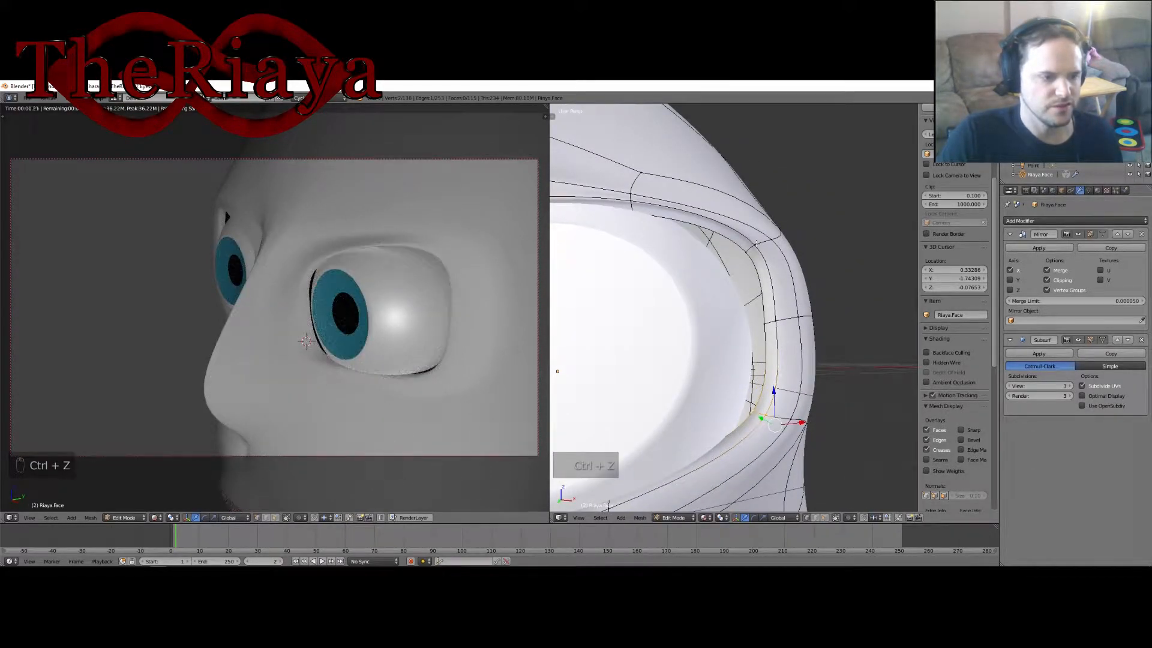
drag(796, 326, 777, 328)
Select the two lip vertices at the upper outer corner of the left eye opening and move them inward along X.
middle_drag(730, 243, 775, 243)
right_click(730, 251)
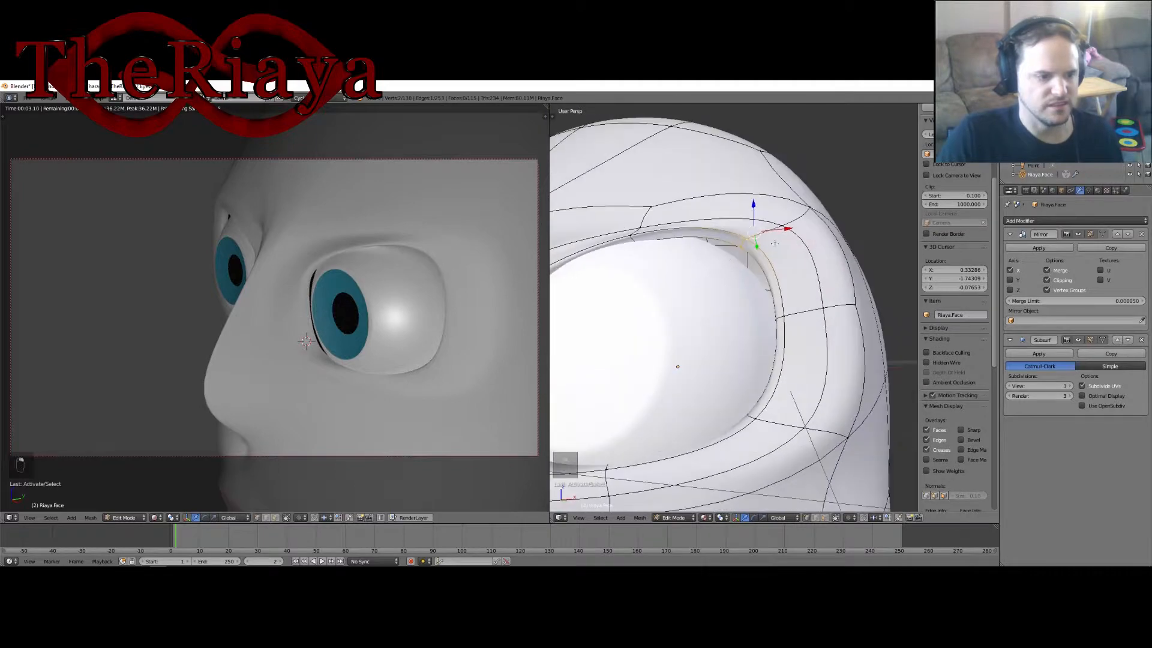
drag(770, 232, 774, 234)
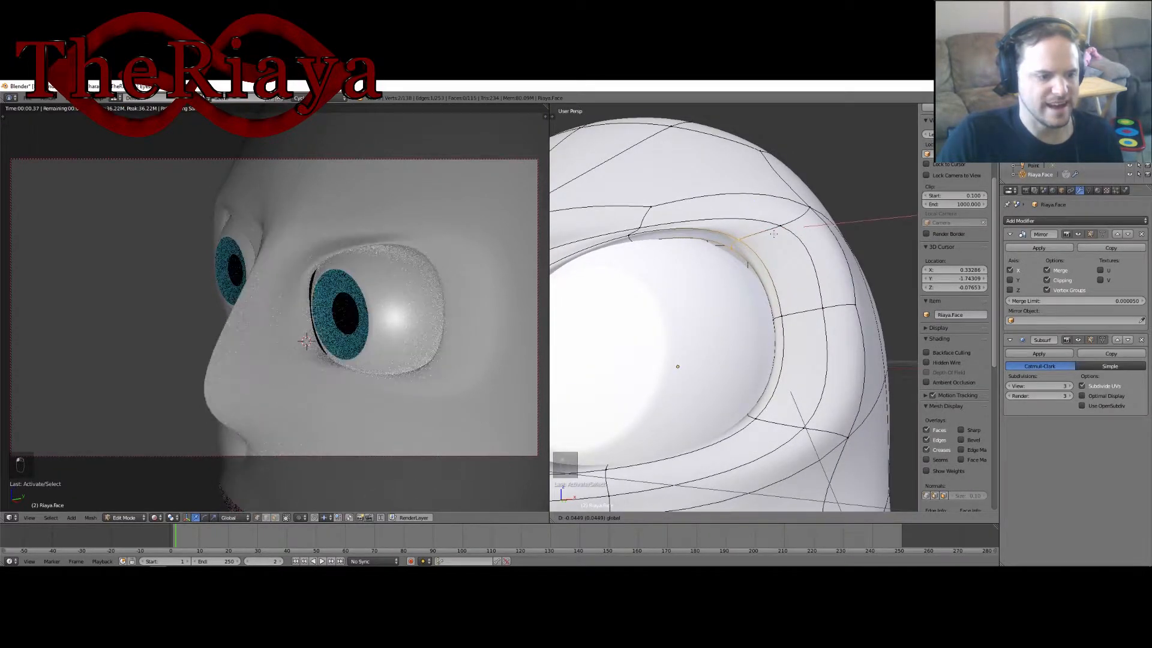
click(779, 236)
middle_drag(779, 236, 750, 251)
drag(780, 228, 759, 231)
middle_drag(759, 231, 765, 246)
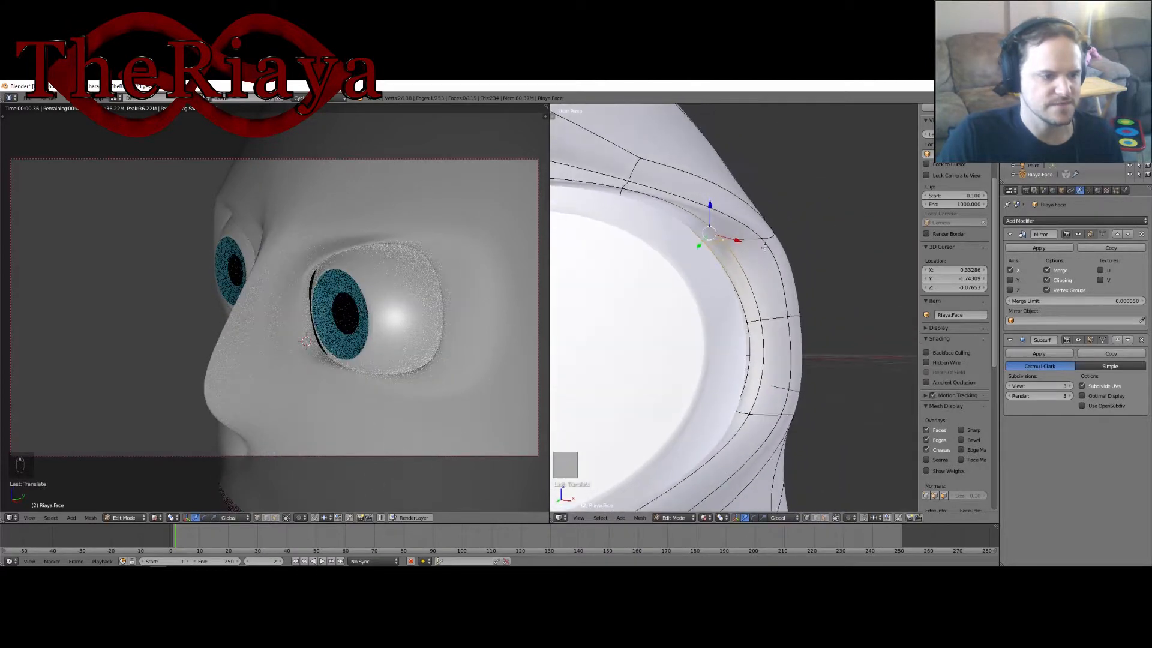
Select the lip vertices at the lower outer corner of the left eye opening and adjust them along X.
right_click(749, 409)
middle_drag(750, 408, 712, 418)
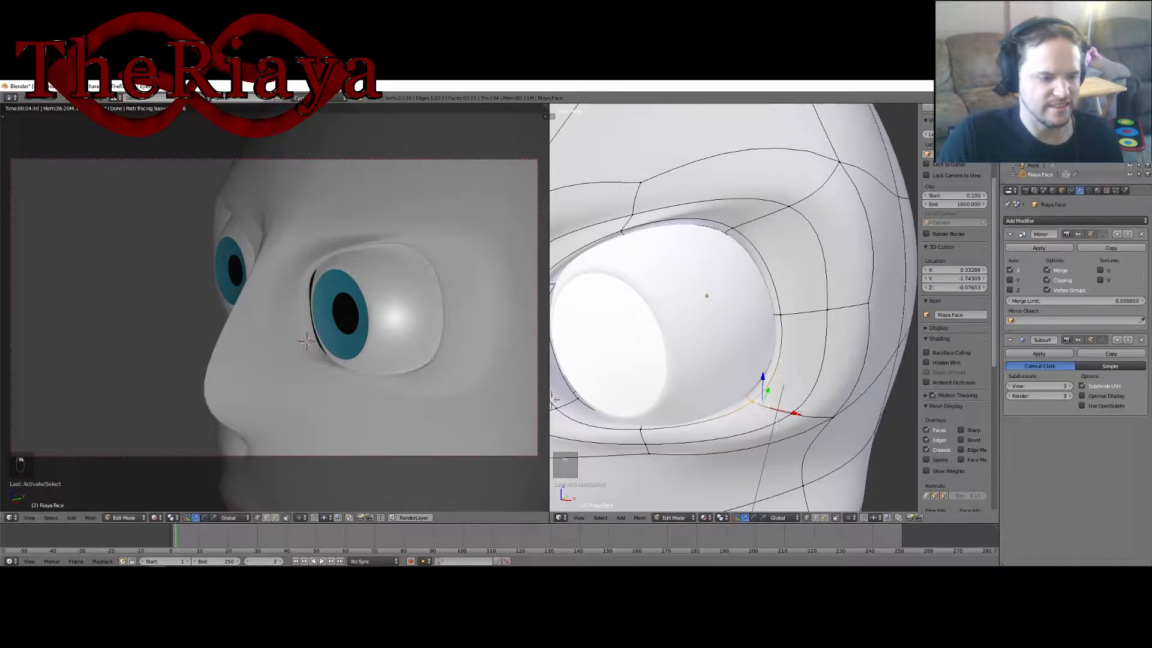
key(g)
key(x)
mouse_move(799, 375)
middle_down()
mouse_move(785, 341)
mouse_move(792, 363)
middle_up()
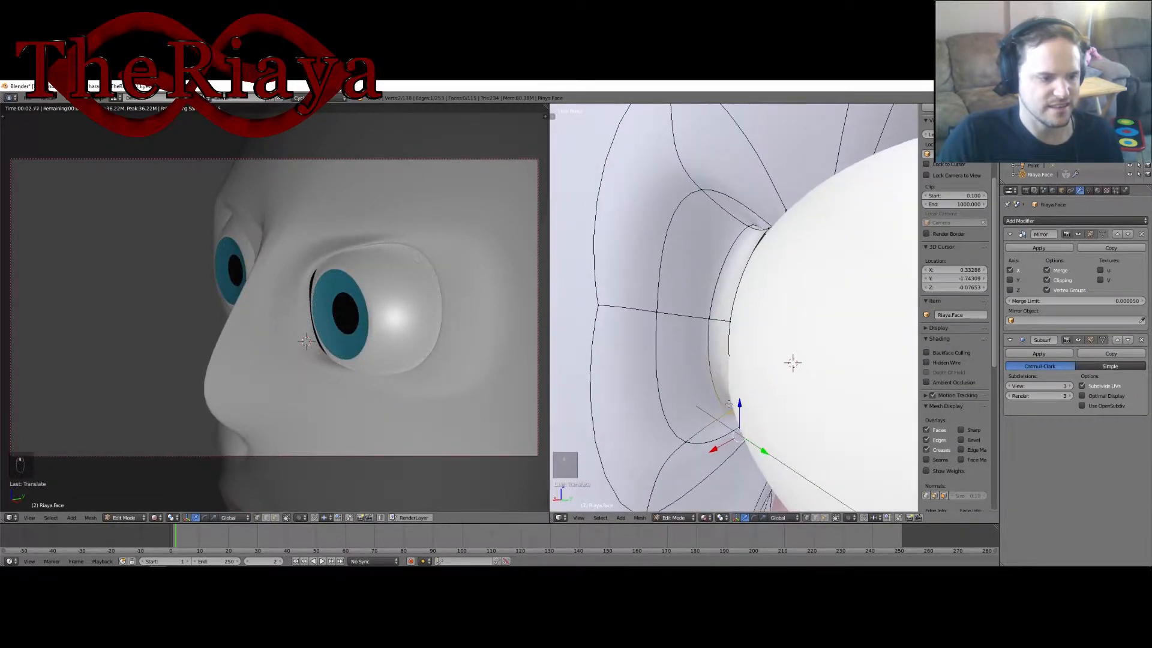
middle_drag(718, 417, 841, 399)
scroll(798, 414, down, 3)
middle_drag(774, 423, 816, 417)
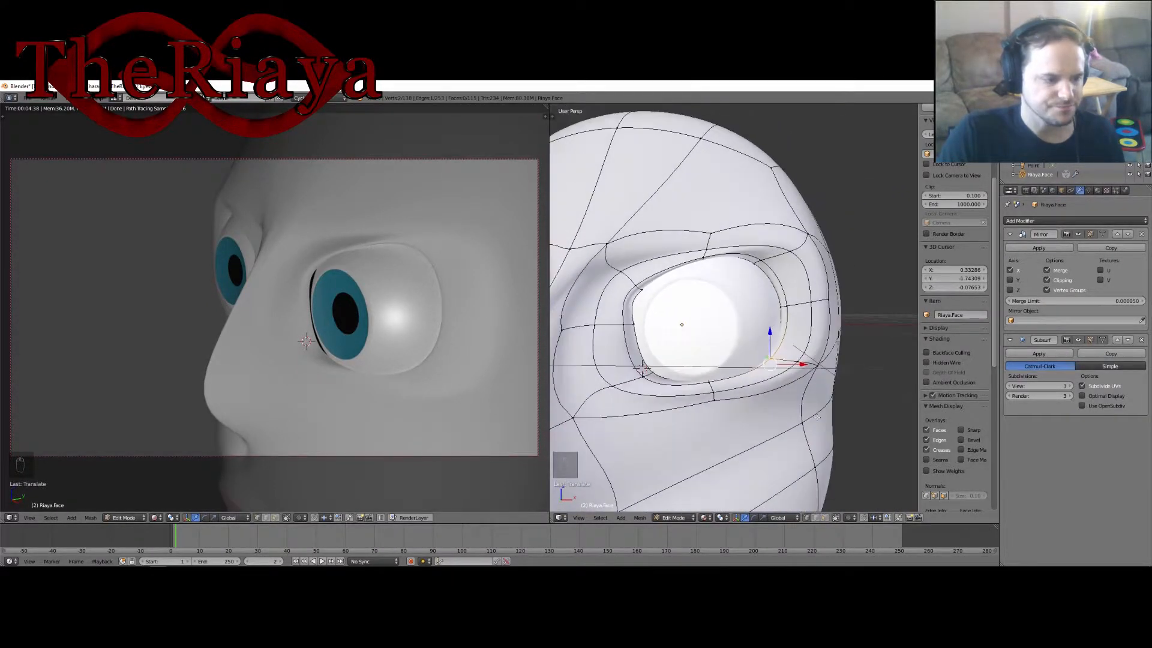
Select the two lip vertices on the inner side of the left eye opening and lower them along Z.
right_click(625, 325)
shift+right_click(635, 325)
middle_drag(679, 343, 754, 333)
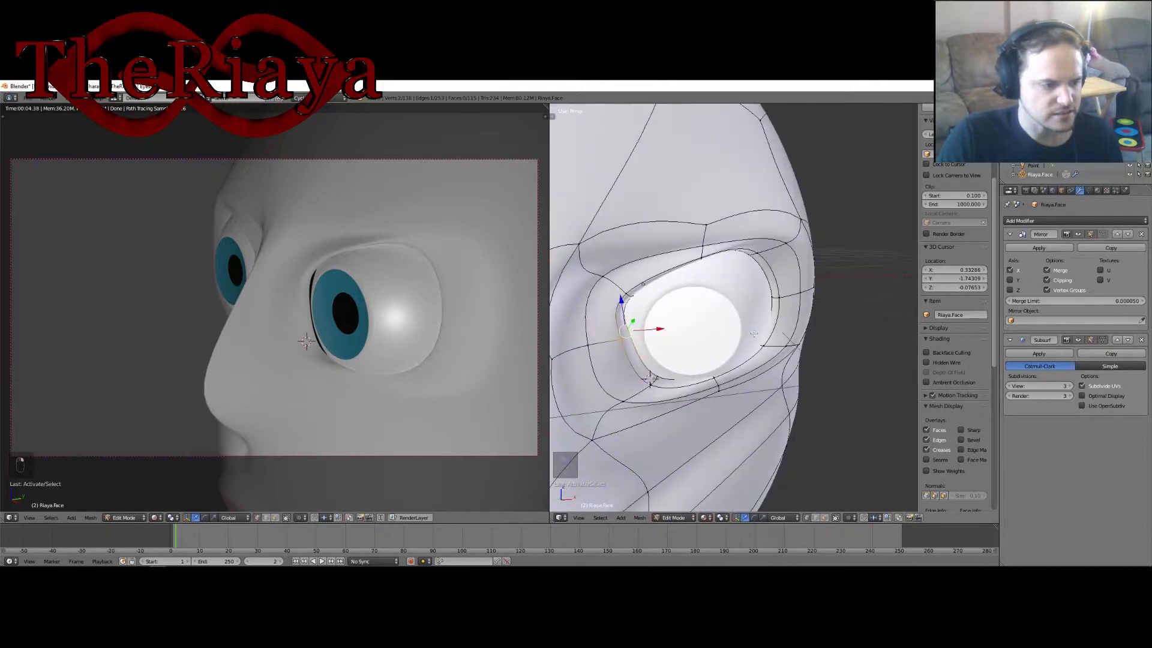
key(g)
key(z)
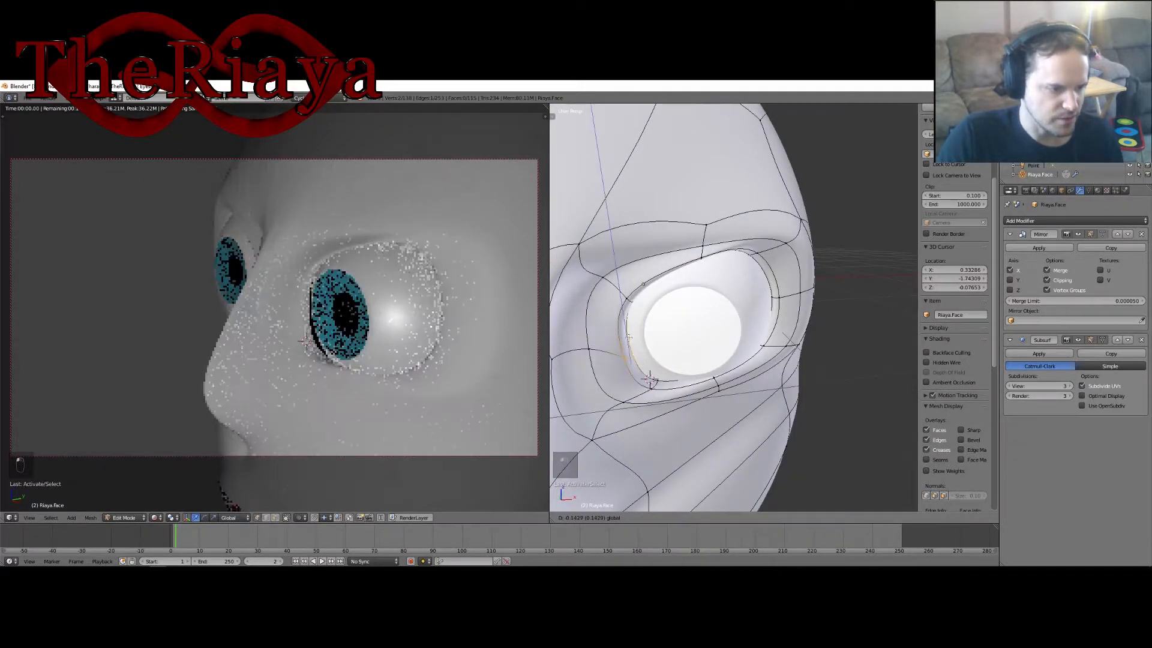
drag(632, 350, 630, 351)
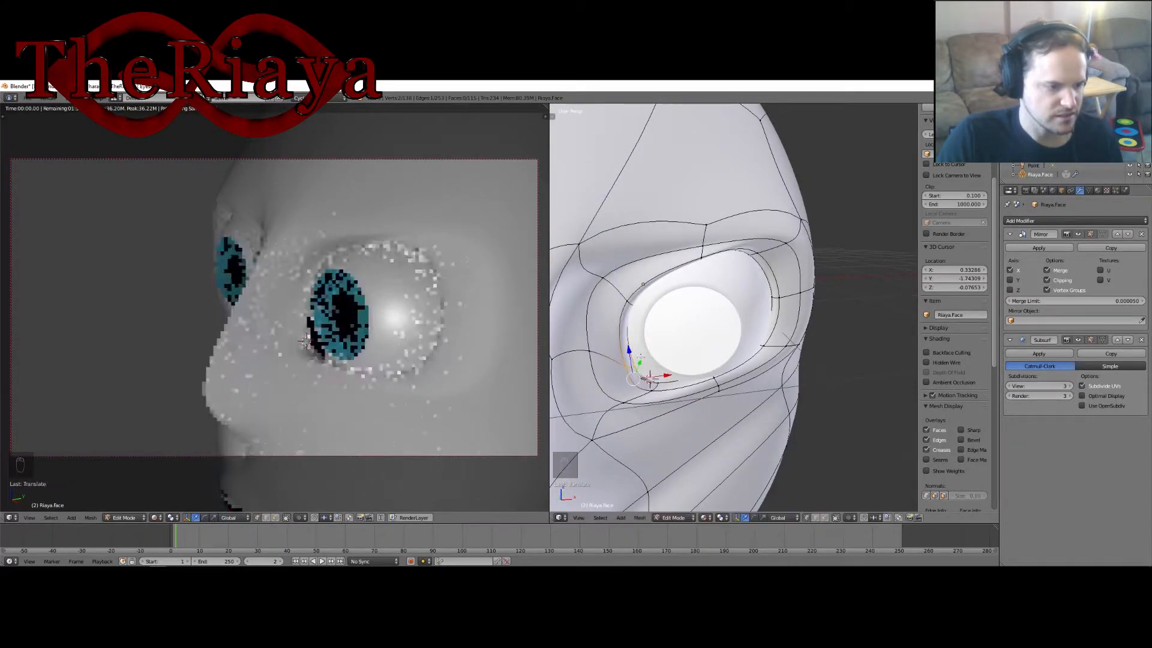
Select the four lip vertices at the lower inner corner of the left eye opening and move them along Y to close the gap.
middle_drag(635, 319, 616, 266)
scroll(677, 262, up, 5)
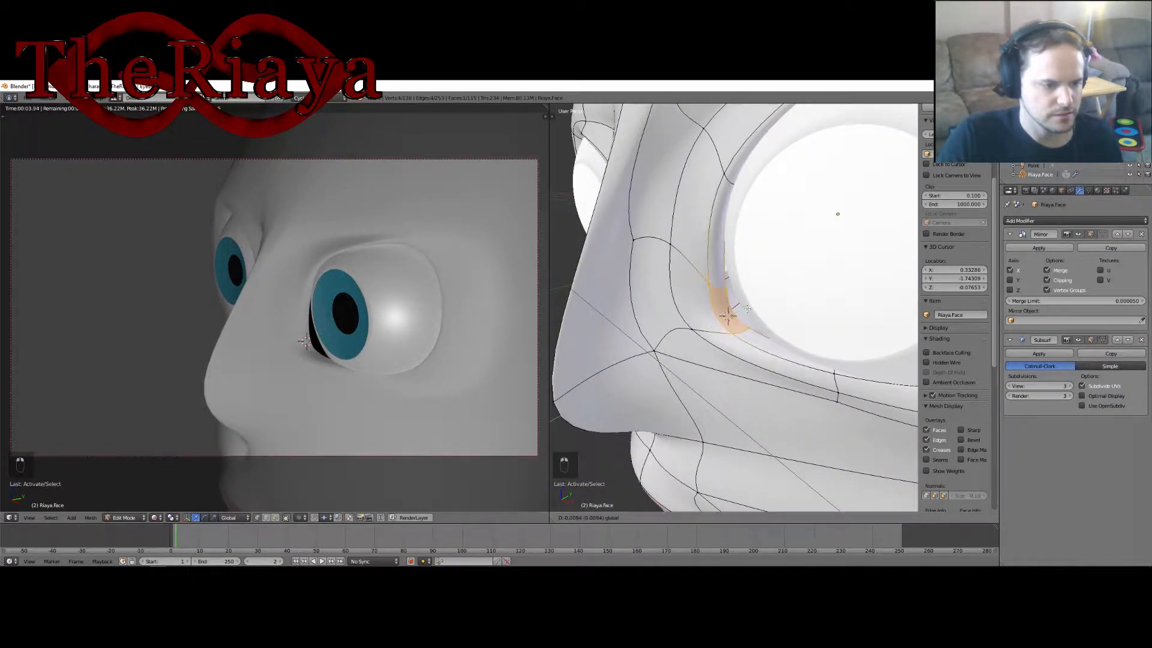
drag(755, 304, 761, 304)
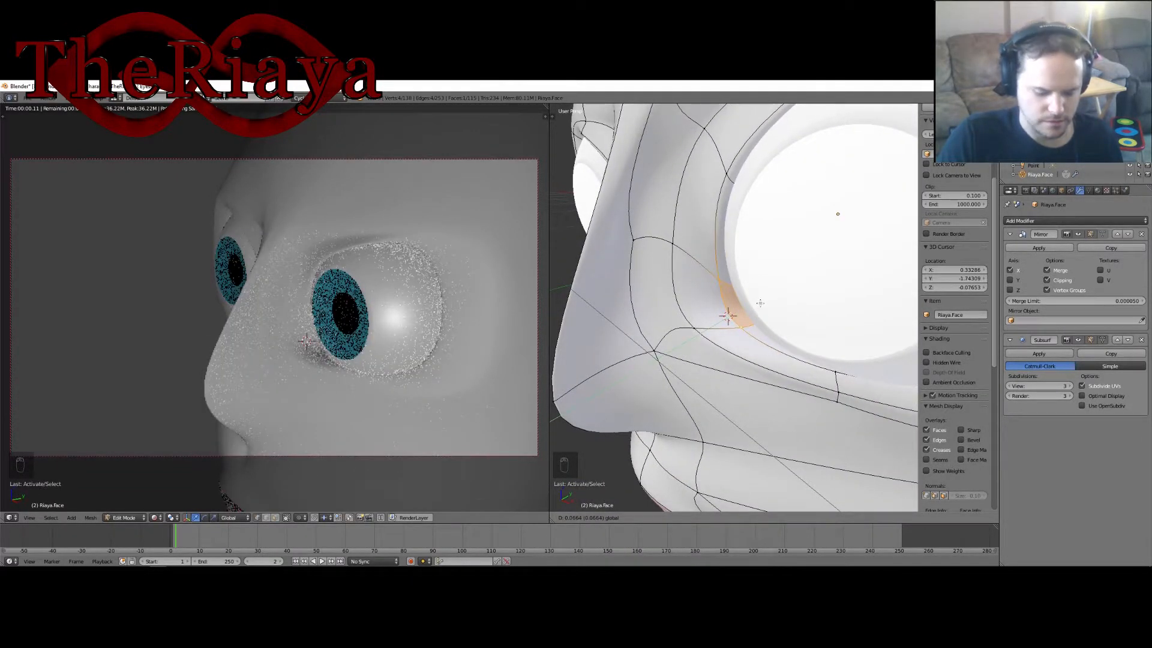
mouse_move(792, 332)
middle_down()
mouse_move(780, 311)
mouse_move(781, 335)
middle_up()
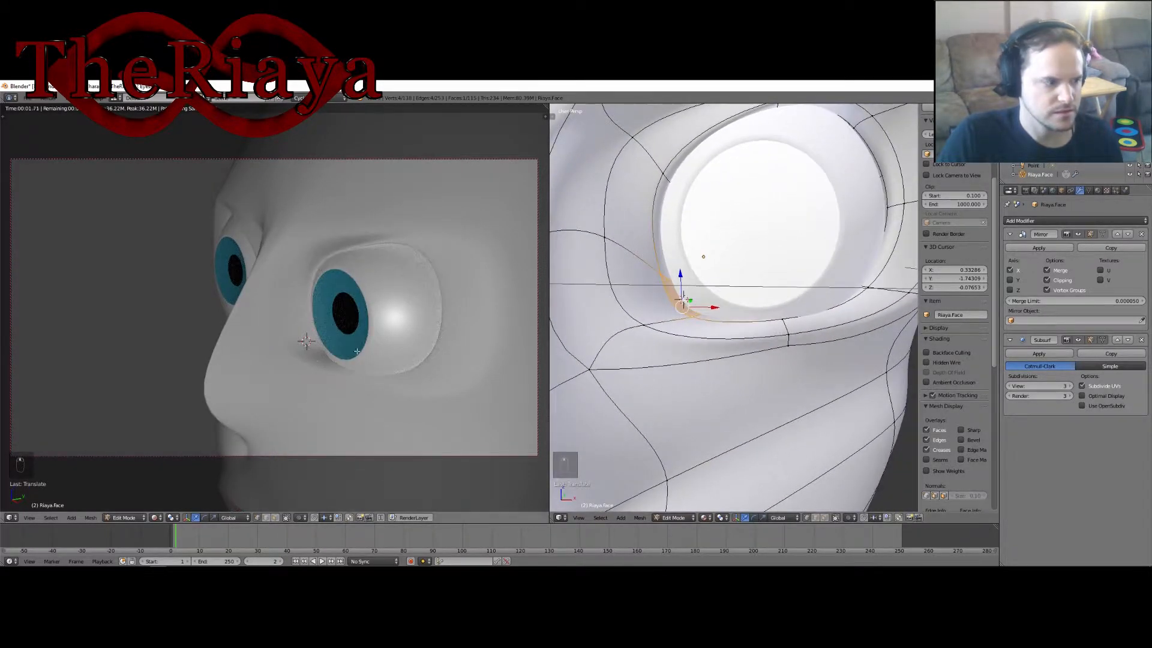
middle_drag(357, 352, 346, 317)
scroll(827, 310, down, 1)
middle_drag(827, 311, 863, 377)
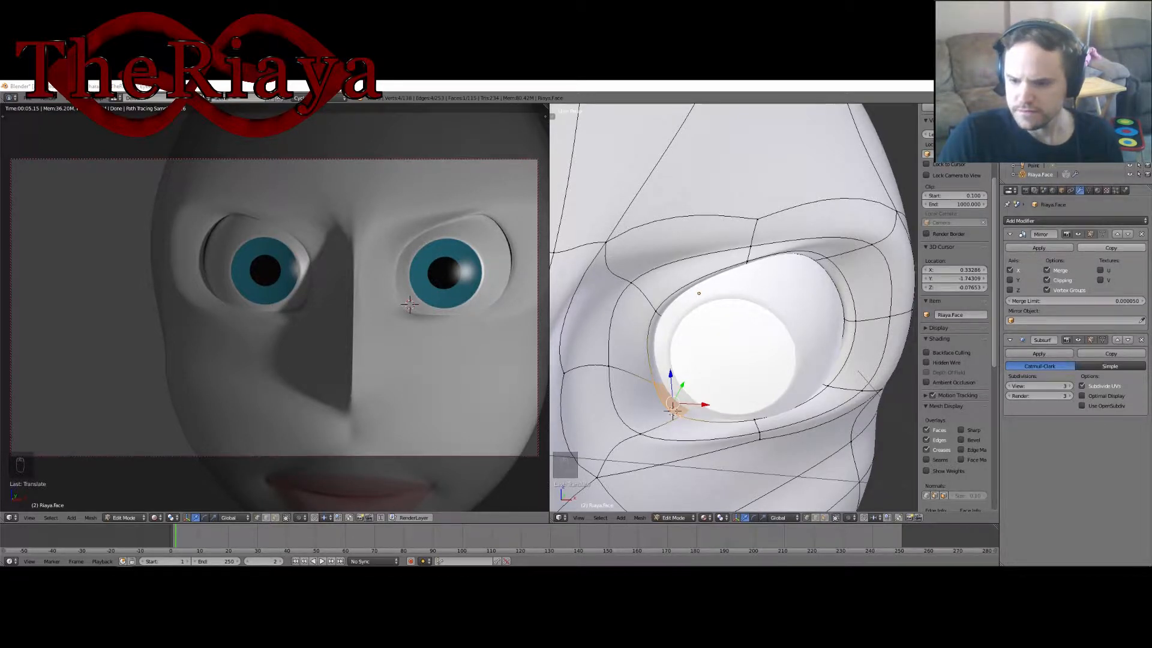
Reposition the two lip vertices at the upper outer corner of the left eye opening to follow the eyeball.
scroll(773, 286, up, 1)
middle_drag(772, 287, 741, 285)
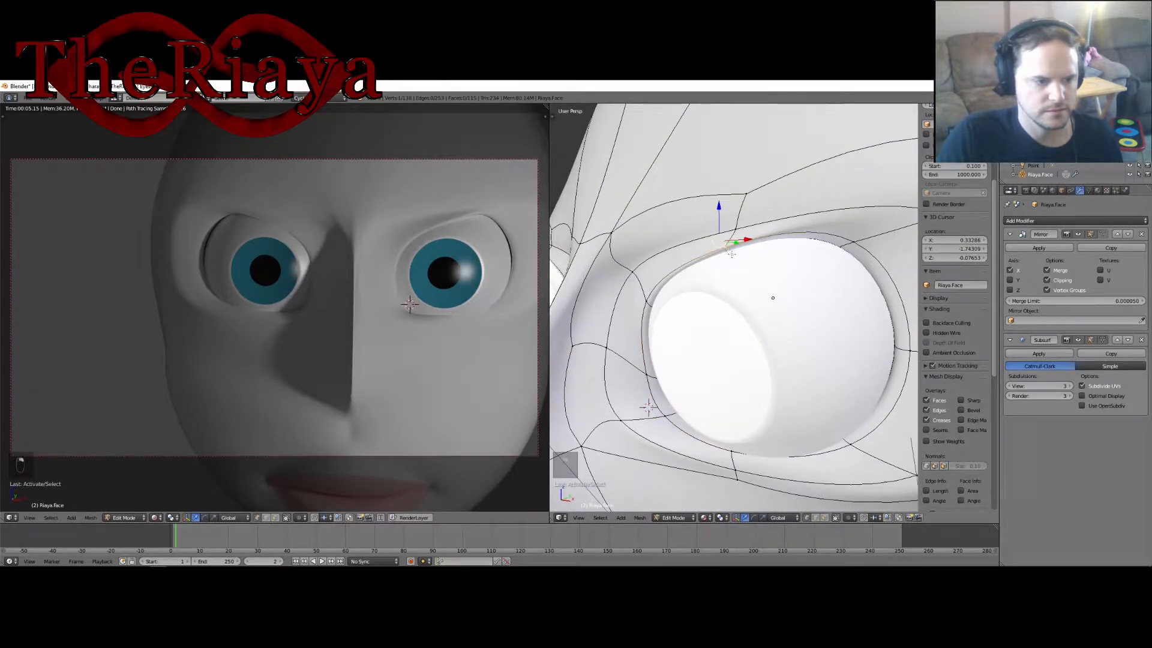
shift+right_click(851, 244)
middle_drag(811, 269, 836, 257)
drag(824, 246, 851, 231)
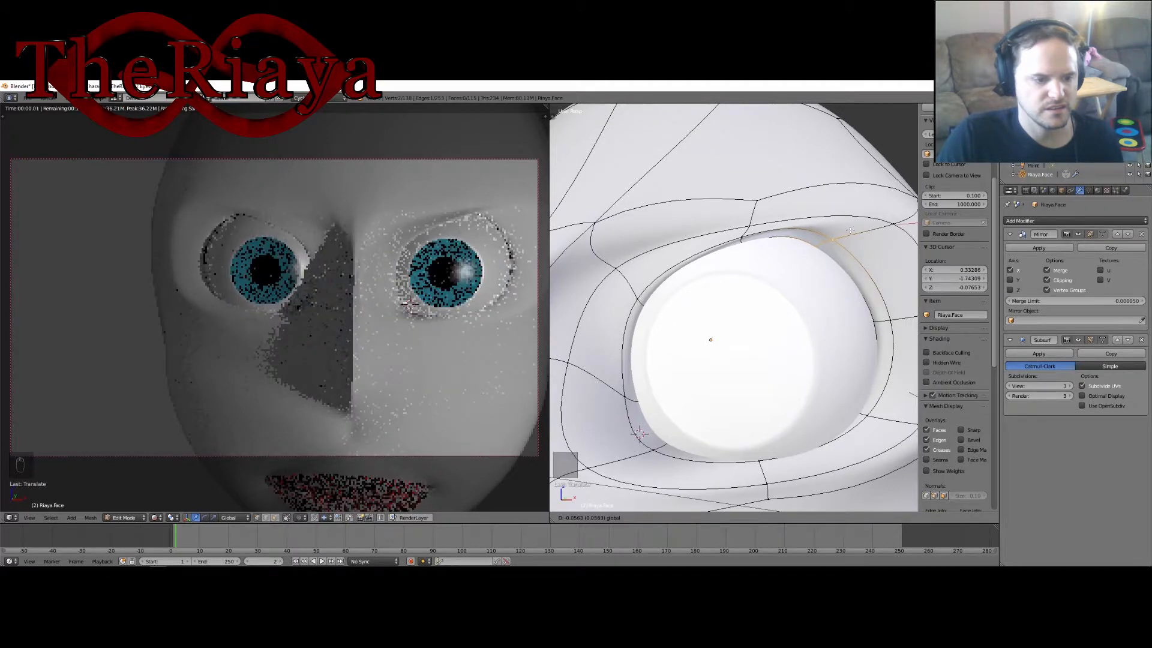
right_click(875, 321)
shift+right_click(881, 392)
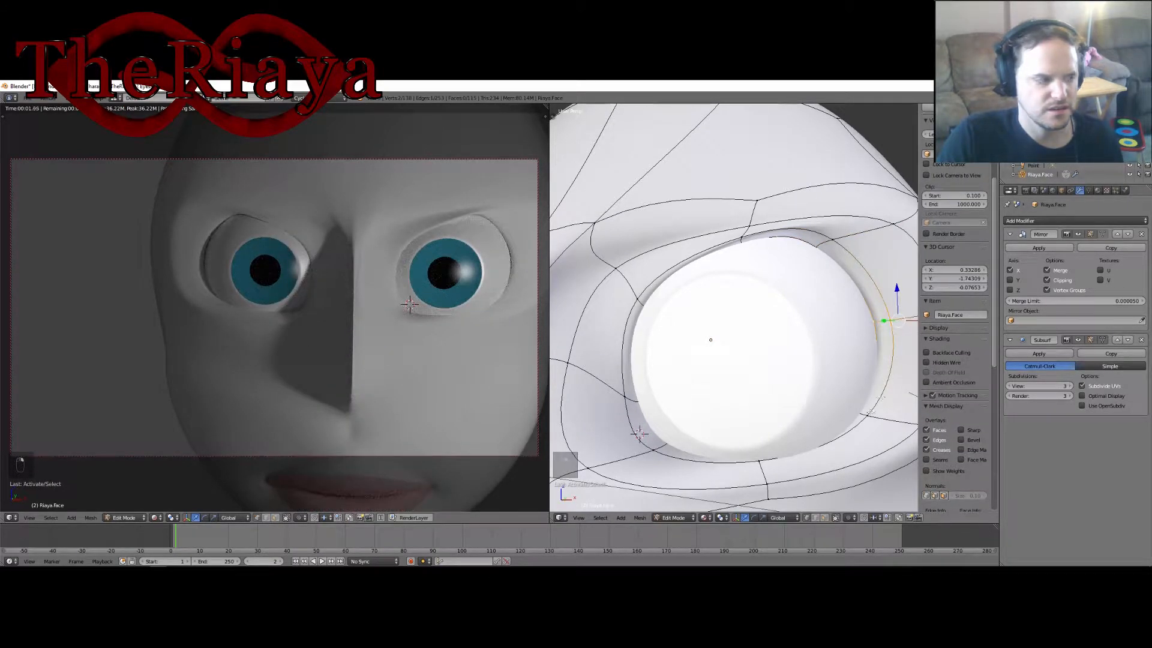
Select the lip vertices at the middle of the upper rim, move them along Y, and fine-tune their fit against the eyeball.
middle_drag(800, 299, 791, 358)
right_click(741, 298)
shift+right_click(746, 308)
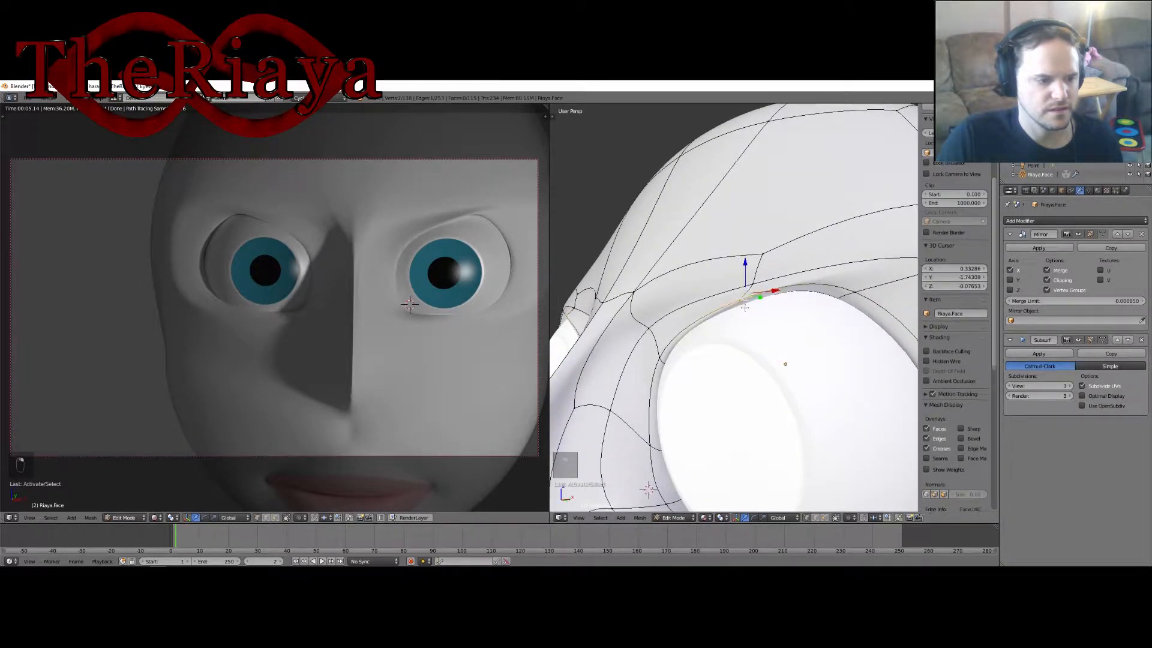
middle_drag(746, 307, 756, 301)
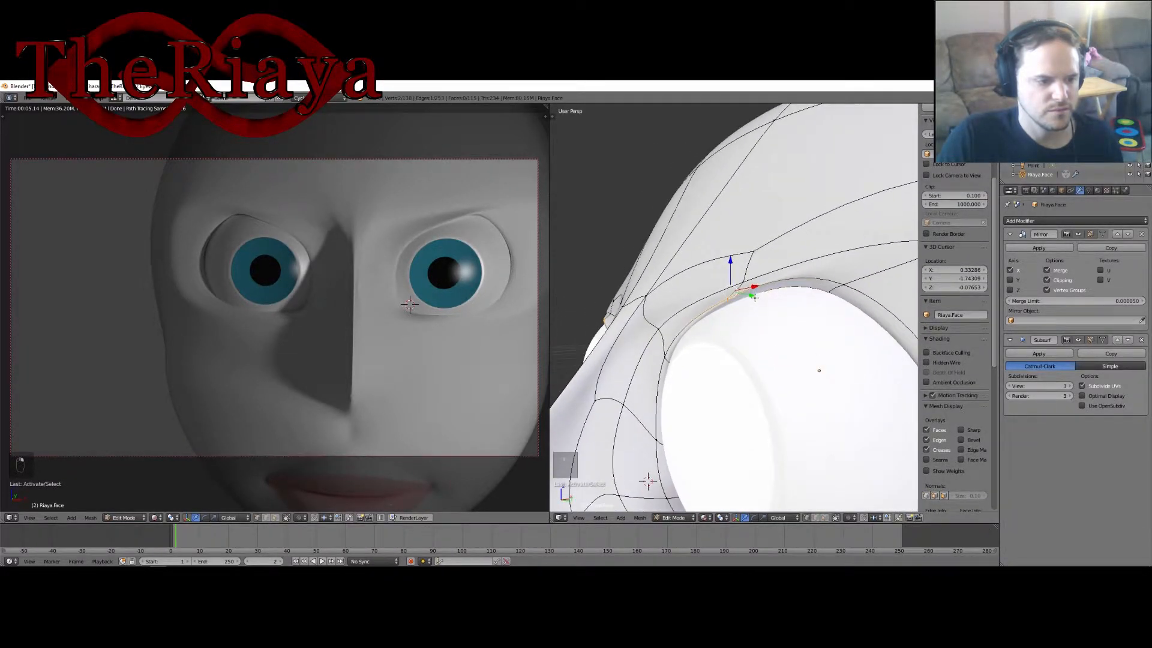
key(g)
key(y)
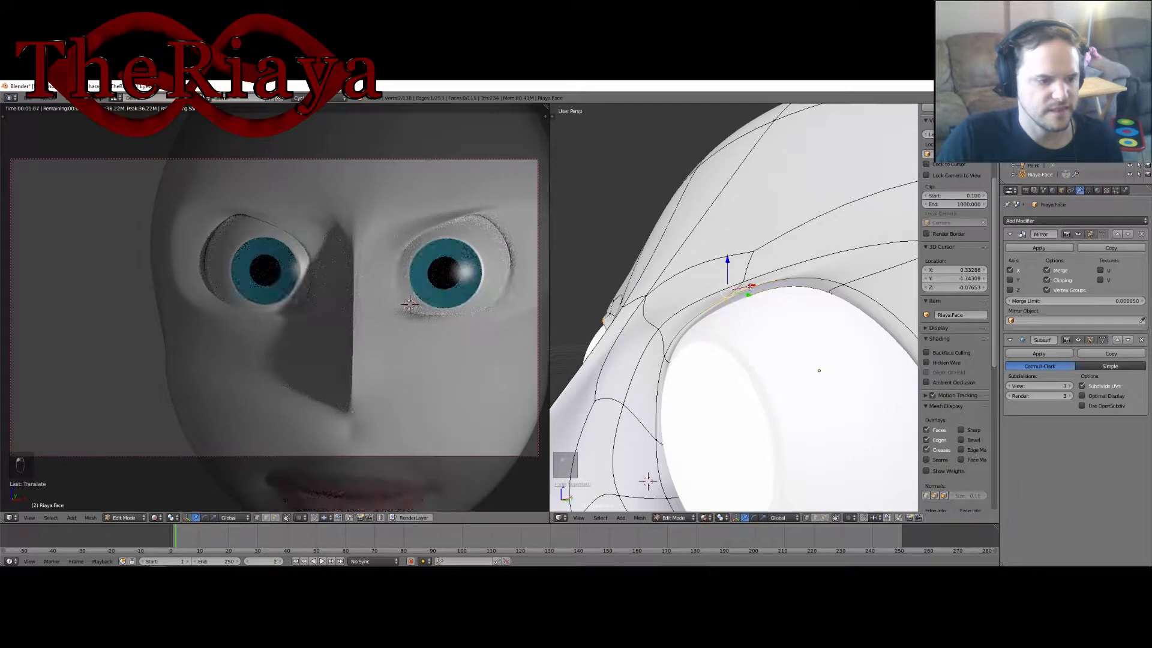
key(g)
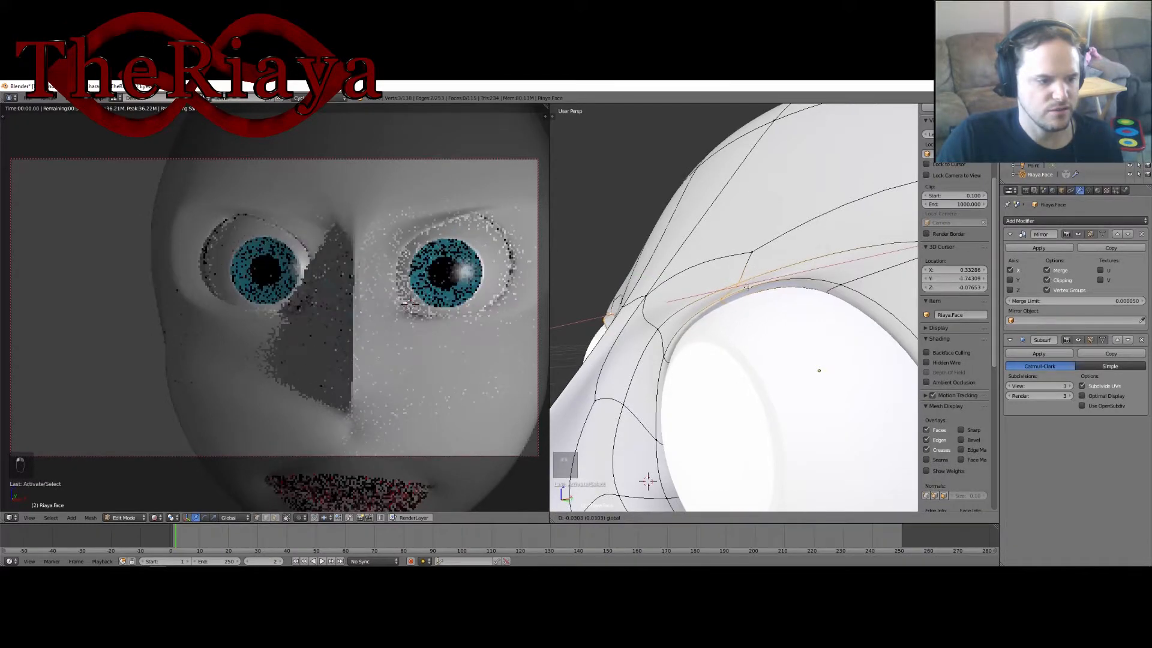
click(742, 291)
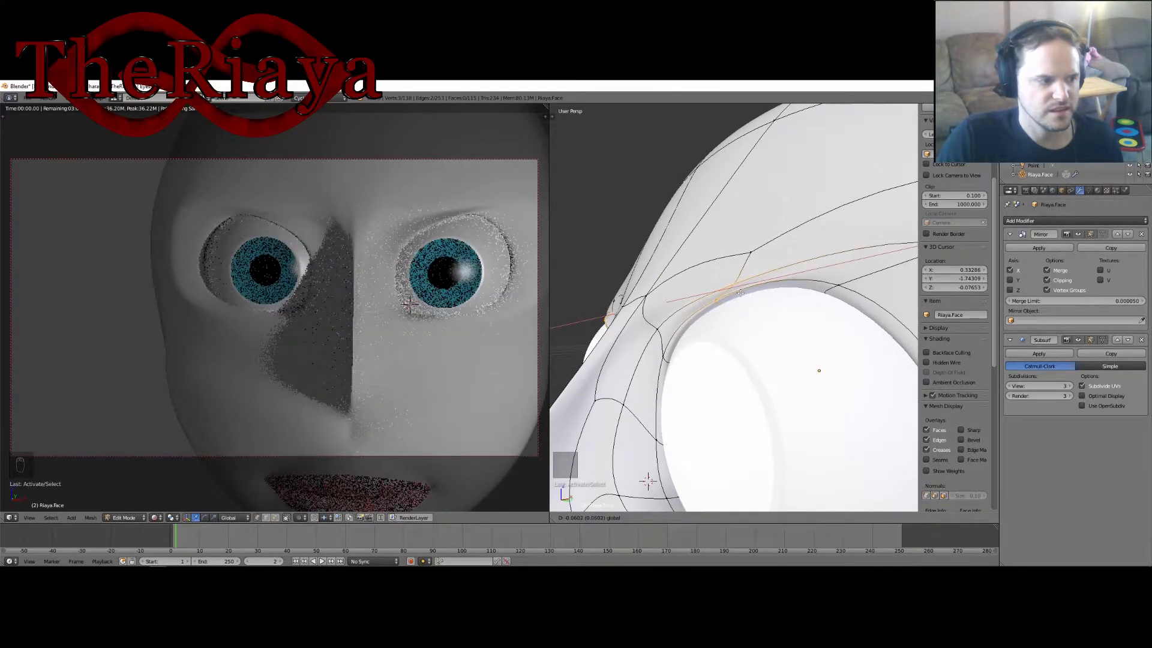
Move the upper outer corner vertex of the loop around the left eye inward along X, and shift the nearby lip vertices along X.
middle_drag(742, 292, 833, 321)
right_click(842, 307)
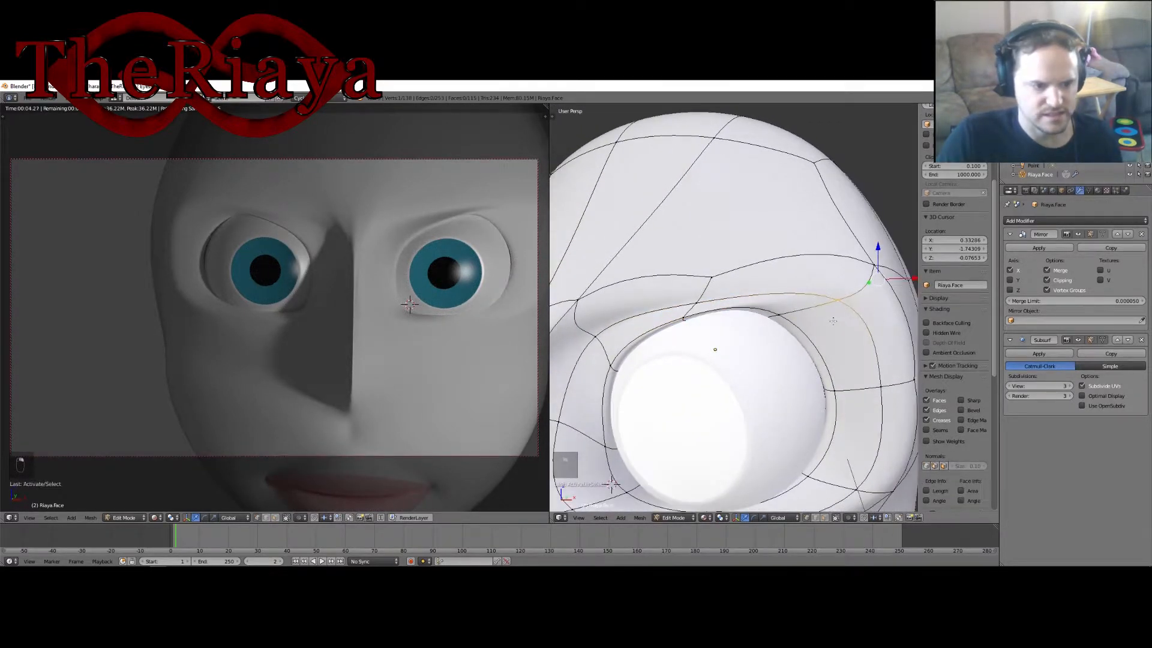
drag(908, 278, 893, 282)
middle_drag(840, 318, 894, 327)
drag(779, 286, 751, 302)
shift+right_click(753, 314)
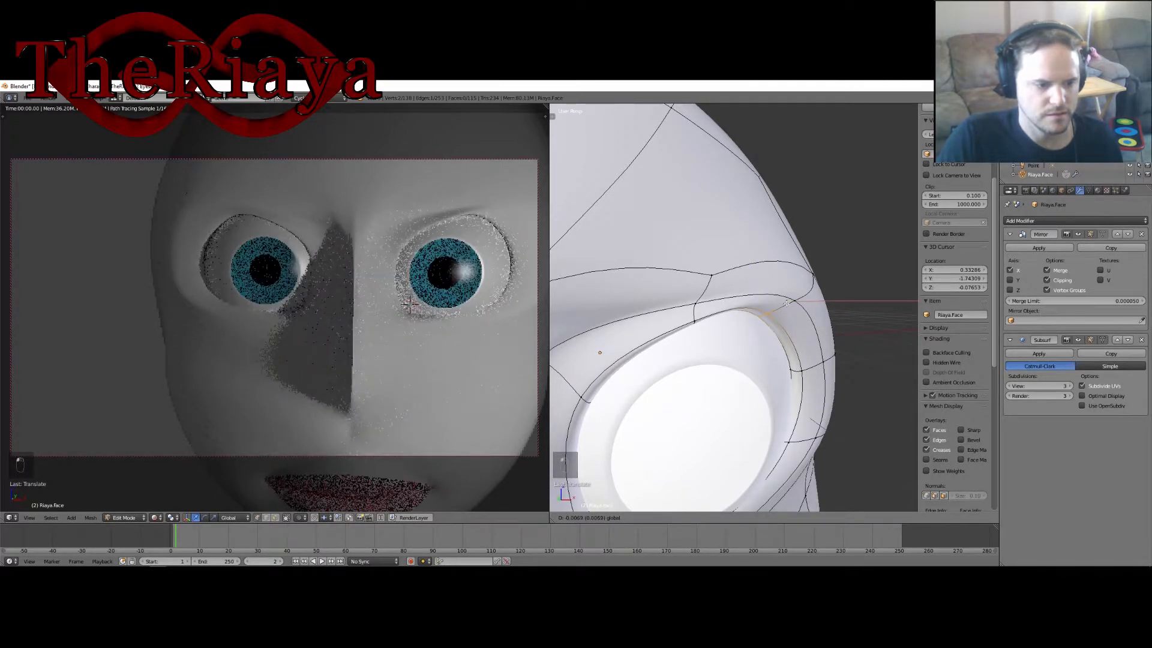
Select the lip vertex at the middle of the left eye's lower rim and move it along Y.
middle_drag(804, 337, 804, 440)
right_click(735, 424)
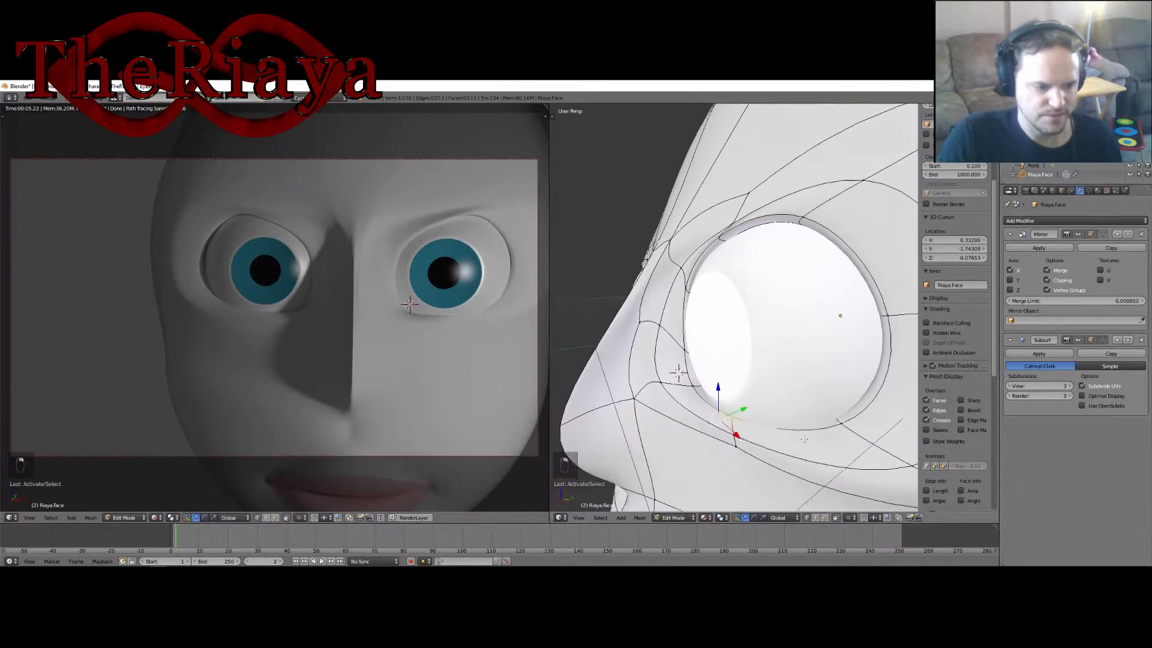
key(g)
key(z)
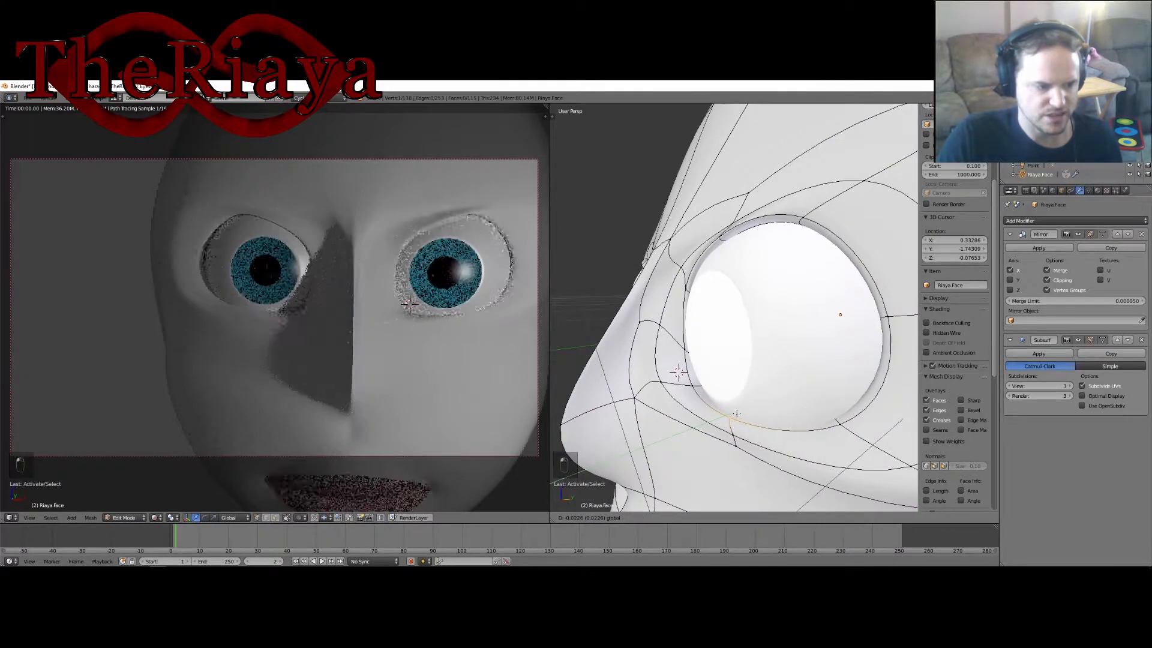
click(738, 415)
Move the single lip vertex at the upper outer corner of the left eye opening along Y.
middle_drag(739, 414, 783, 303)
key(g)
key(y)
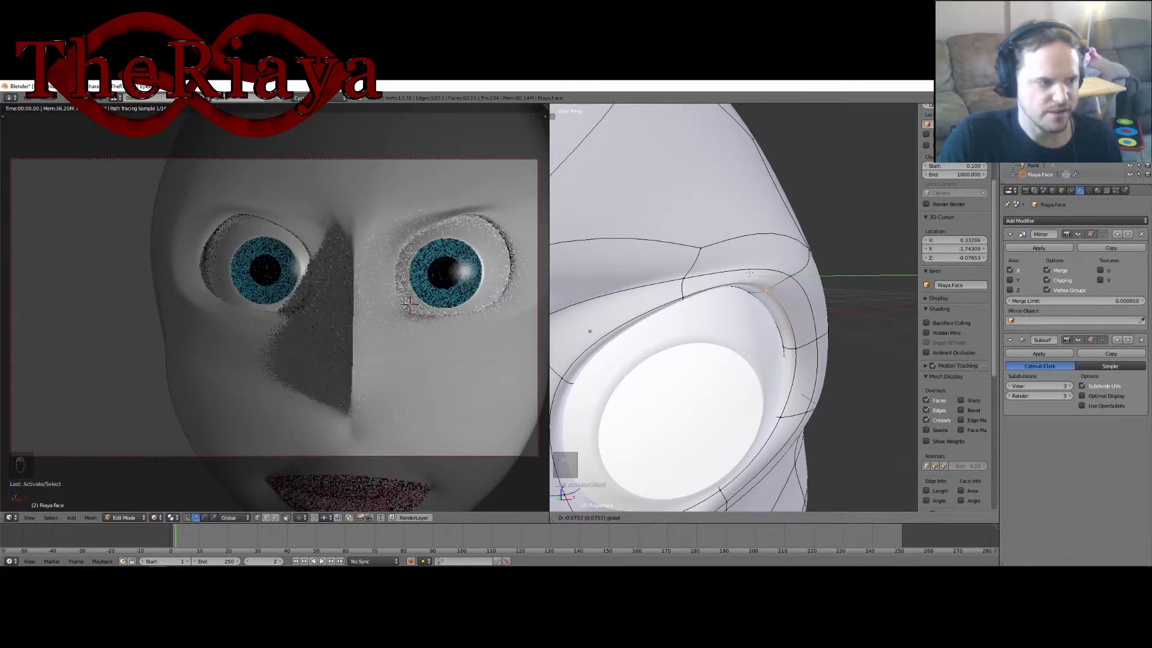
click(749, 273)
middle_drag(750, 276, 799, 263)
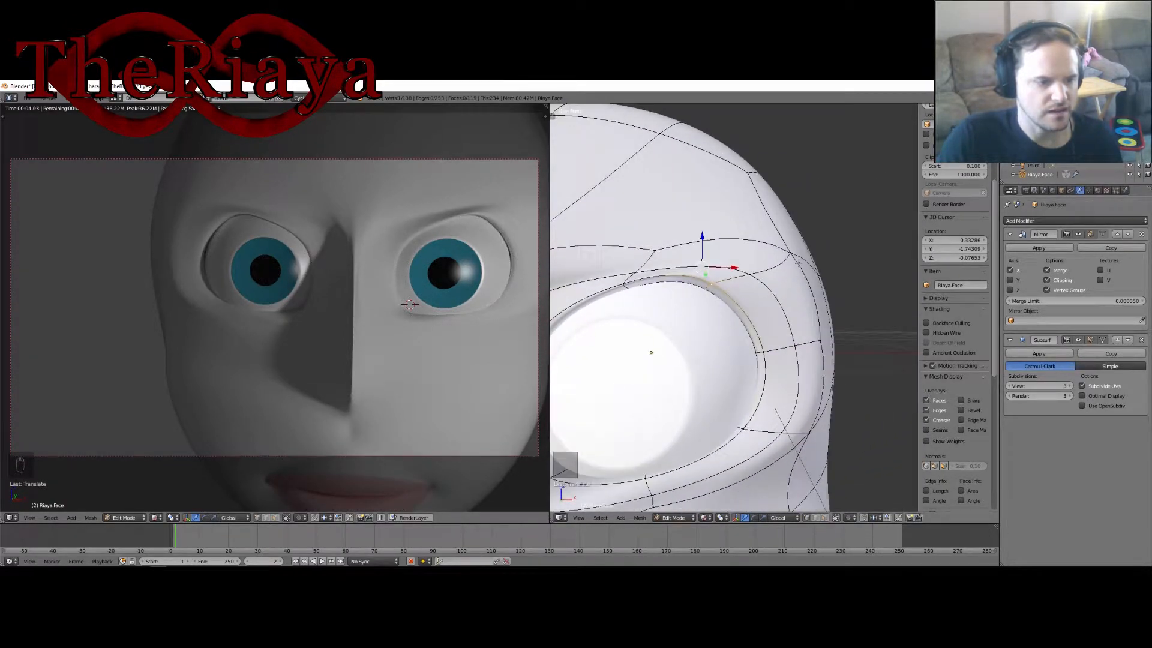
Select the two vertices on the temple beside the left eye and move them backward along Y.
shift+right_click(816, 344)
middle_drag(817, 343, 748, 351)
scroll(781, 342, down, 2)
middle_drag(864, 330, 832, 333)
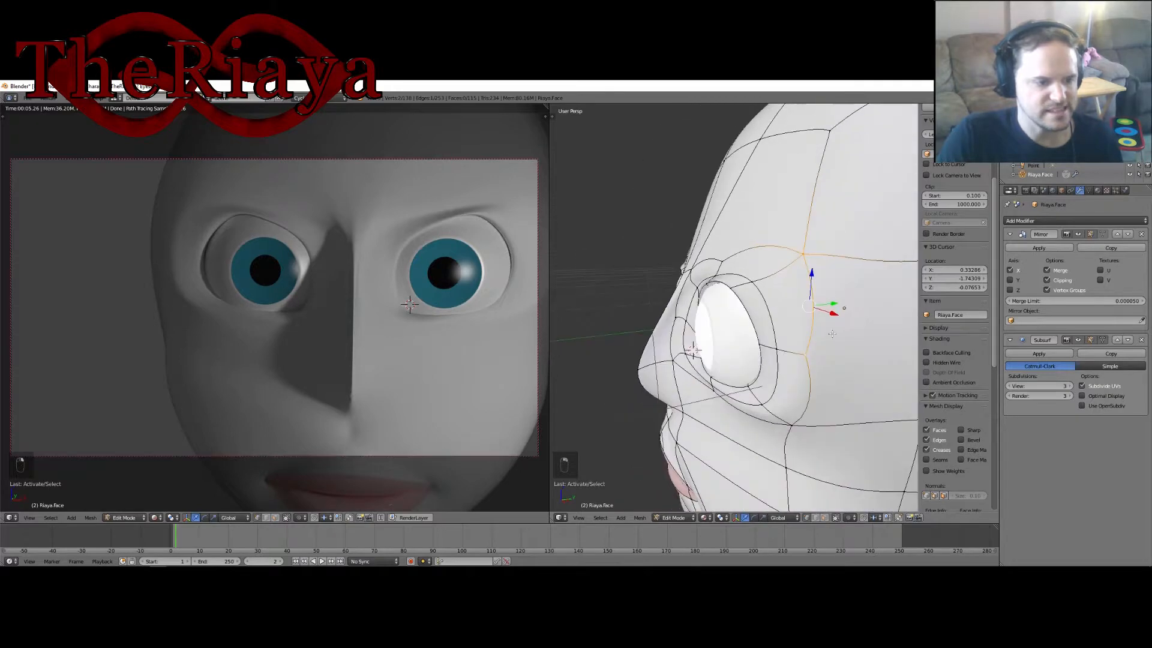
drag(831, 302, 840, 306)
middle_drag(839, 305, 898, 311)
Move the outer brow vertex above the left eye along X, and raise the middle brow vertex along Z.
right_click(799, 257)
middle_drag(816, 277, 842, 266)
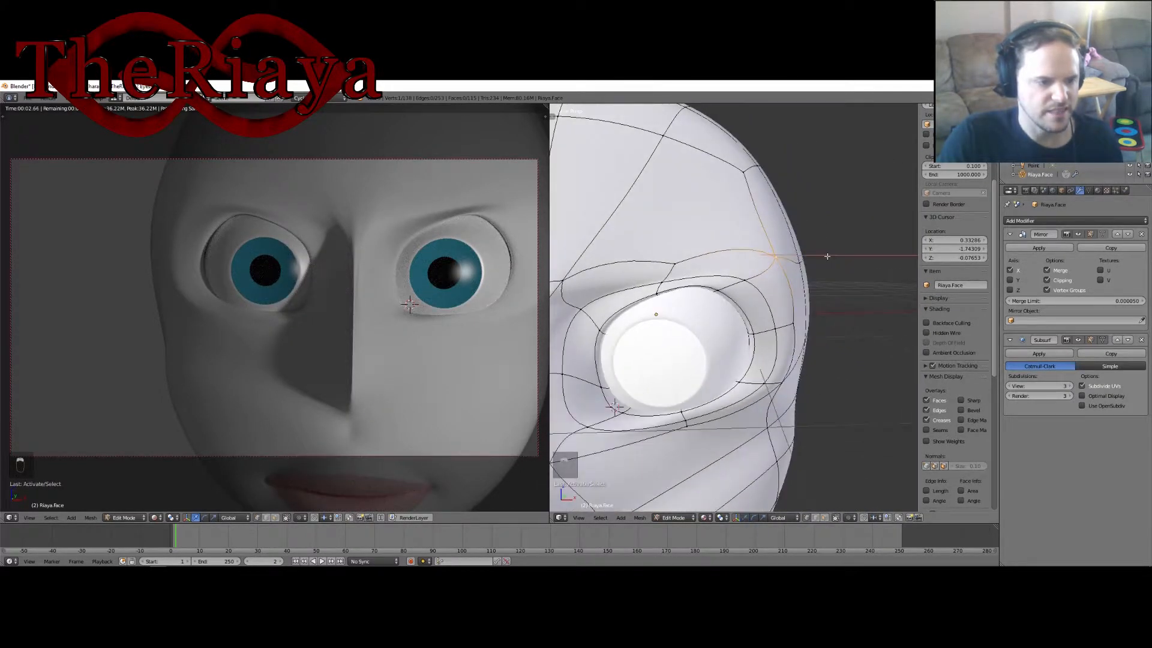
drag(827, 257, 834, 257)
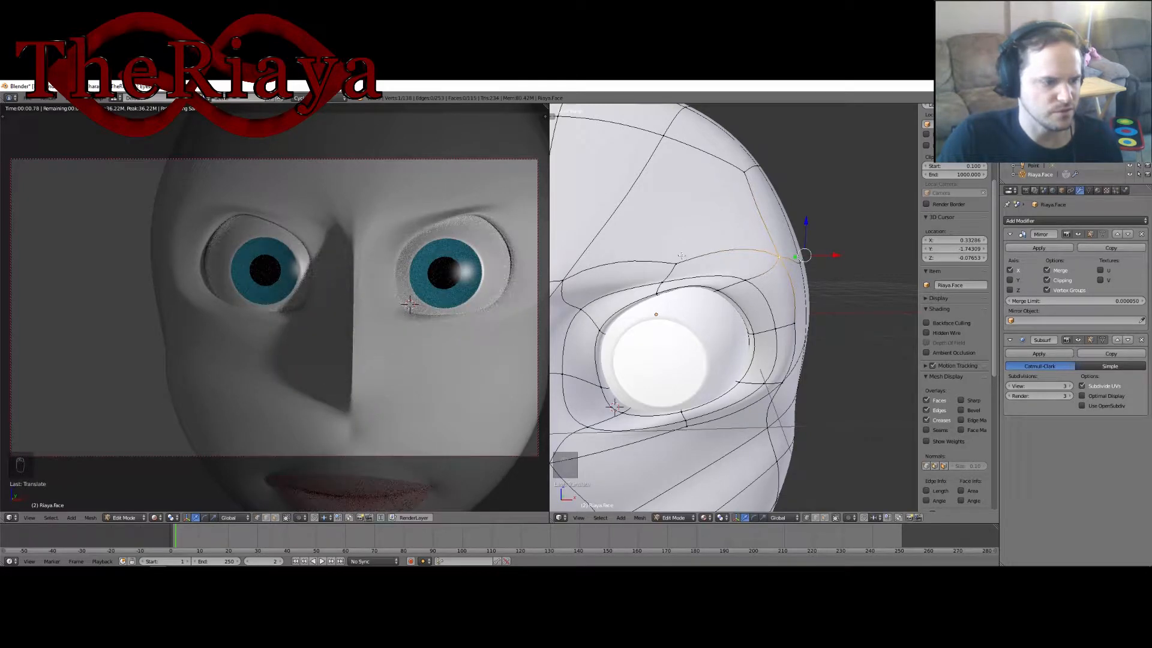
middle_drag(704, 251, 668, 248)
drag(681, 238, 681, 227)
middle_drag(681, 227, 786, 294)
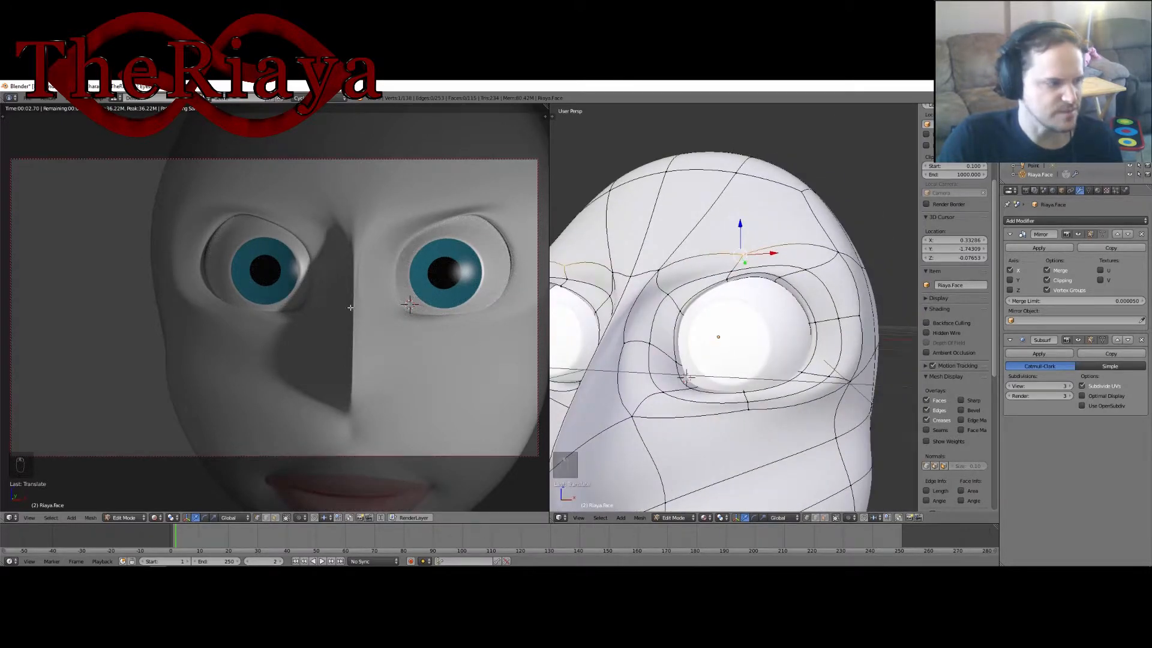
Select the lip vertex at the inner upper corner of the left eye opening and move it along Y.
mouse_move(350, 308)
middle_down()
mouse_move(395, 304)
mouse_move(360, 304)
middle_up()
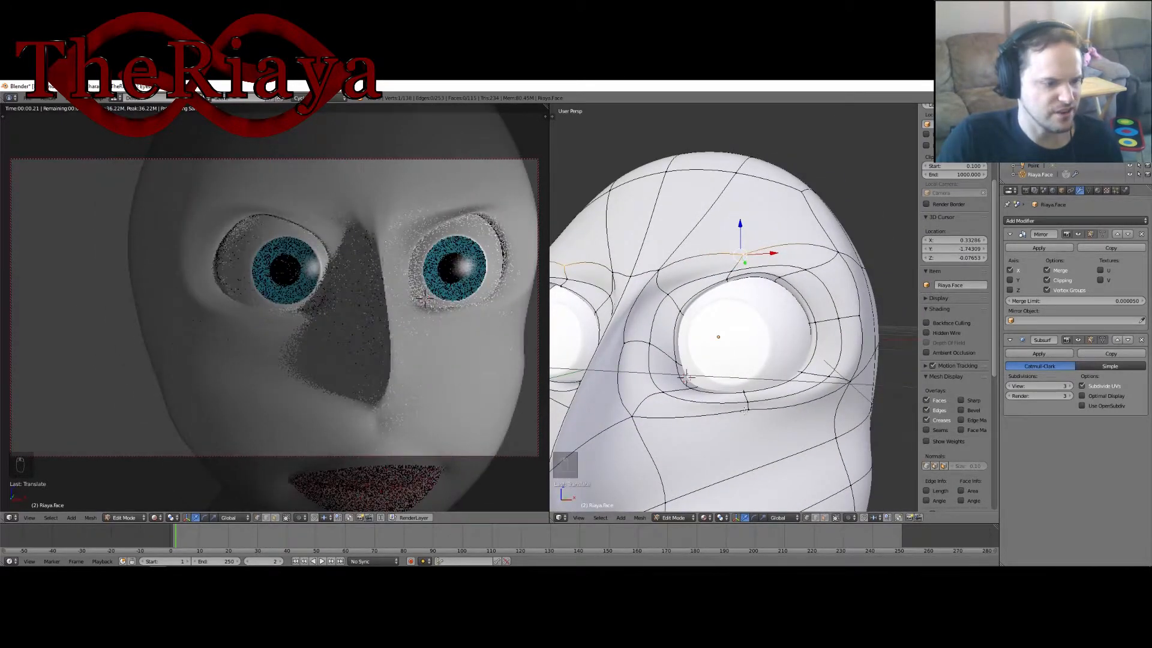
scroll(745, 411, up, 2)
middle_drag(744, 411, 683, 231)
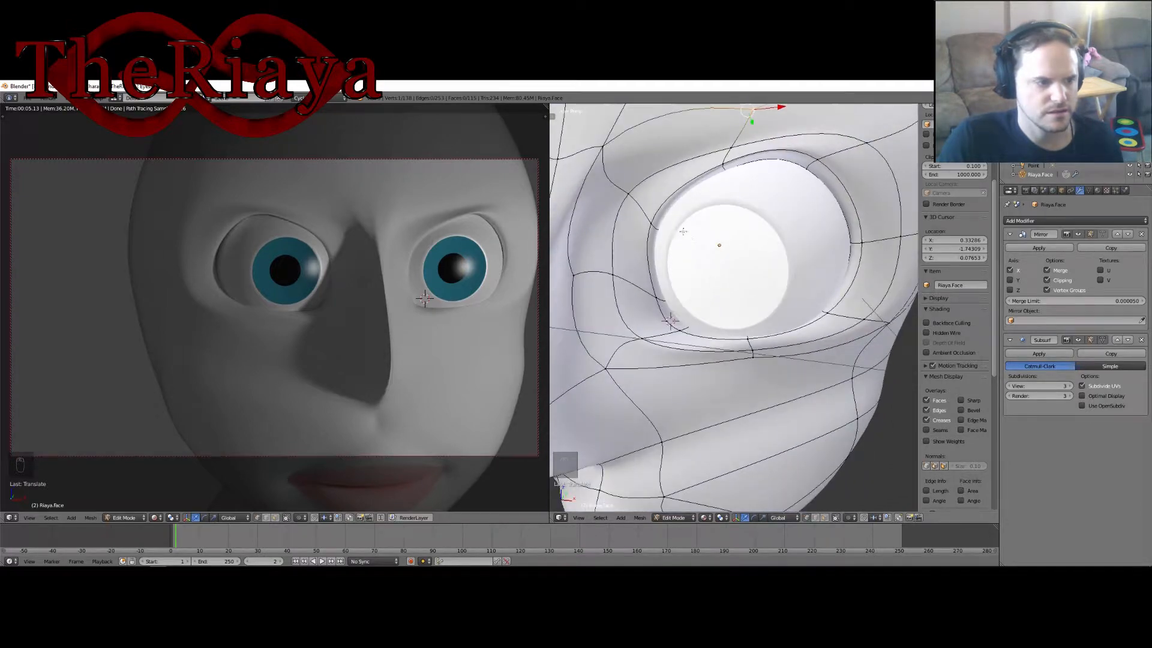
middle_drag(708, 191, 679, 215)
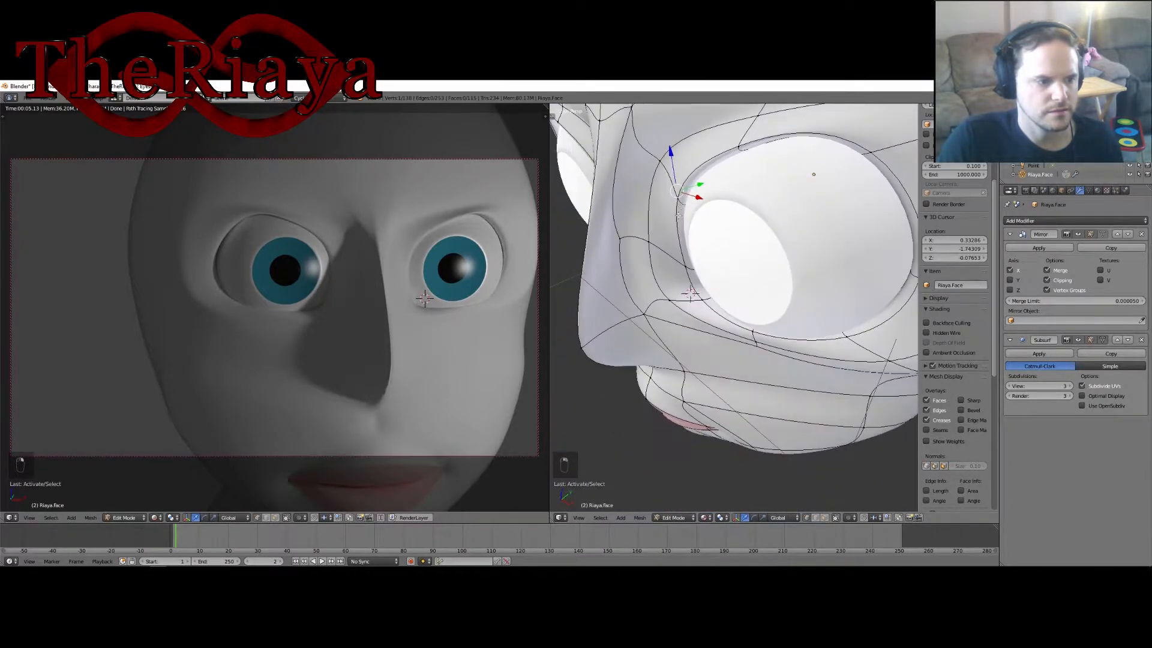
drag(700, 187, 686, 190)
right_click(678, 197)
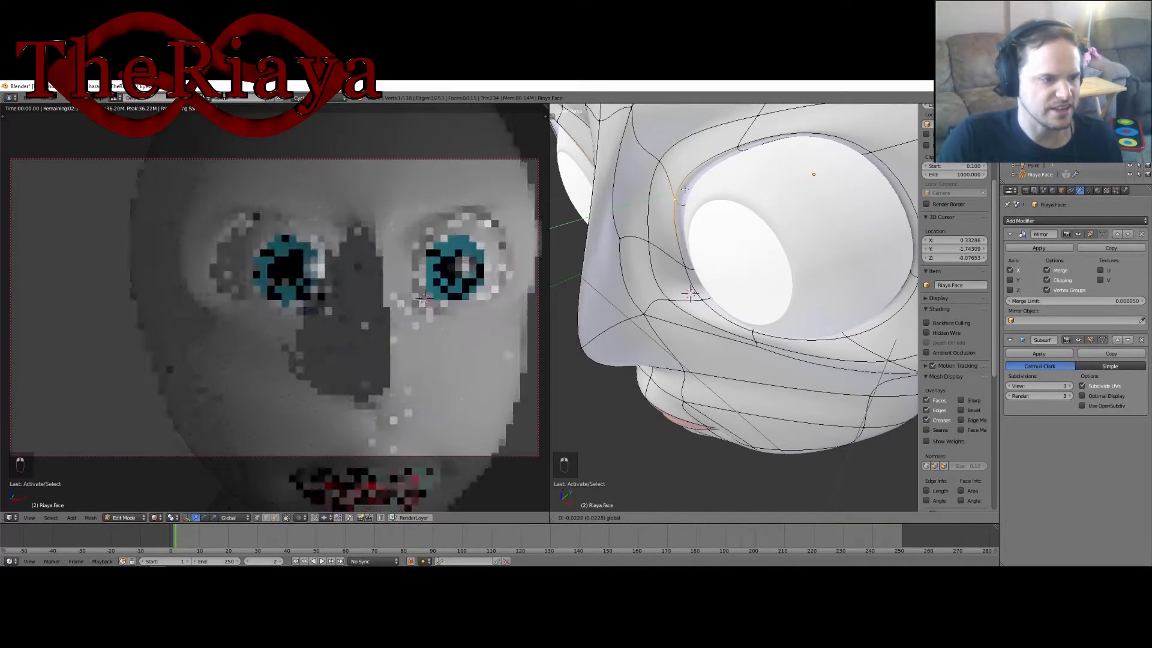
Shift the lip vertex at the upper outer corner of the left eye opening slightly along Y.
middle_drag(686, 191, 735, 209)
scroll(776, 297, up, 2)
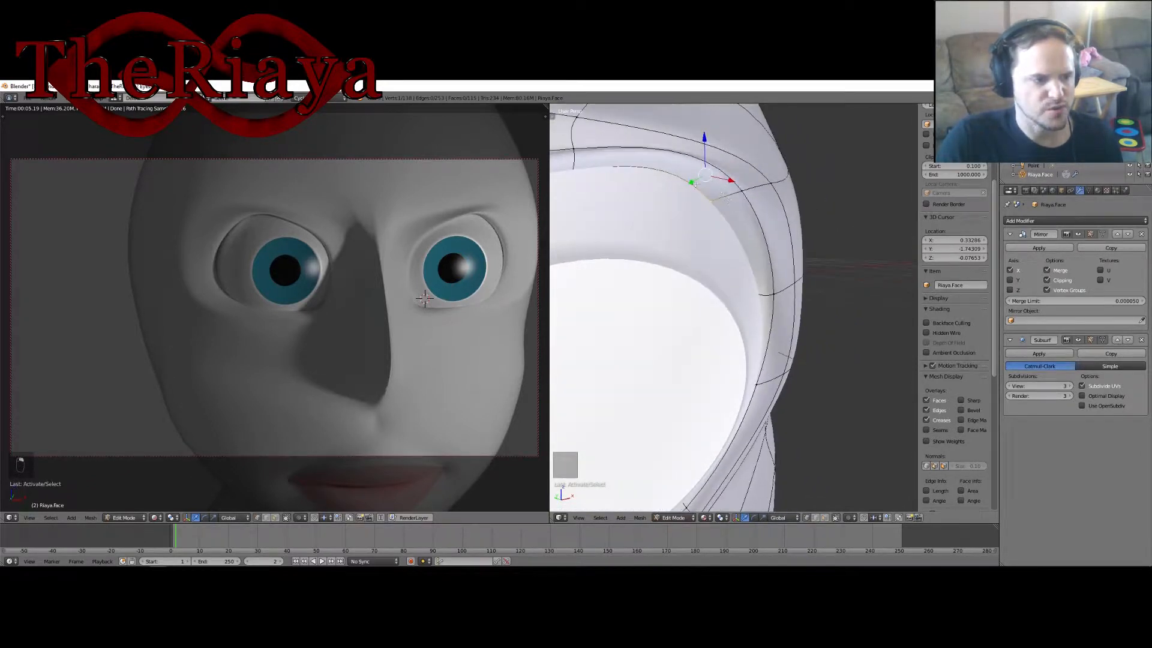
drag(693, 184, 690, 187)
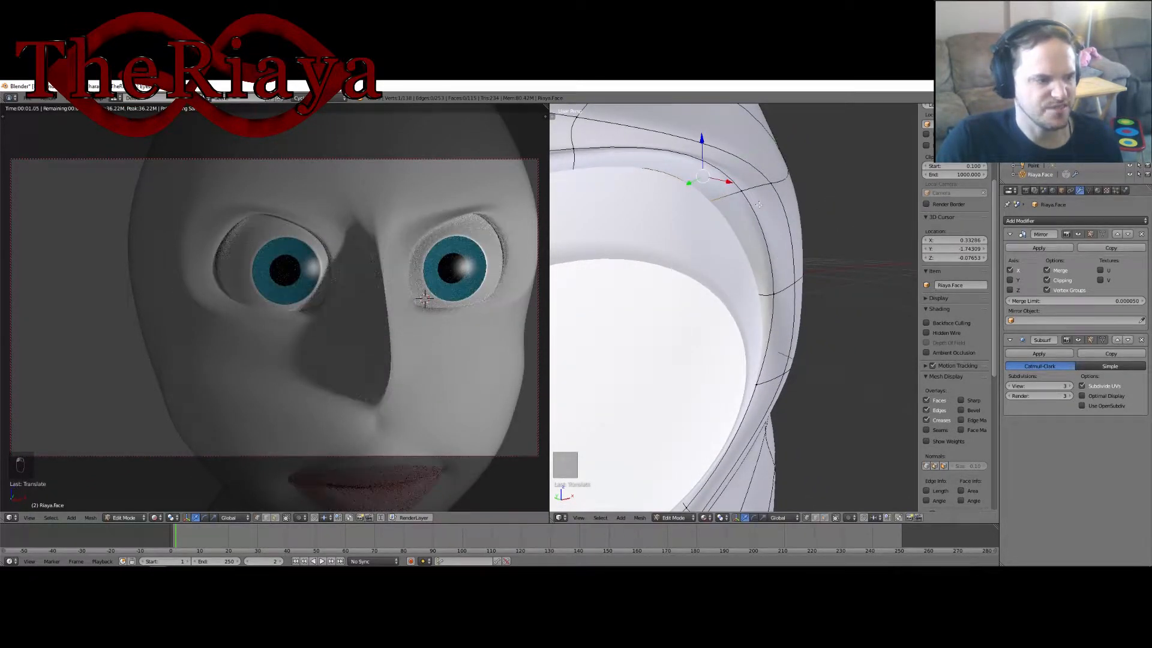
Add the neighbouring upper outer vertex to the selection, move both slightly along X, and save the file.
shift+right_click(715, 201)
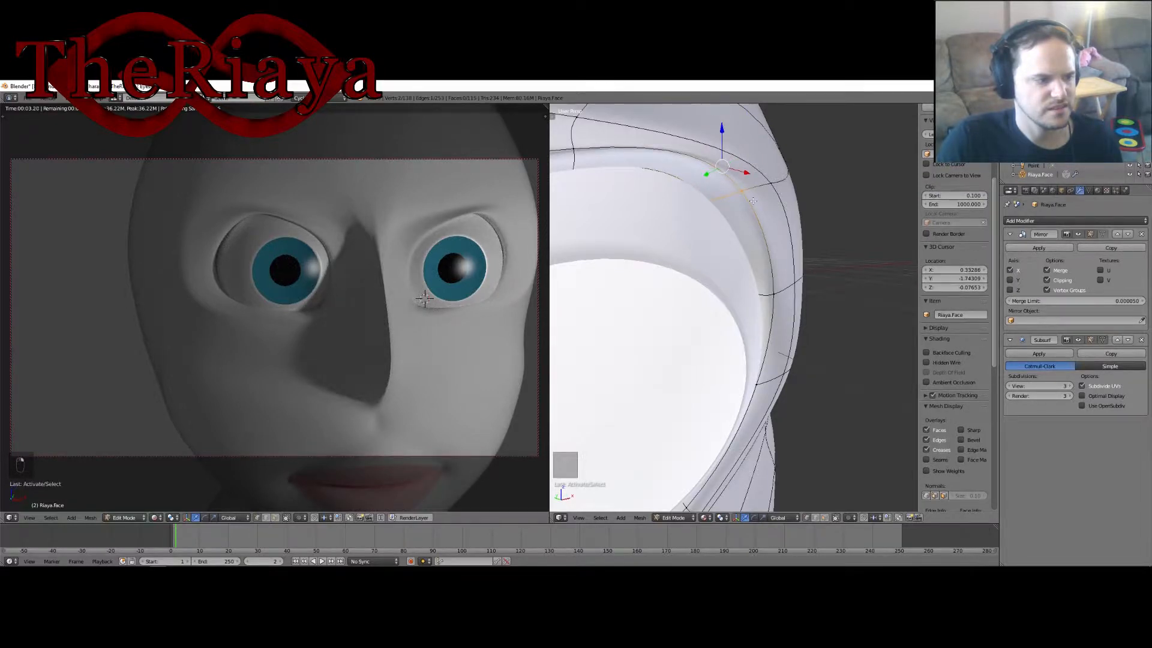
middle_drag(752, 201, 758, 184)
drag(792, 159, 791, 160)
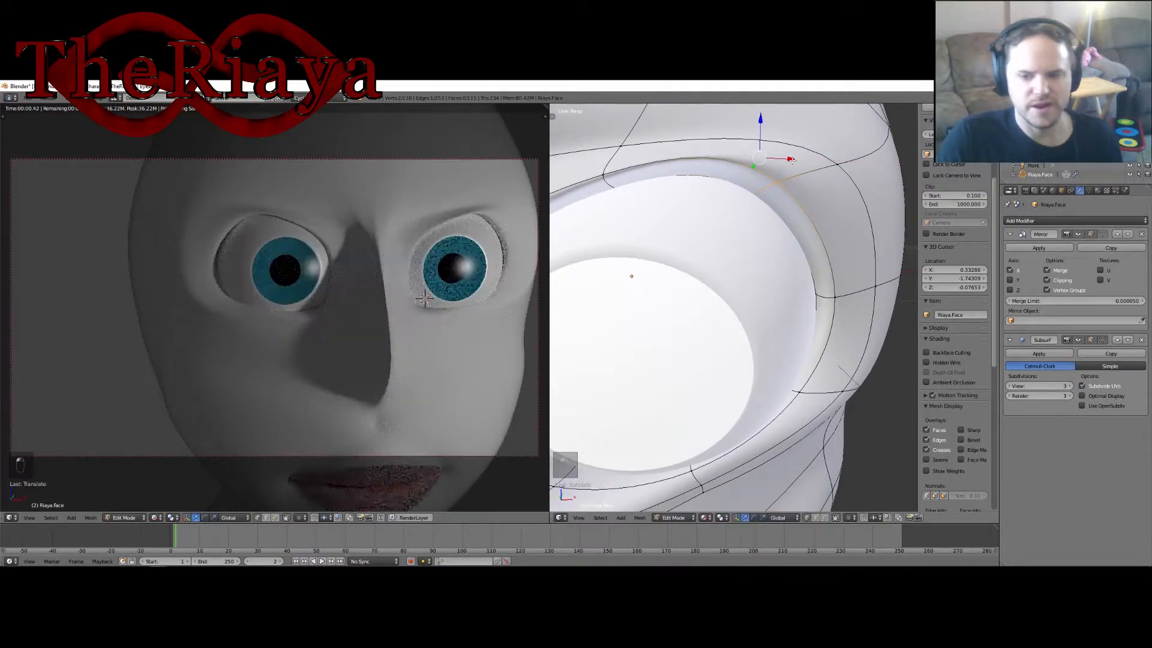
key(ctrl+s)
click(757, 231)
Select the outer brow vertex above the left eye and move it along Y.
scroll(757, 230, down, 3)
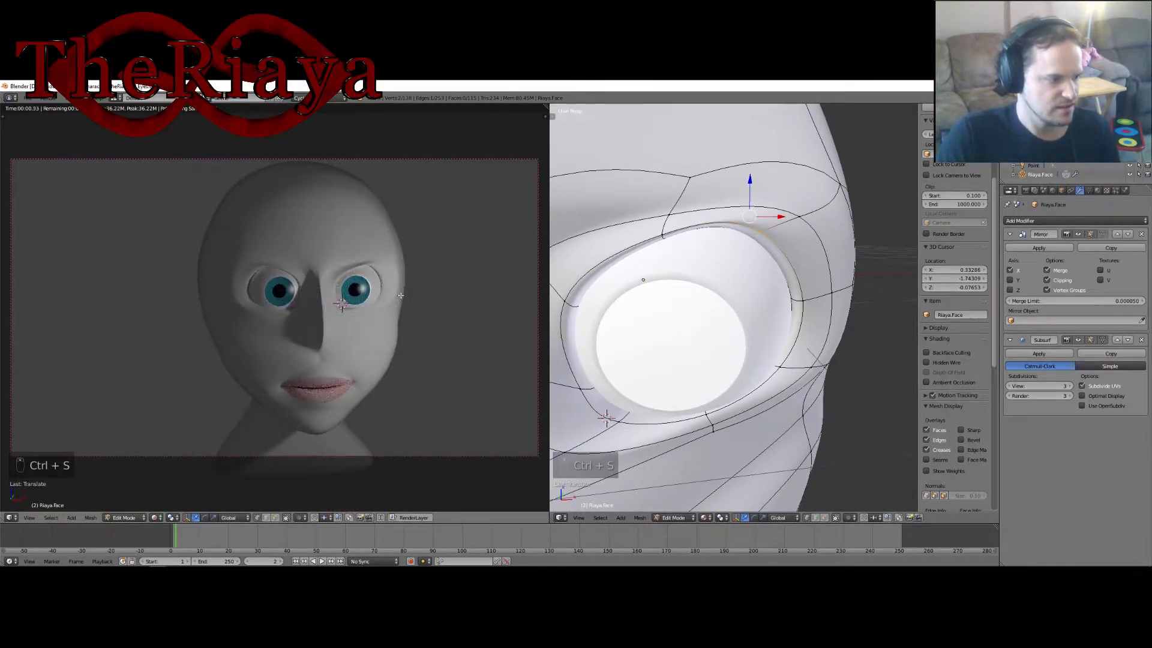
scroll(414, 295, up, 1)
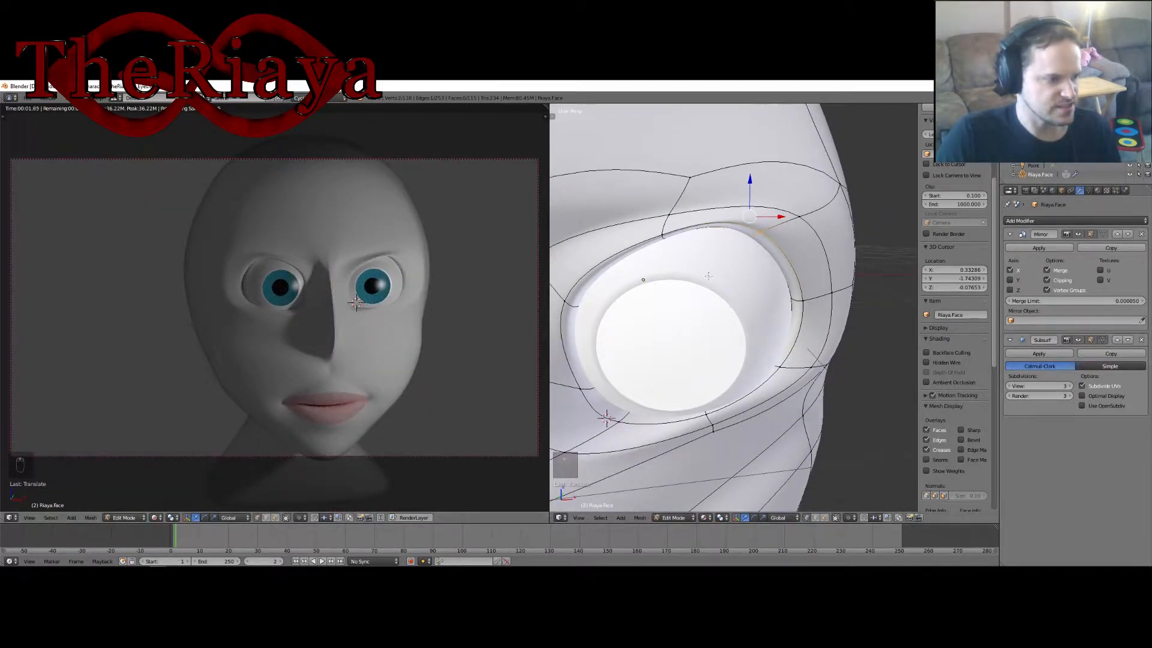
middle_drag(825, 305, 800, 308)
scroll(789, 287, down, 2)
right_click(749, 234)
middle_drag(749, 237, 703, 222)
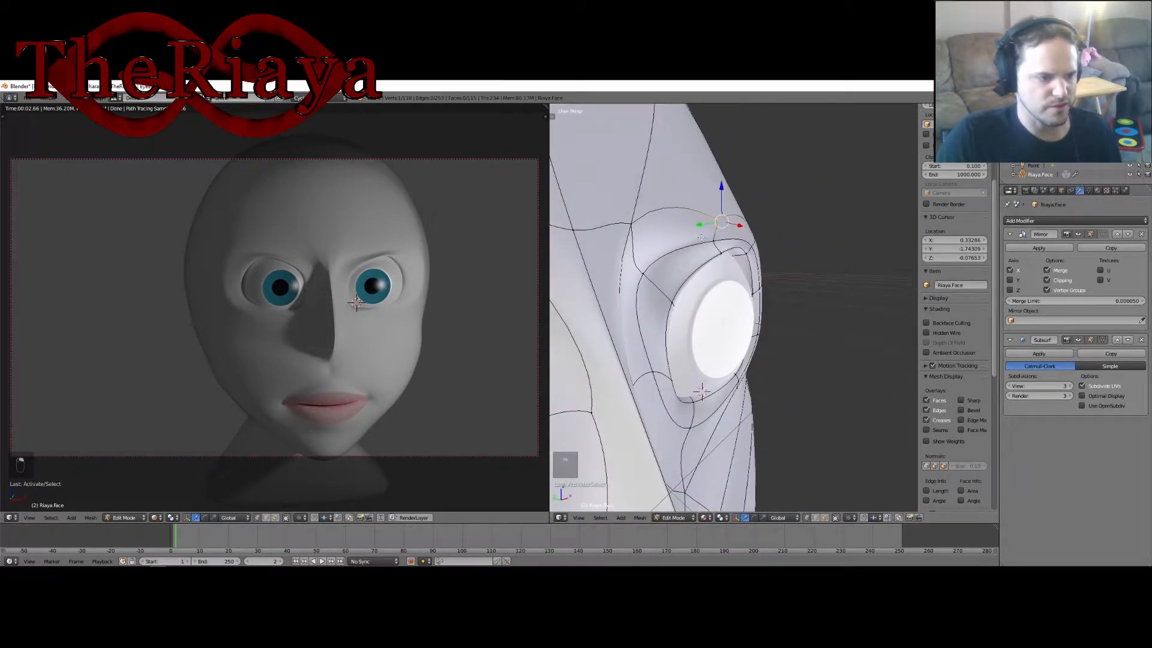
key(g)
key(y)
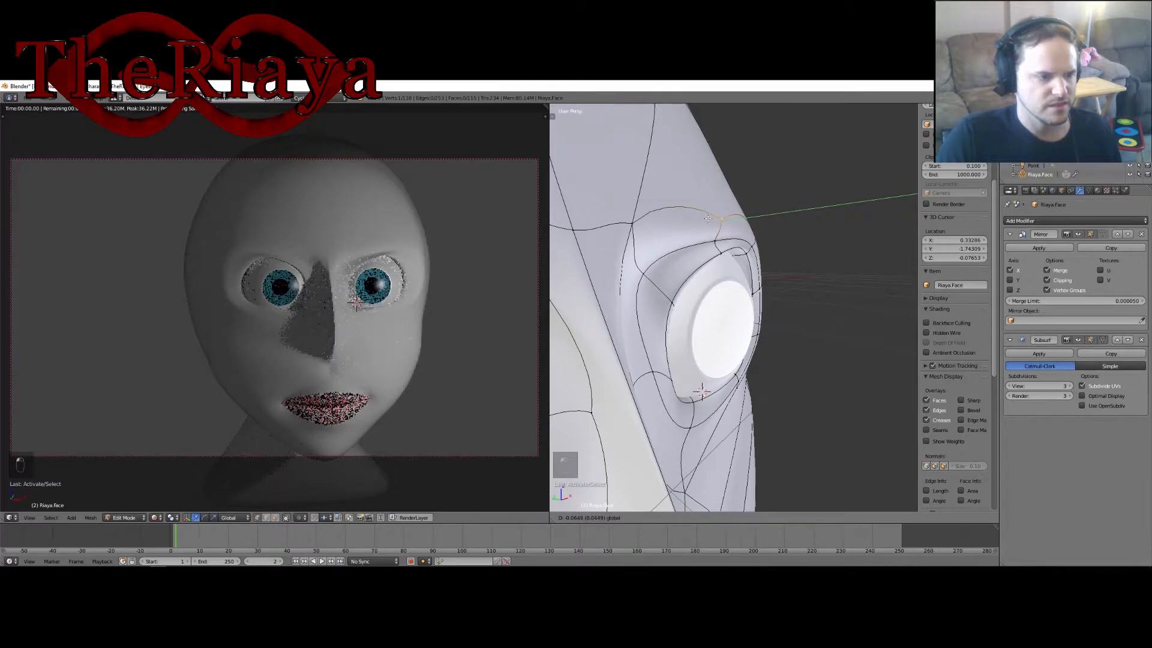
drag(708, 218, 719, 219)
Raise the outer brow vertex slightly along Z and move it forward along Y.
mouse_move(696, 216)
middle_down()
mouse_move(737, 213)
mouse_move(690, 216)
middle_up()
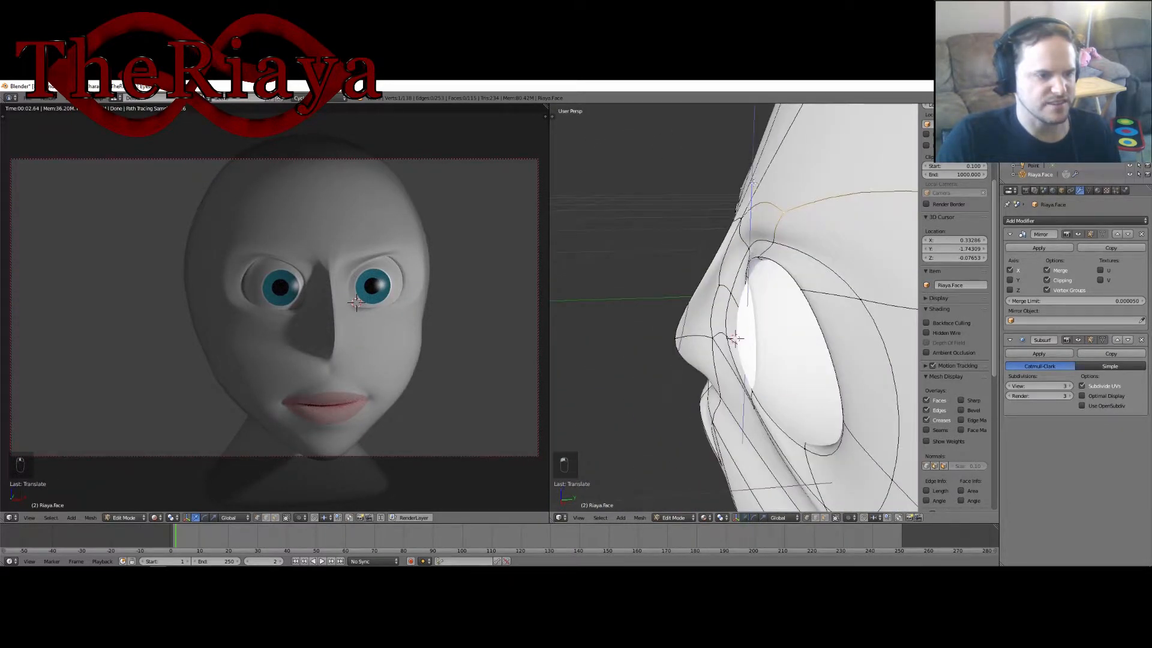
drag(754, 183, 755, 177)
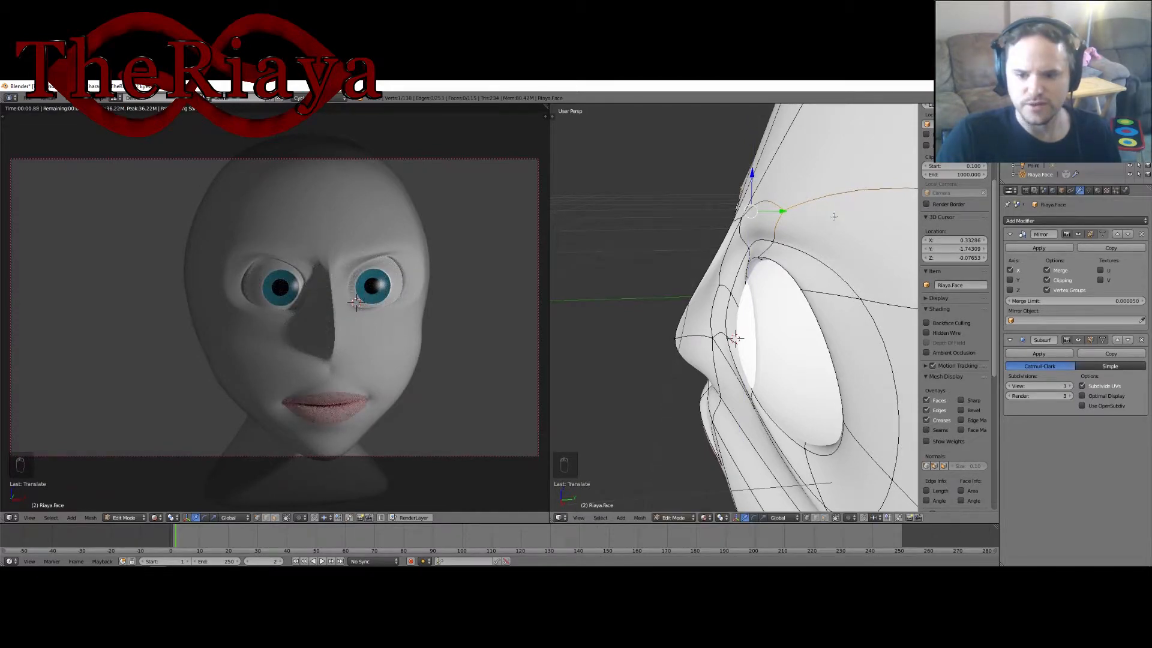
middle_drag(834, 216, 821, 230)
drag(782, 212, 775, 211)
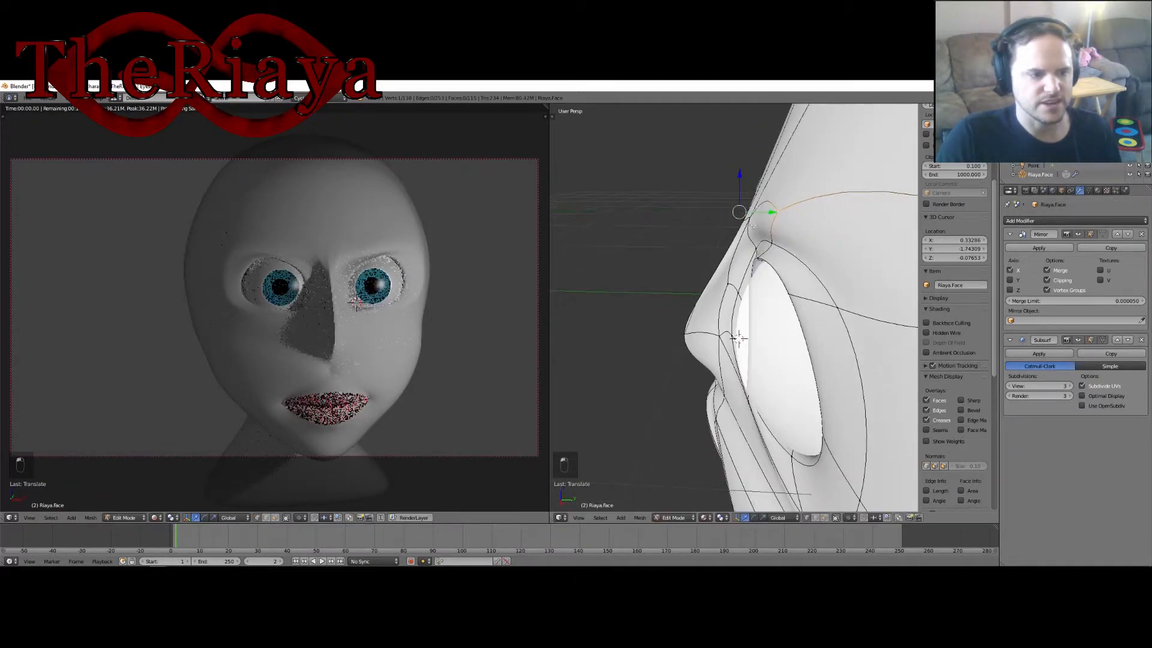
Select the two vertices beside the outer corner of the left eye and move them inward along X.
scroll(773, 213, down, 4)
middle_drag(759, 223, 790, 214)
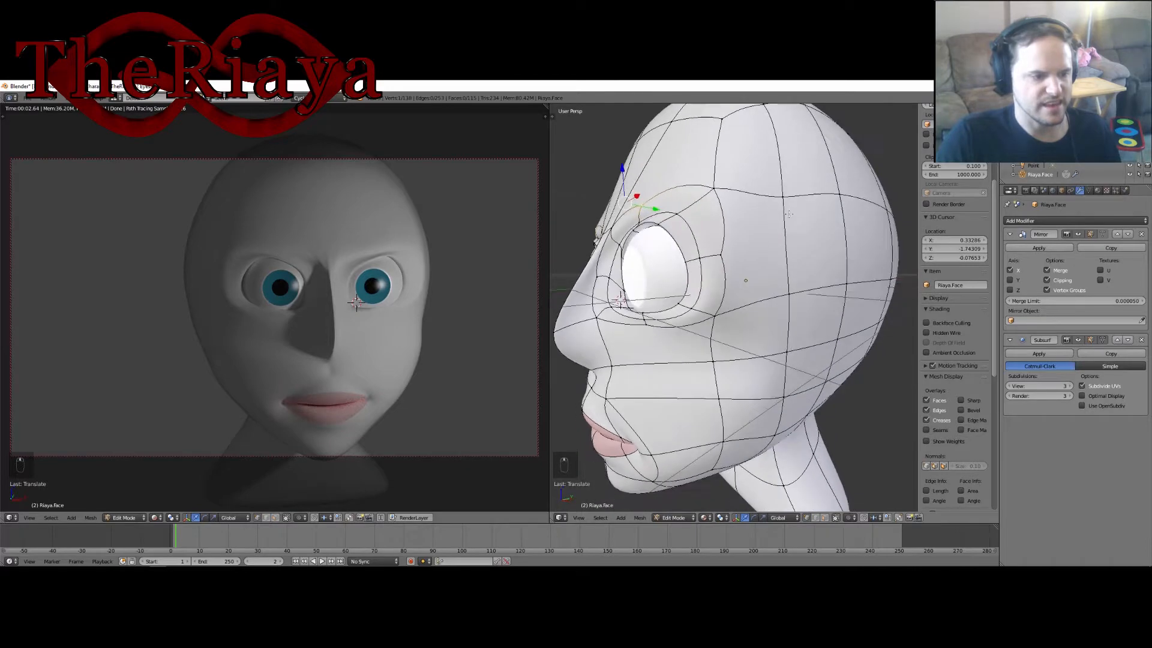
middle_drag(749, 275, 802, 273)
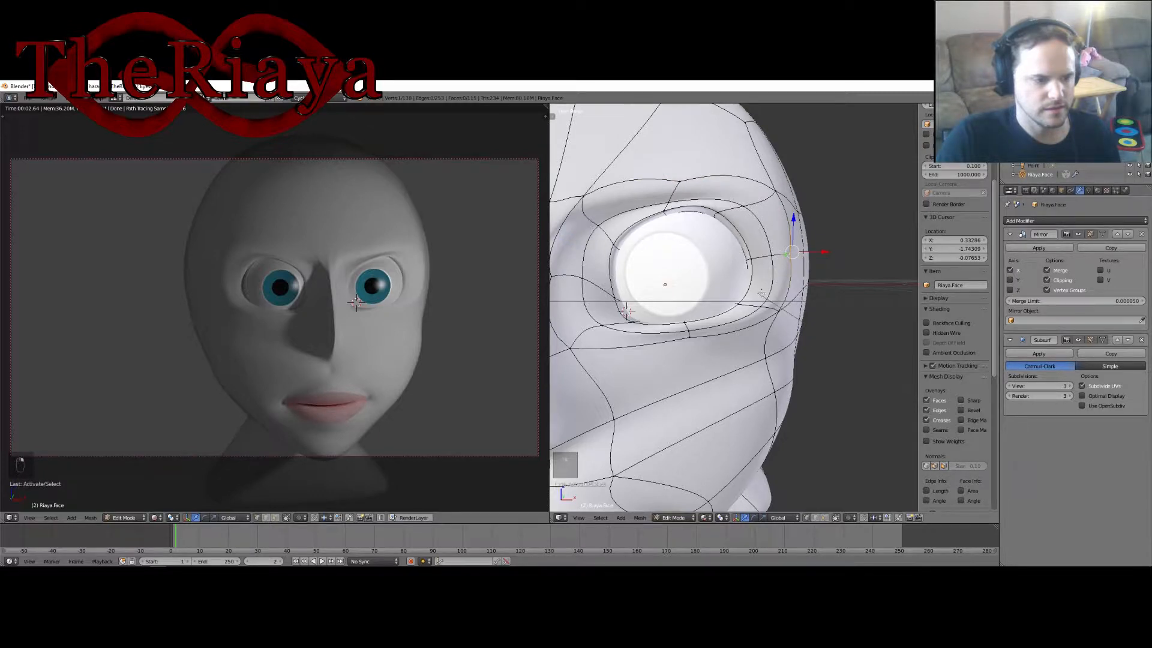
shift+click(767, 294)
key(g)
key(x)
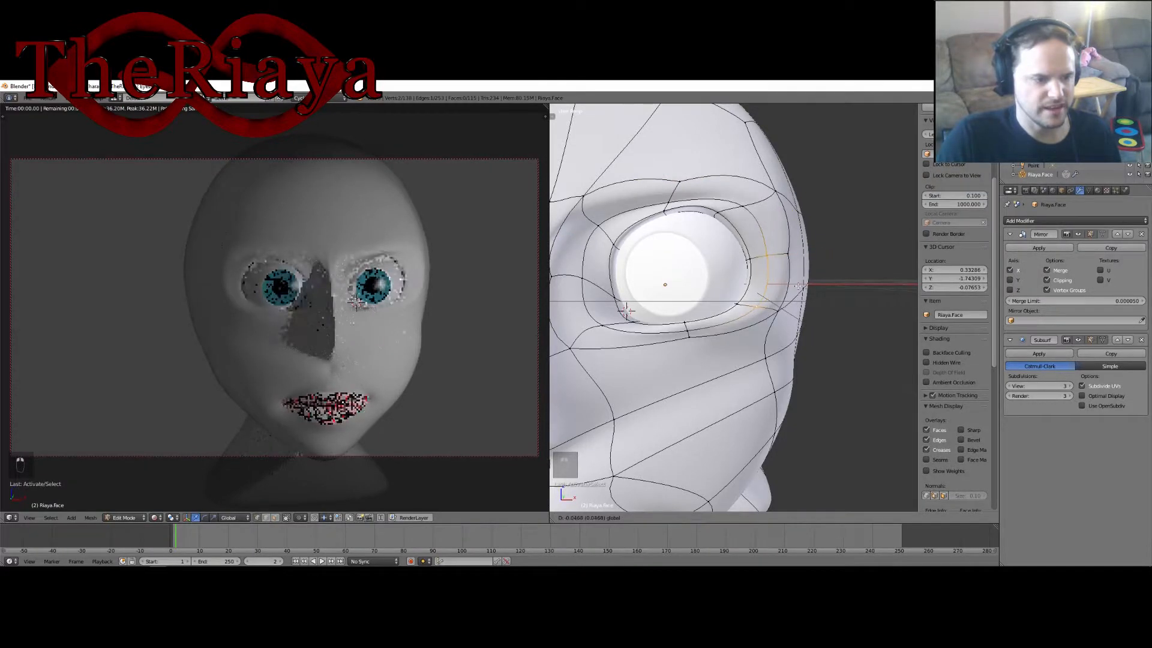
click(795, 289)
Move the cheekbone vertex below the left eye's outer corner outward along X, and save the file.
middle_drag(795, 289, 824, 358)
scroll(781, 336, up, 2)
right_click(764, 351)
key(g)
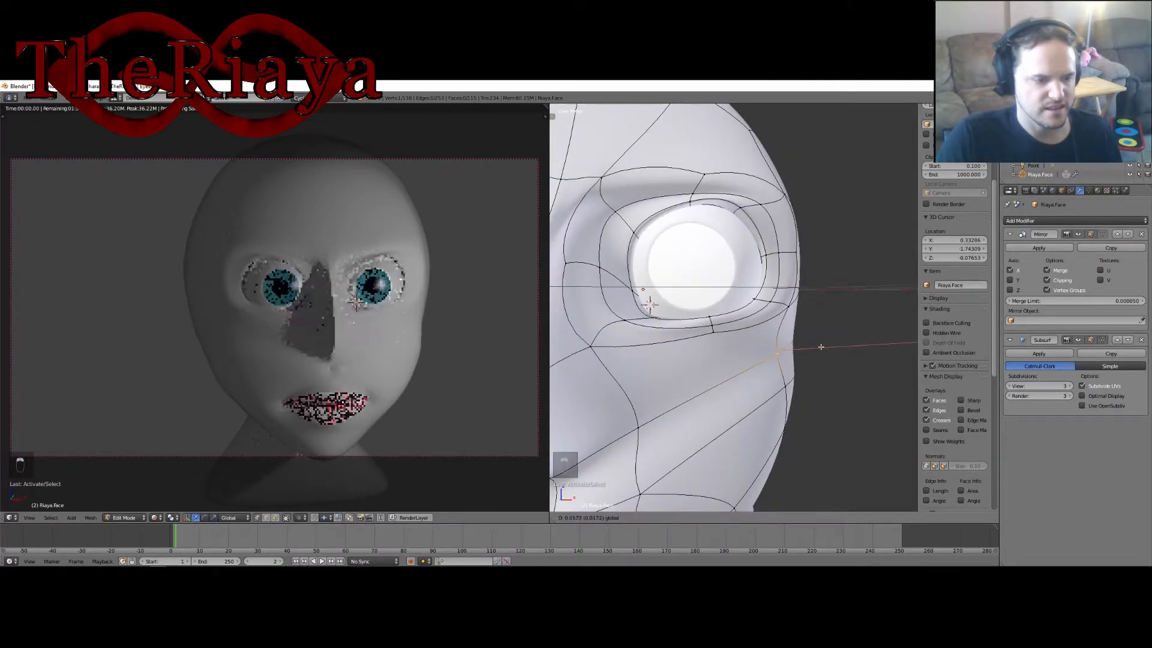
click(828, 346)
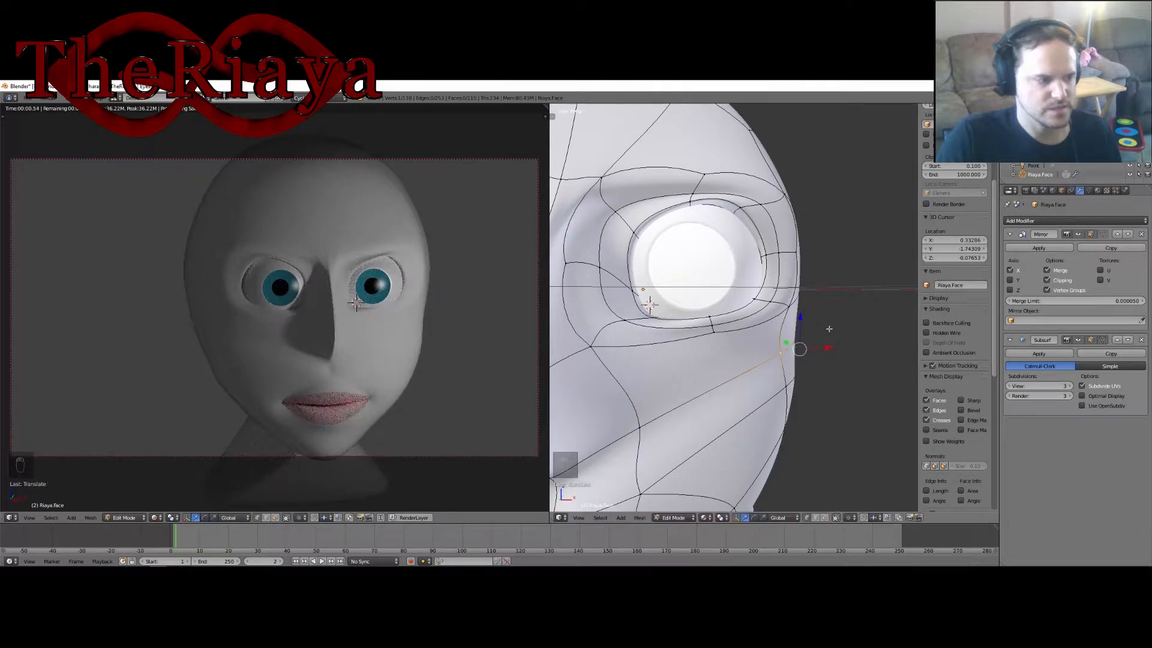
middle_drag(798, 329, 812, 298)
key(ctrl+s)
click(778, 316)
Turn the camera to a three-quarter view of the head and try a render, returning the area to the 3D View.
middle_drag(391, 268, 325, 260)
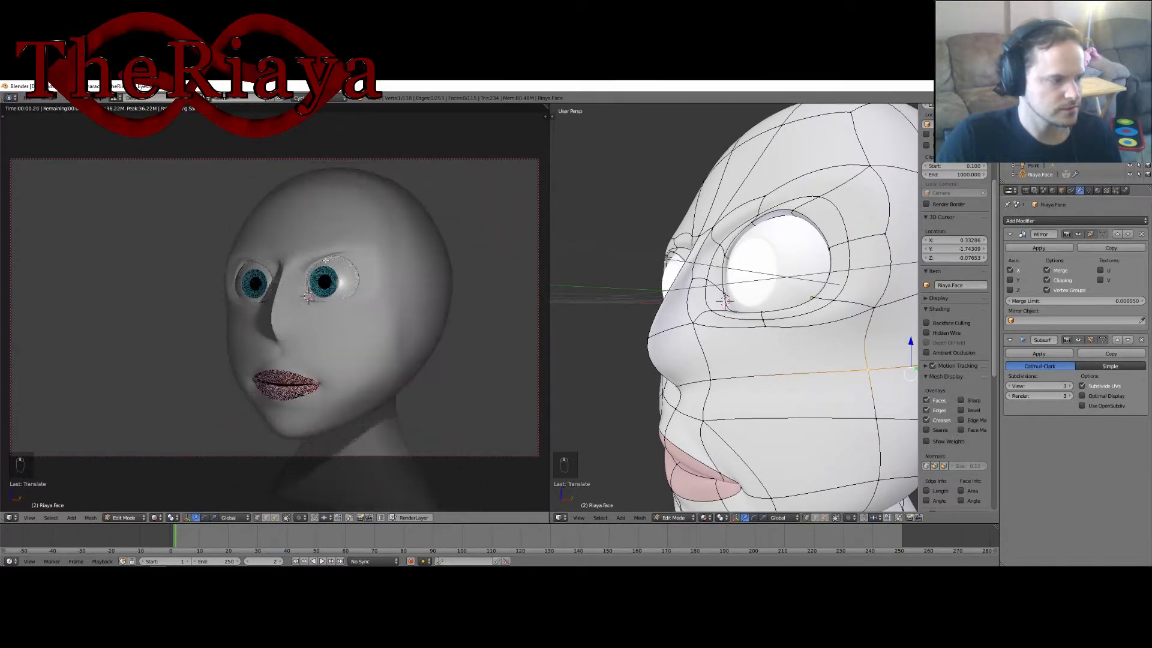
click(1027, 191)
click(1029, 231)
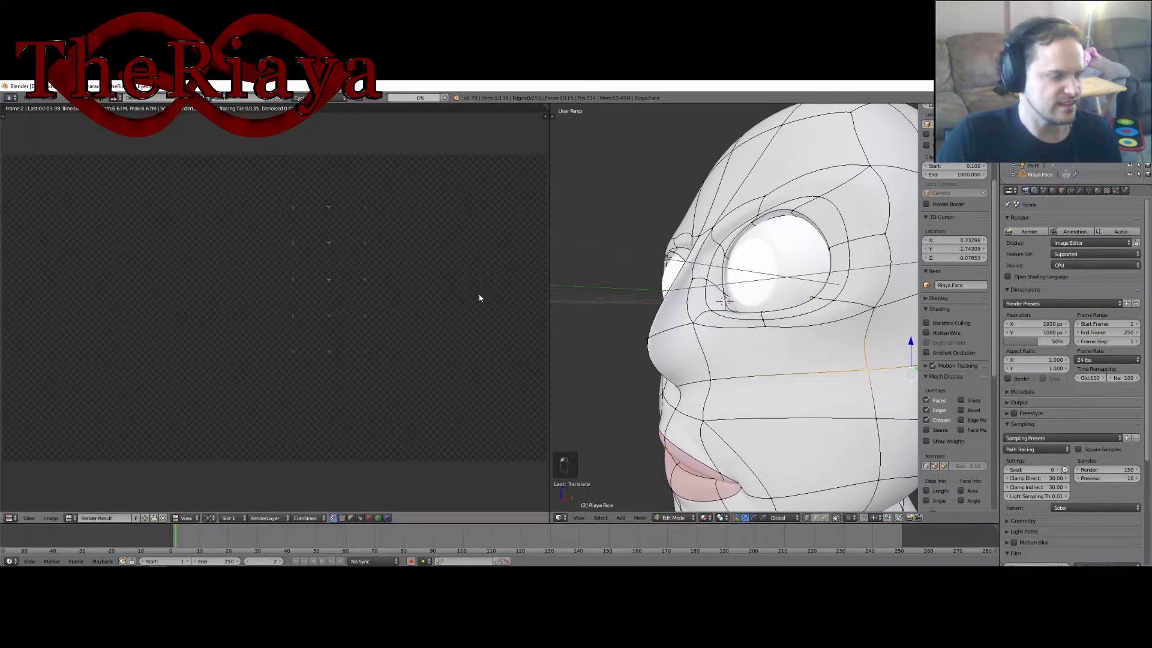
click(10, 518)
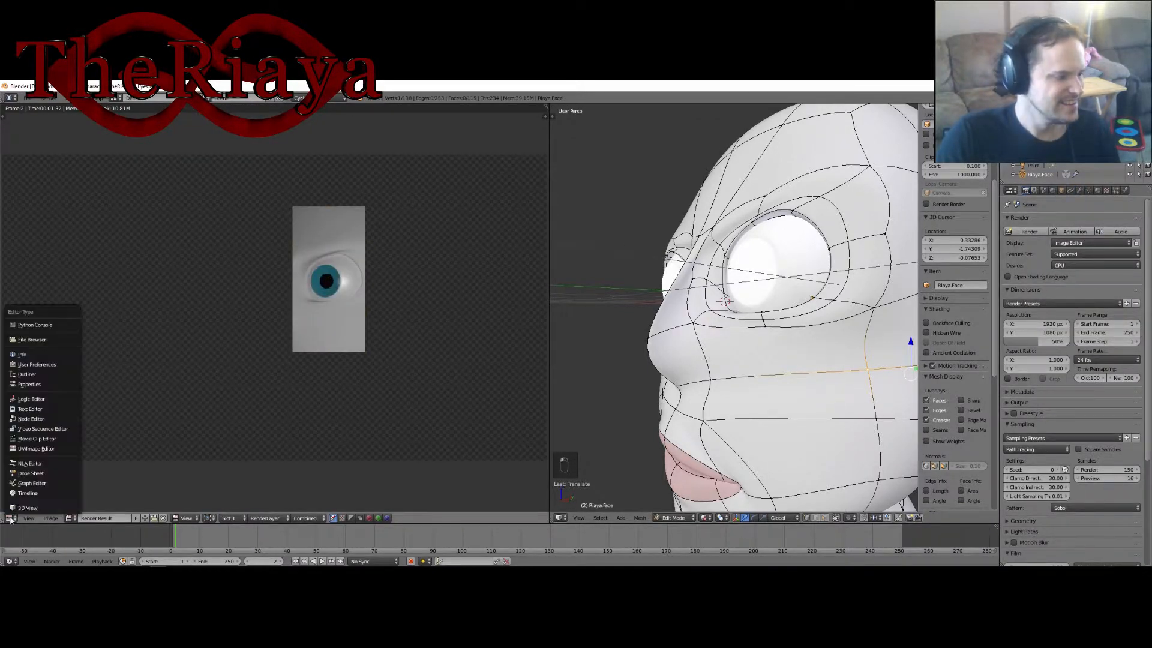
click(19, 509)
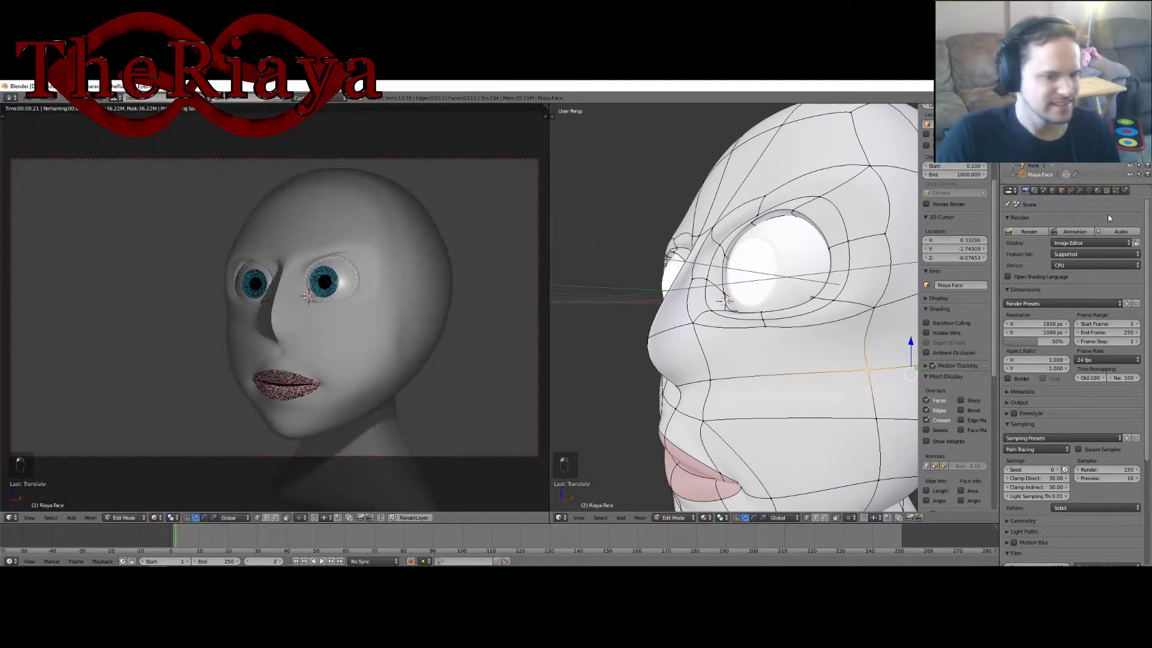
Set the horizontal render resolution to 1080 px for a square image.
click(1039, 324)
text(1080)
key(Return)
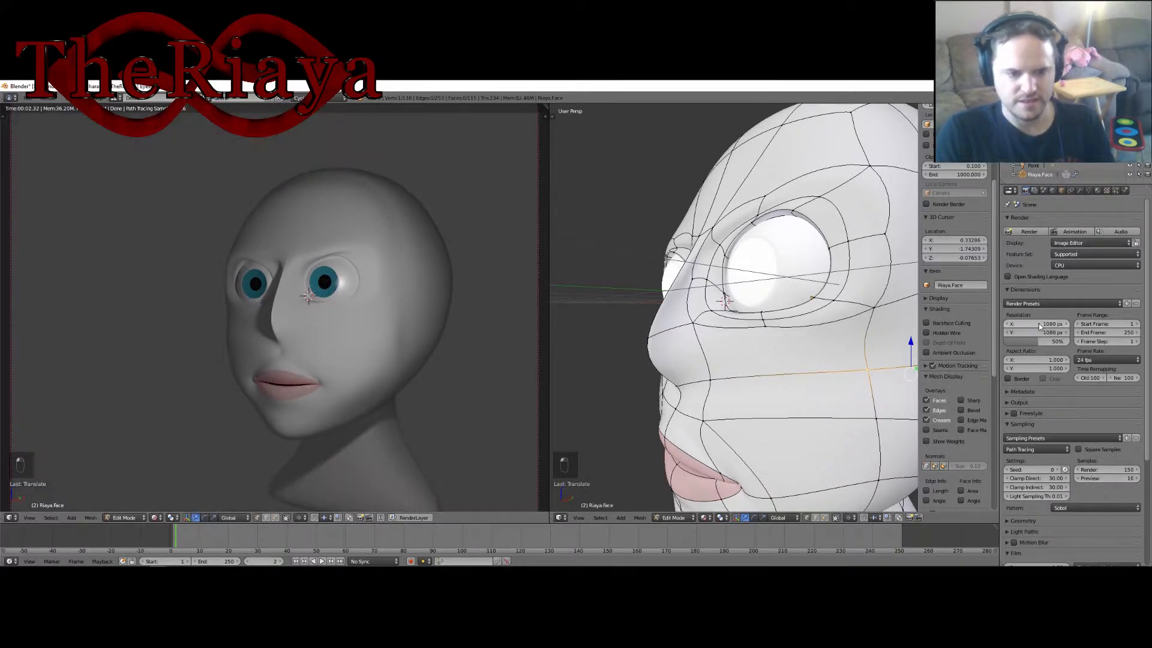
Unlock the camera from the view to fit its whole frame, relock it, and reframe the head and neck inside the square.
scroll(319, 323, down, 3)
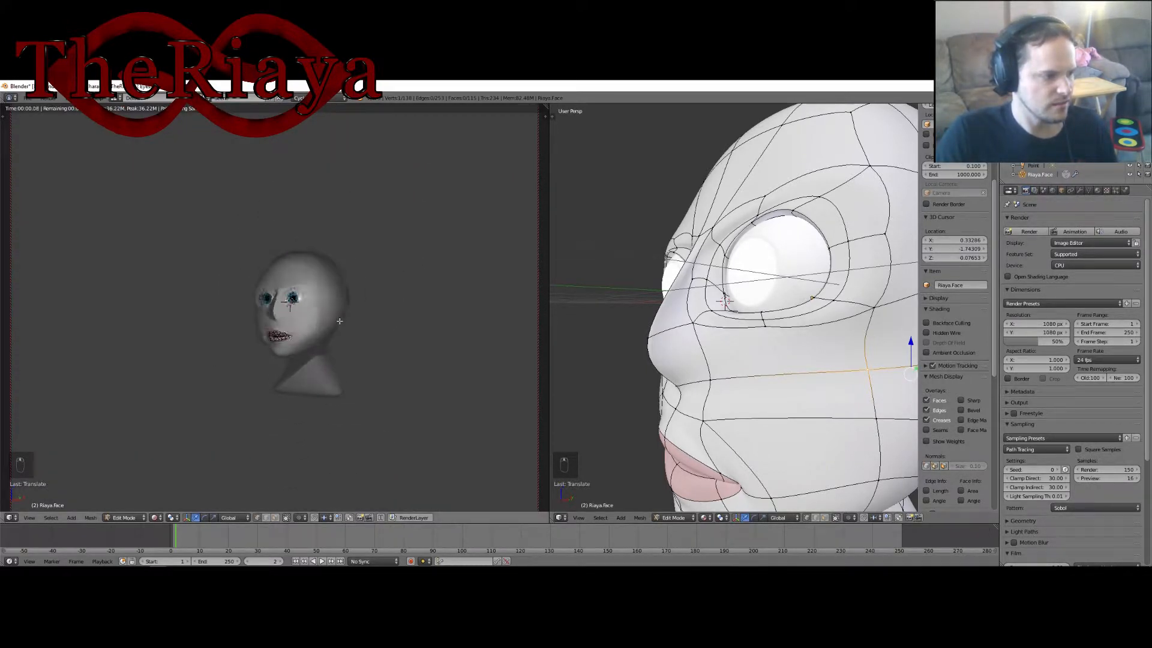
key(n)
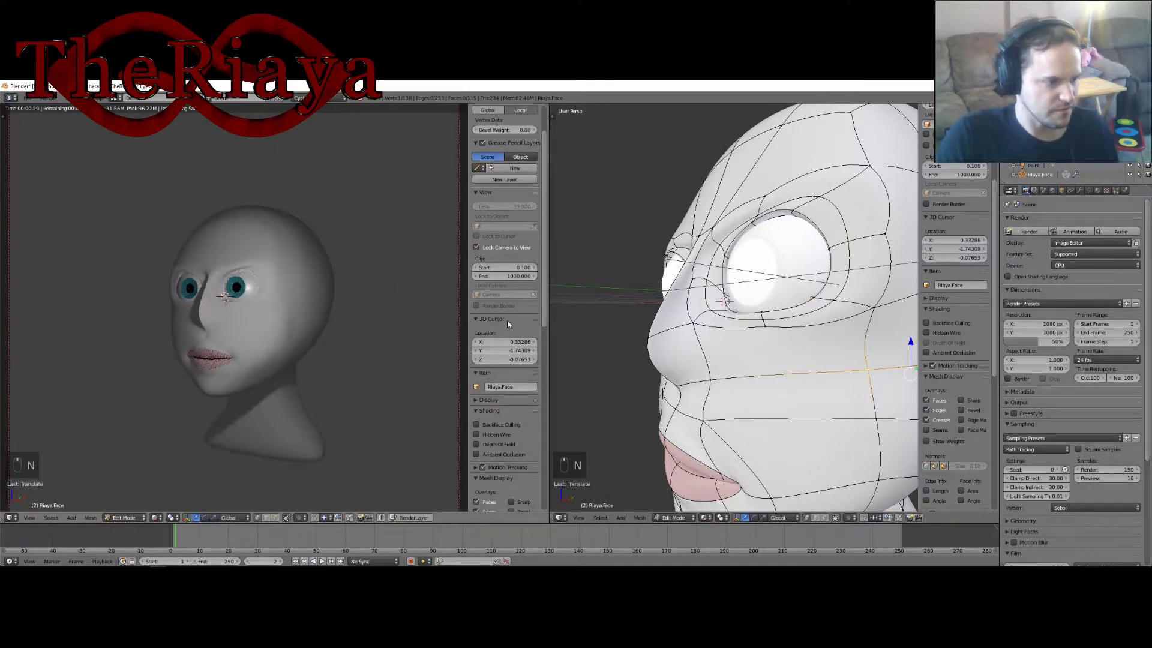
click(503, 247)
key(n)
scroll(345, 306, down, 2)
key(n)
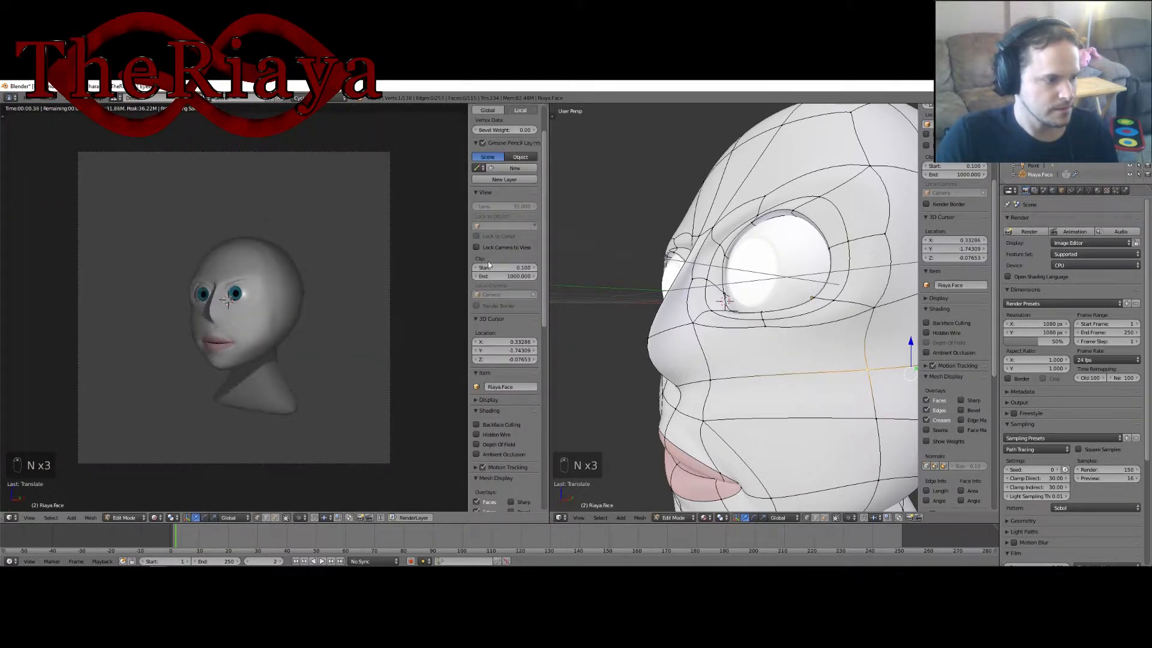
scroll(312, 317, up, 2)
shift+middle_drag(311, 330, 295, 306)
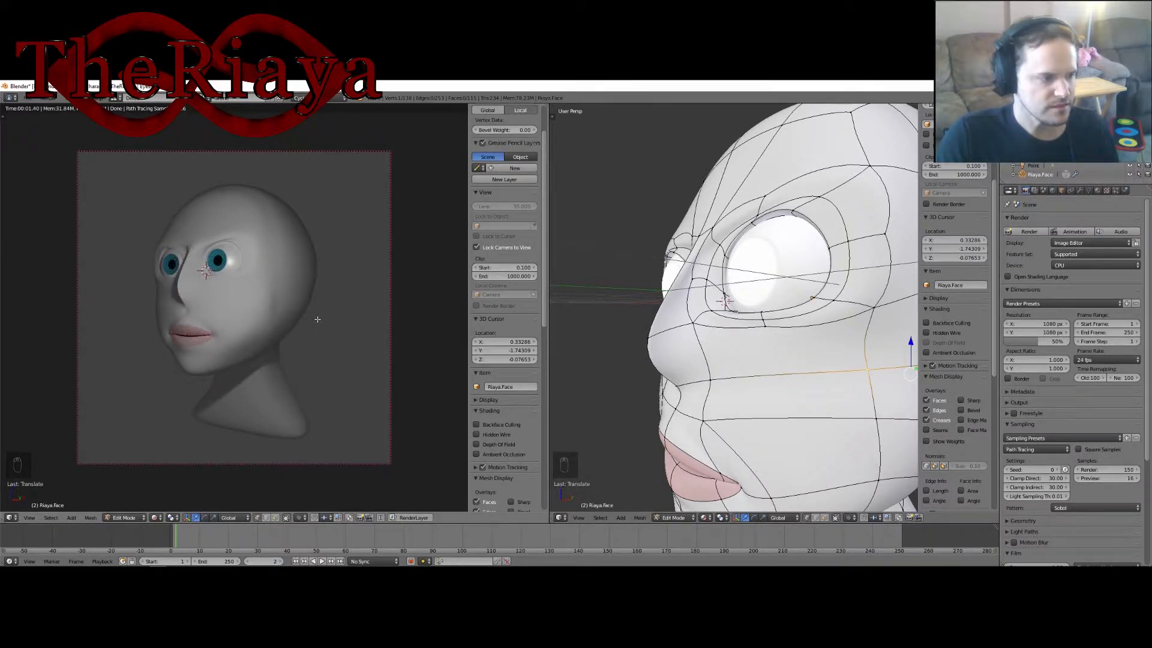
key(n)
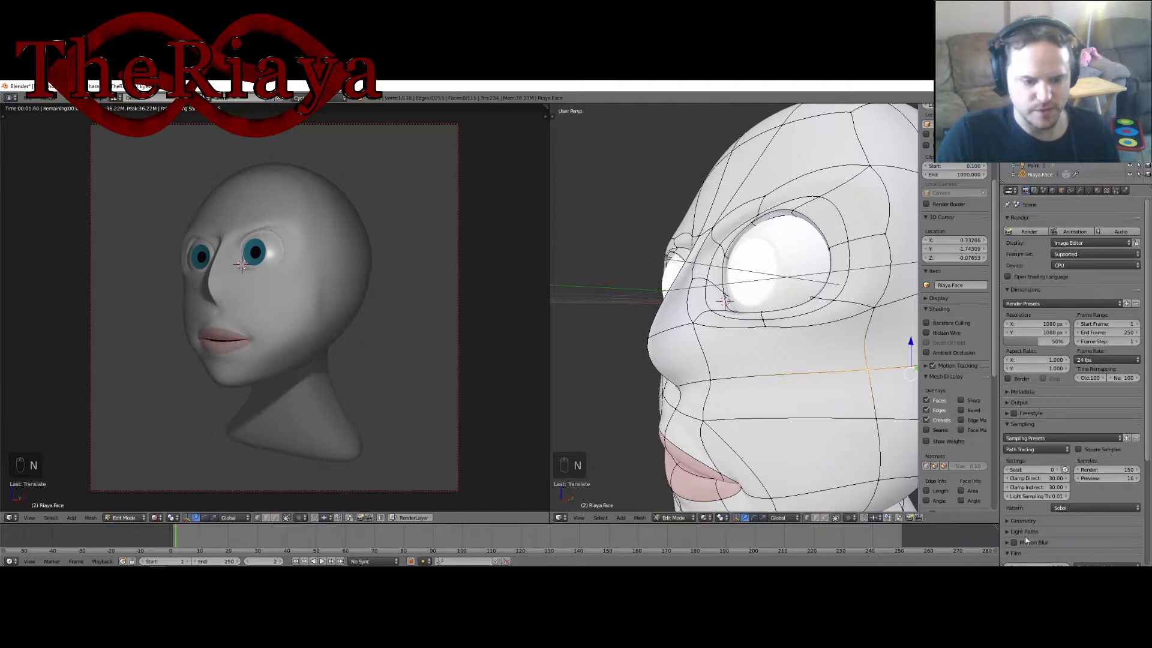
Make the film background transparent in the render settings and render the image.
scroll(1027, 542, down, 3)
scroll(1019, 524, down, 2)
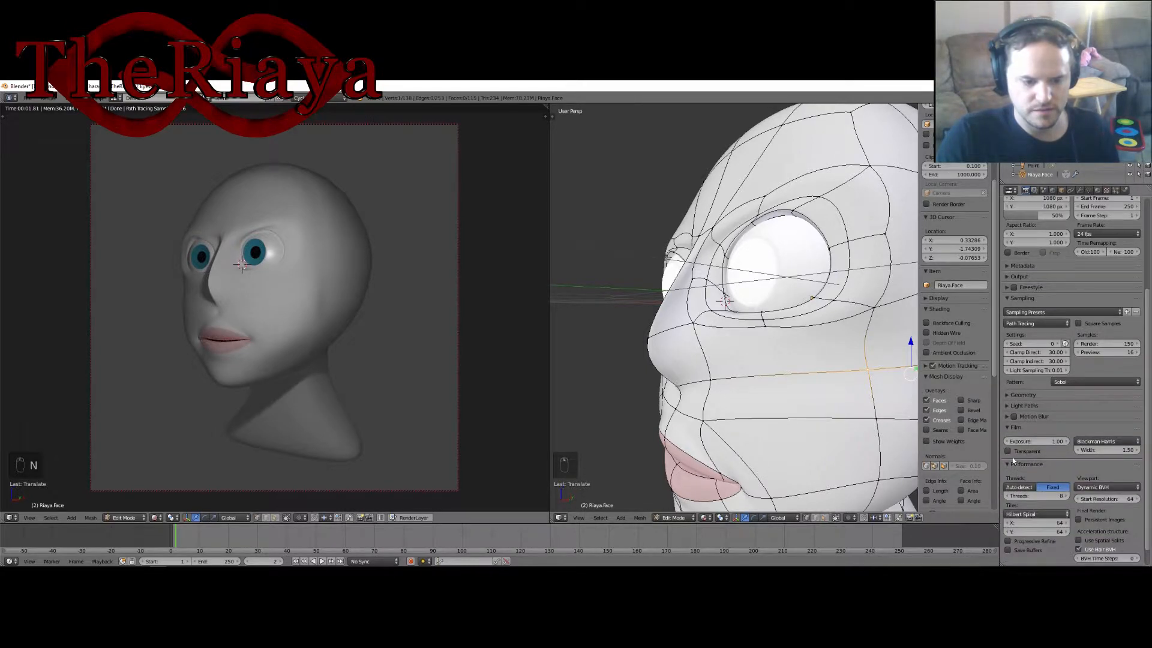
click(1008, 451)
scroll(1022, 456, up, 5)
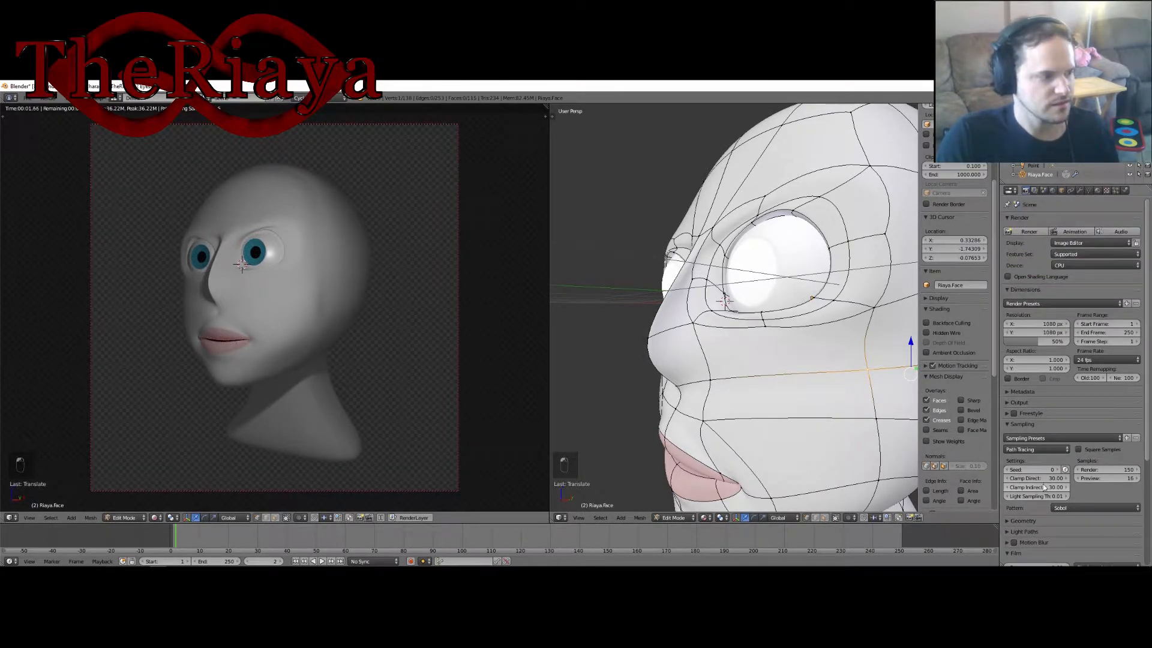
click(1027, 233)
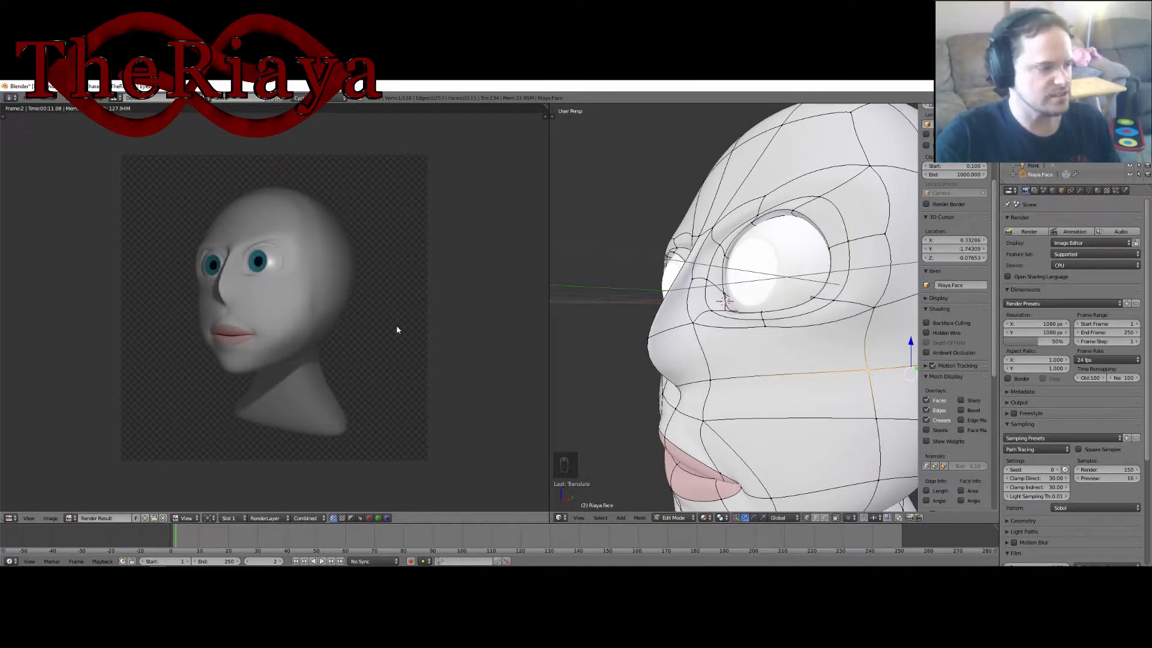
key(alt+Tab)
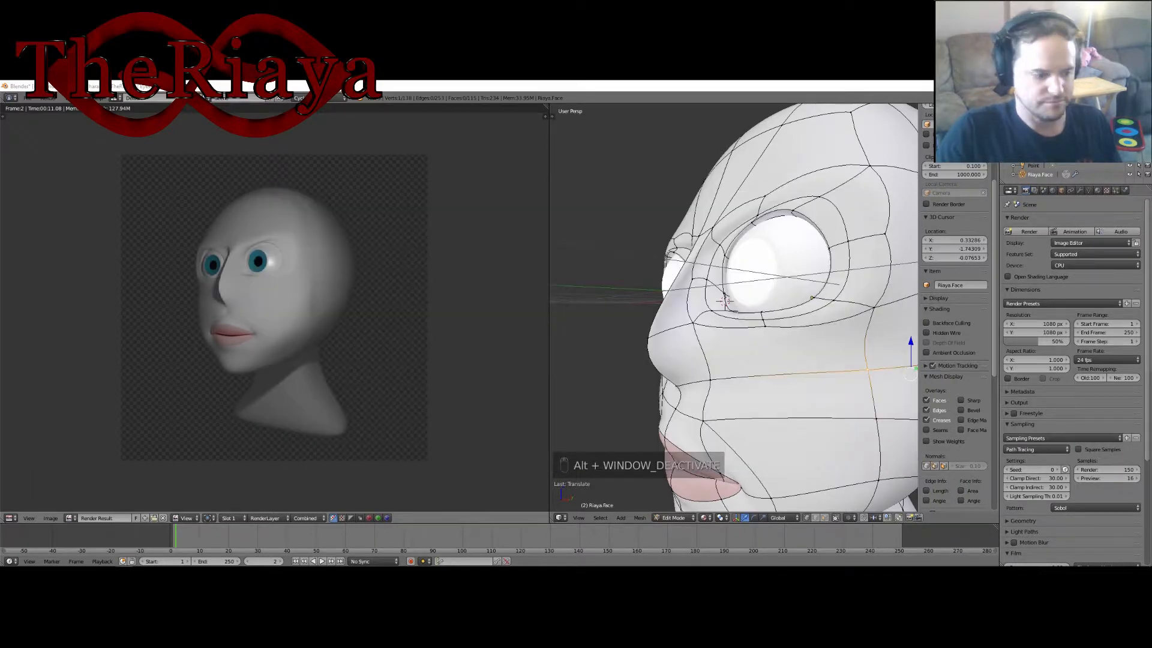
mouse_move(266, 557)
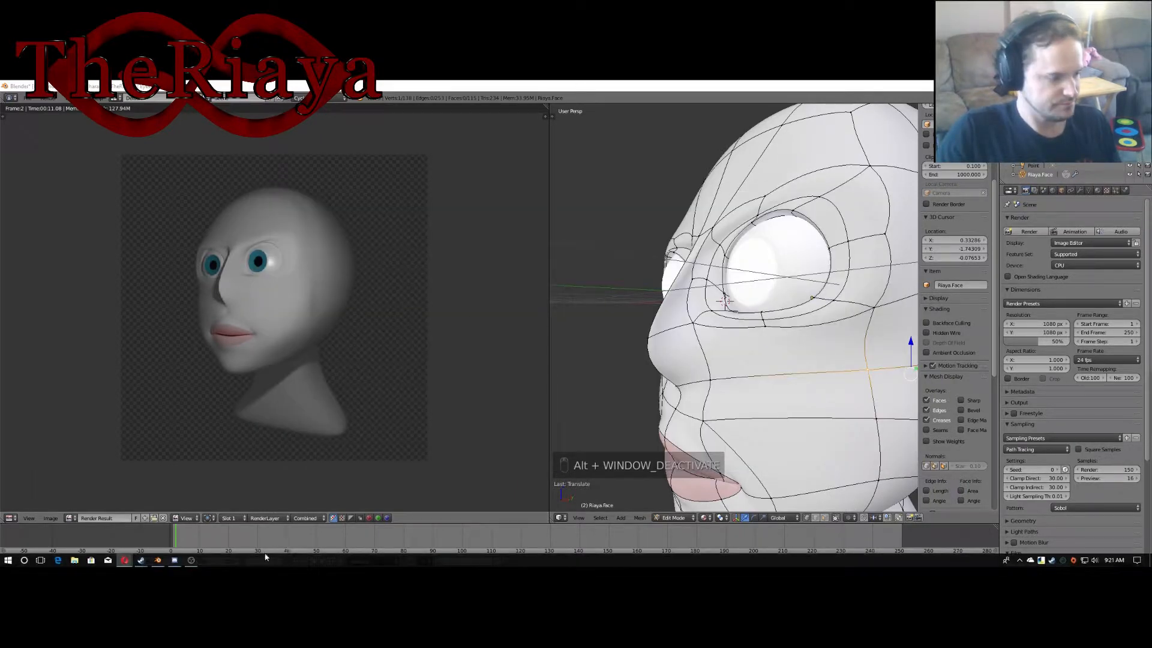
click(175, 561)
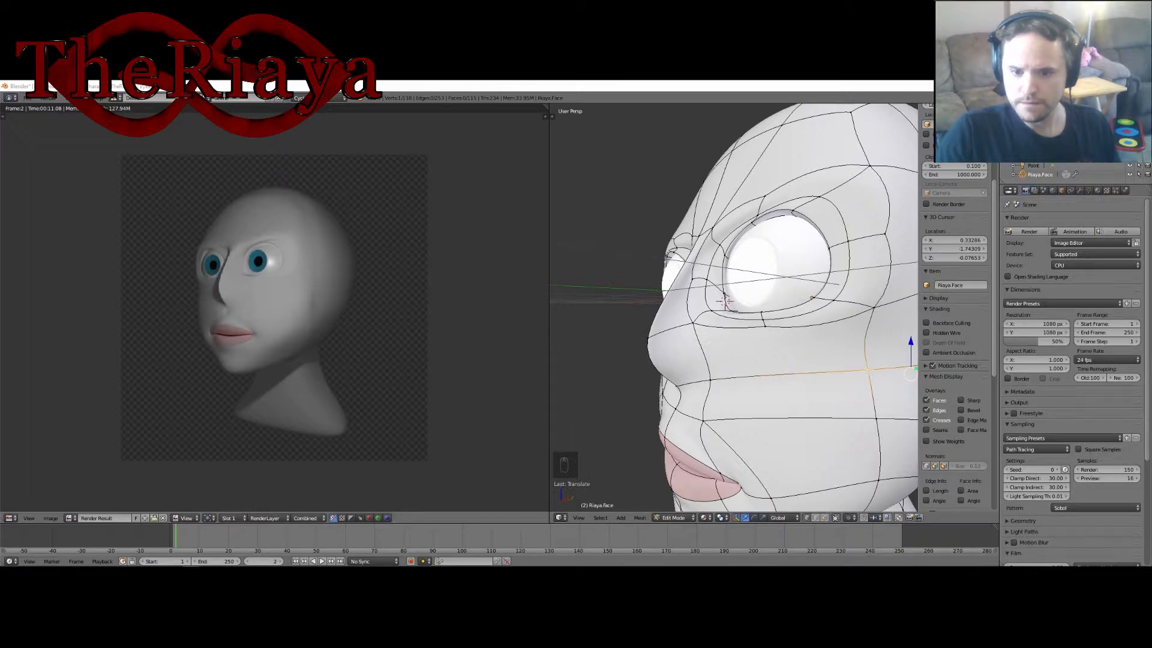
Move the vertex at the lower inner corner of the eye socket closer to the eyeball and save the file.
middle_drag(726, 299, 787, 263)
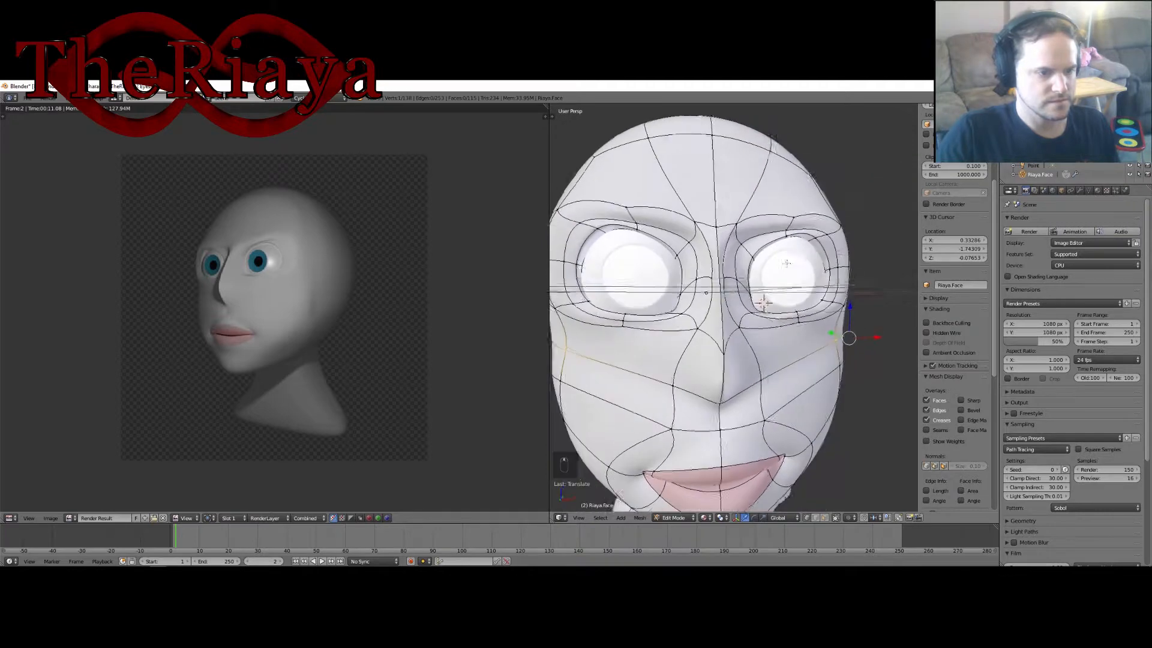
scroll(786, 263, up, 8)
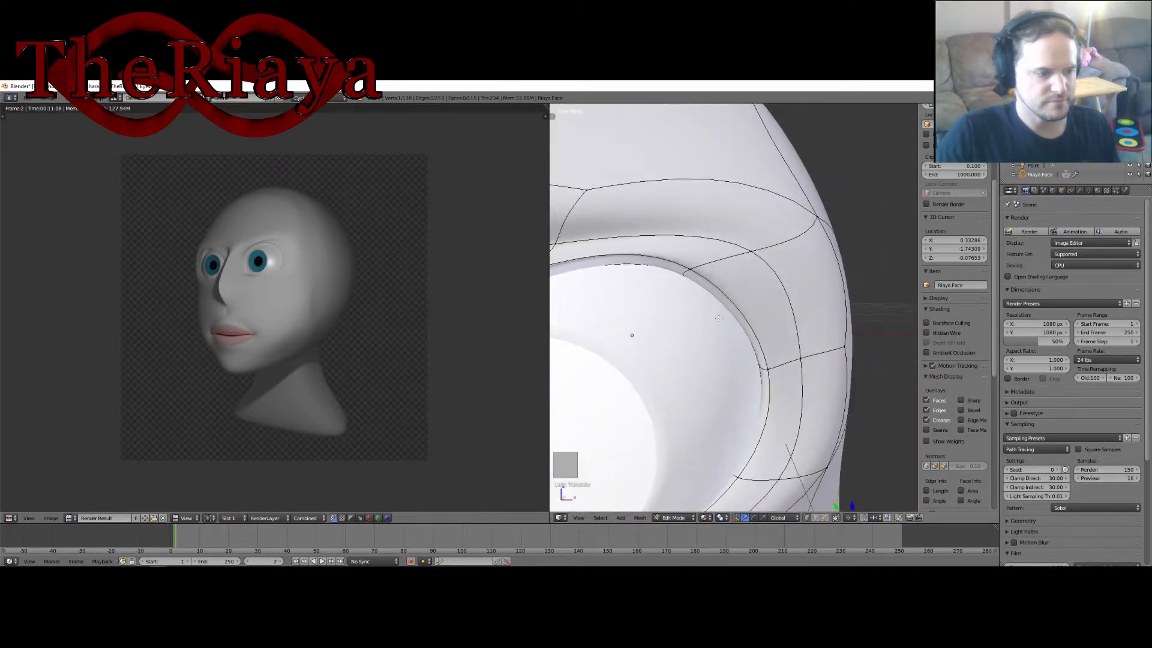
scroll(718, 318, down, 3)
middle_drag(719, 318, 748, 306)
right_click(641, 356)
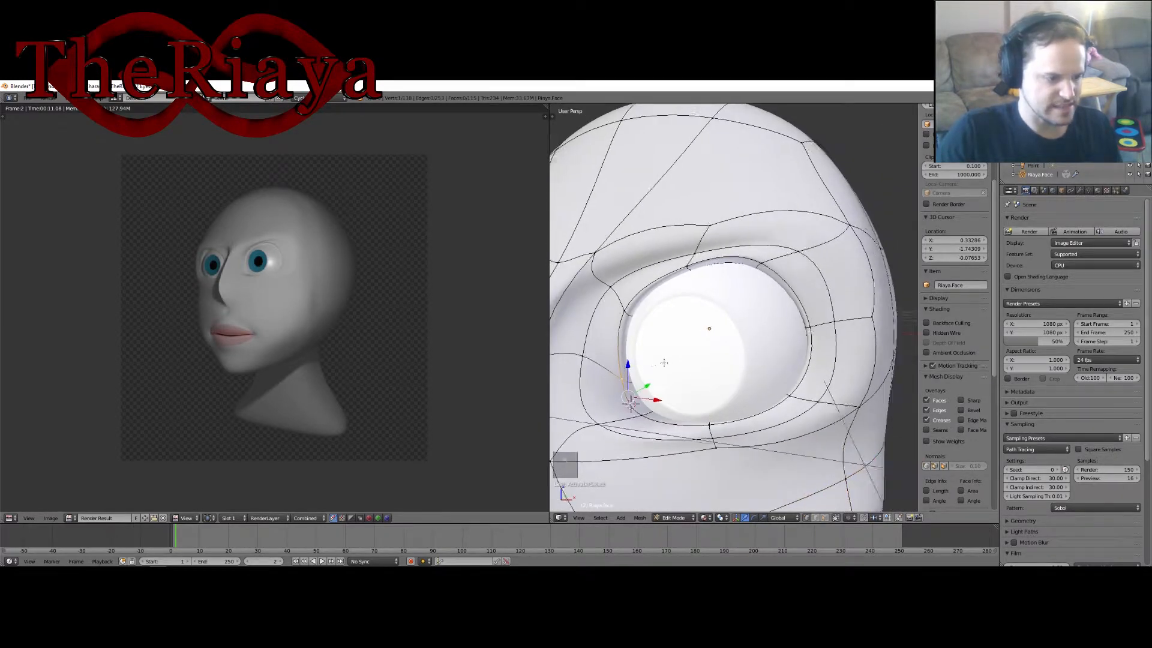
middle_drag(641, 356, 645, 351)
key(g)
drag(645, 351, 671, 372)
middle_drag(671, 371, 696, 345)
key(ctrl+s)
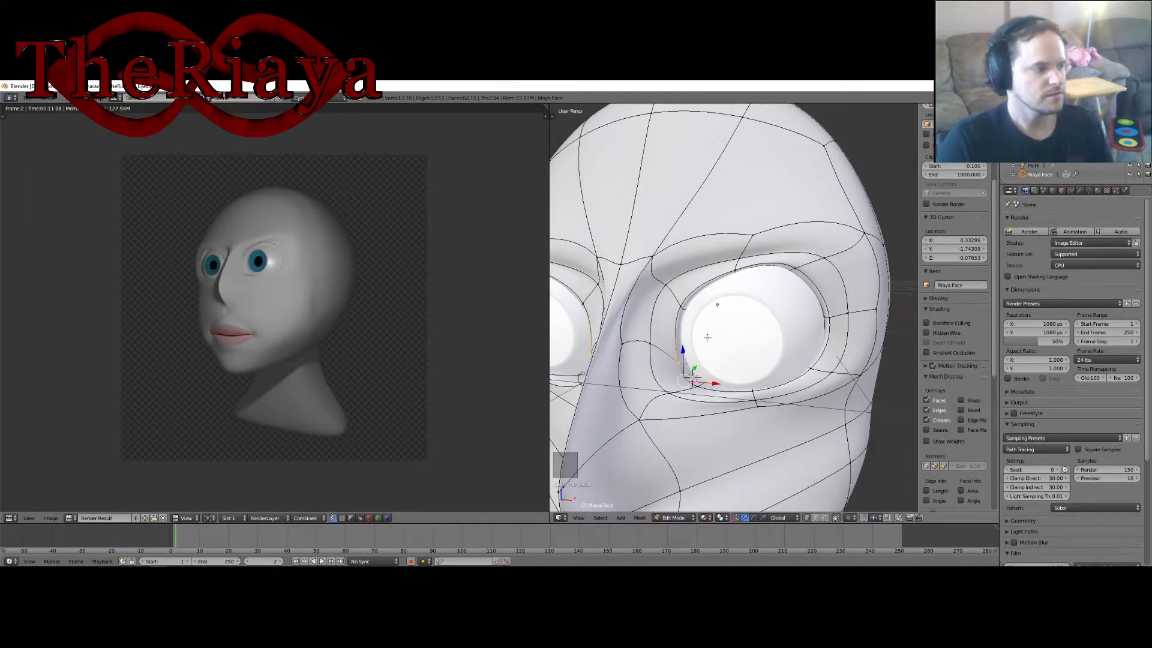
In face selection with hidden geometry selectable, select the complete ring of faces directly around the eye openings.
middle_drag(765, 293, 744, 291)
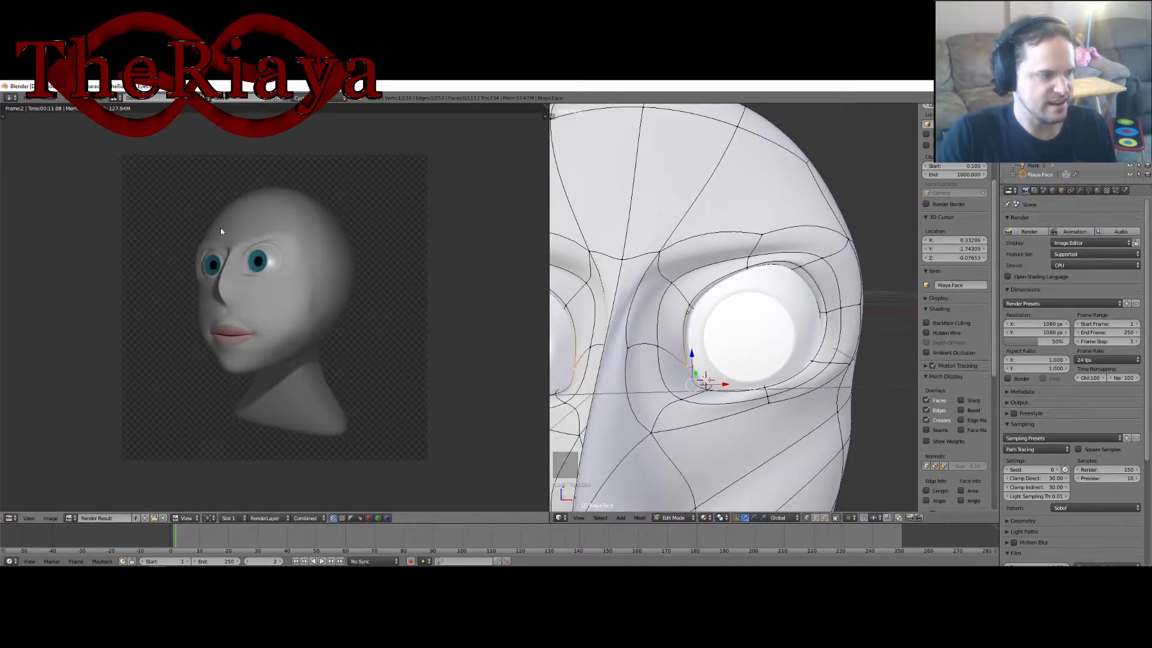
middle_drag(859, 259, 820, 255)
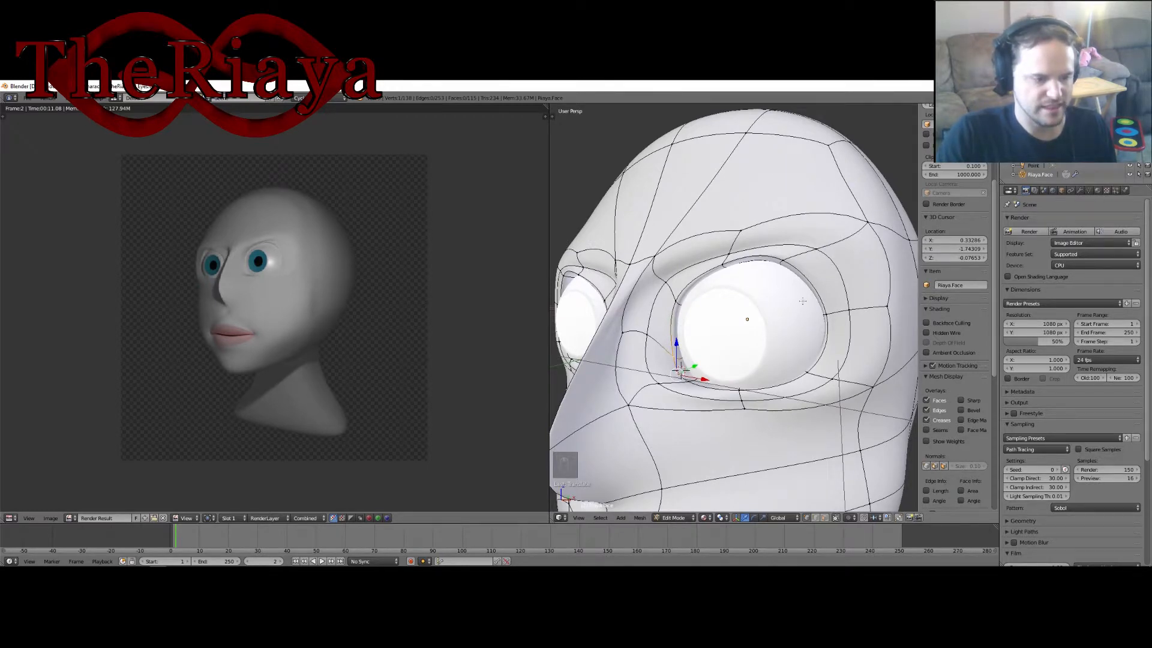
middle_drag(802, 299, 853, 286)
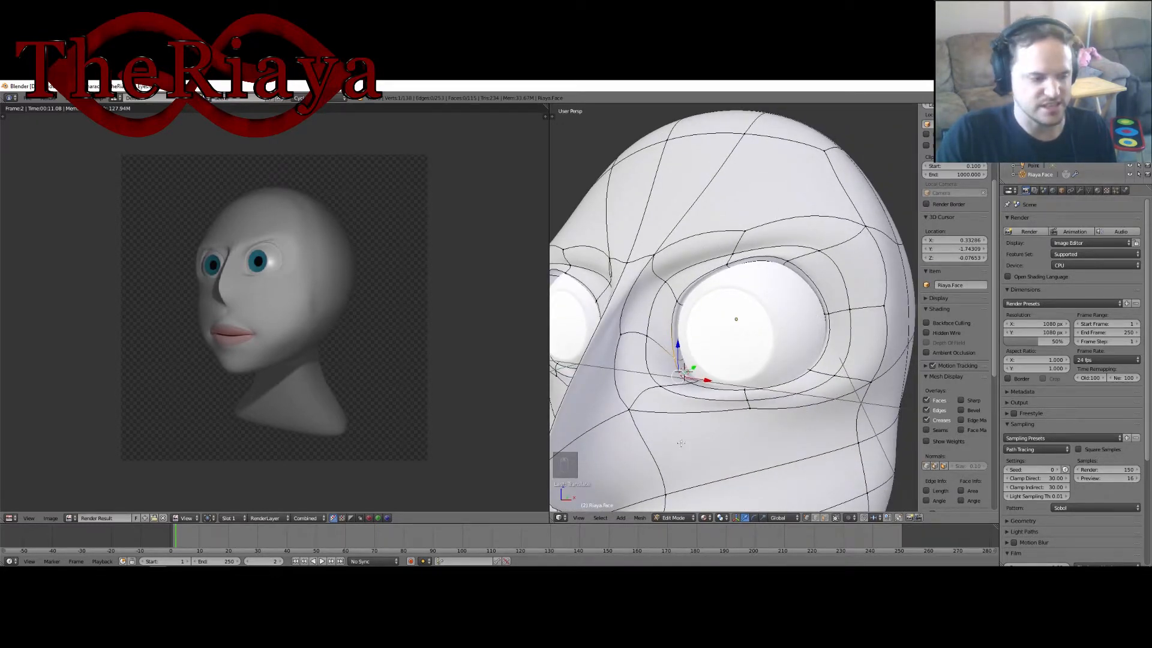
middle_drag(681, 443, 726, 434)
middle_drag(794, 260, 760, 319)
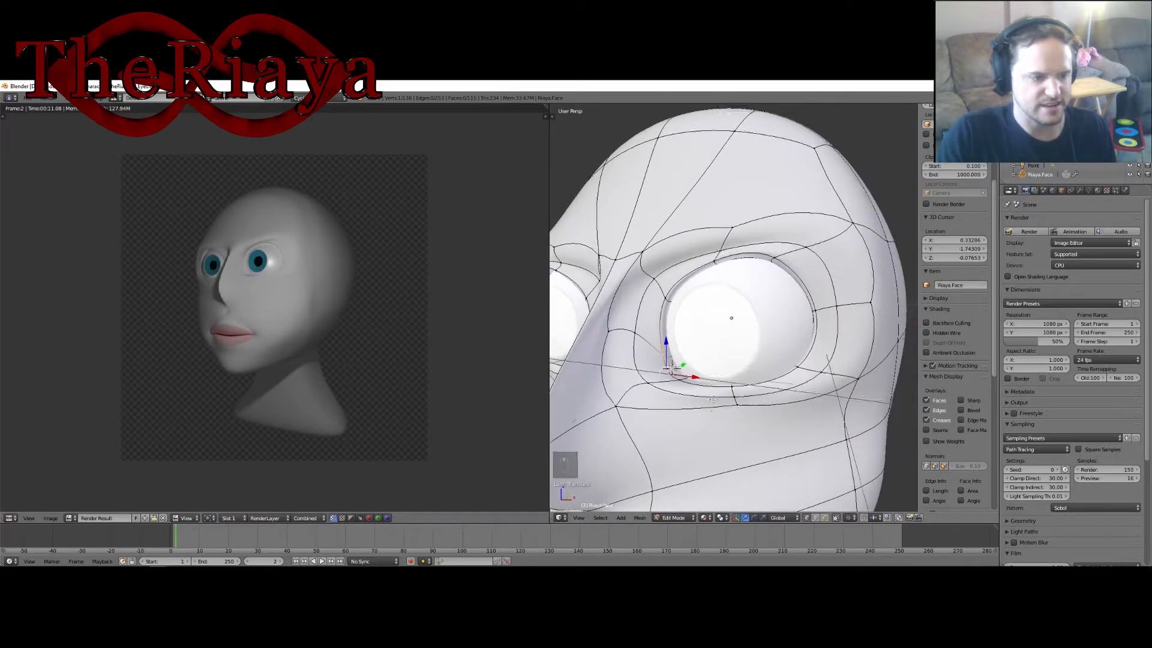
click(826, 518)
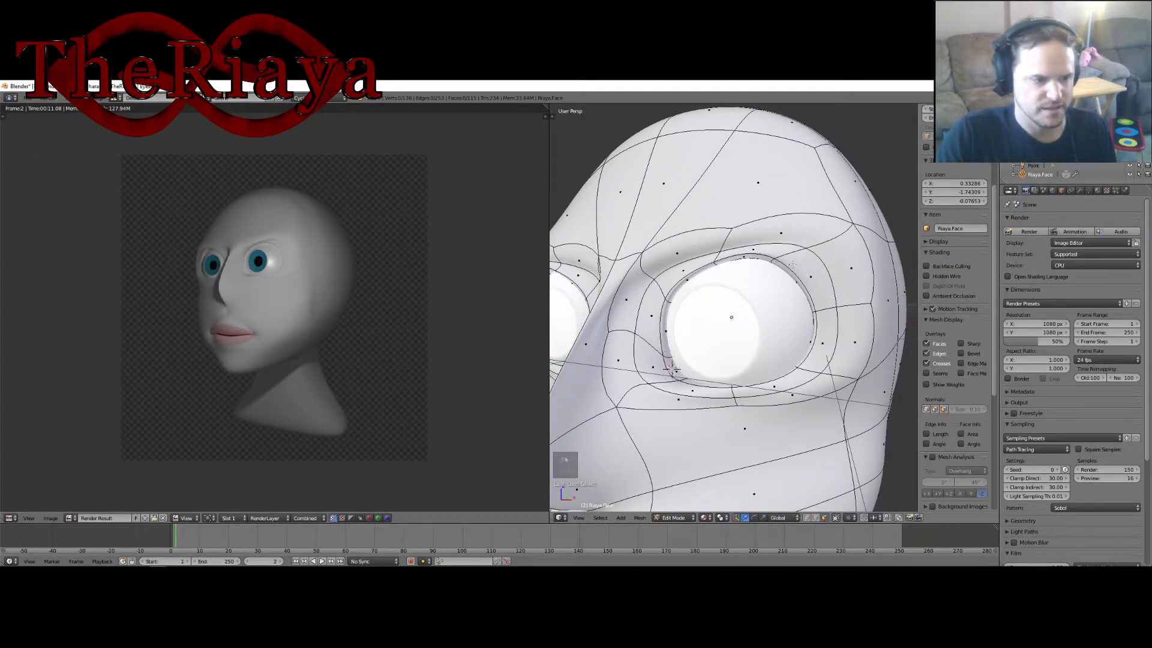
alt+right_click(797, 258)
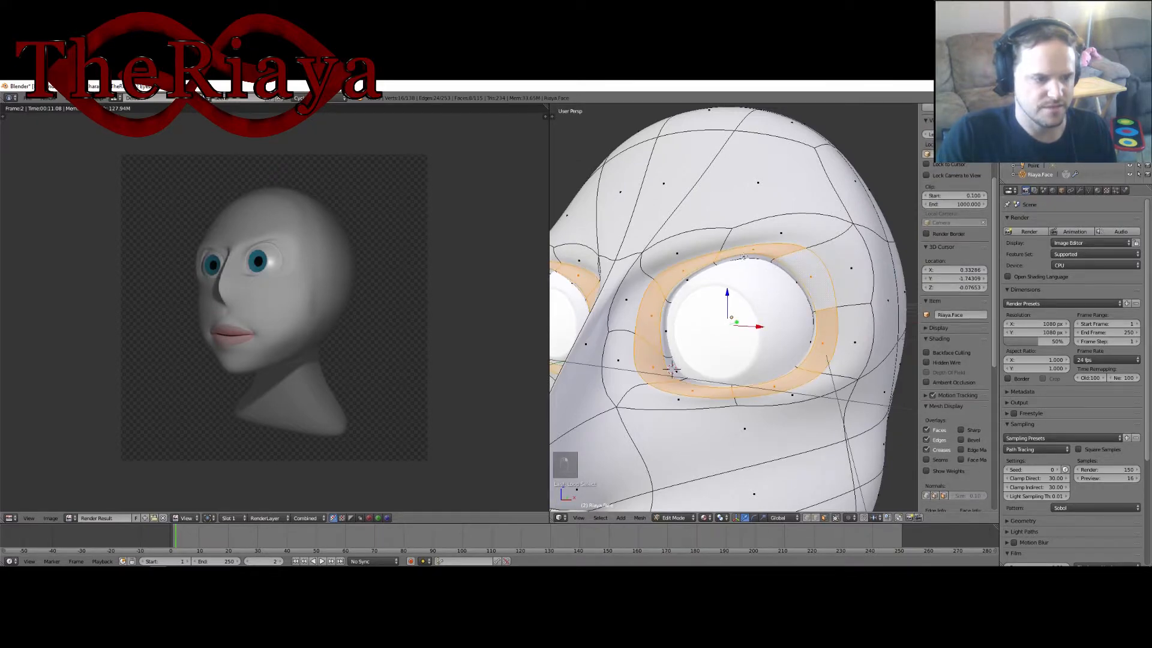
click(835, 520)
middle_drag(782, 280, 741, 280)
alt+shift+right_click(713, 254)
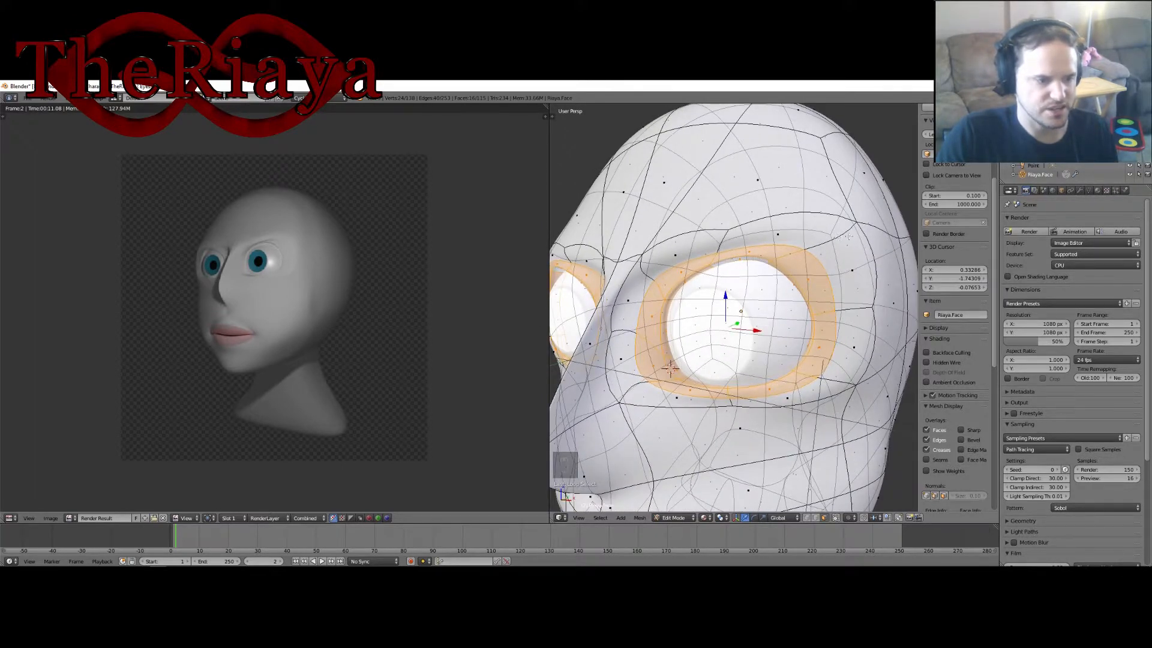
alt+shift+right_click(728, 237)
alt+shift+right_click(732, 239)
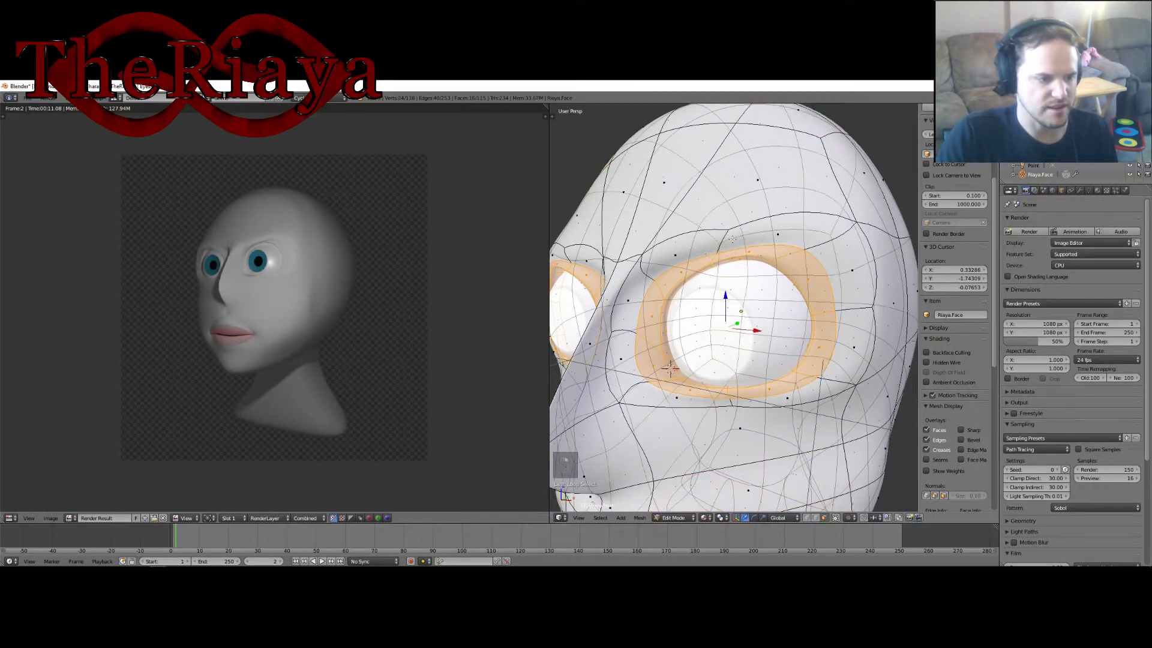
alt+shift+right_click(726, 241)
alt+shift+right_click(724, 243)
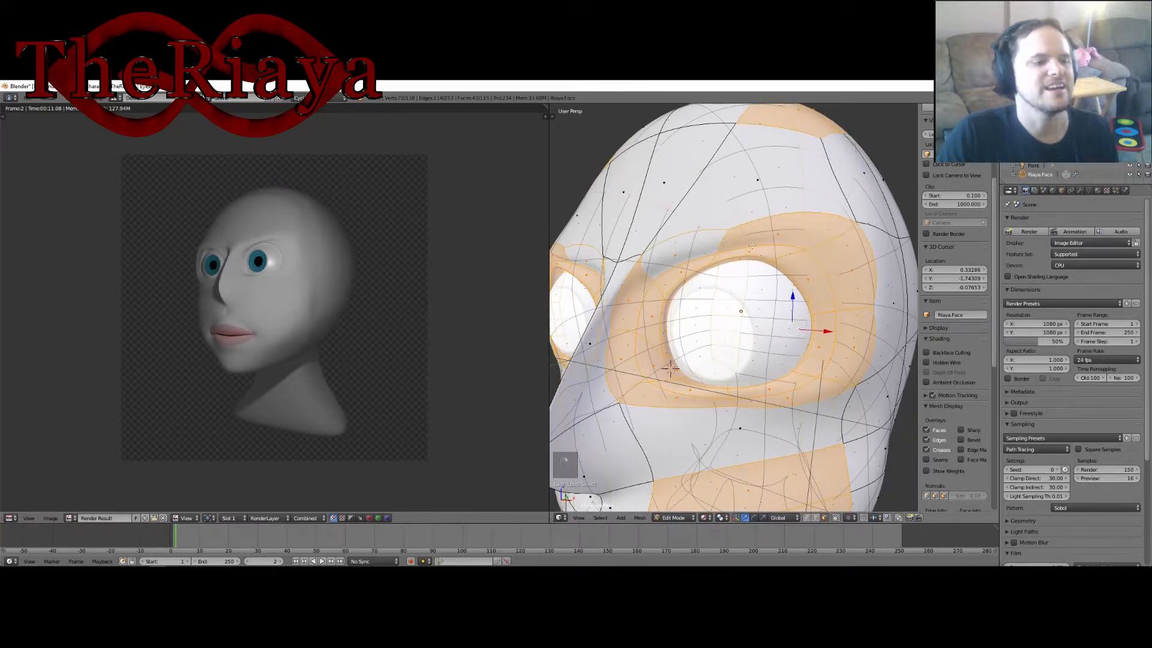
key(ctrl+z)
key(ctrl+z)
key(ctrl+z)
Add the next outer ring of faces around the eyes to the selection and limit selection to visible geometry again.
middle_drag(752, 244, 716, 381)
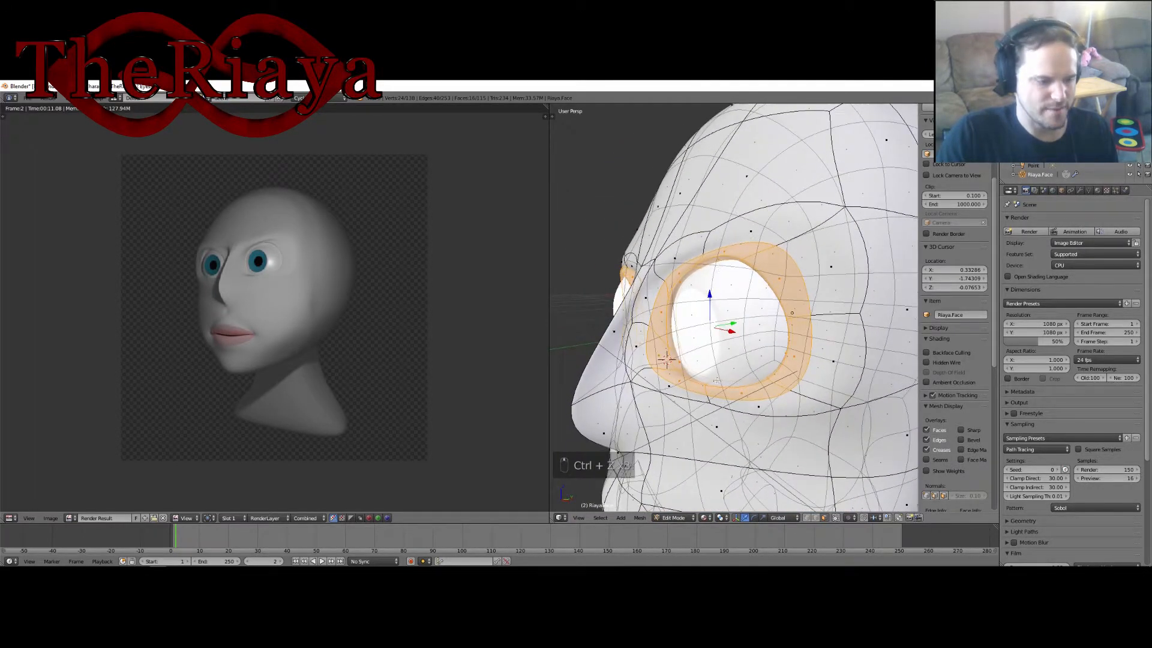
alt+shift+right_click(704, 248)
middle_drag(711, 284, 756, 280)
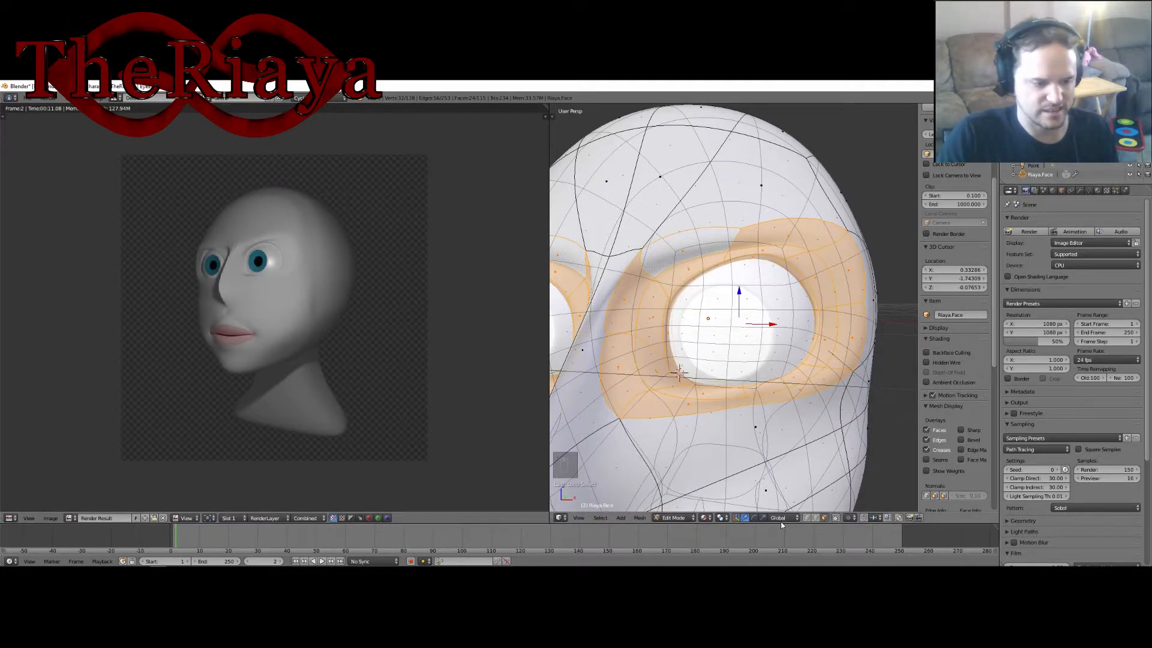
click(838, 517)
mouse_move(786, 318)
middle_down()
mouse_move(729, 330)
mouse_move(787, 323)
middle_up()
Inspect the eyes in the finished render, return that area to the 3D View for an eye close-up, and save the file.
scroll(277, 247, up, 1)
scroll(276, 247, up, 2)
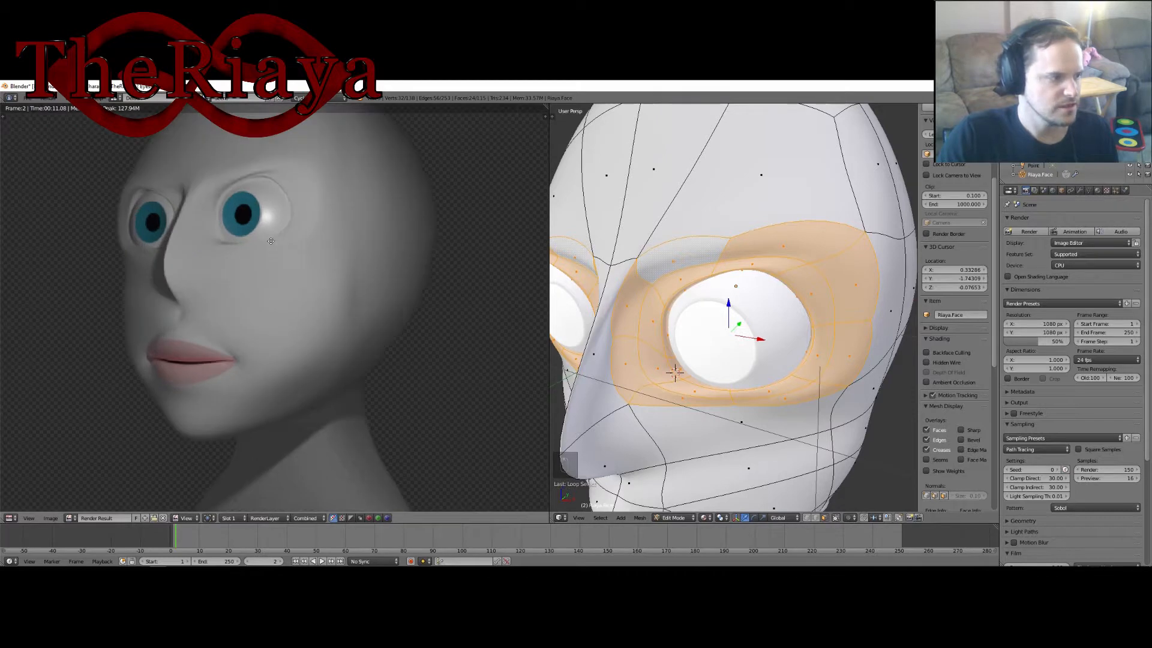
middle_drag(276, 243, 317, 276)
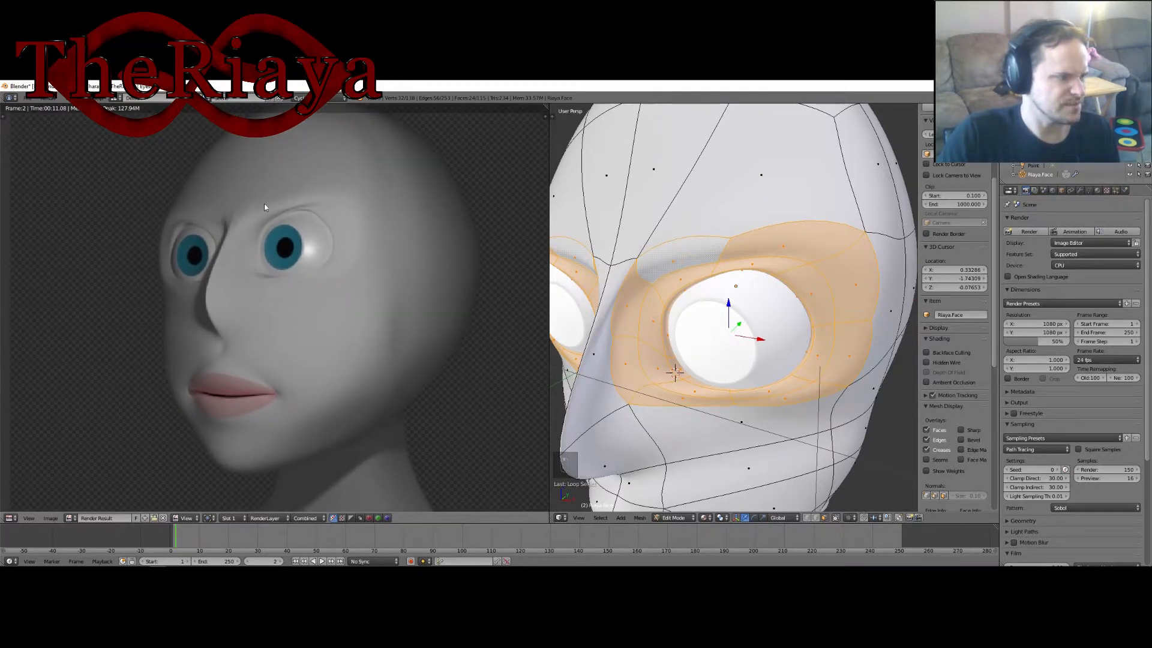
click(9, 517)
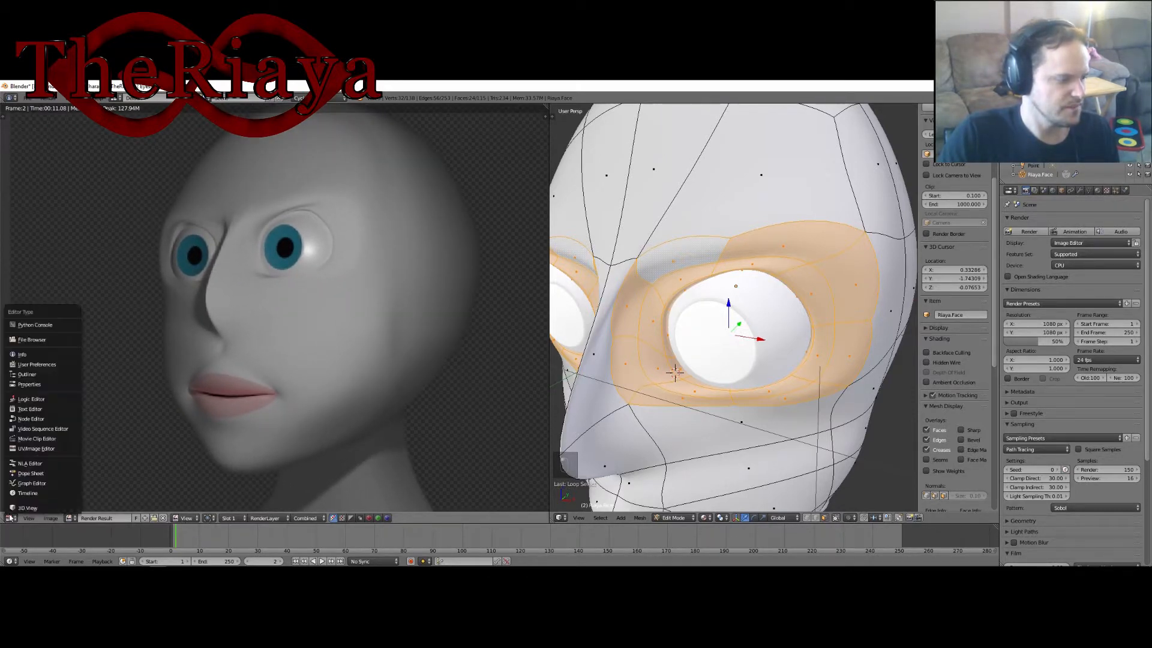
click(30, 492)
middle_drag(257, 233, 210, 247)
scroll(352, 317, up, 1)
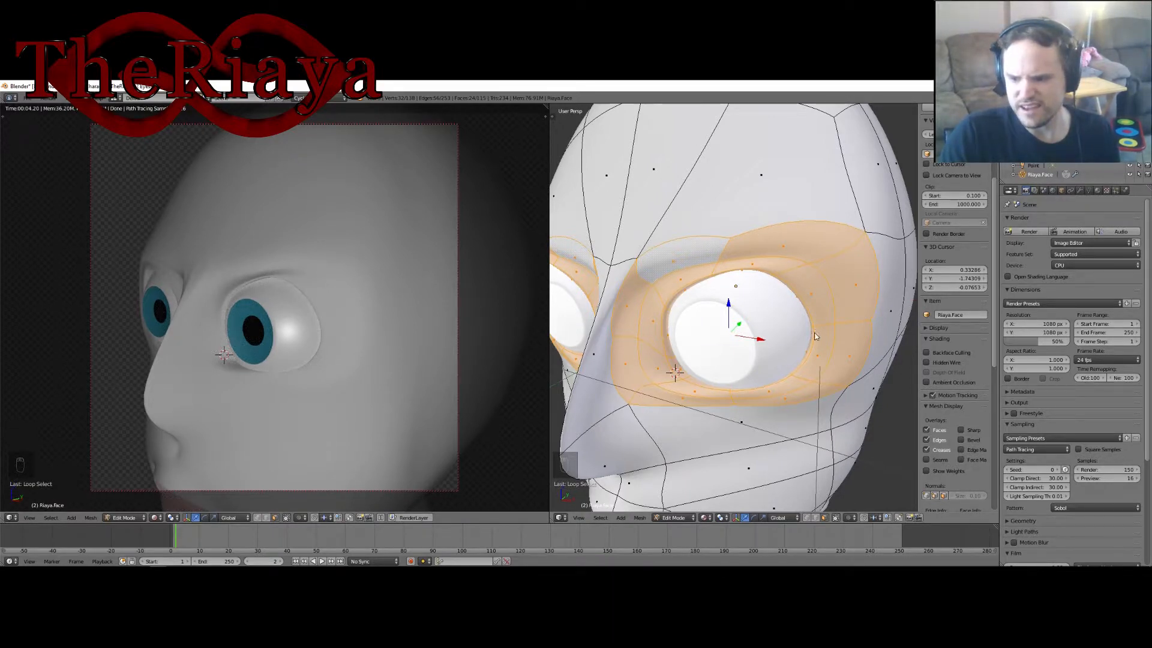
key(ctrl+s)
Turn the rendered camera view to the front of the whole head and neck, and save the file.
scroll(815, 336, down, 3)
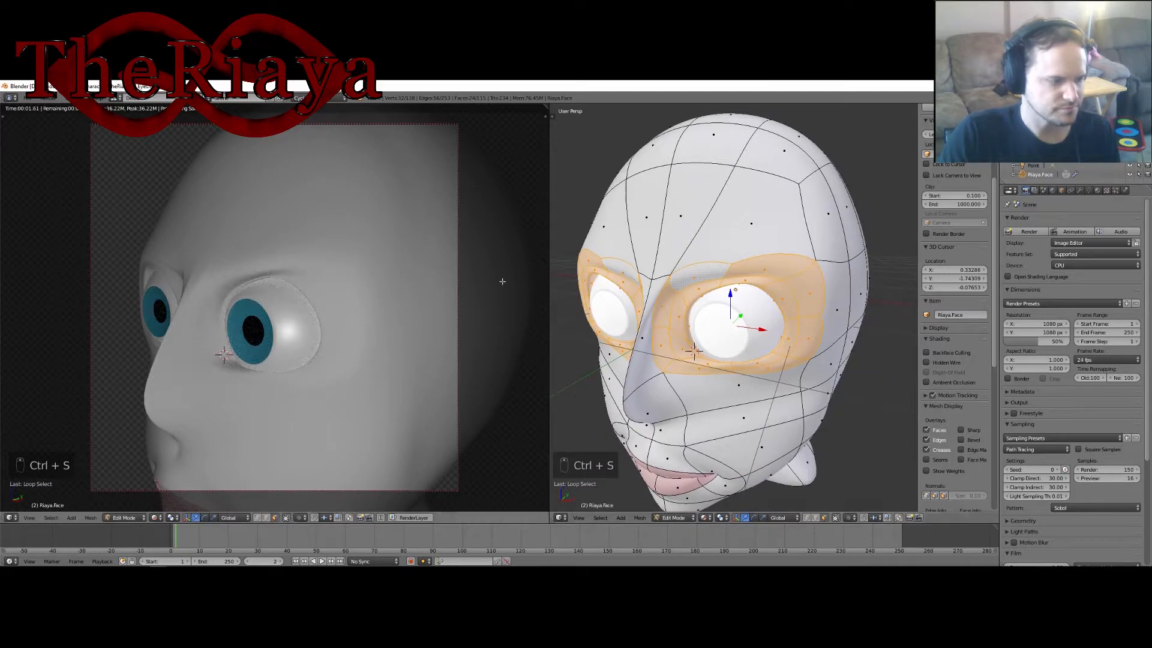
scroll(391, 276, down, 4)
middle_drag(384, 268, 365, 231)
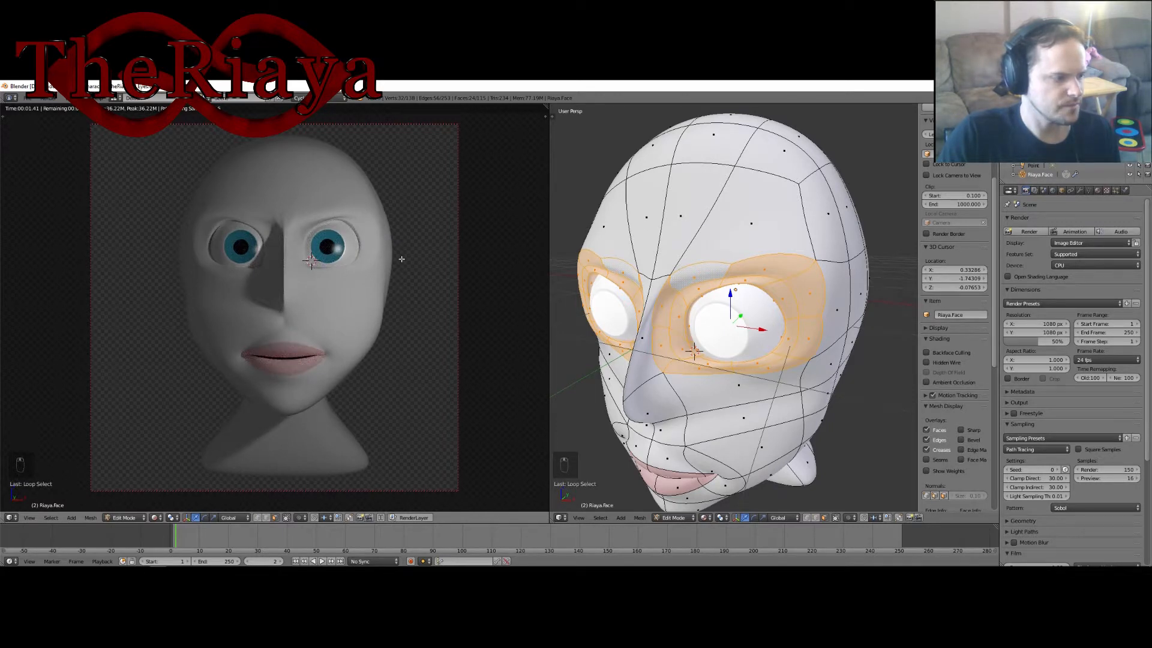
middle_drag(399, 255, 395, 257)
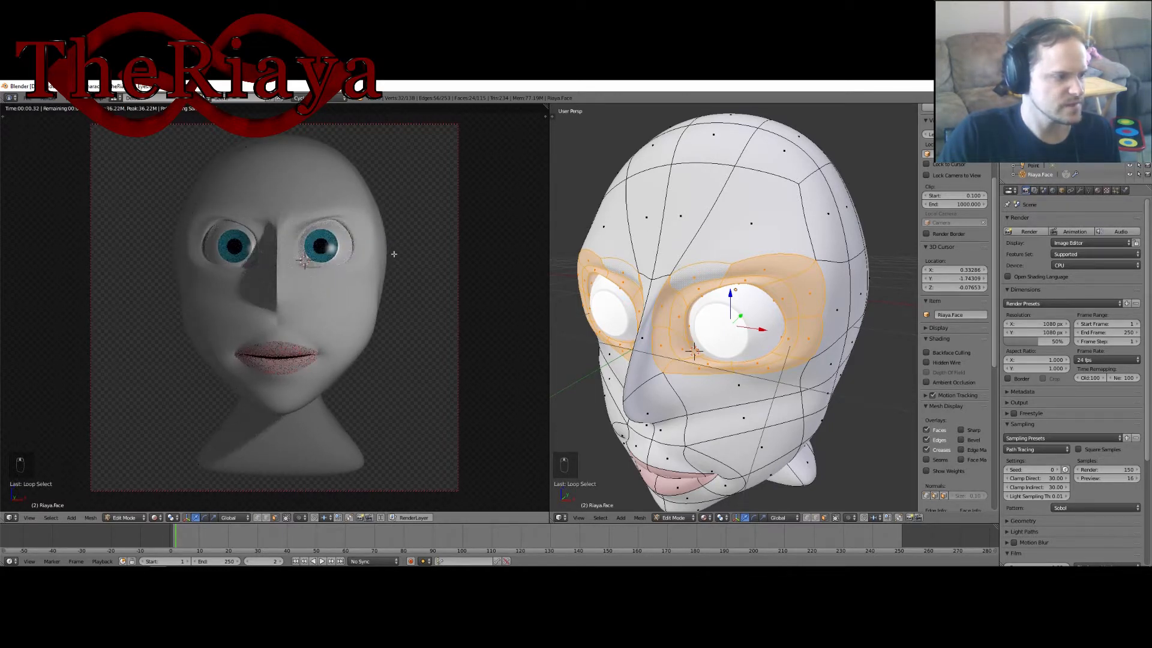
key(ctrl+s)
click(394, 257)
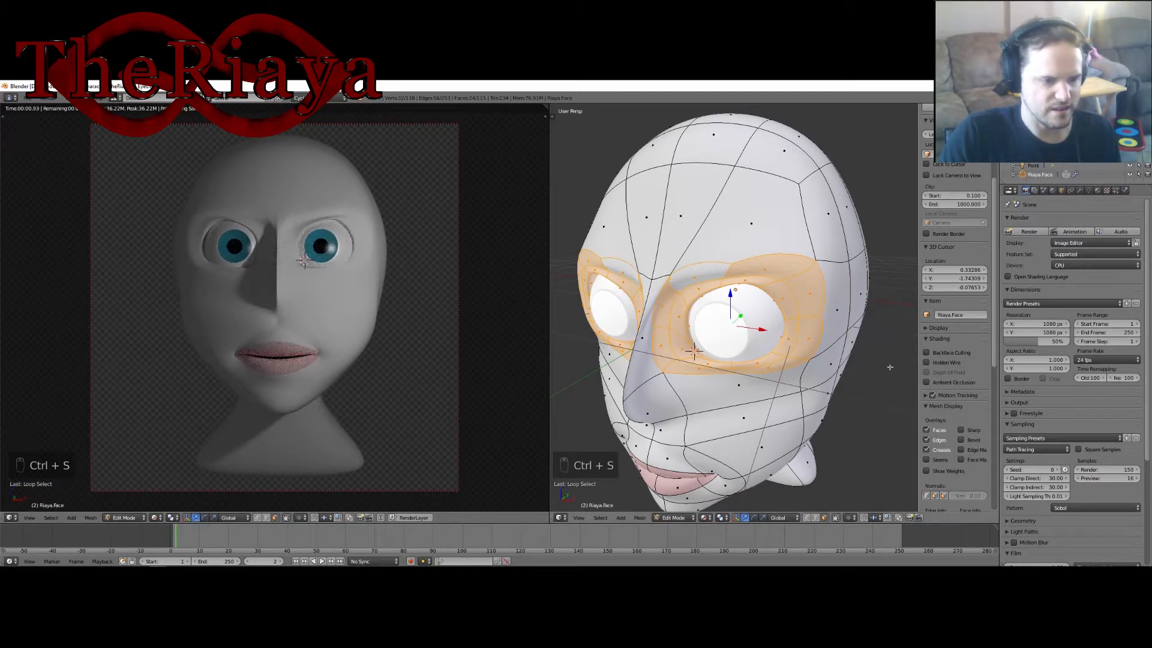
scroll(872, 463, up, 6)
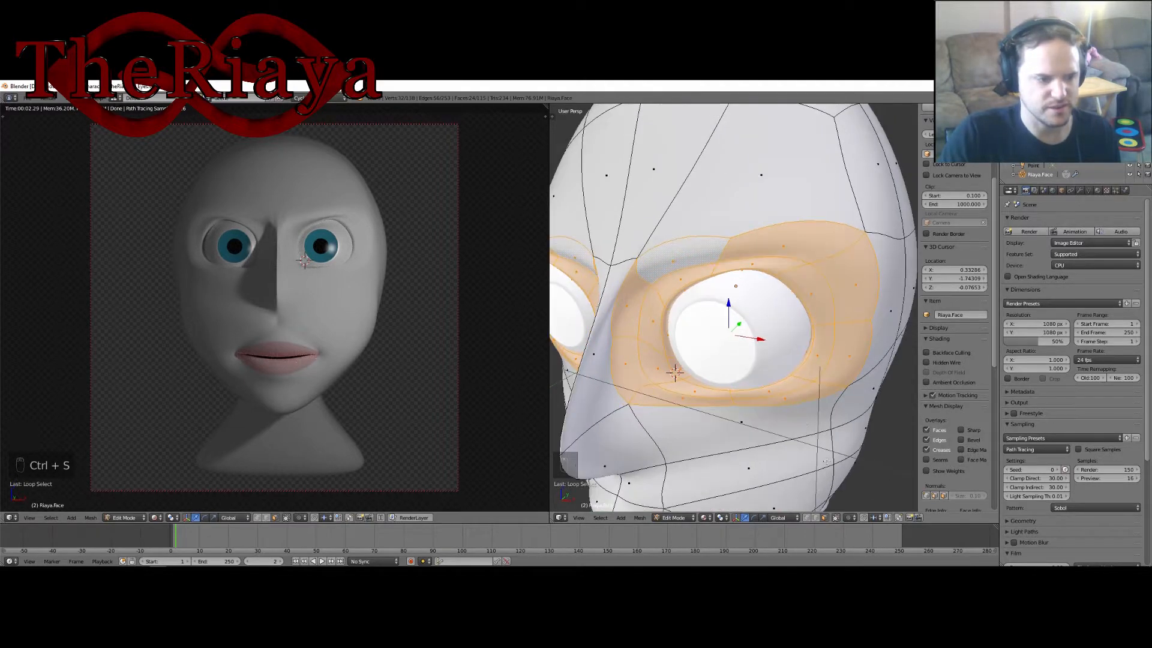
middle_drag(840, 425, 859, 434)
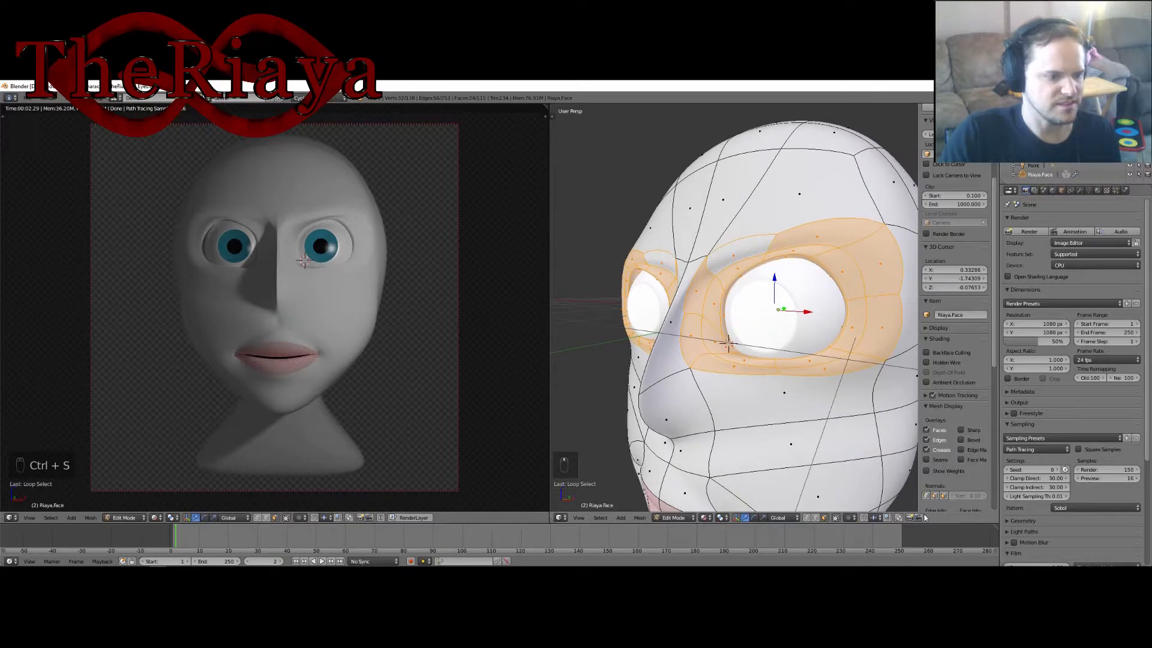
key(s)
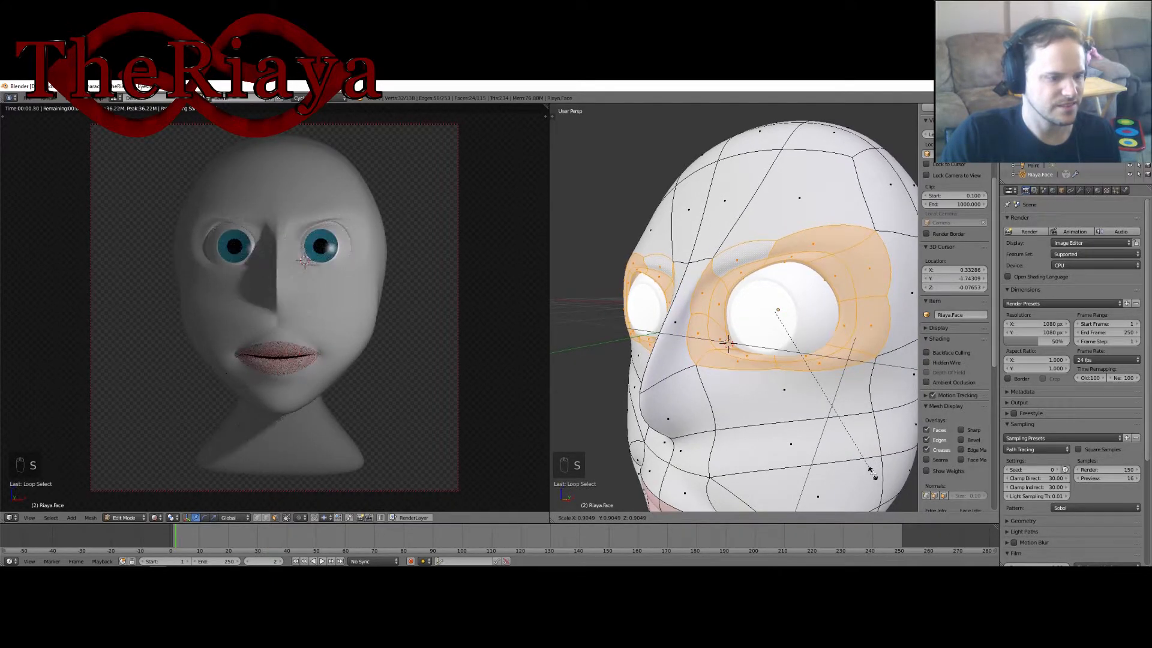
click(909, 354)
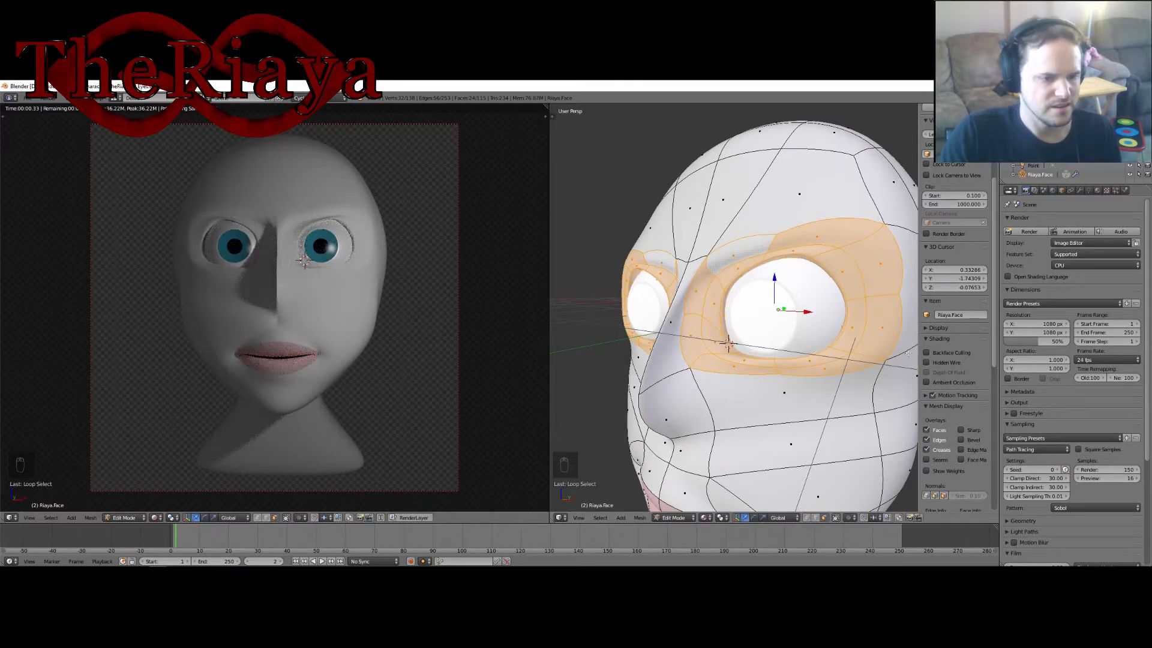
Select only the outer face ring around the eye sockets, scale it down to about 0.9, and check the rendered three-quarter view.
alt+right_click(900, 266)
alt+right_click(881, 235)
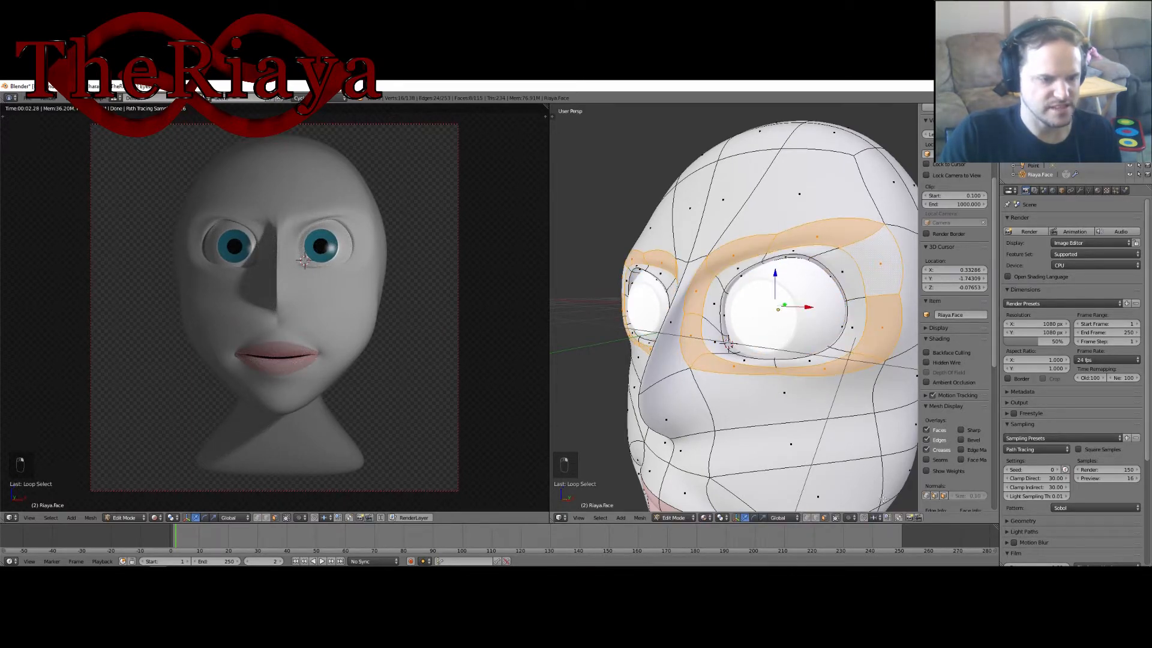
key(s)
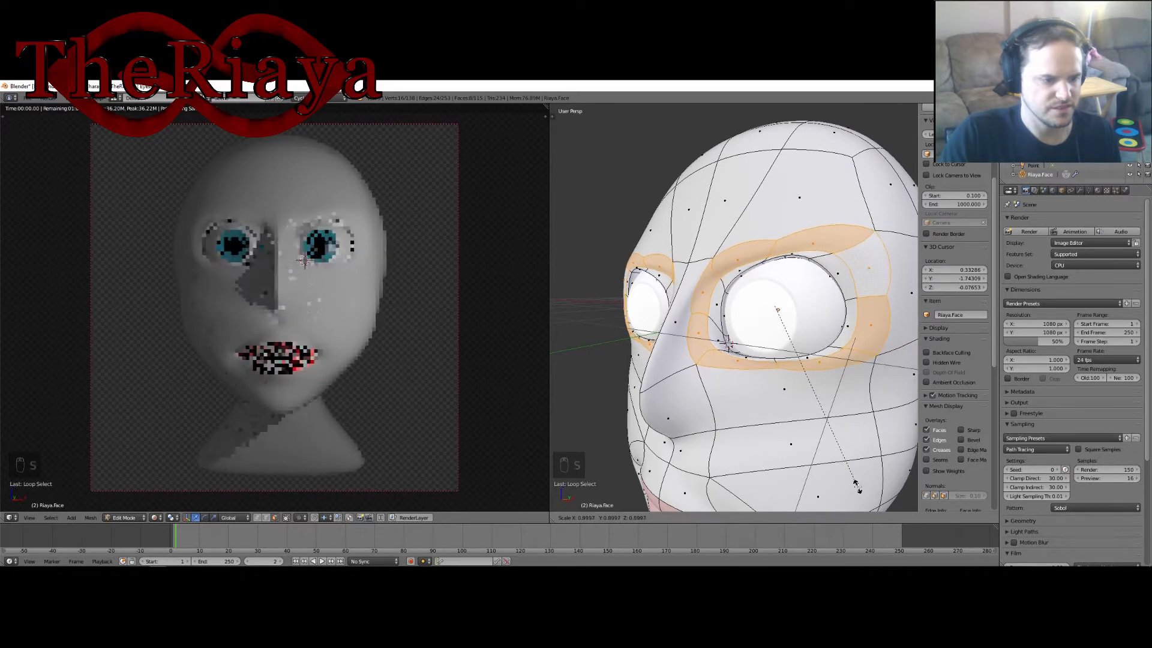
click(865, 489)
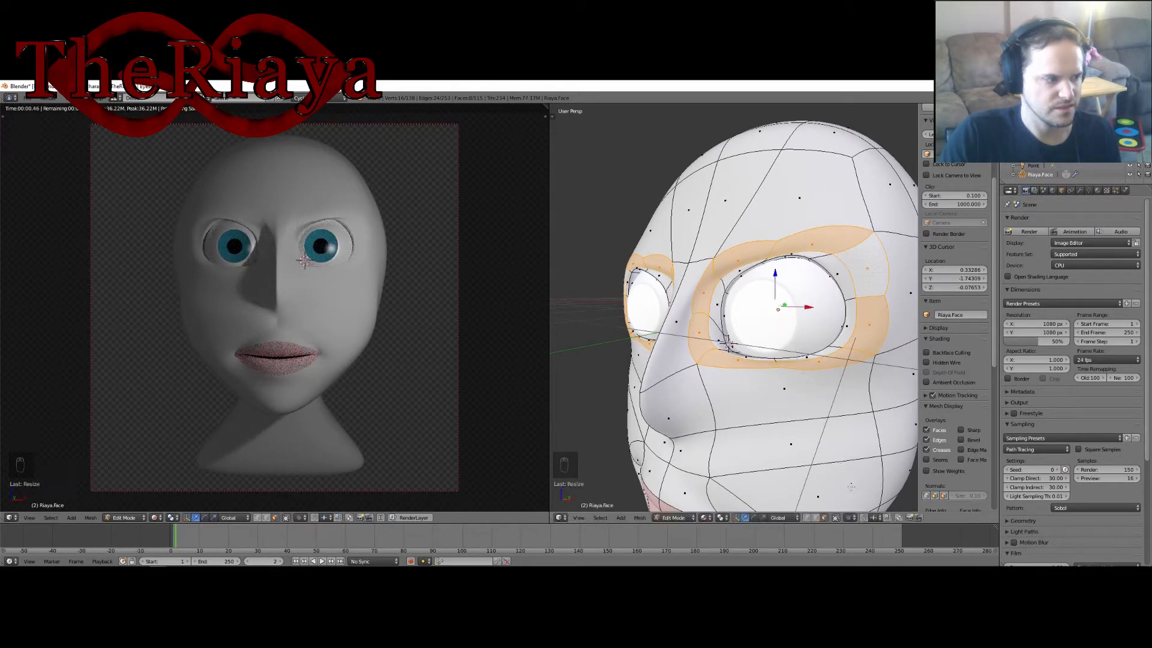
middle_drag(362, 326, 314, 329)
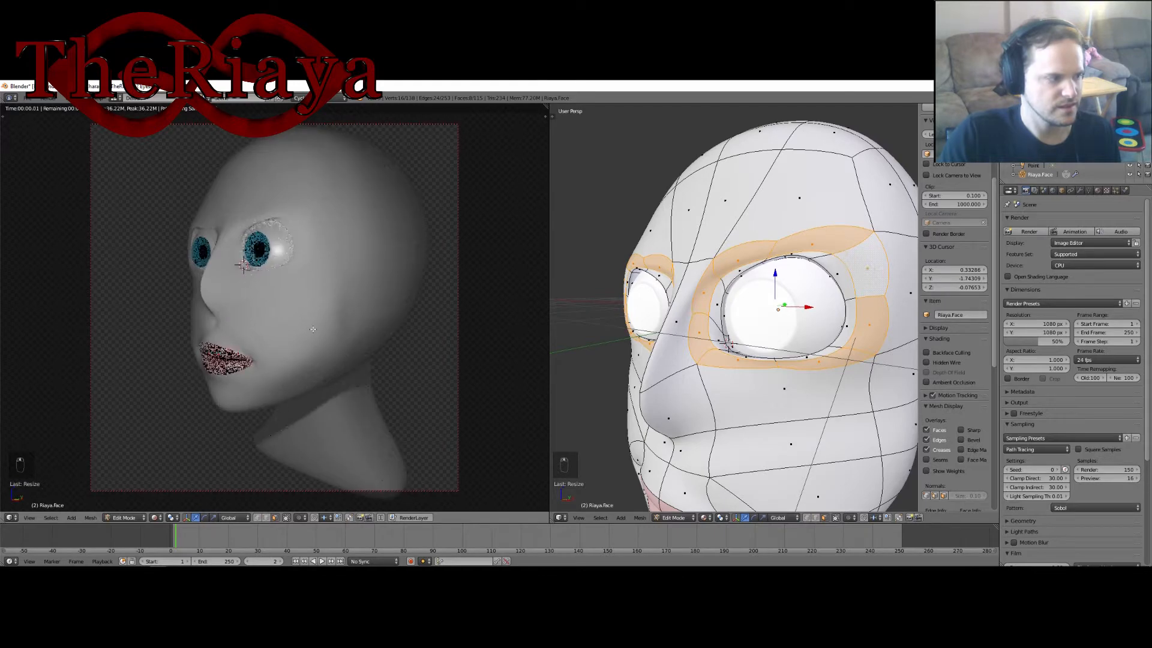
middle_drag(729, 437, 728, 434)
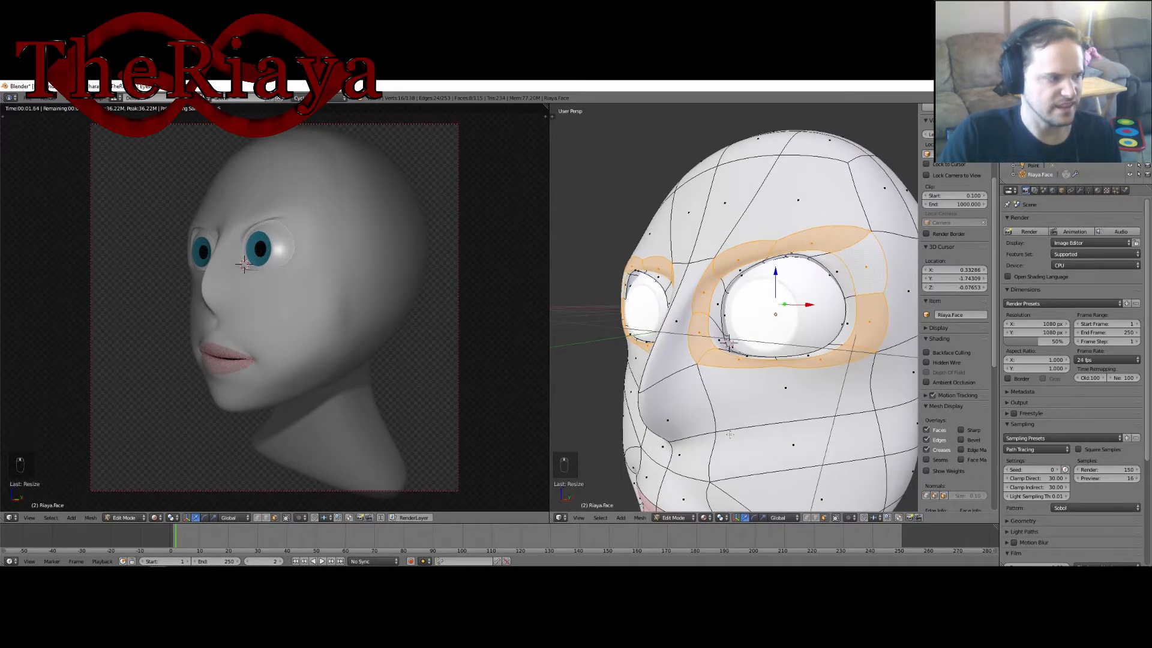
Check the rendered face from the front, then move the vertex at the outer end of the brow slightly outward.
middle_drag(259, 305, 324, 306)
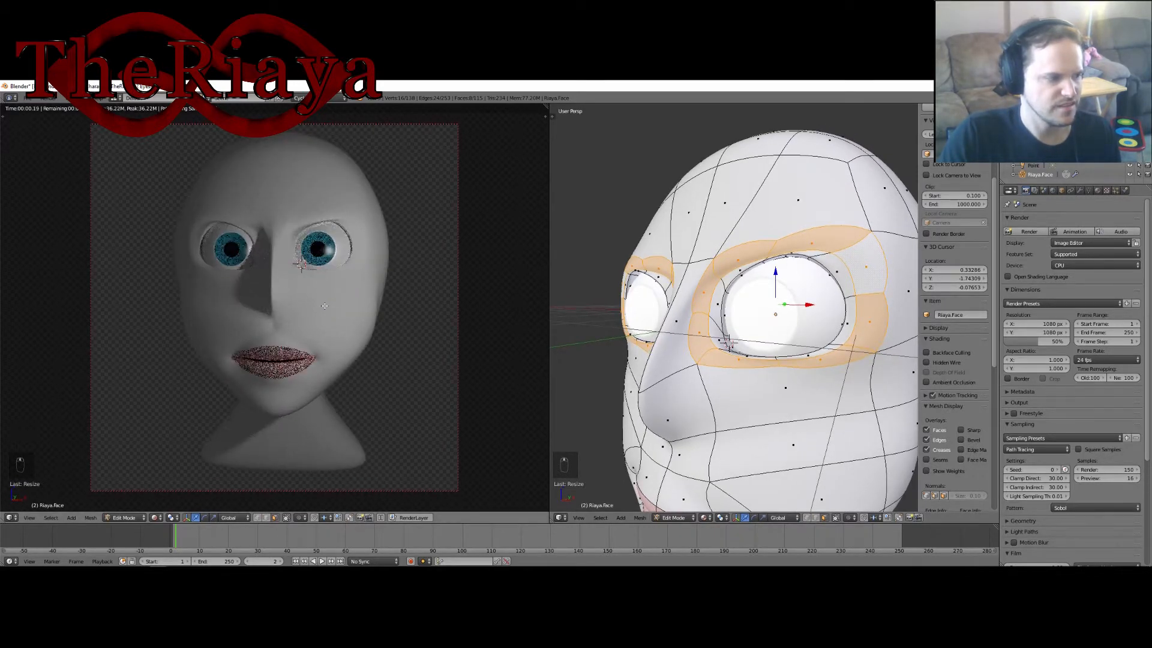
scroll(767, 395, up, 4)
scroll(767, 395, down, 1)
middle_drag(768, 395, 737, 309)
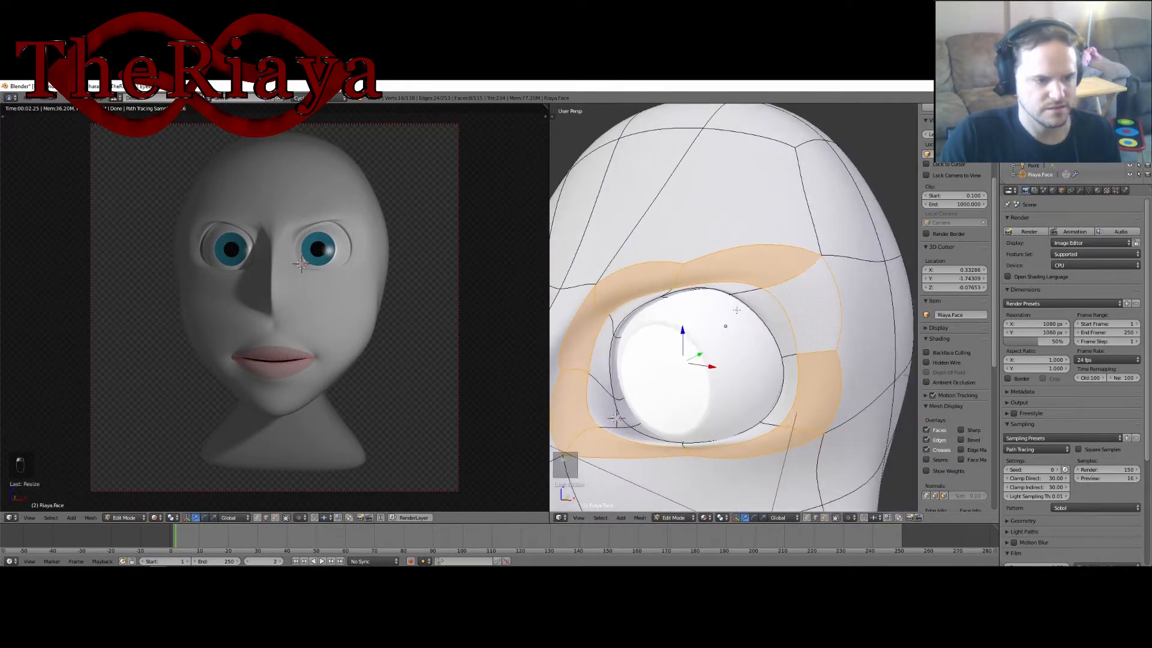
right_click(836, 245)
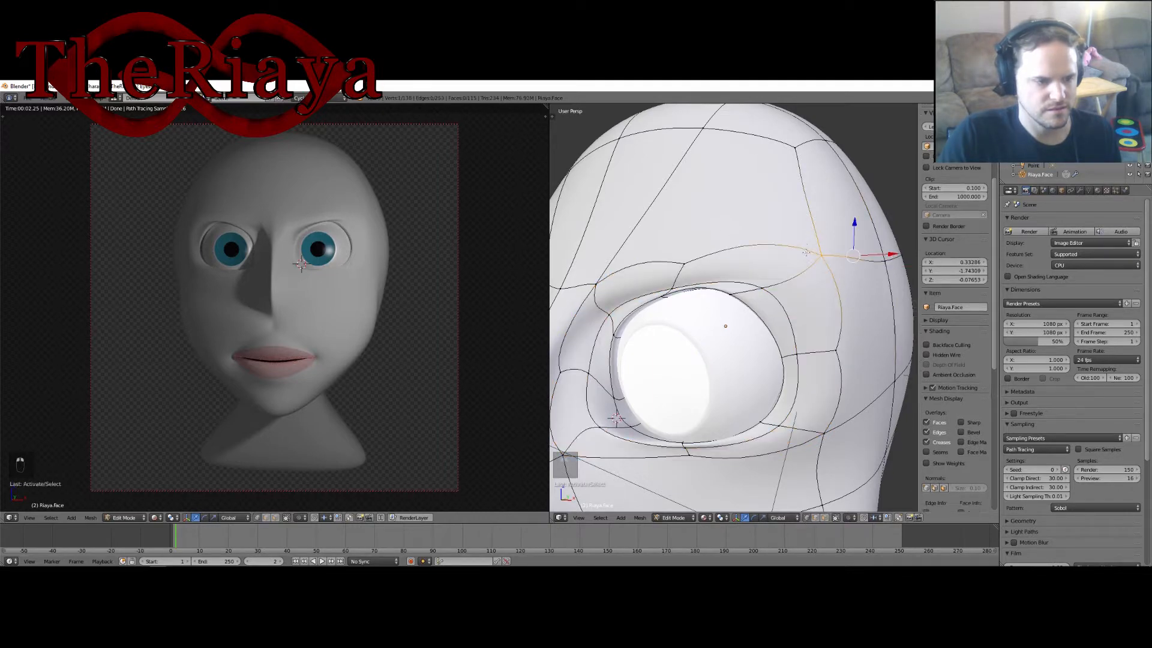
middle_drag(807, 253, 847, 232)
drag(847, 230, 873, 274)
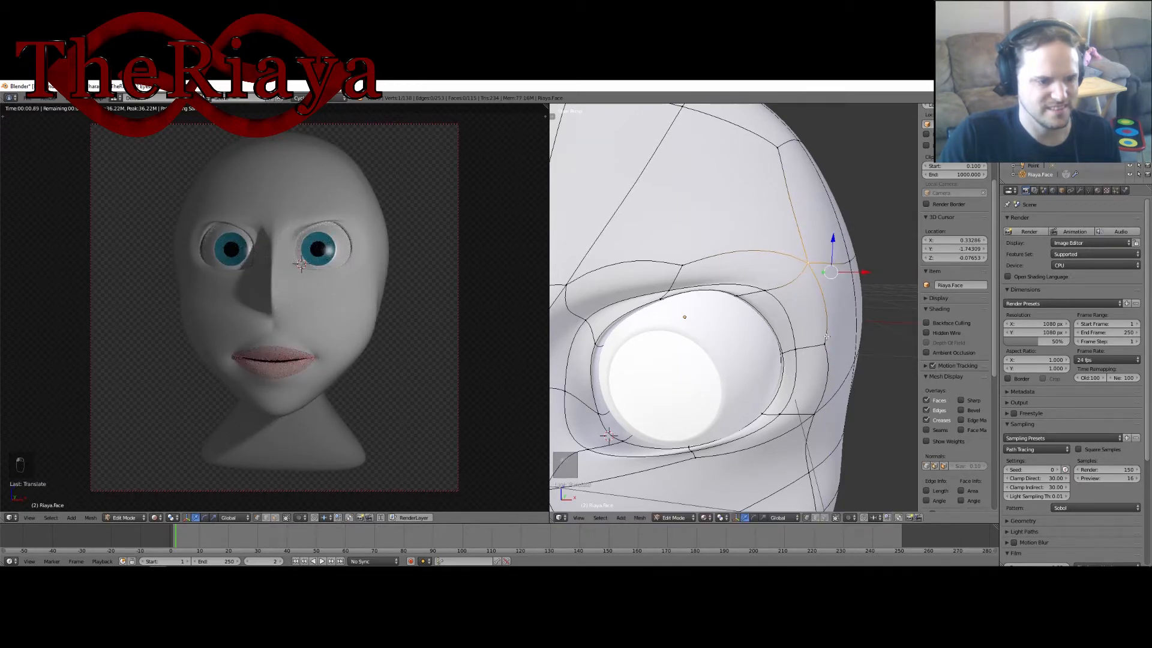
Move the two vertices beside the outer eye corner and brow end slightly outward and back, and check the rendered head from both sides.
right_click(827, 407)
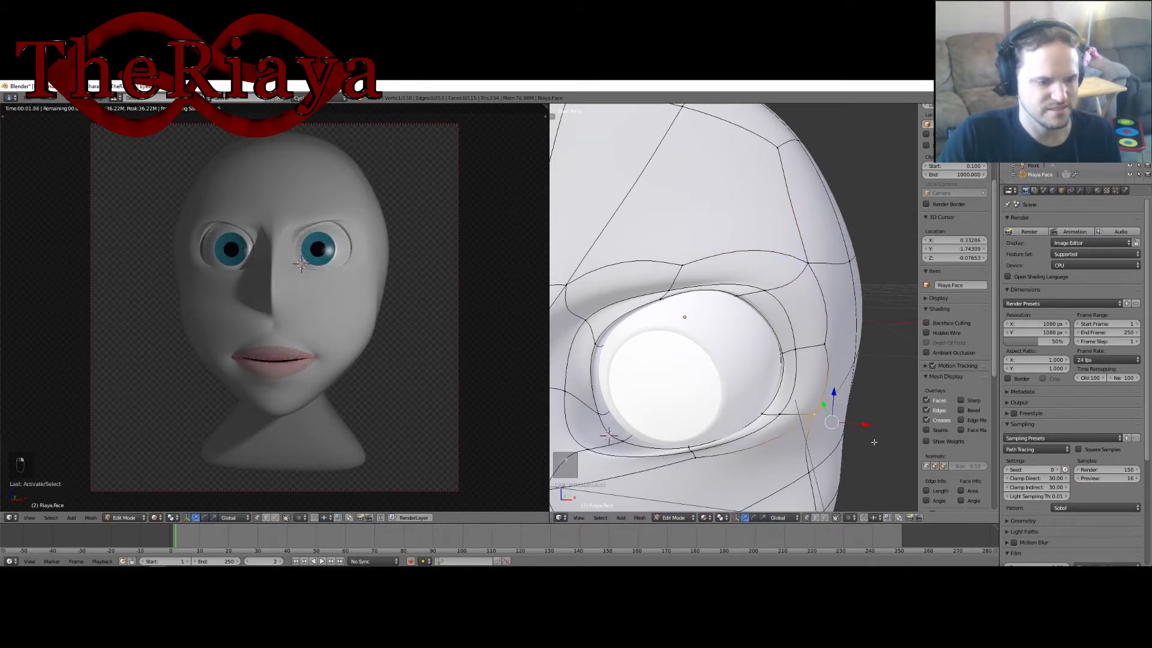
right_click(827, 343)
middle_drag(256, 206, 213, 207)
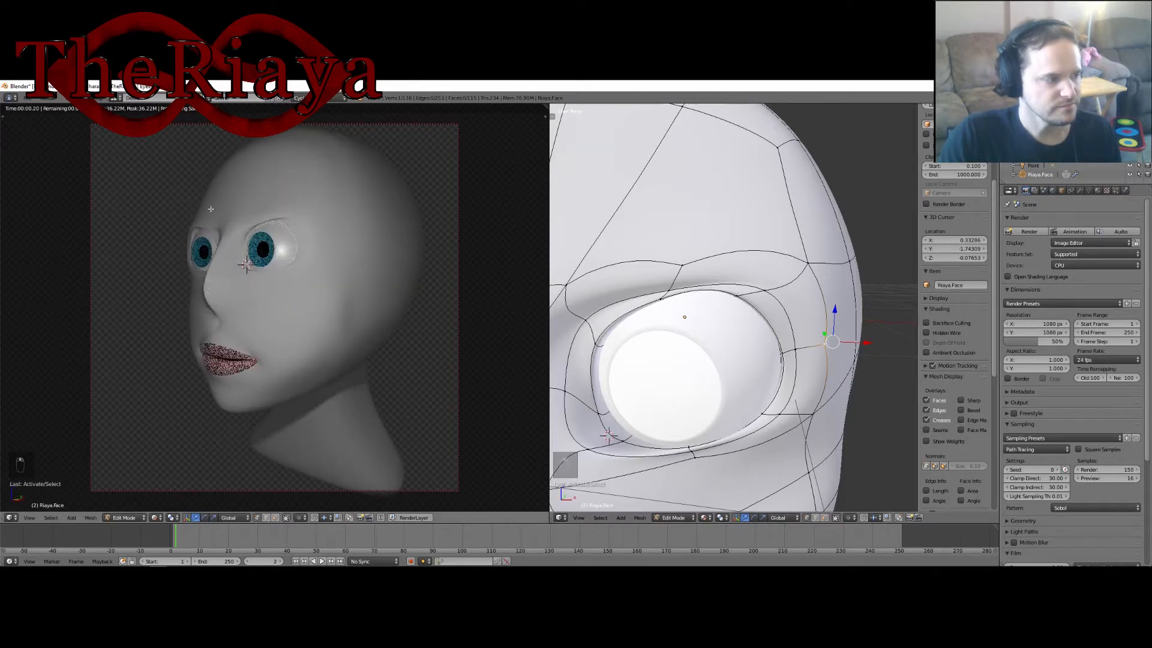
shift+right_click(808, 264)
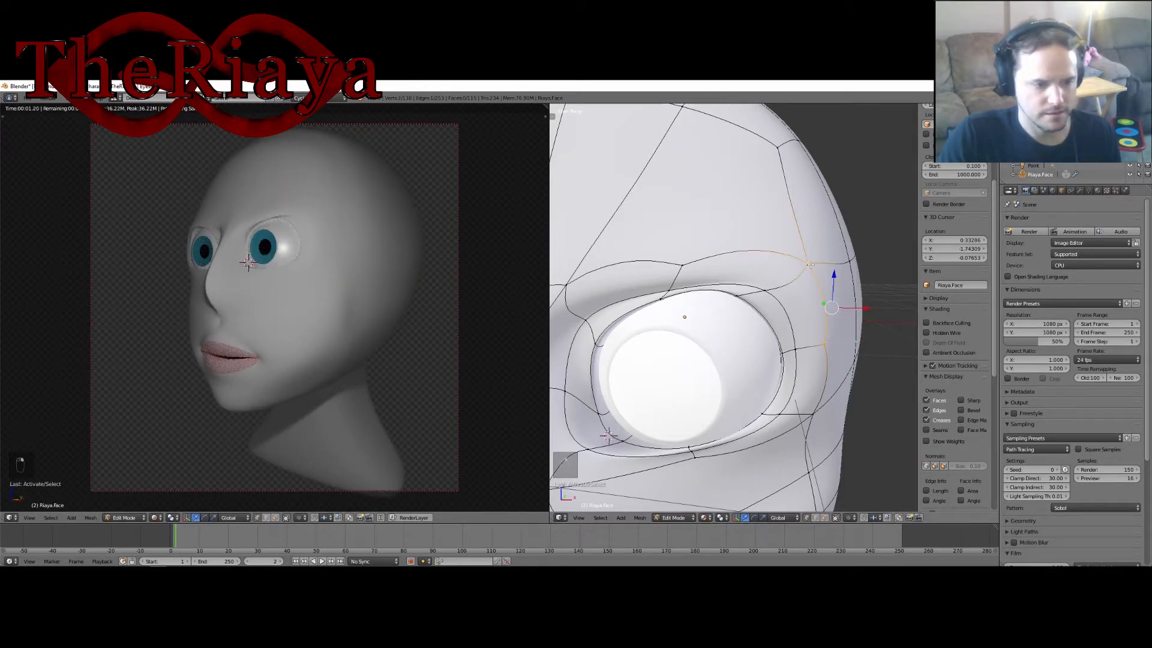
middle_drag(869, 309, 843, 322)
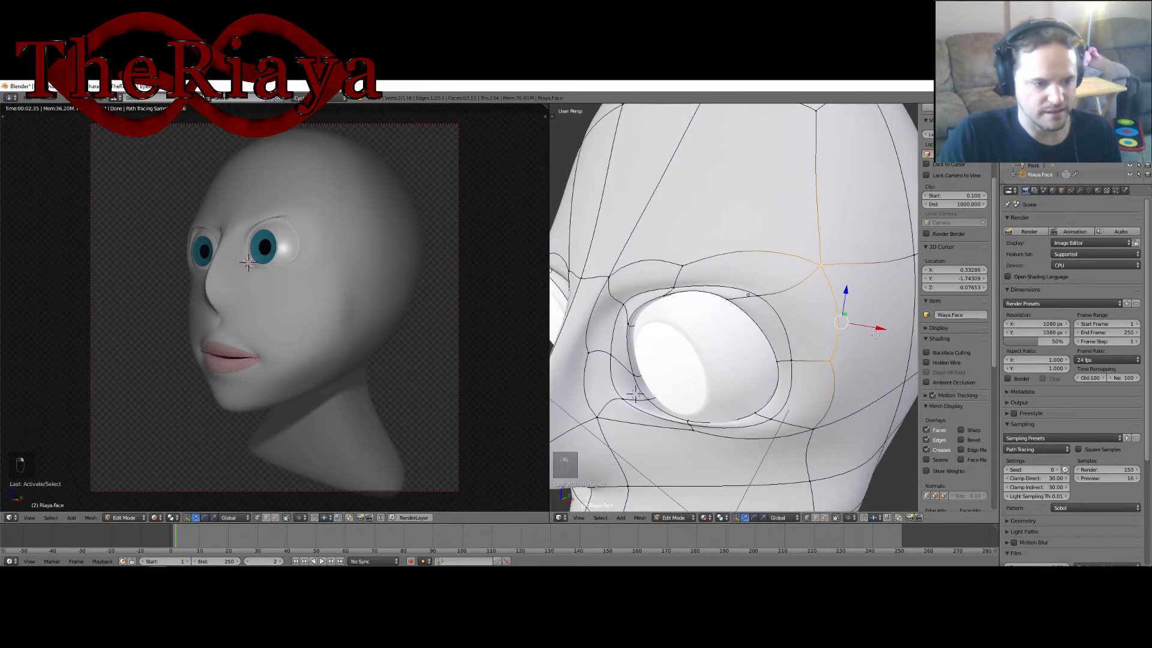
drag(876, 330, 883, 332)
middle_drag(882, 333, 856, 332)
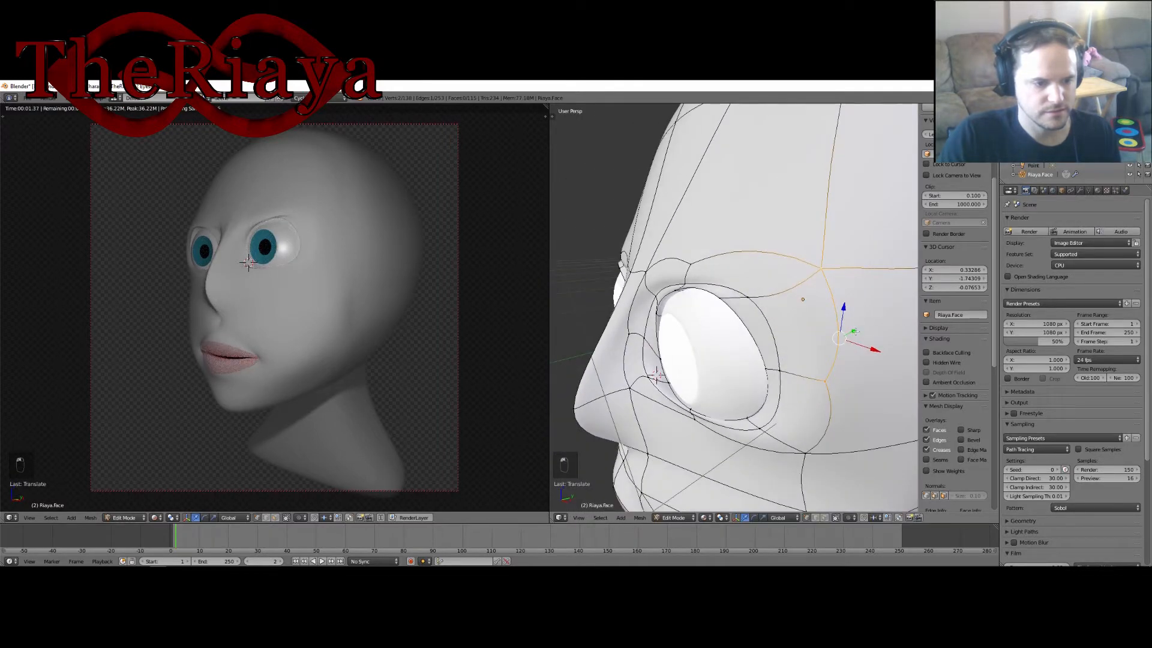
drag(855, 331, 862, 328)
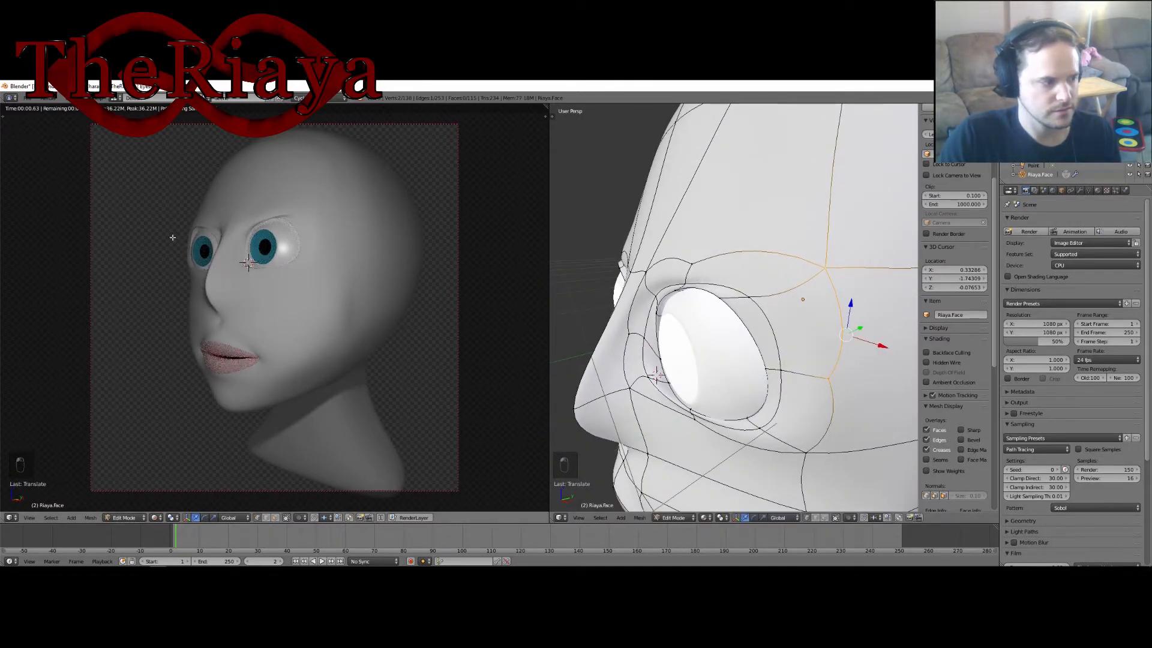
middle_drag(172, 237, 235, 236)
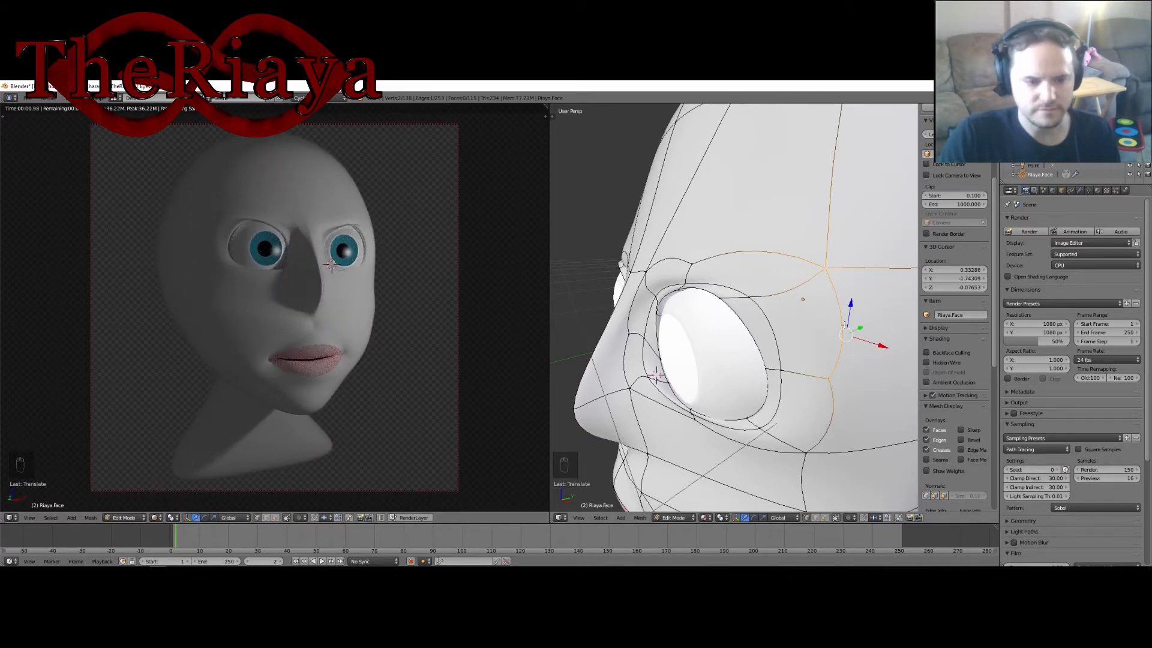
Move the cheek vertex below the outer eye corner and the one beneath it slightly outward along X.
scroll(845, 325, down, 3)
right_click(780, 393)
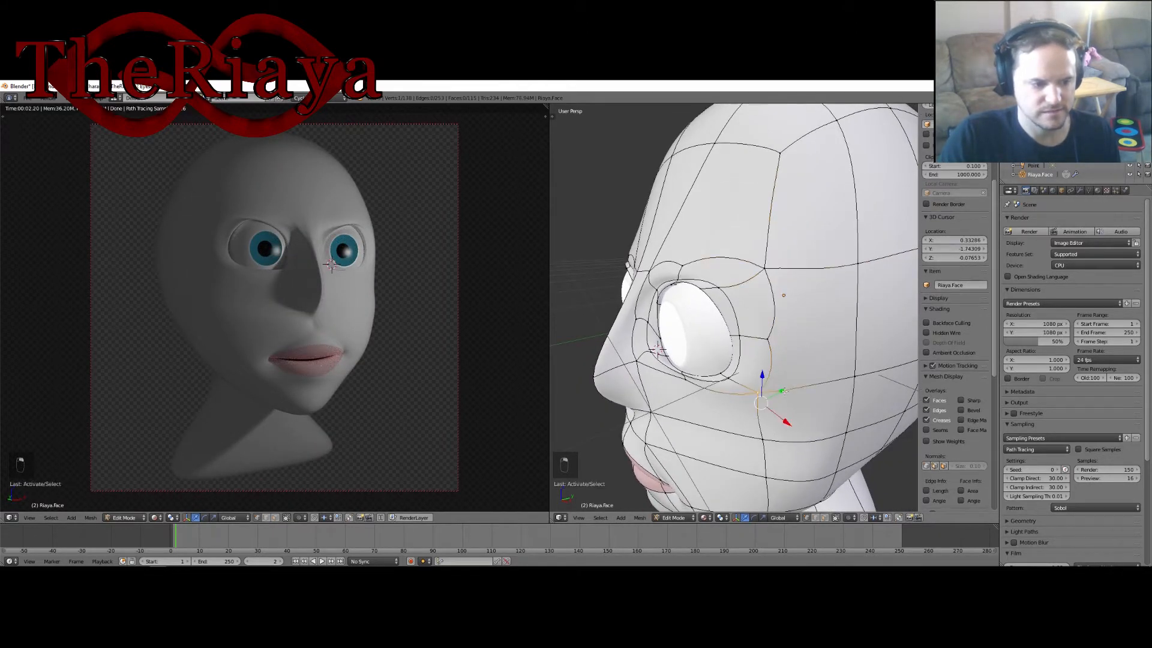
drag(788, 422, 793, 422)
right_click(777, 433)
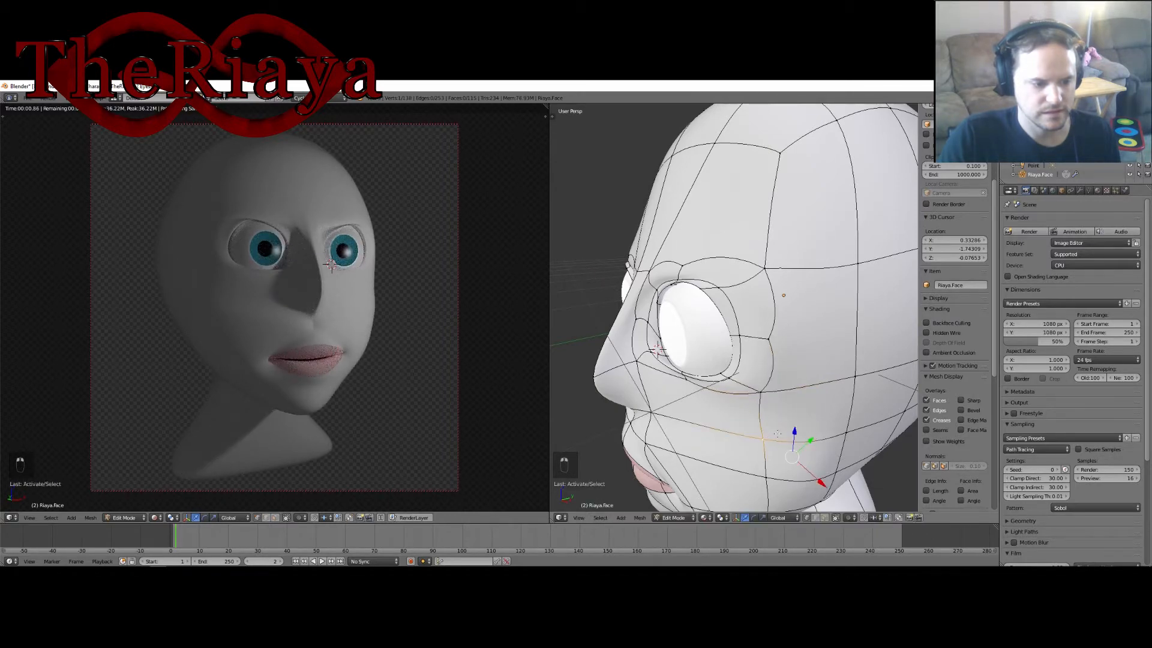
middle_drag(807, 450, 864, 422)
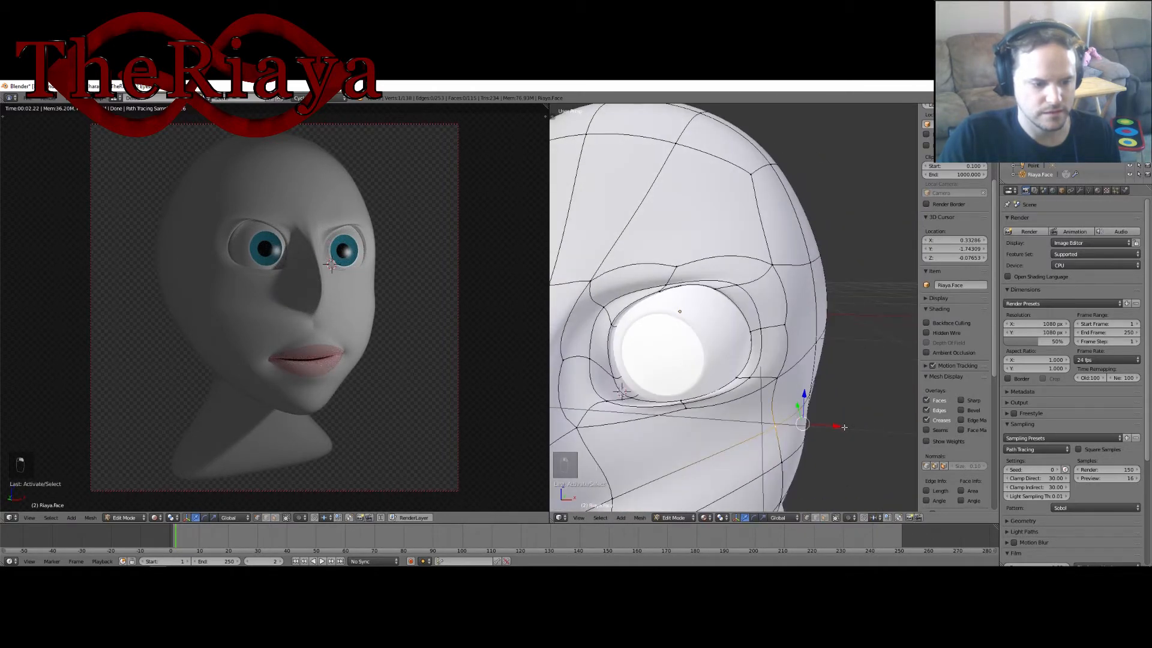
drag(845, 427, 849, 427)
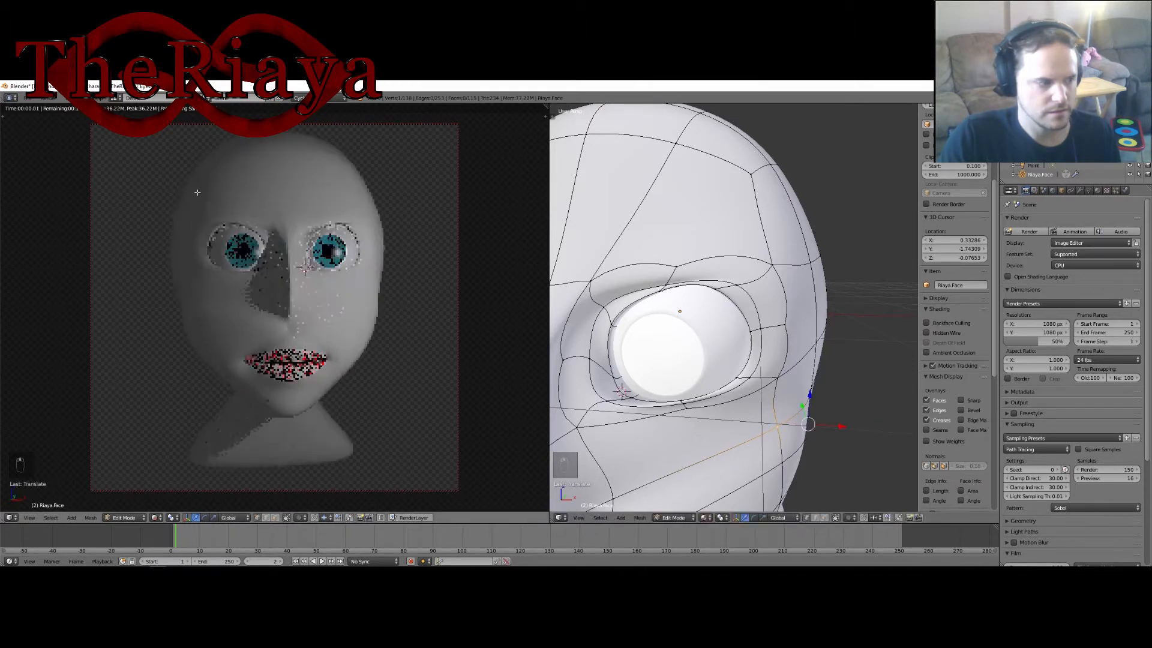
Turn the rendered head to a three-quarter view, save the file, and leave Edit Mode to view the whole face.
middle_drag(197, 193, 173, 194)
key(ctrl+s)
click(181, 201)
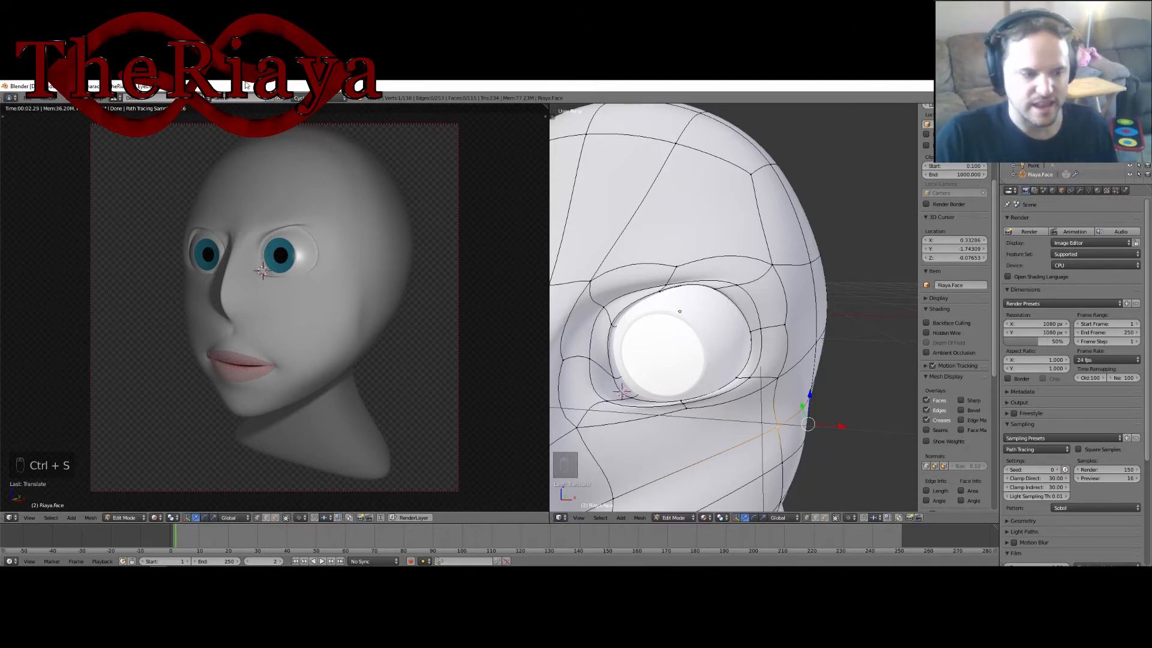
key(Tab)
shift+middle_drag(625, 333, 757, 310)
scroll(754, 310, down, 2)
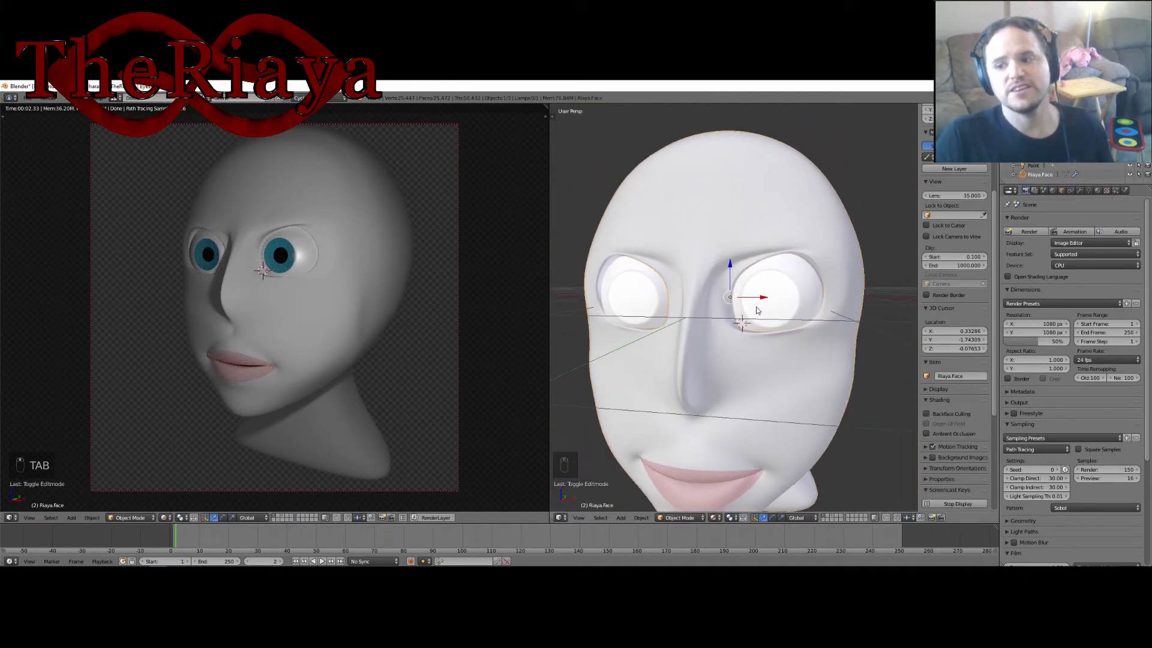